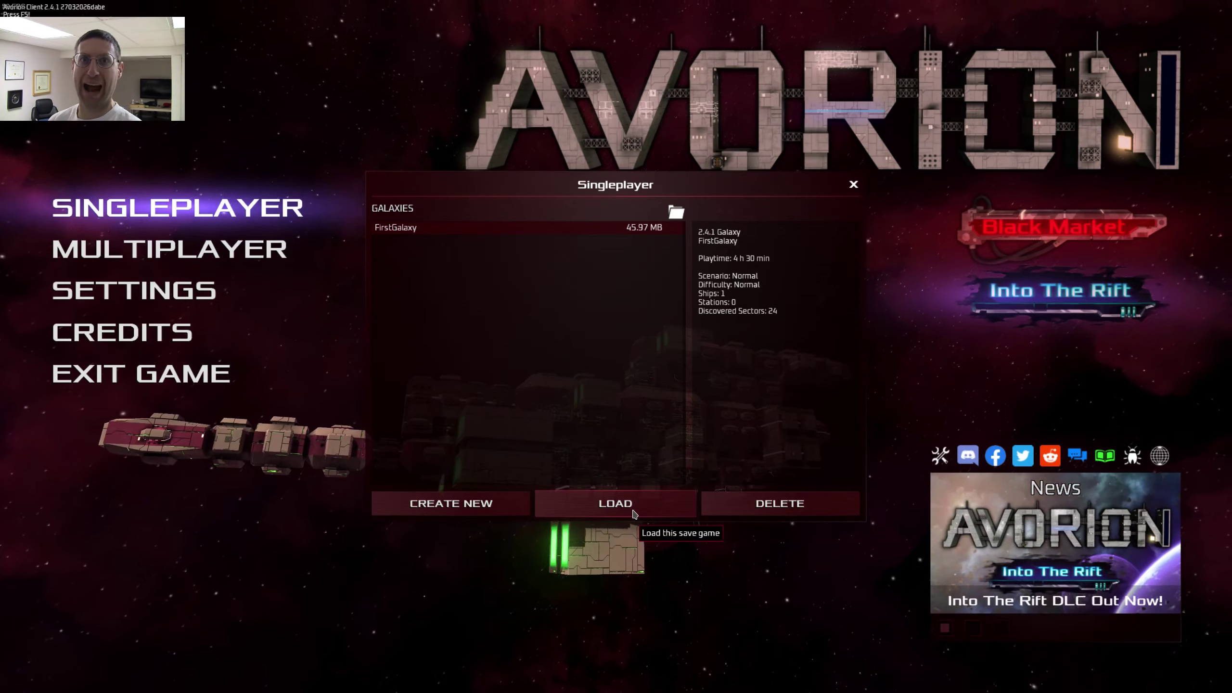
# Step: Load the FirstGalaxy save and continue past the loading screen into Fall of Fire Gamma
pyautogui.click(633, 507)
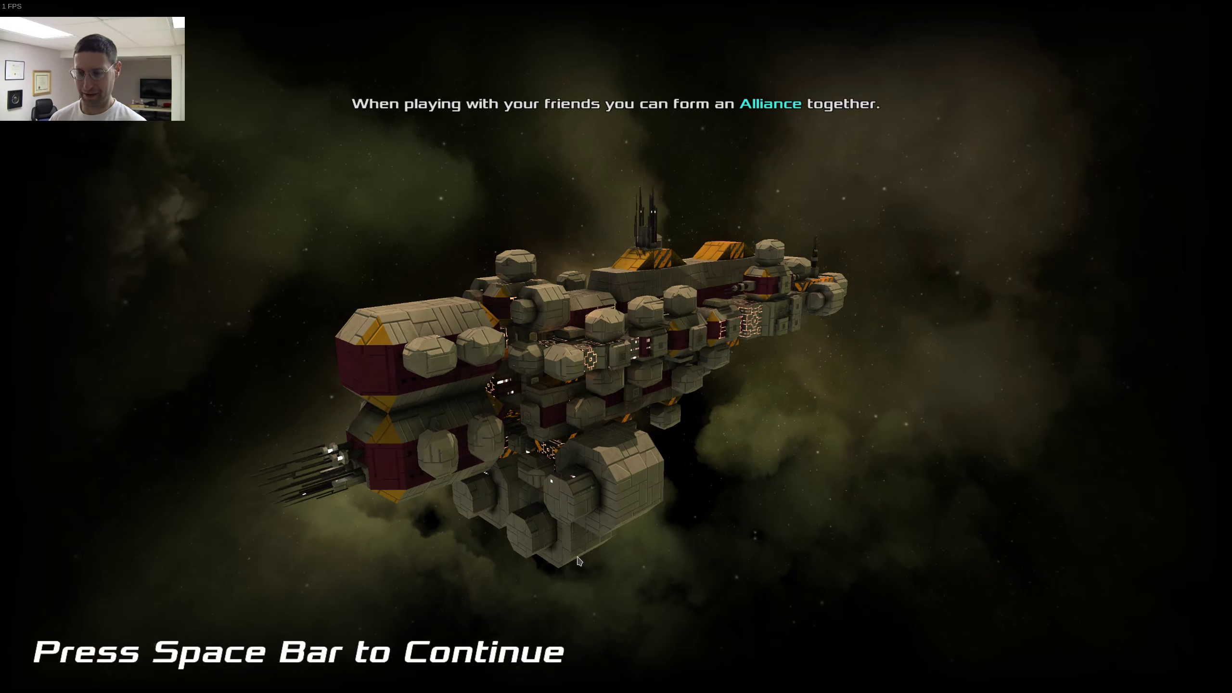
pyautogui.press('space')
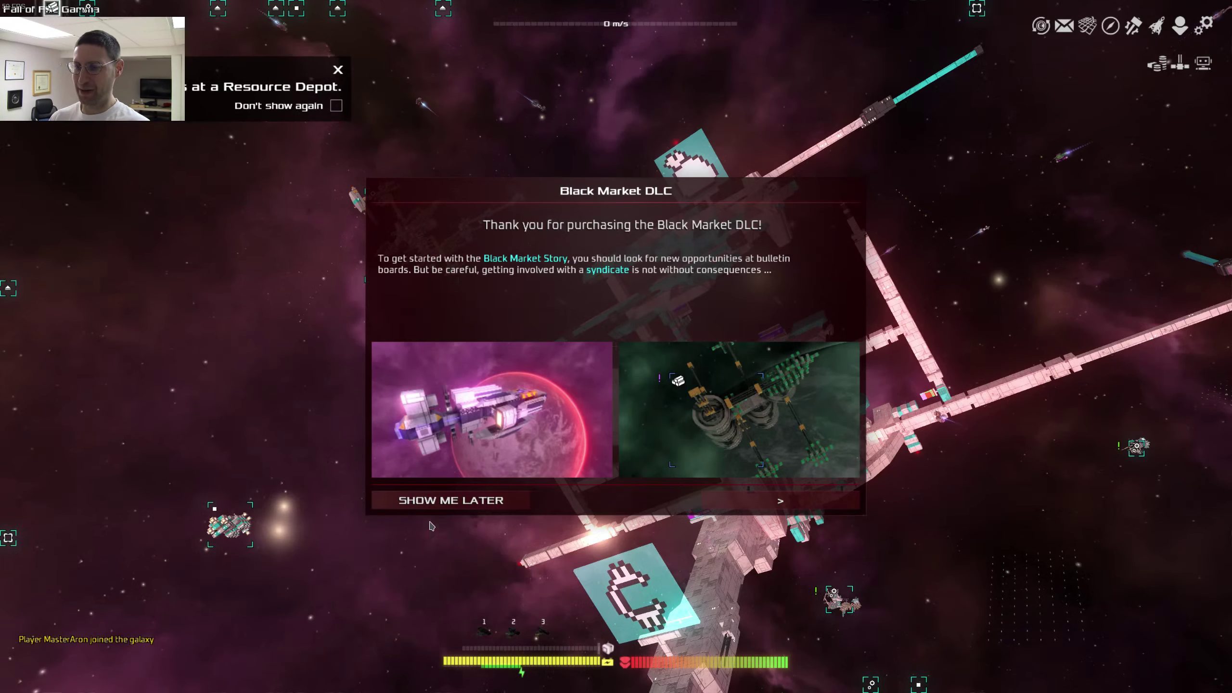
# Step: Dismiss the DLC popup, browse the Trading Post's Trade Goods, then thrust away from the station
pyautogui.click(438, 502)
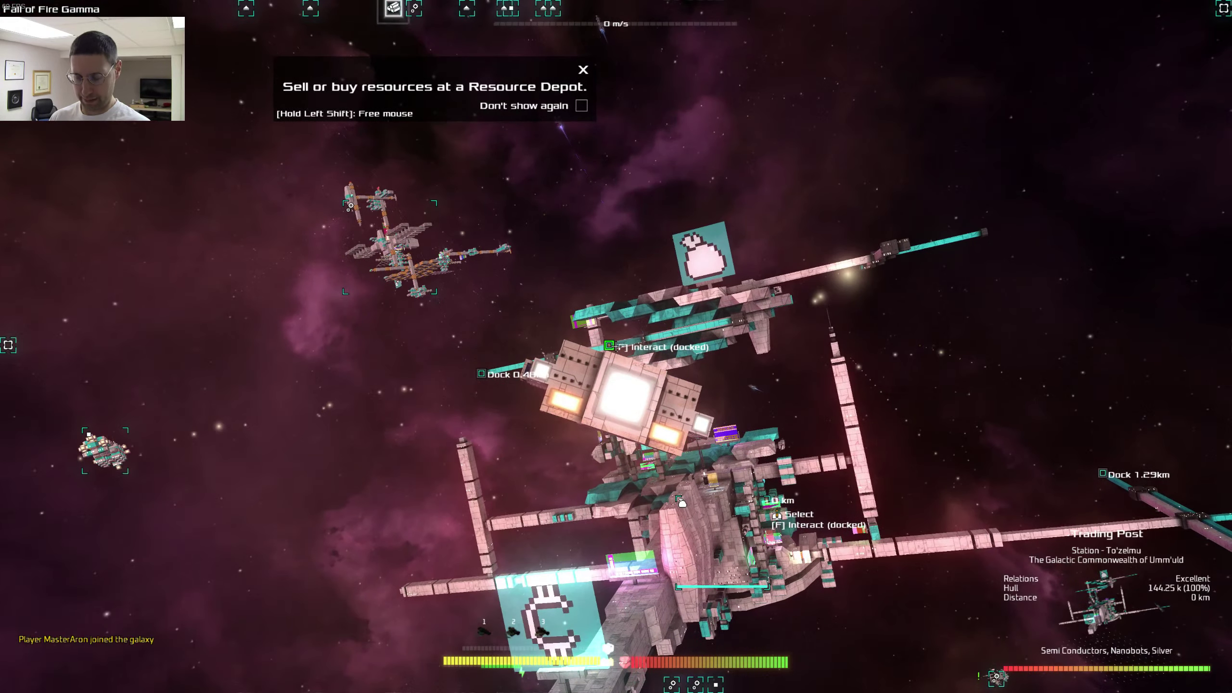
pyautogui.press('f')
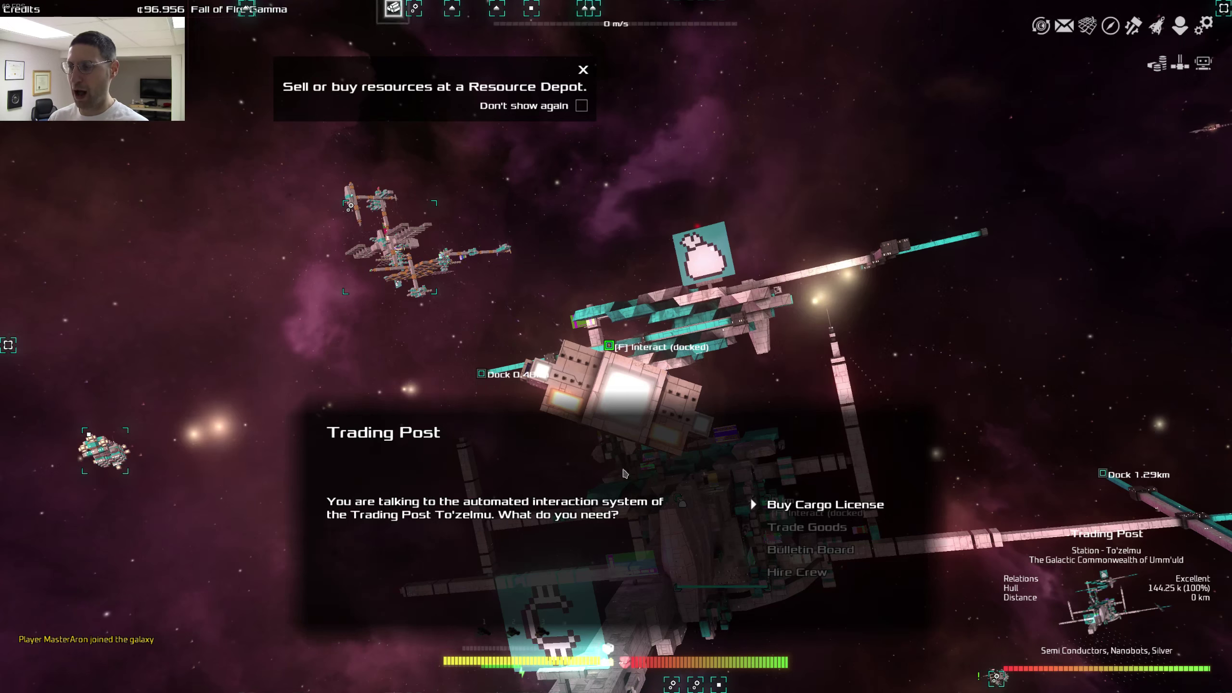
pyautogui.click(833, 528)
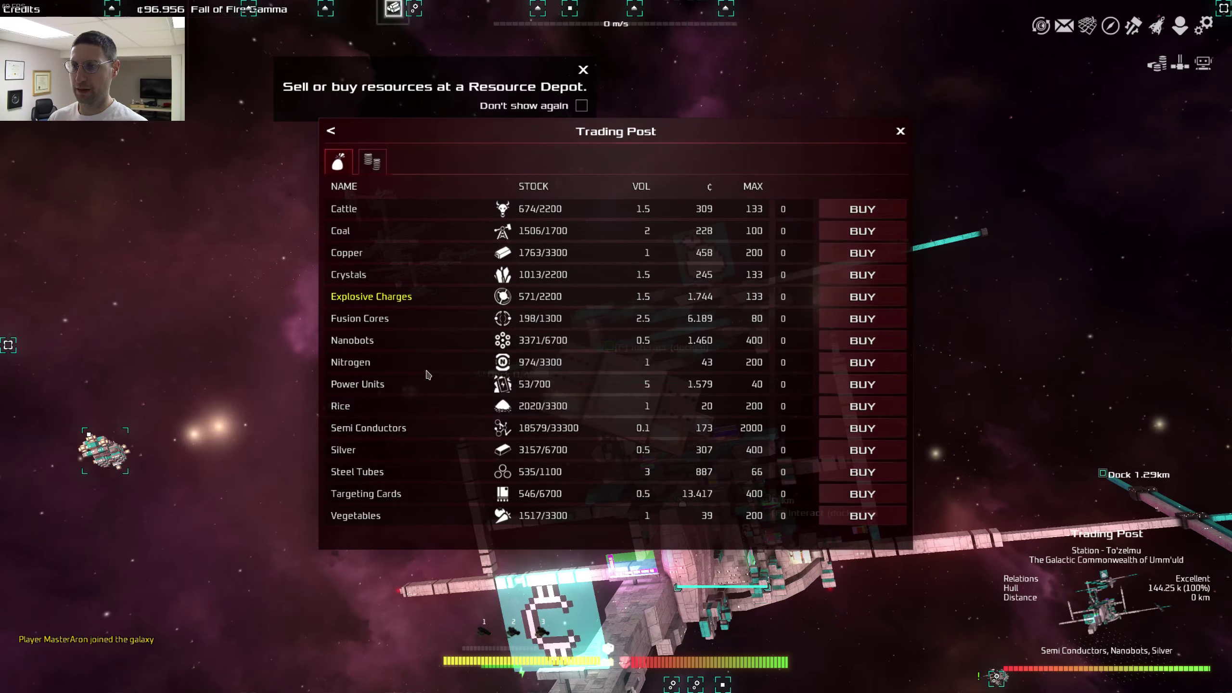
pyautogui.moveTo(372, 297)
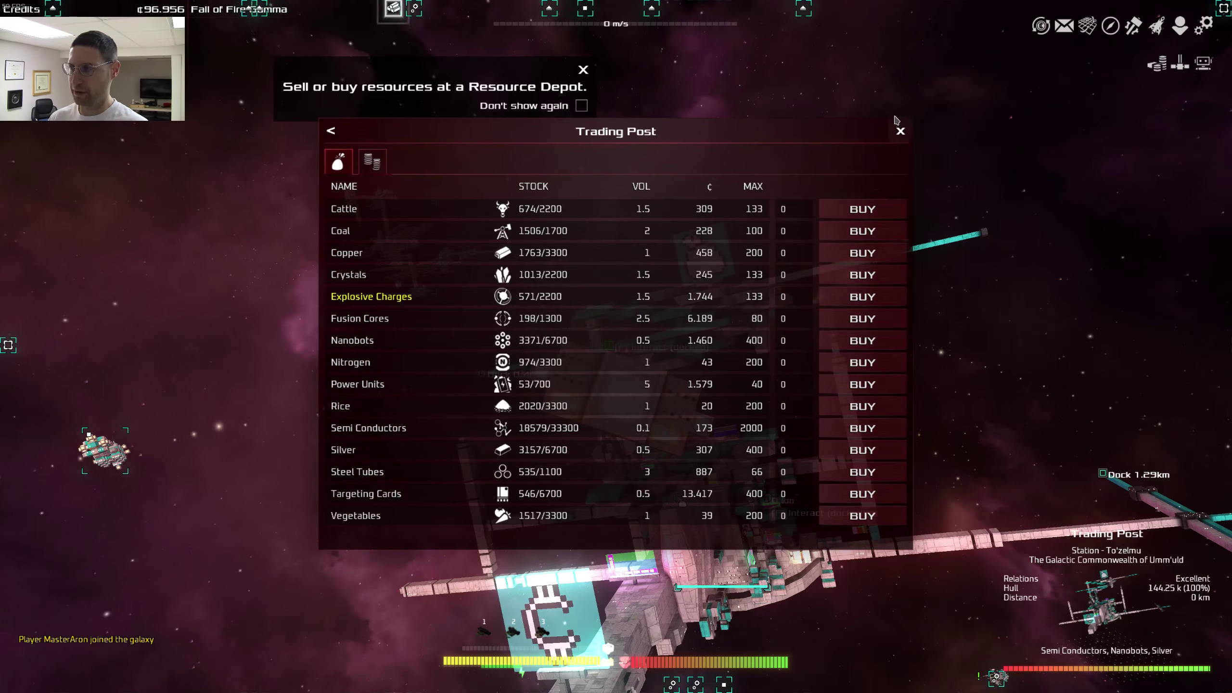
pyautogui.click(901, 132)
pyautogui.press('w')
pyautogui.press('w')
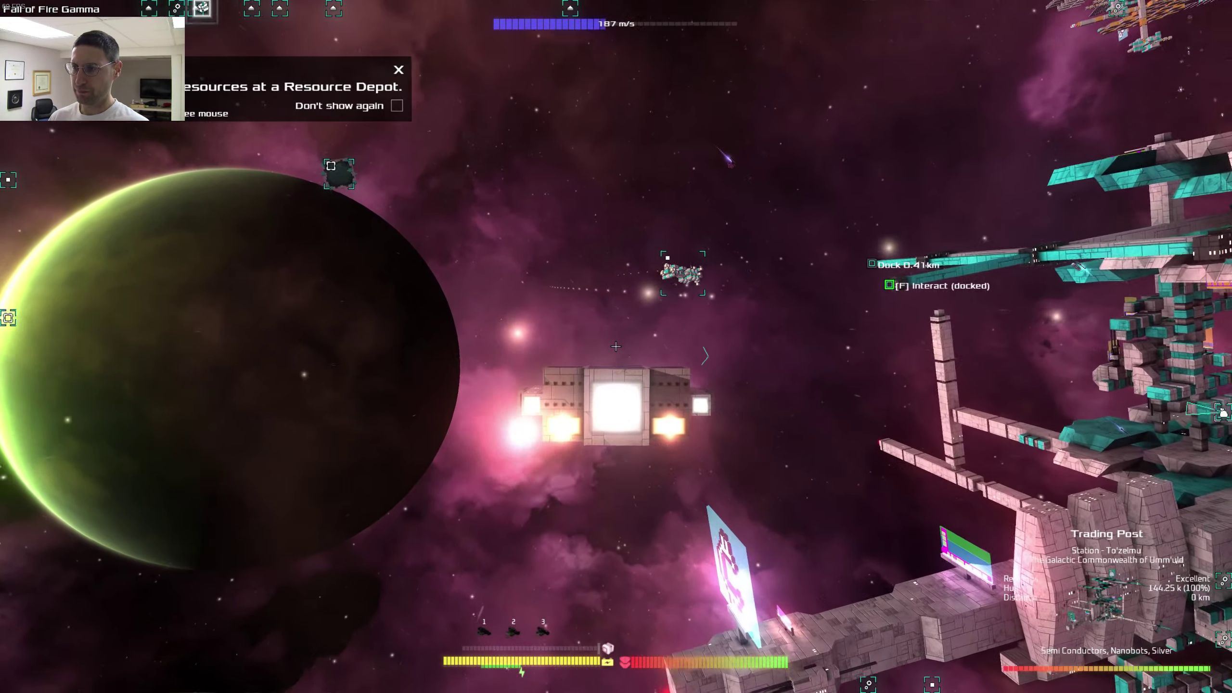
# Step: Steer past the Lifter and inspect Fall of Fire Gamma's sector options on the galaxy map
pyautogui.press('s')
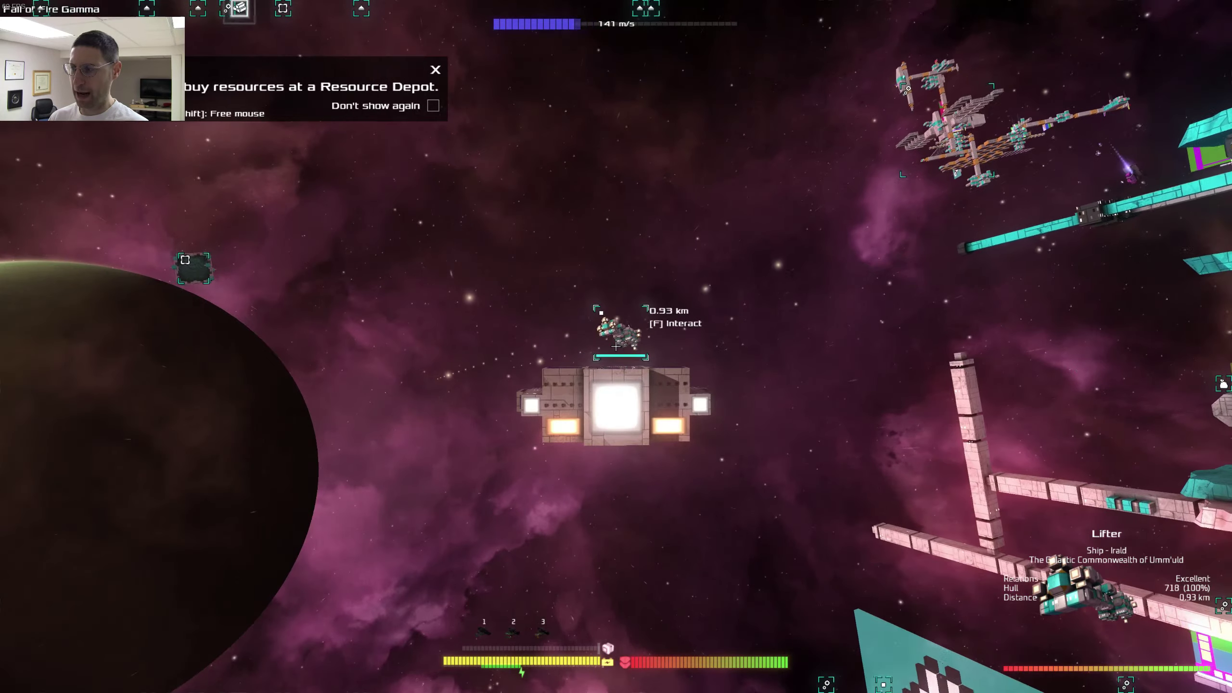
pyautogui.press('w')
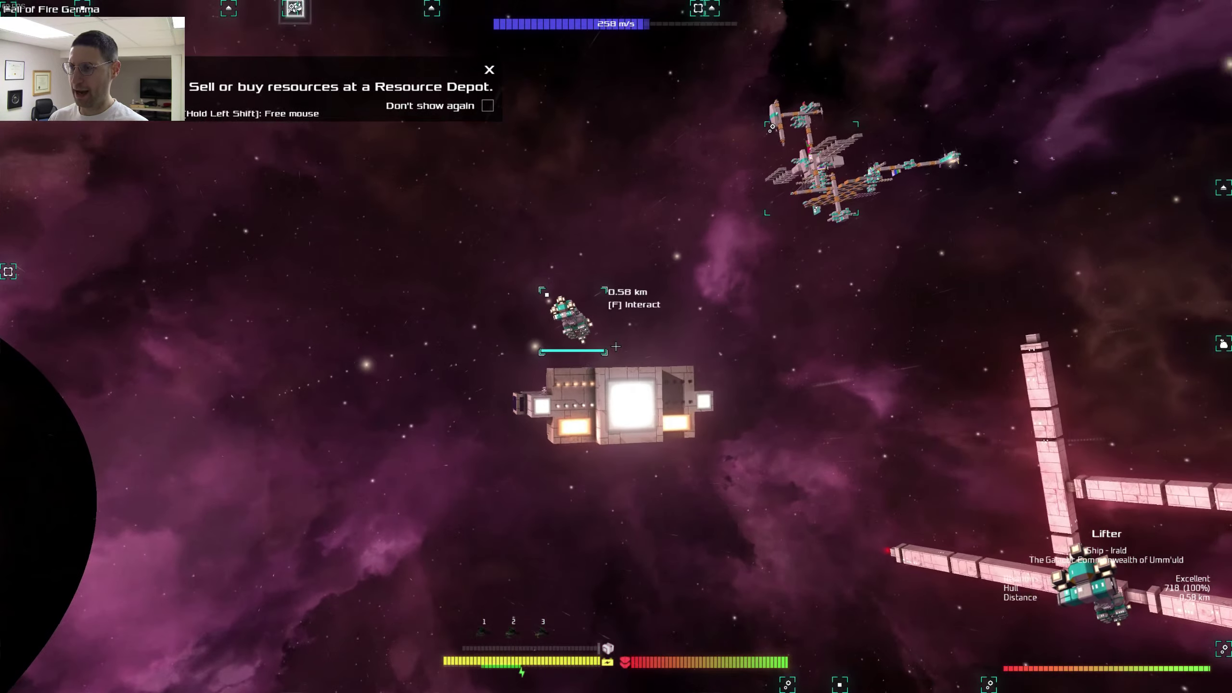
pyautogui.press('m')
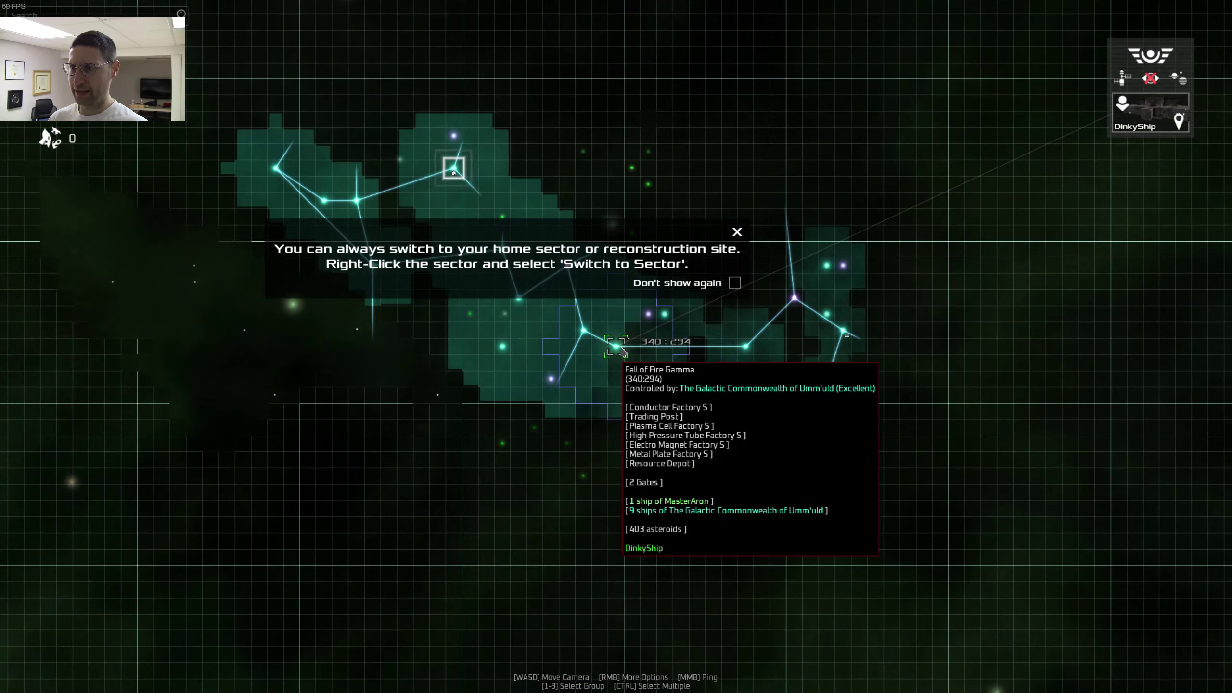
pyautogui.click(738, 232)
pyautogui.moveTo(617, 348)
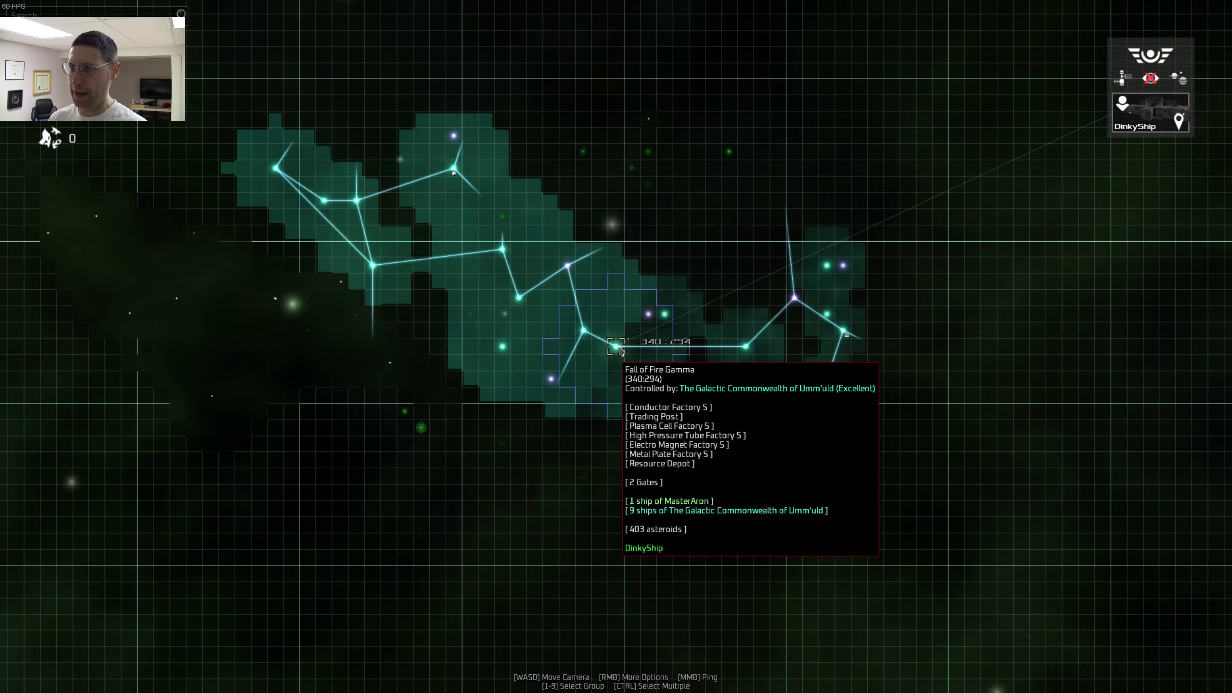
pyautogui.rightClick(617, 348)
pyautogui.click(621, 352)
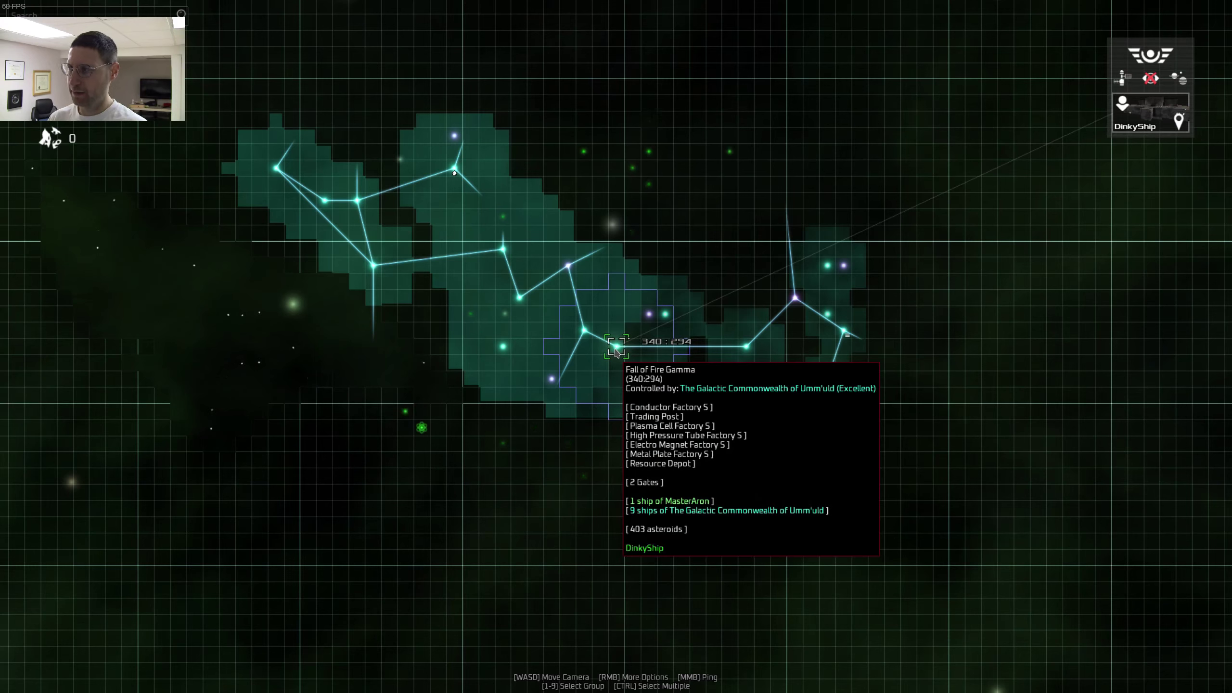
pyautogui.press('m')
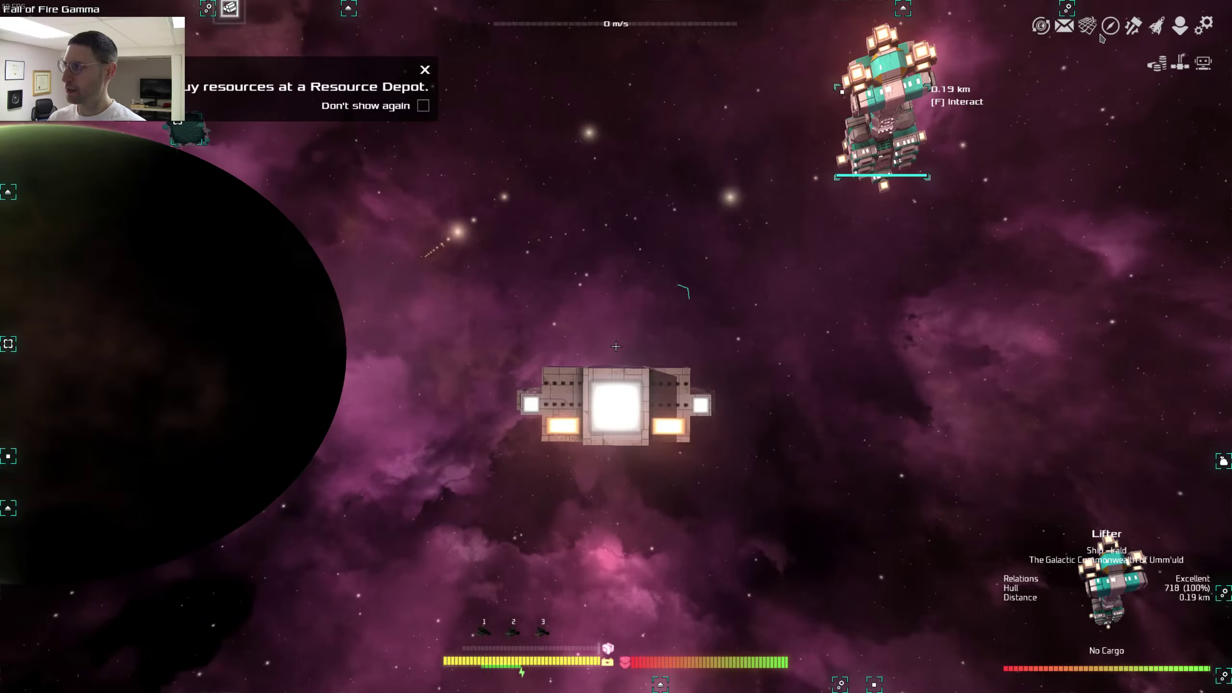
# Step: In strategy mode, inspect the factories and Resource Depot, plus their bulletin boards, services and supply/demand
pyautogui.click(1087, 26)
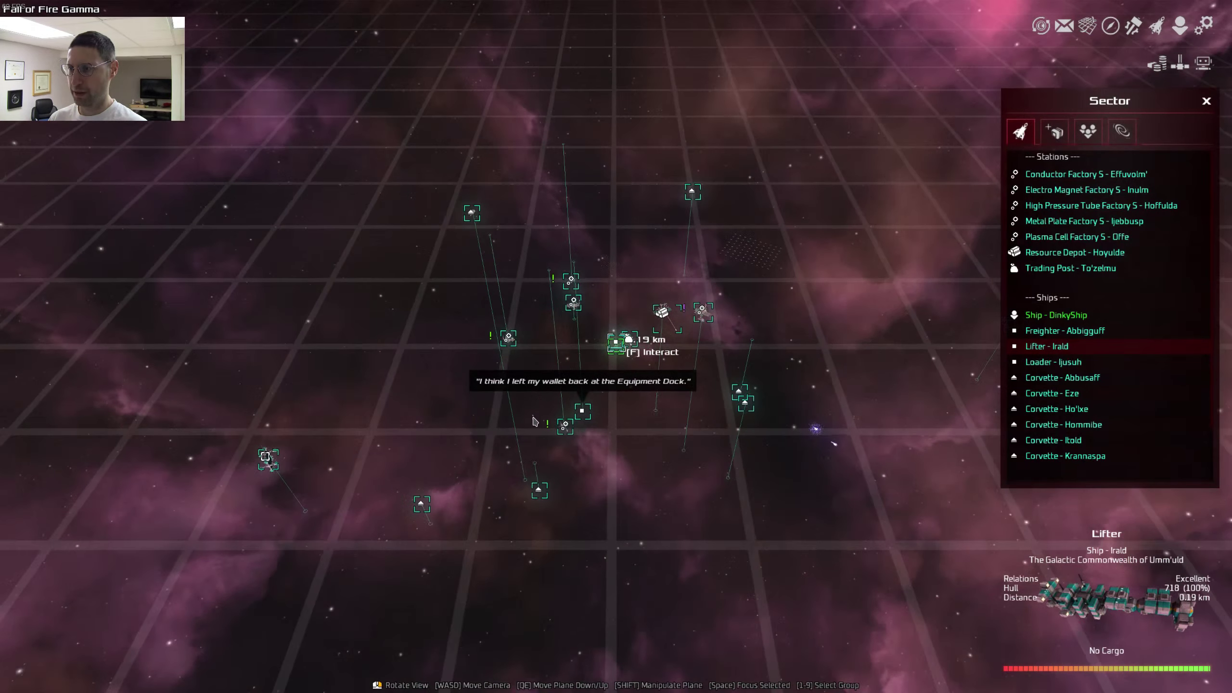
pyautogui.scroll(3, 537, 445)
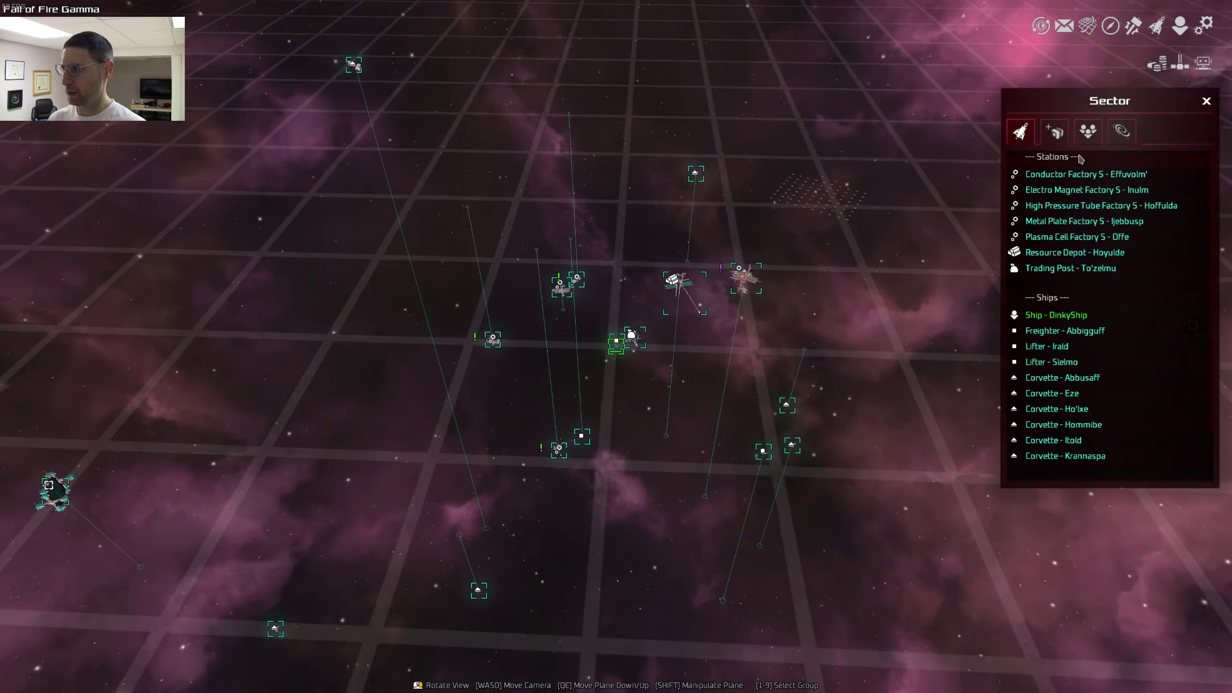
pyautogui.click(1082, 174)
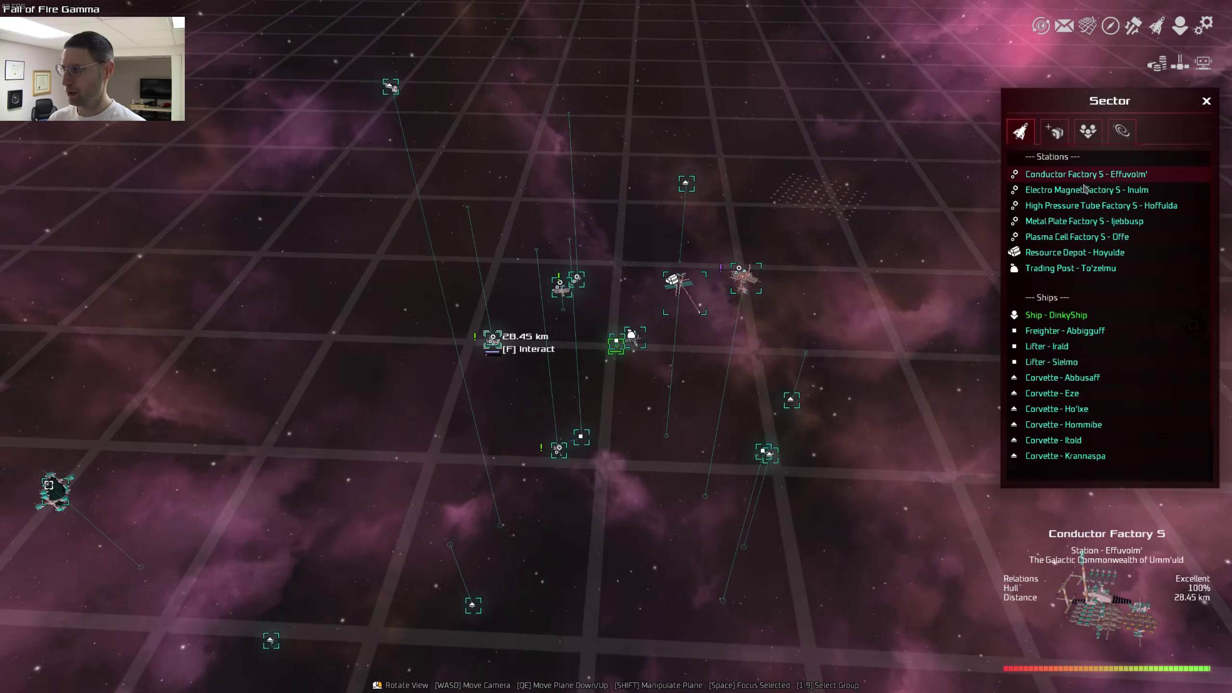
pyautogui.click(1084, 190)
pyautogui.click(1084, 205)
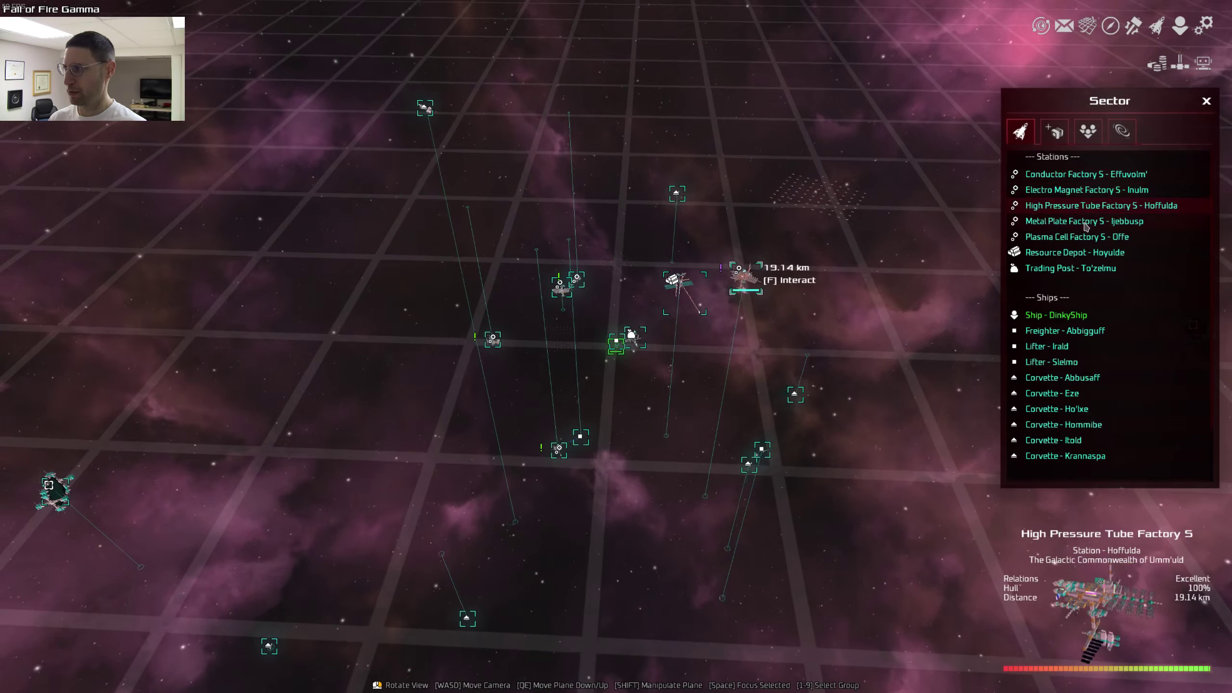
pyautogui.click(1076, 253)
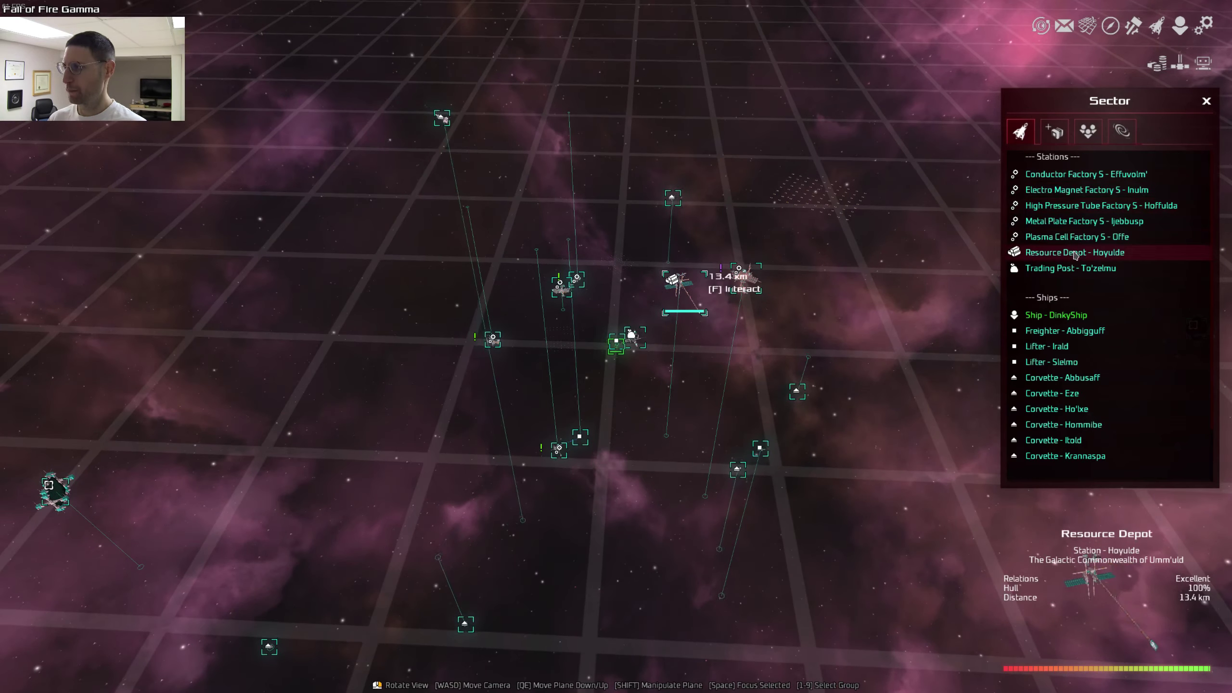
pyautogui.click(1121, 131)
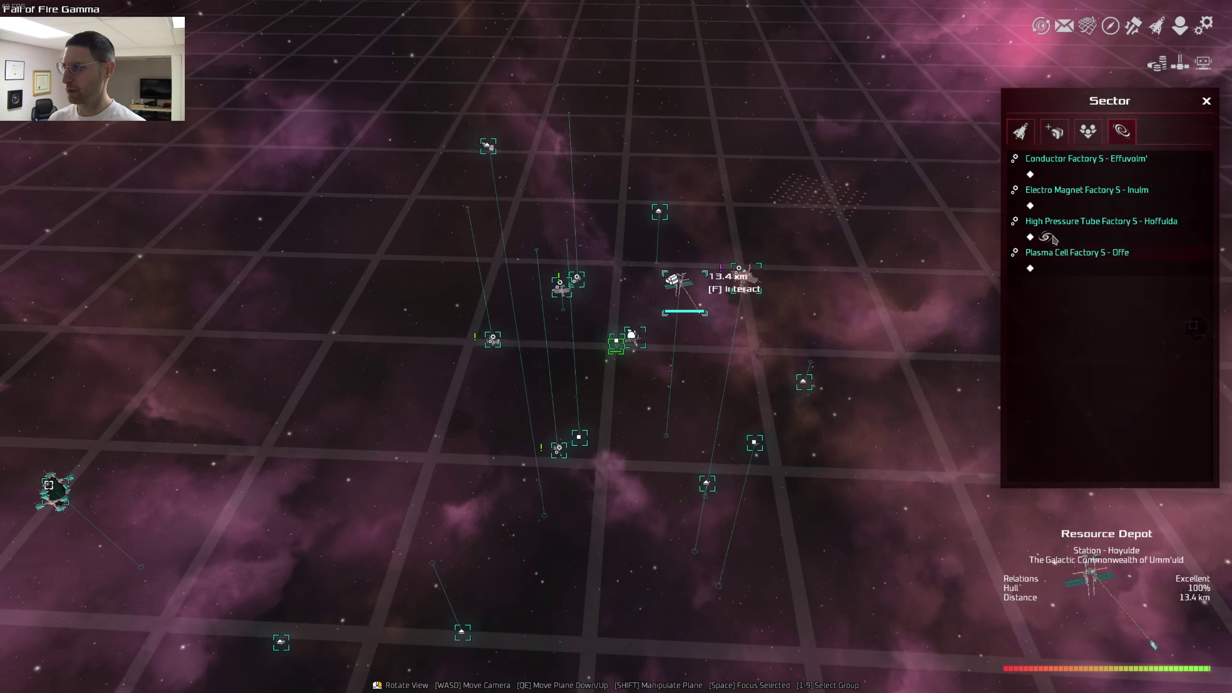
pyautogui.click(1087, 131)
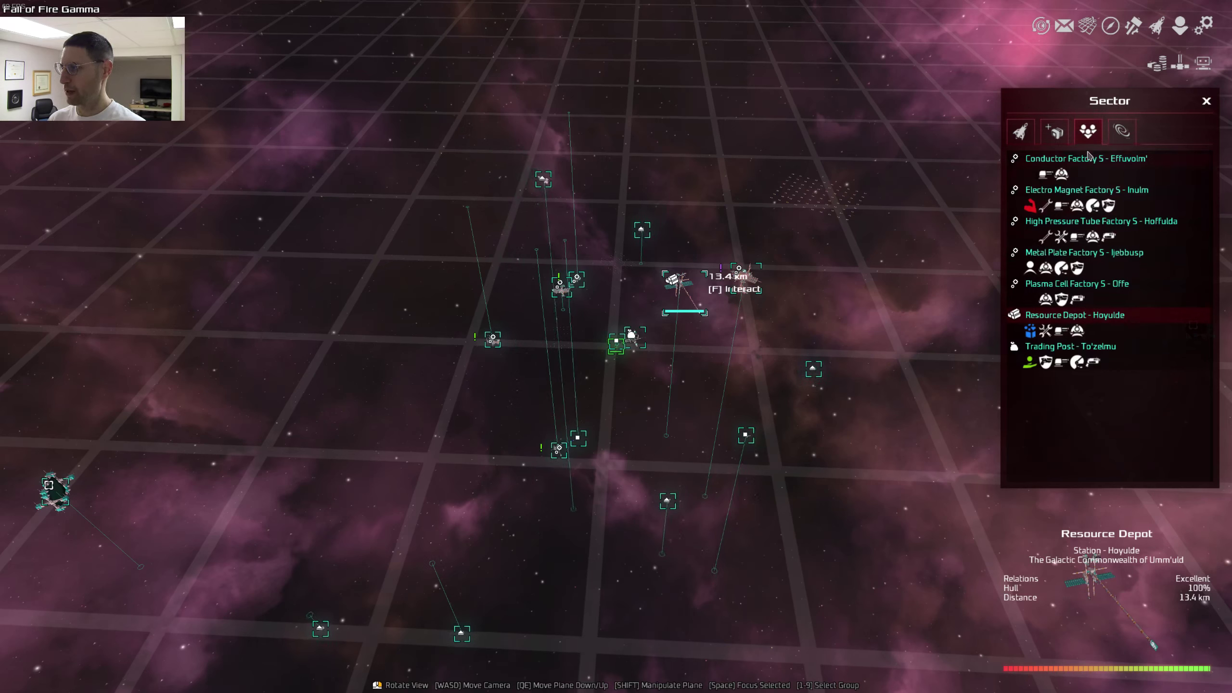
pyautogui.click(1056, 130)
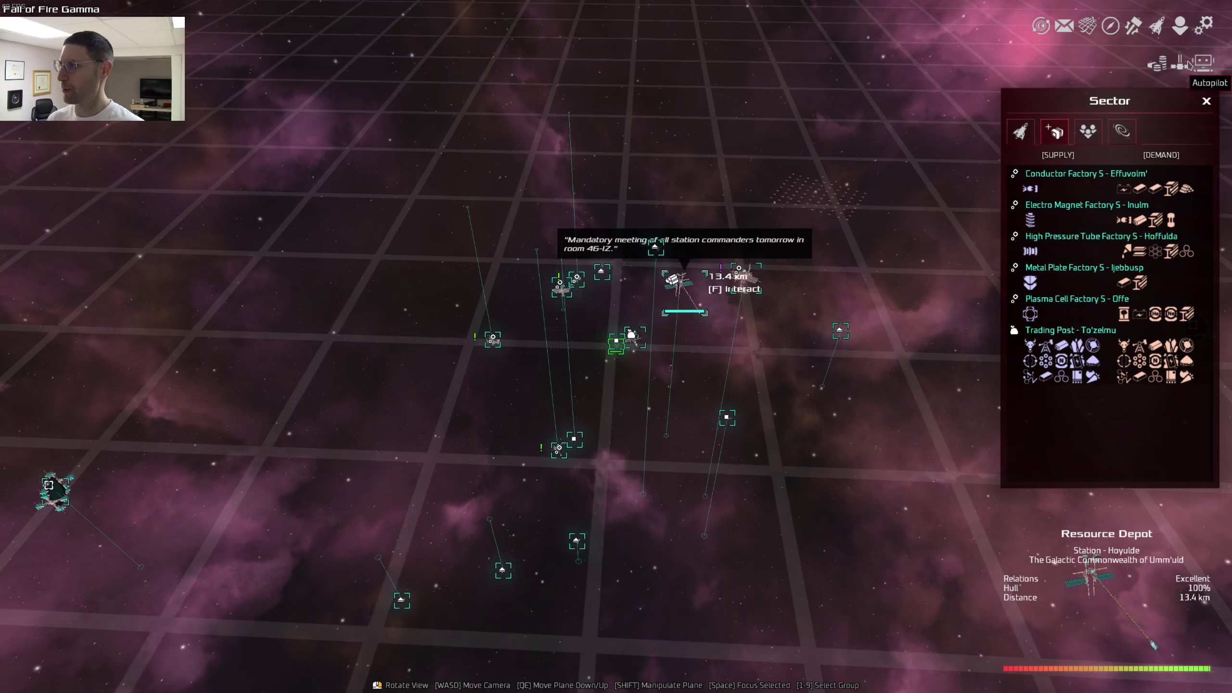
# Step: Compare the Buy and Sell goods lists in the Trading Overview, then close it
pyautogui.click(1162, 65)
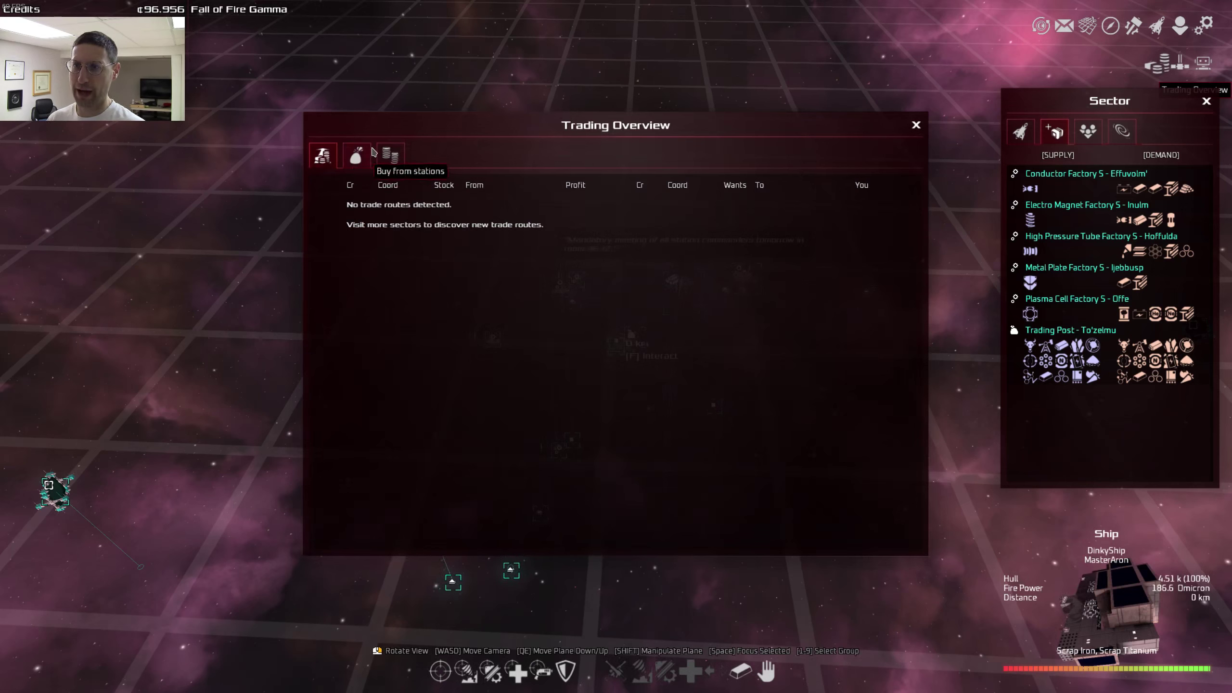
pyautogui.click(359, 156)
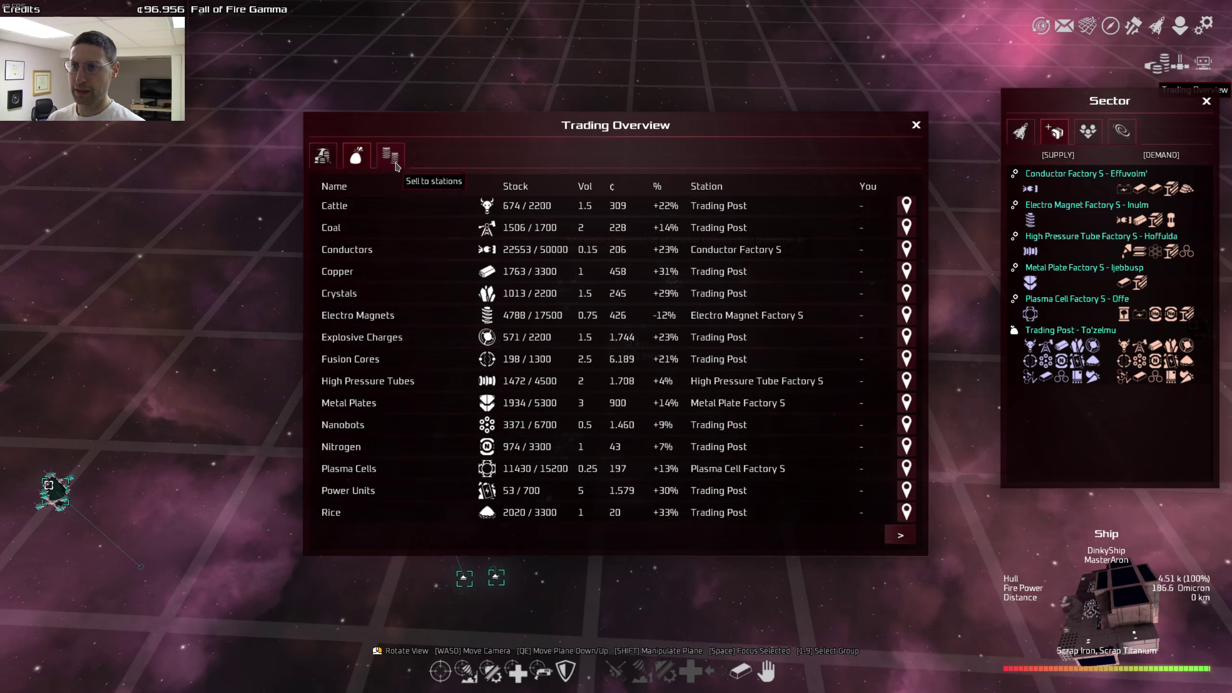
pyautogui.click(390, 157)
pyautogui.click(360, 156)
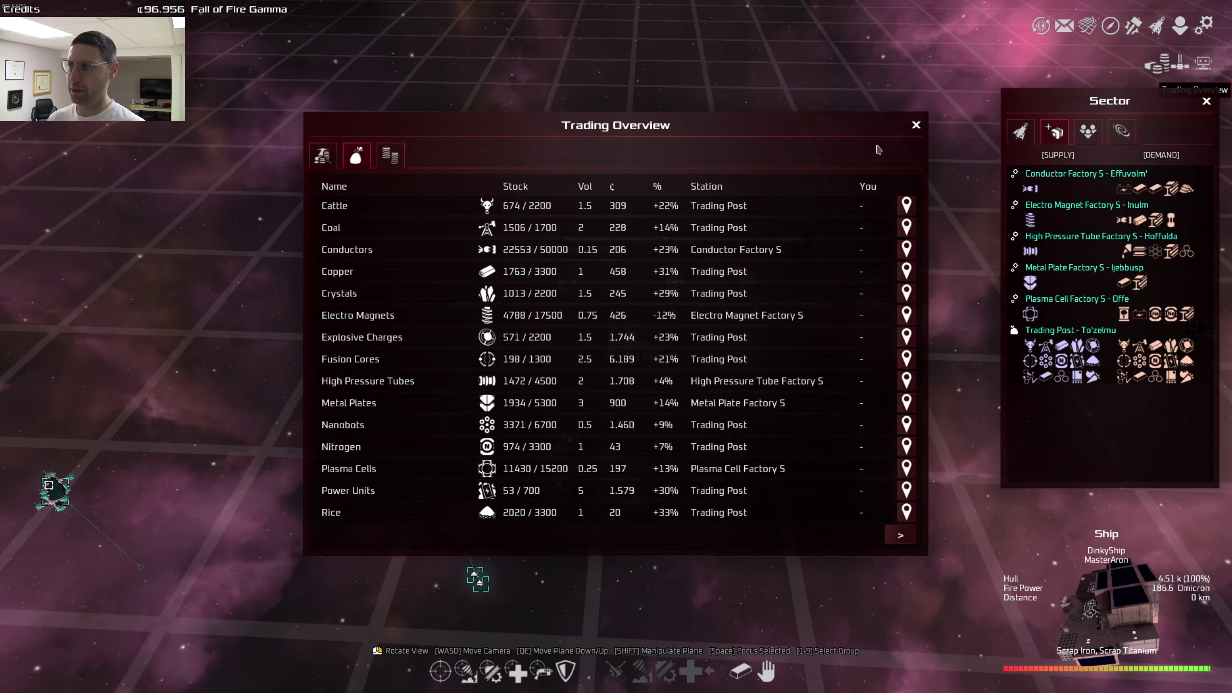
pyautogui.click(914, 126)
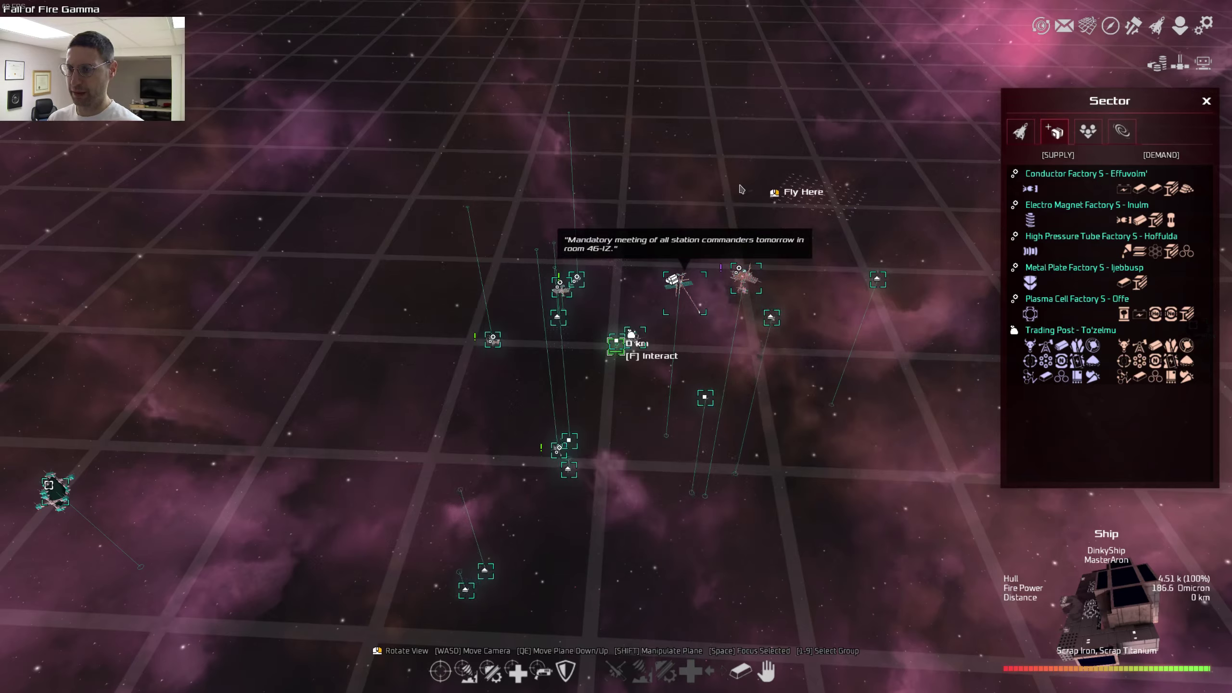
# Step: Leave strategy mode and fly toward the targeted Plasma Cell Factory S
pyautogui.press('b')
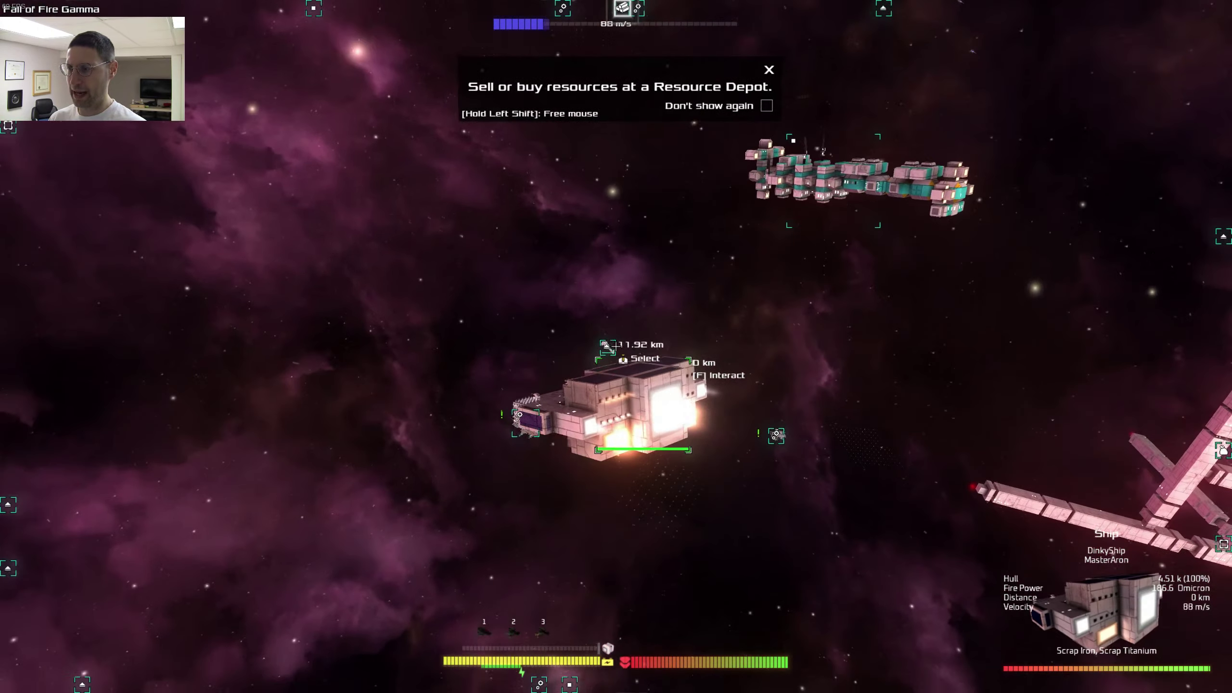
pyautogui.press('w')
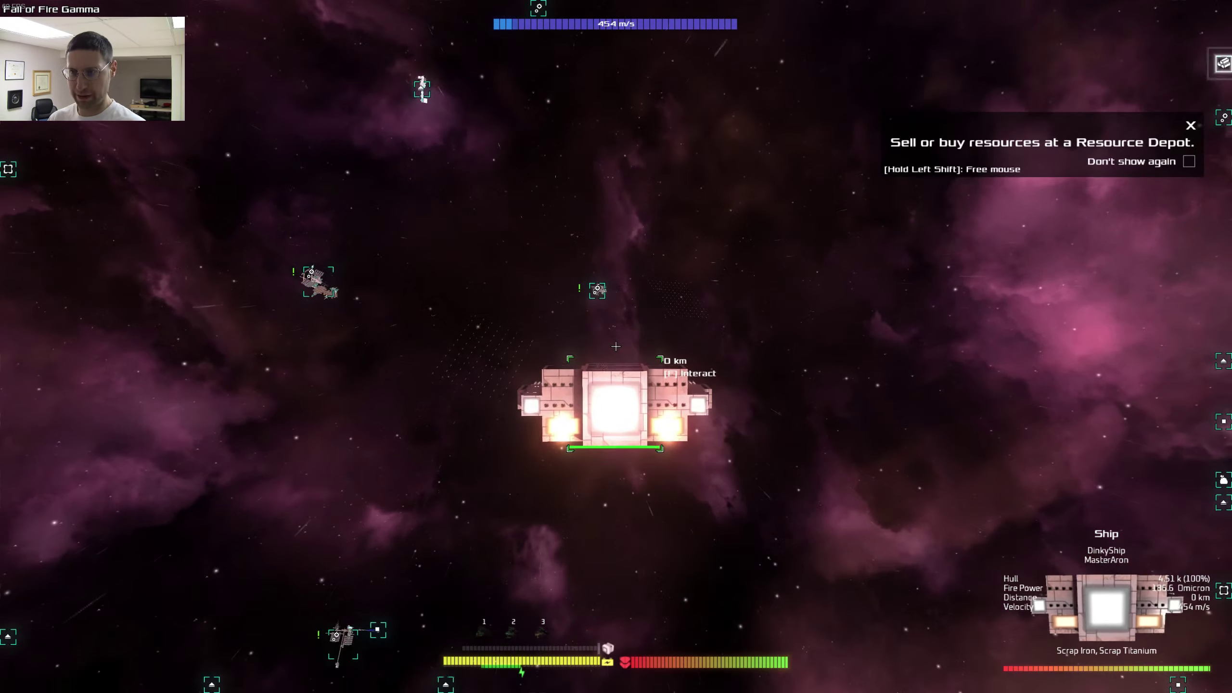
pyautogui.press('f')
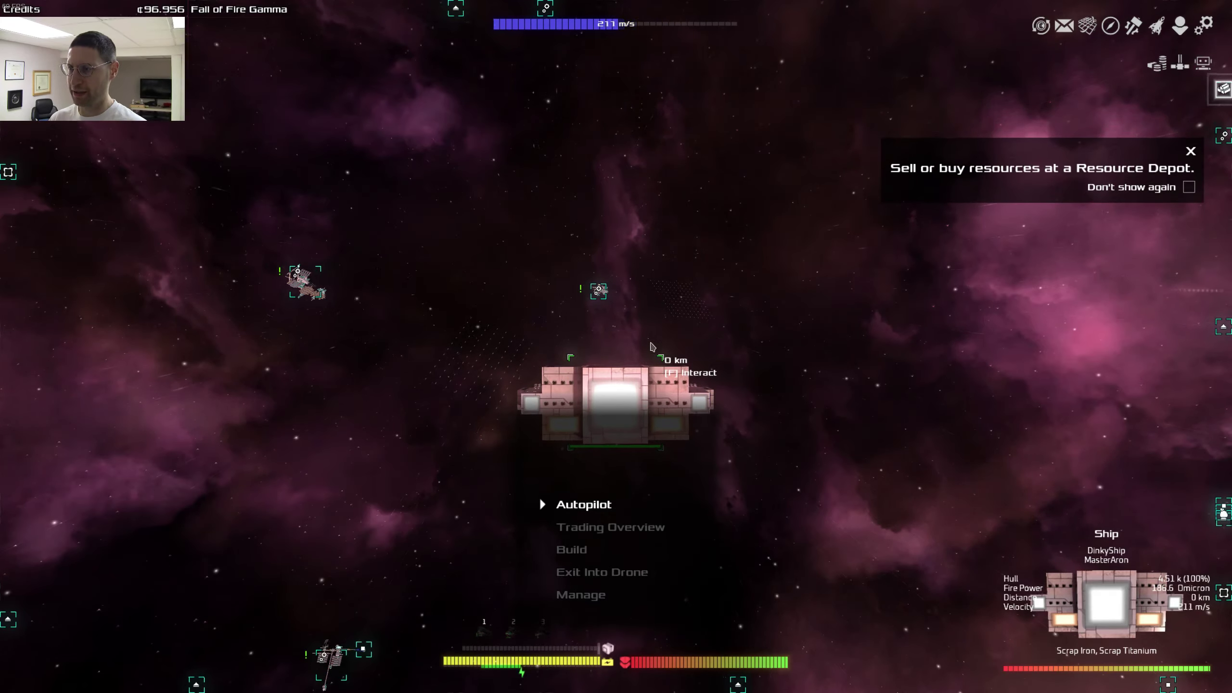
pyautogui.press('f')
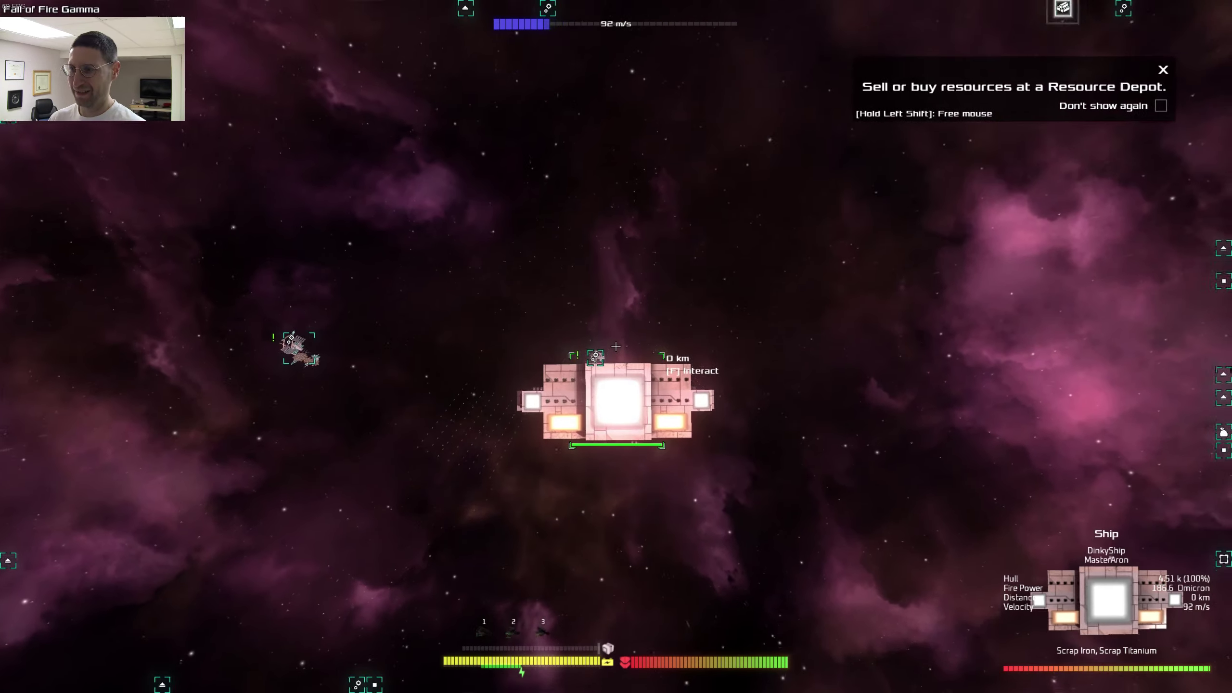
pyautogui.press('t')
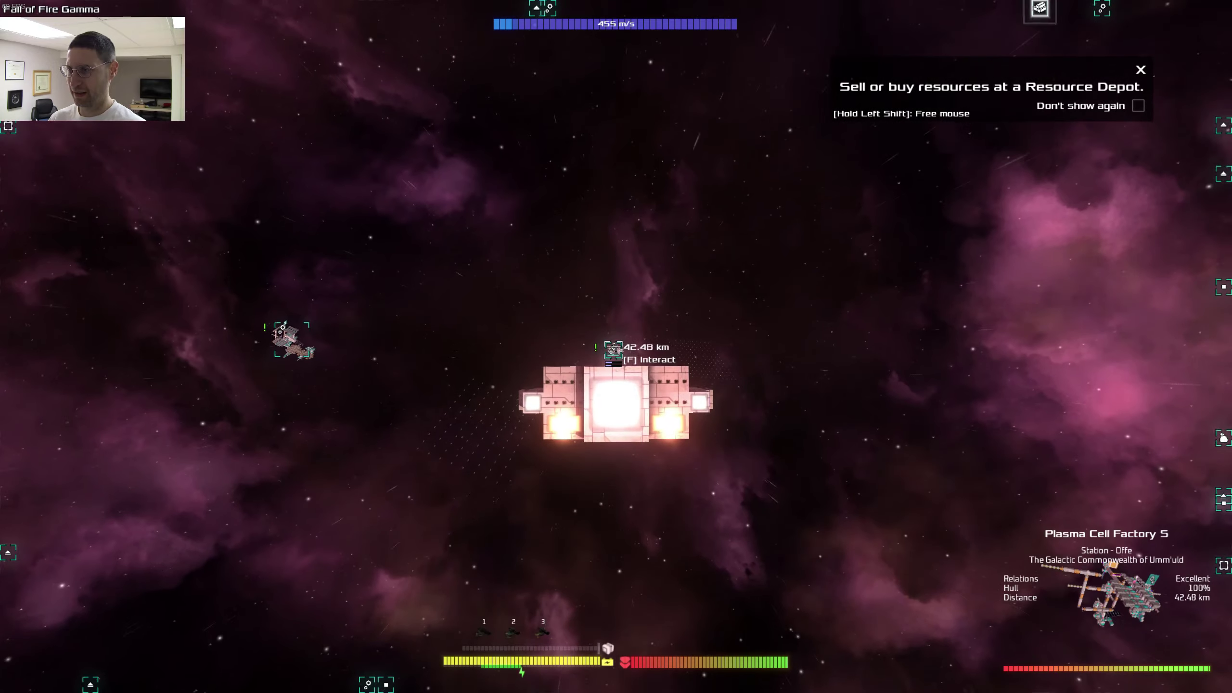
# Step: Read the factory's Bio Gas Resource Shortage mission on its bulletin board, then close it unaccepted
pyautogui.press('f')
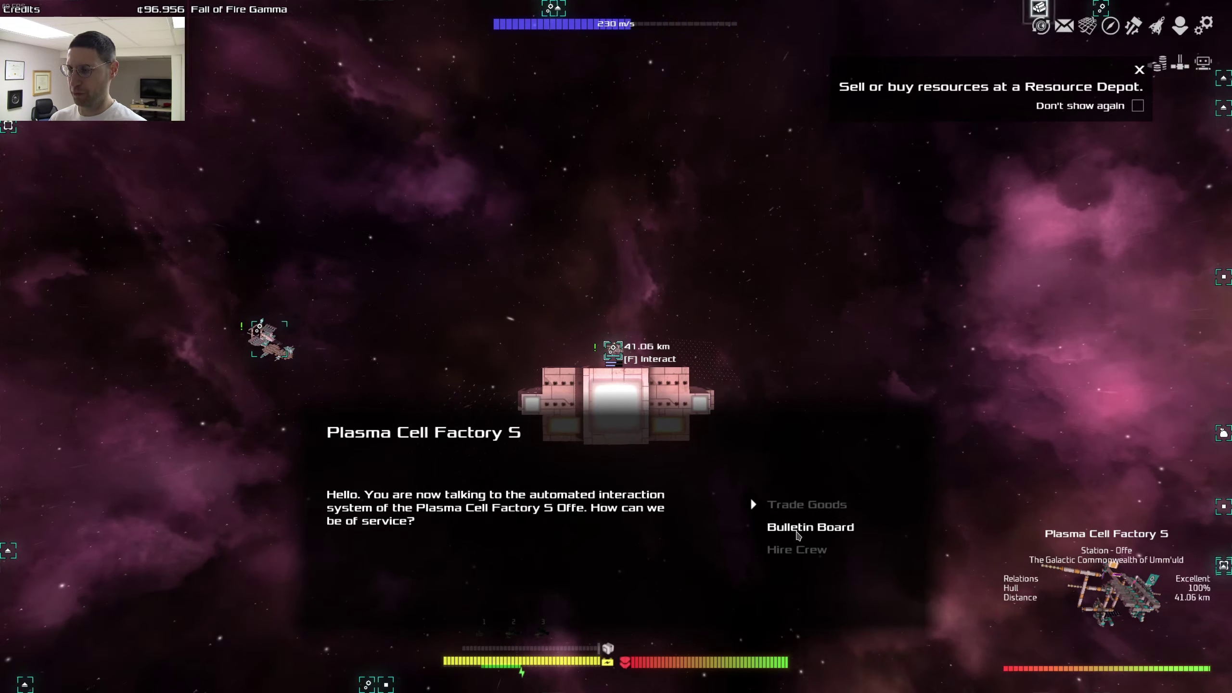
pyautogui.click(785, 529)
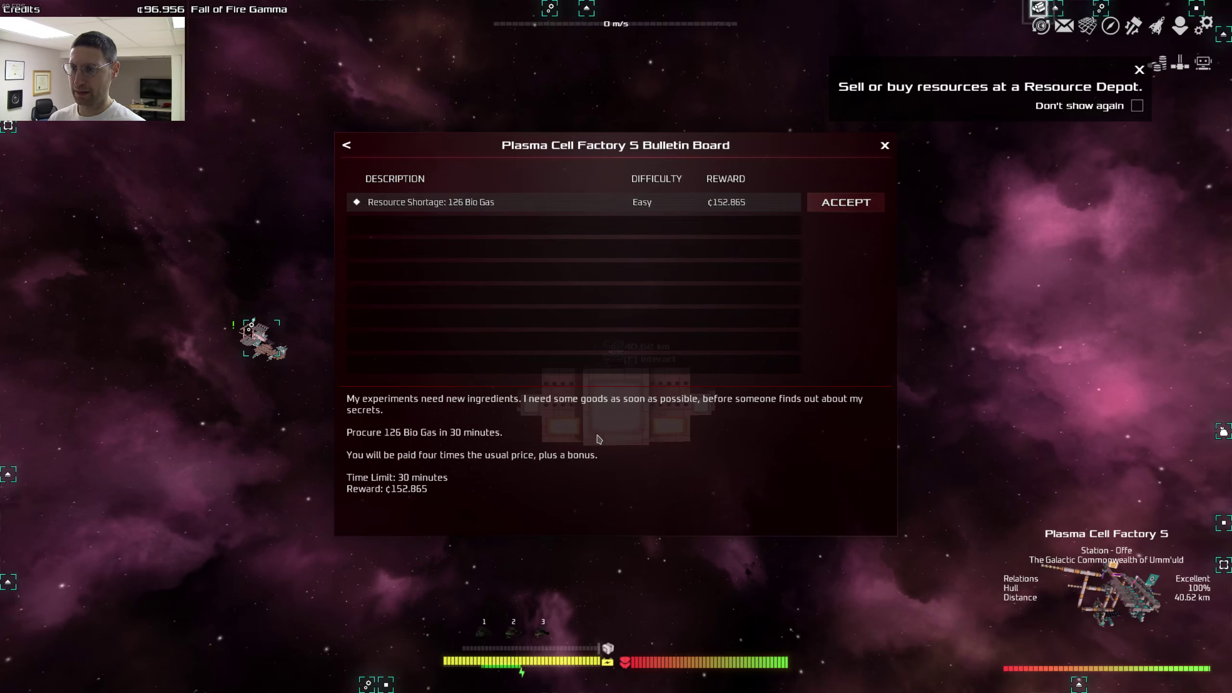
pyautogui.press('Escape')
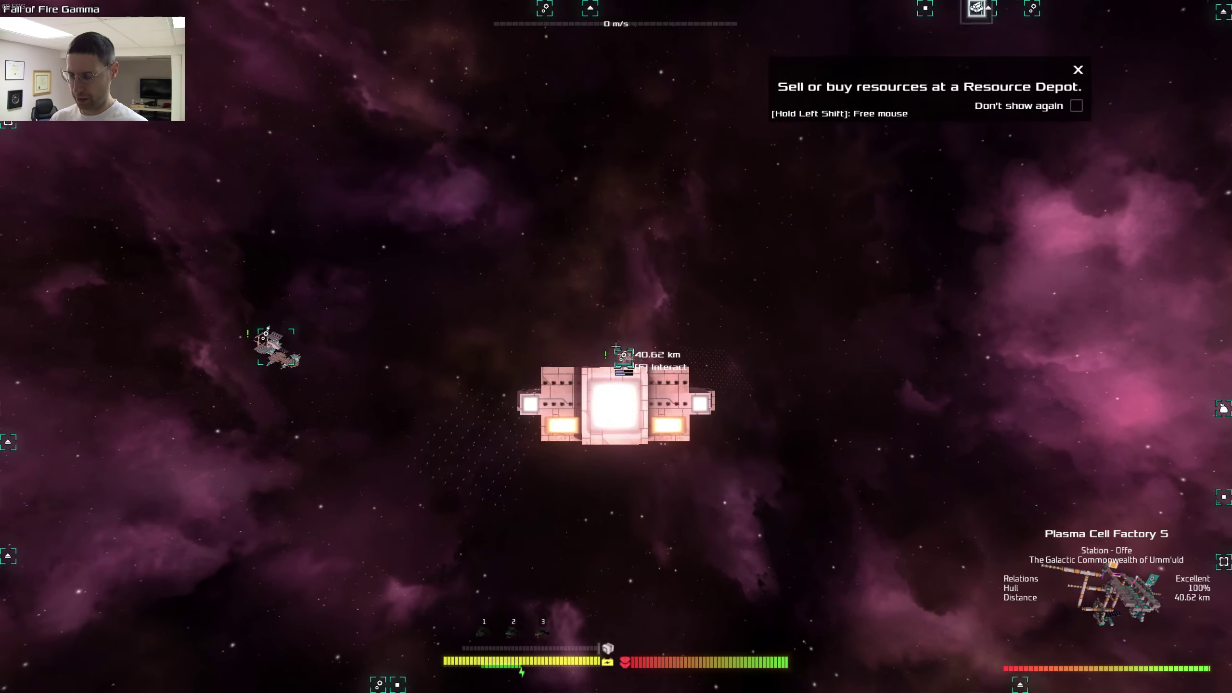
pyautogui.press('shift')
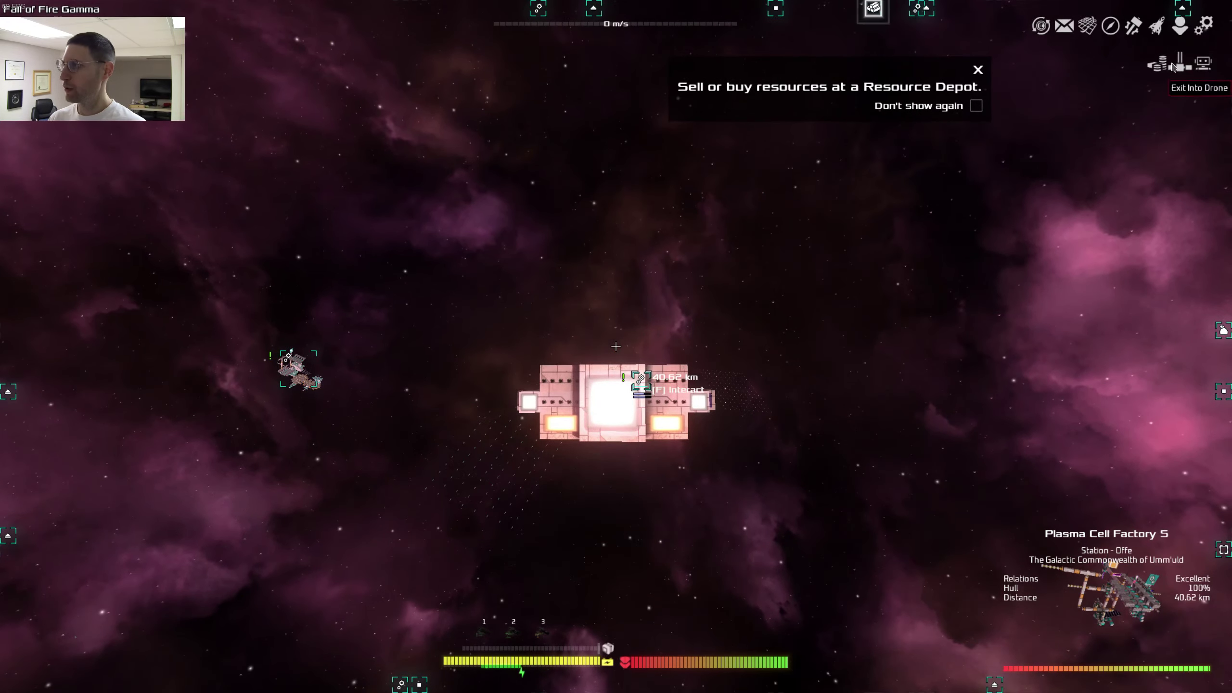
pyautogui.click(1181, 63)
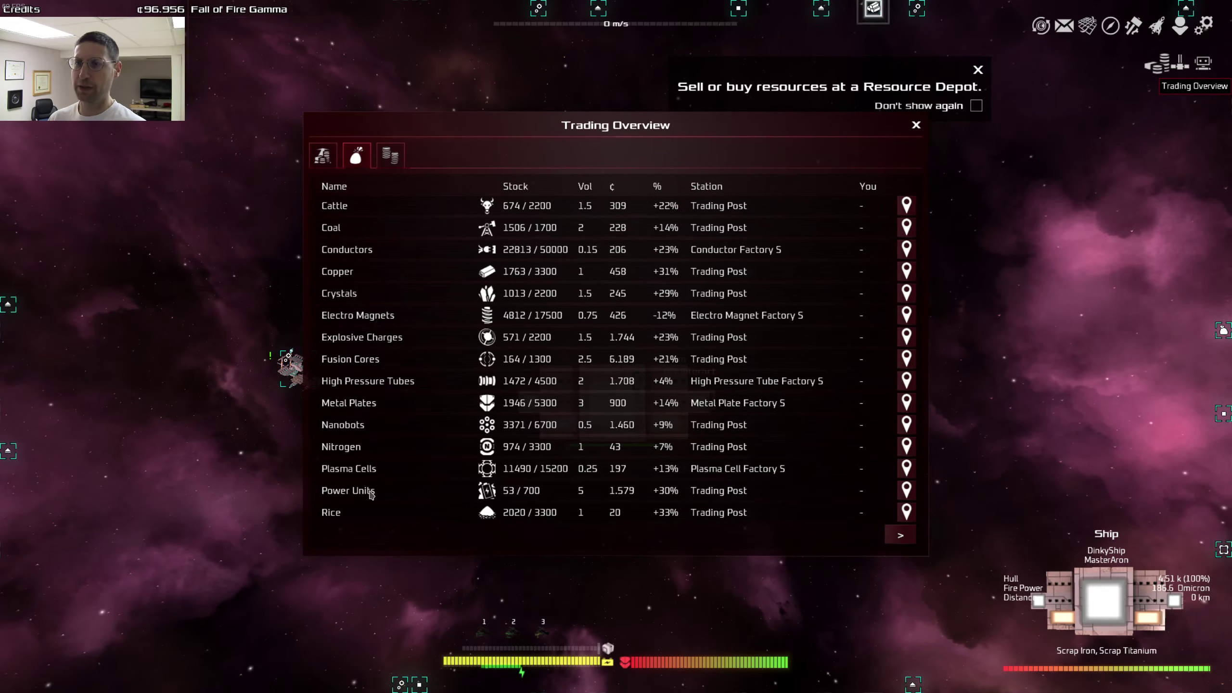
pyautogui.click(323, 156)
pyautogui.click(391, 155)
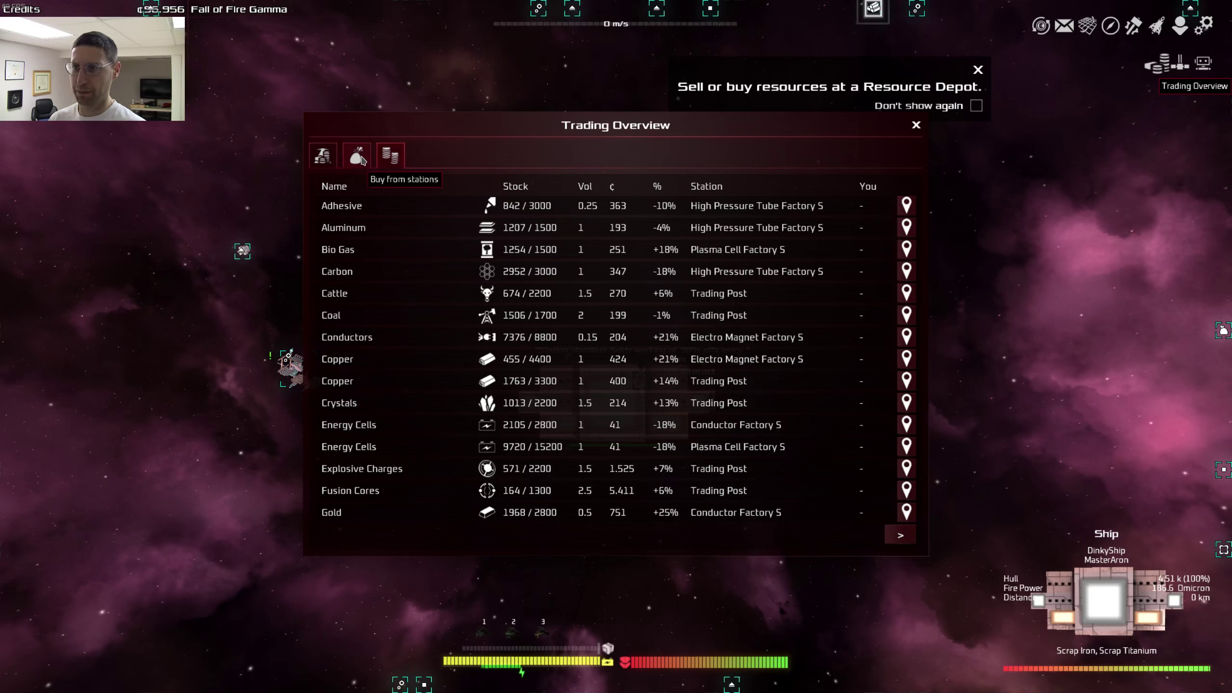
pyautogui.click(353, 158)
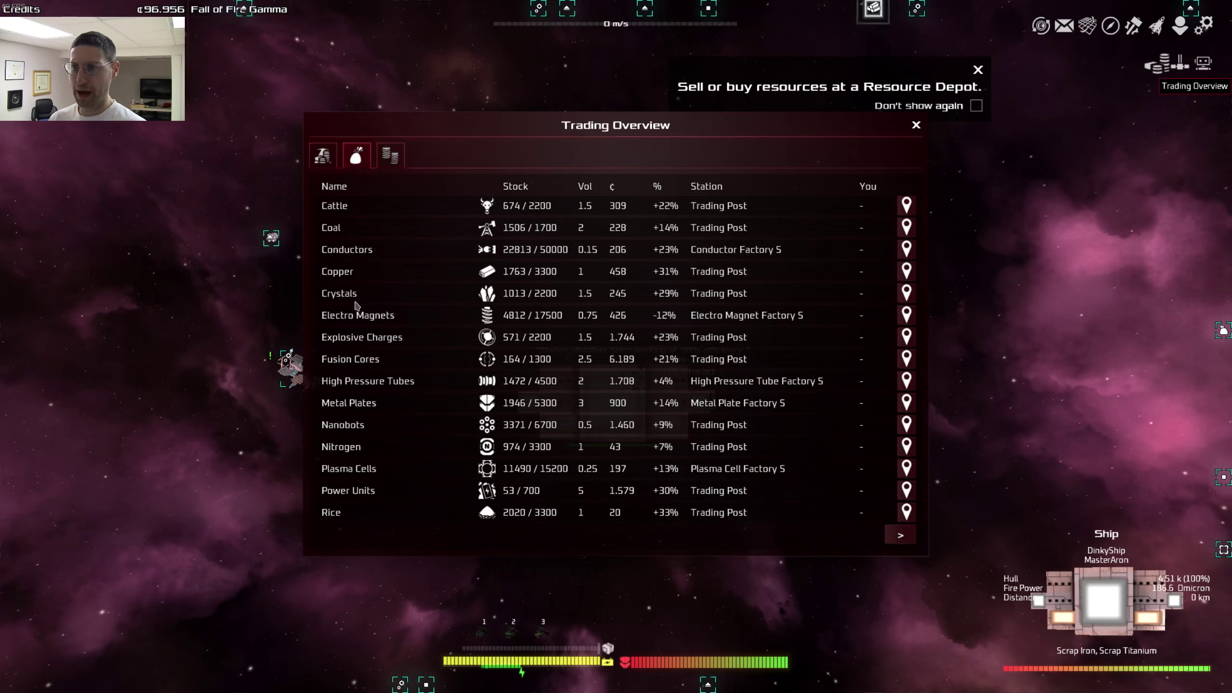
pyautogui.click(910, 538)
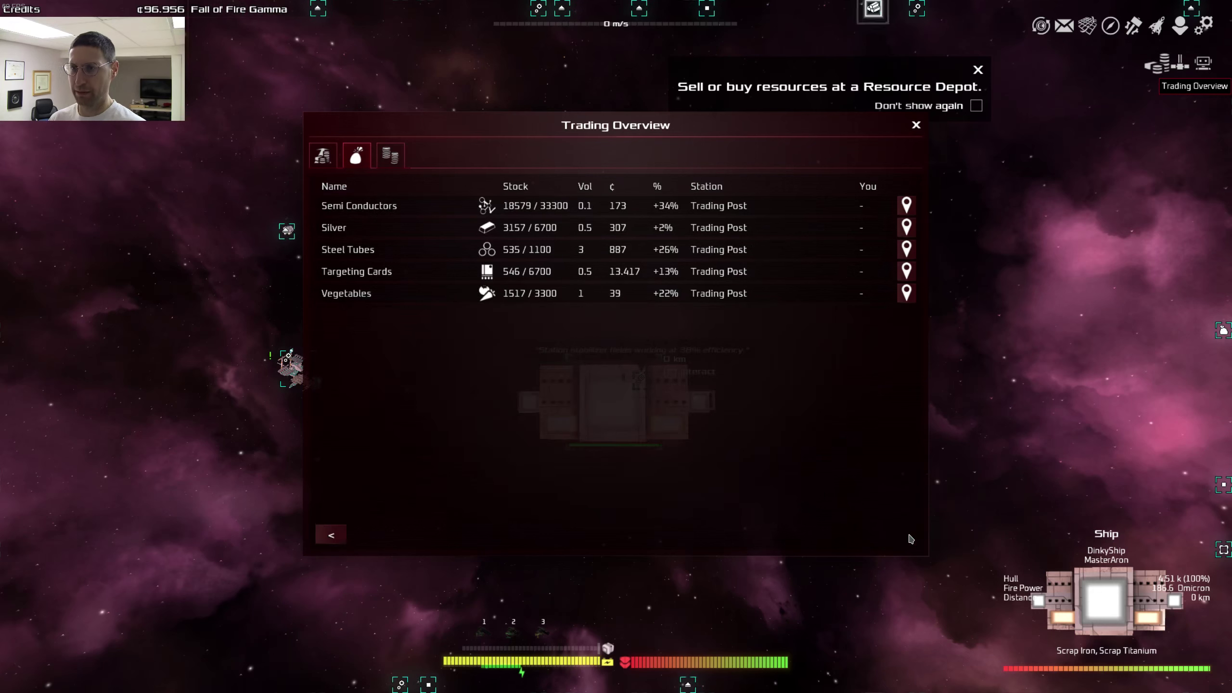
pyautogui.click(332, 536)
# Step: Close the Trading Overview and plot a jump route to Holy Home II (337:299) via 338:297
pyautogui.click(916, 126)
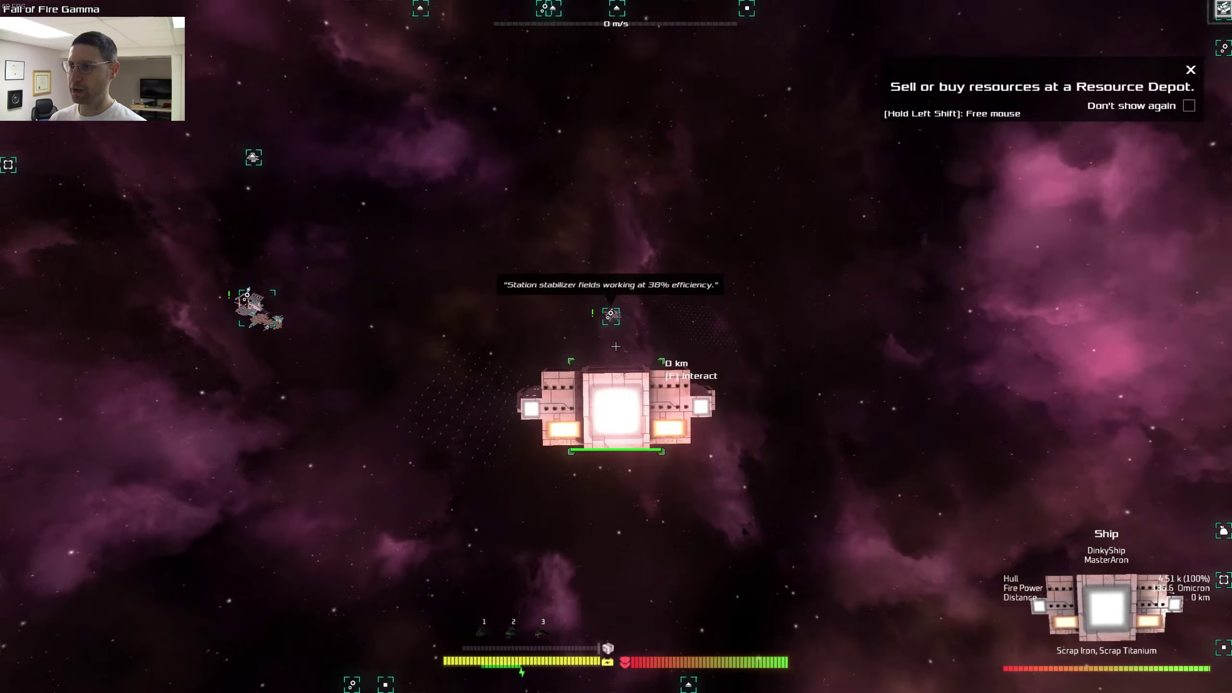
pyautogui.press('w')
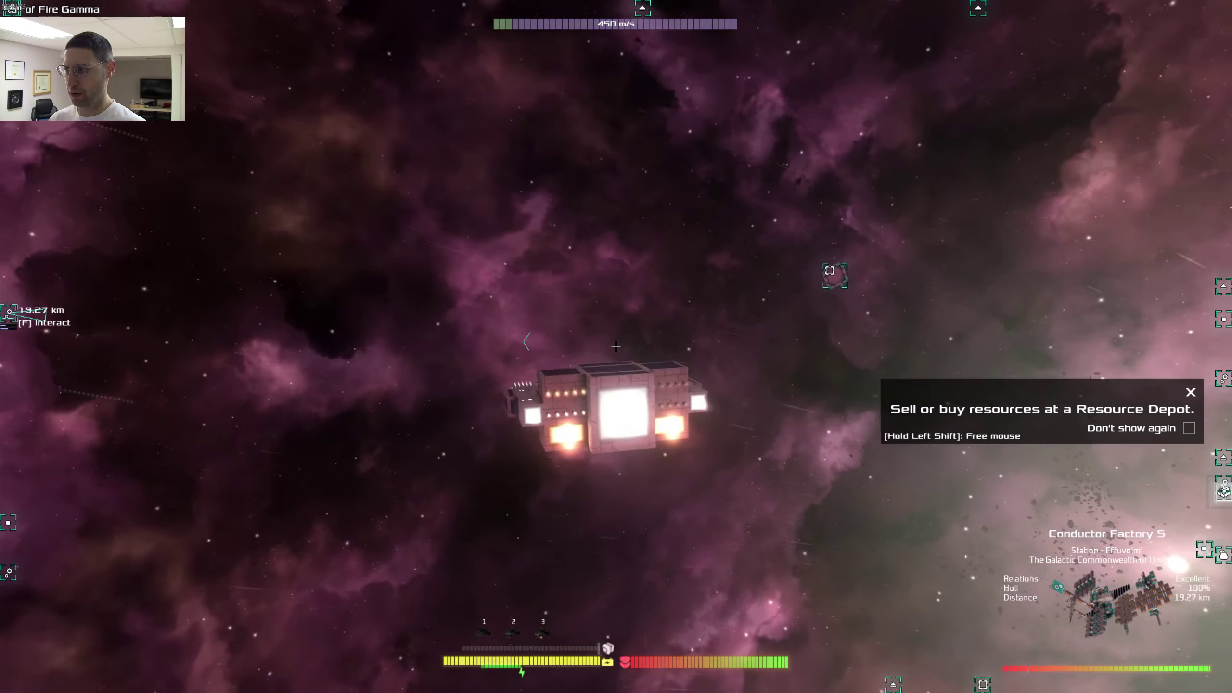
pyautogui.press('m')
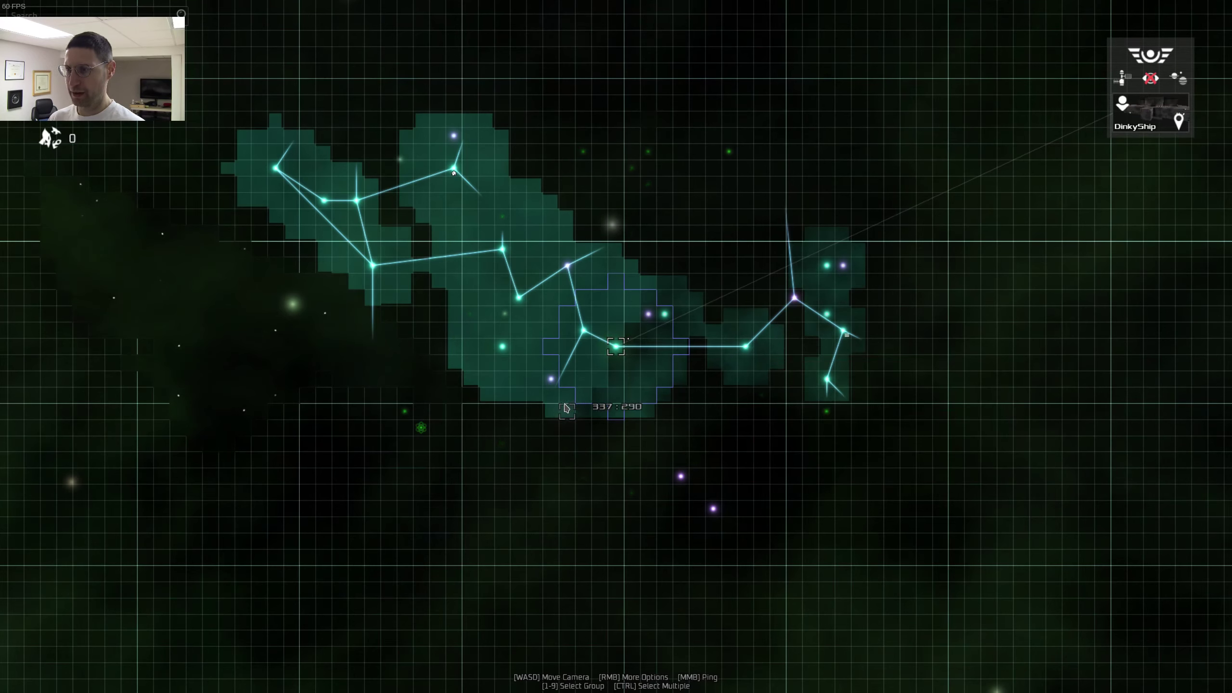
pyautogui.moveTo(584, 331)
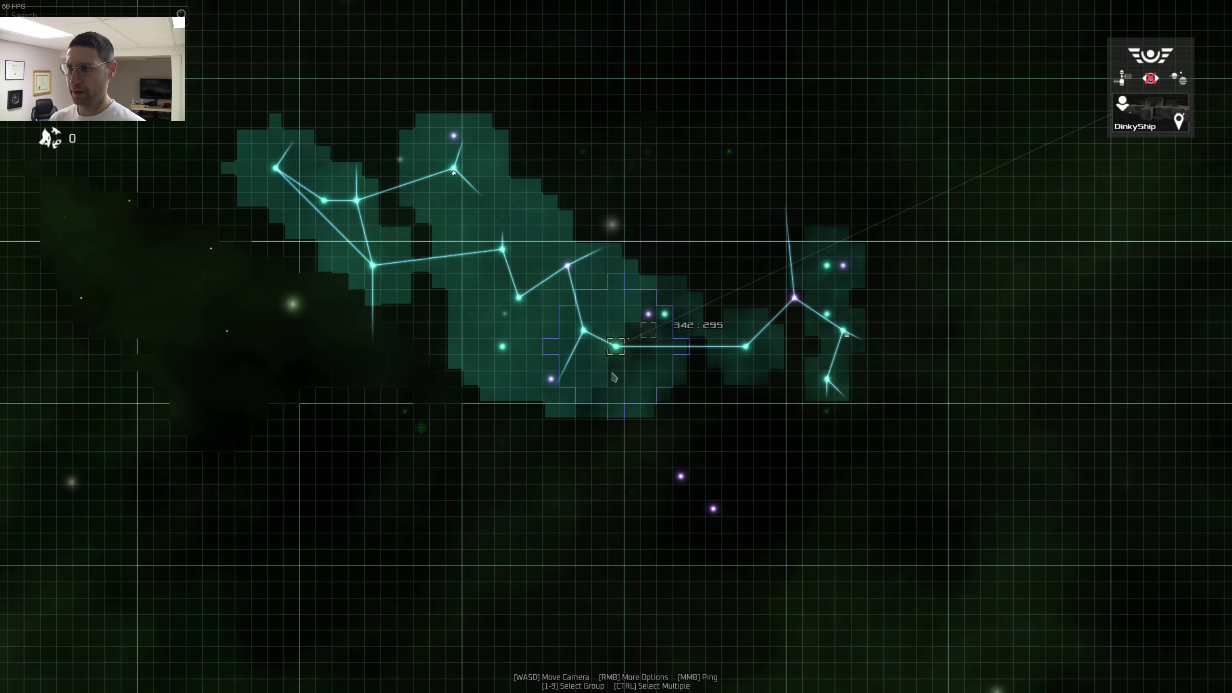
pyautogui.rightClick(585, 337)
pyautogui.click(570, 273)
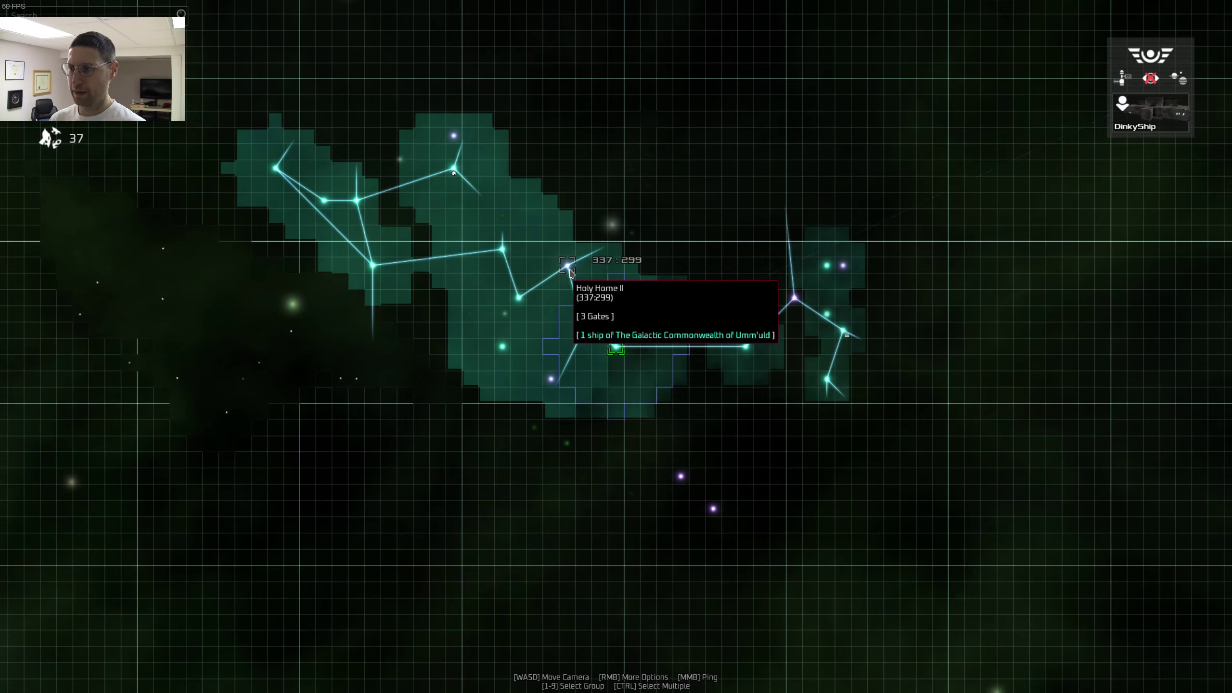
pyautogui.rightClick(571, 273)
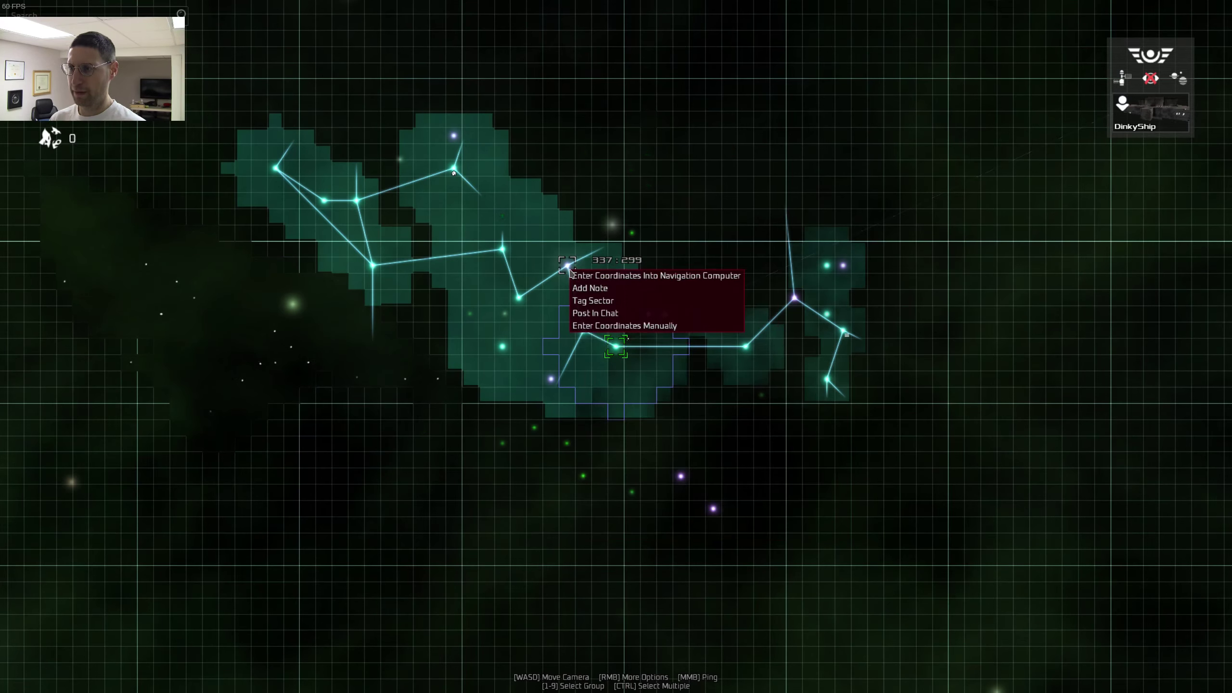
pyautogui.click(610, 280)
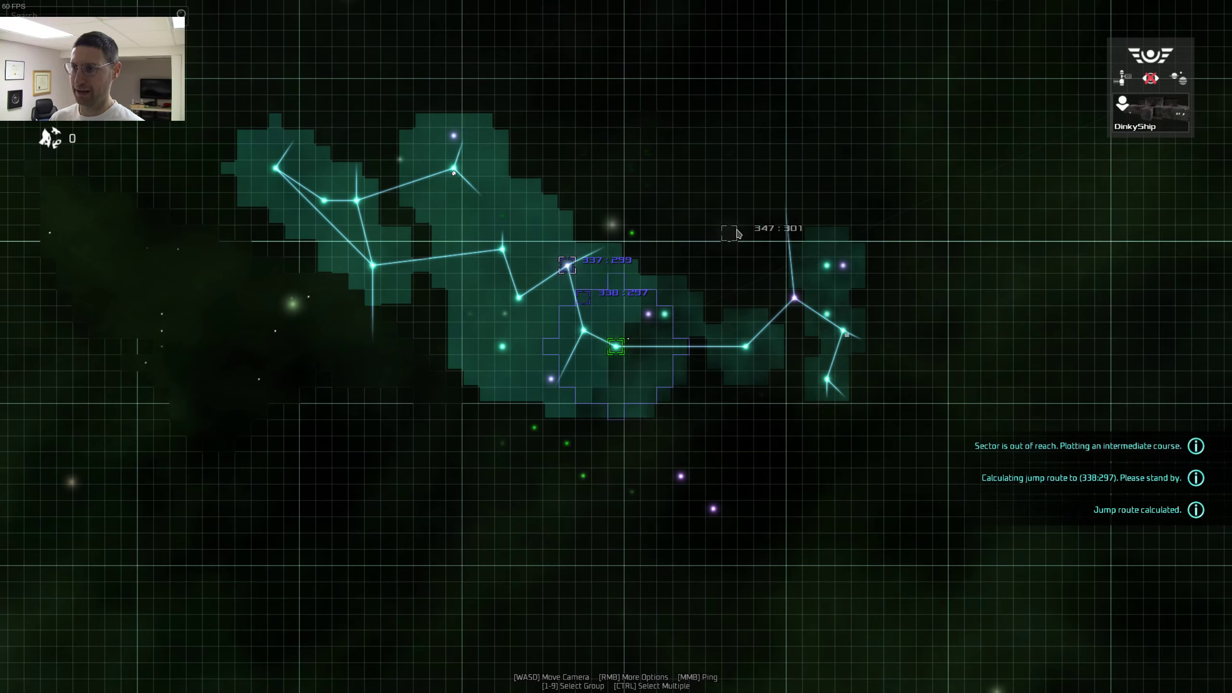
pyautogui.press('m')
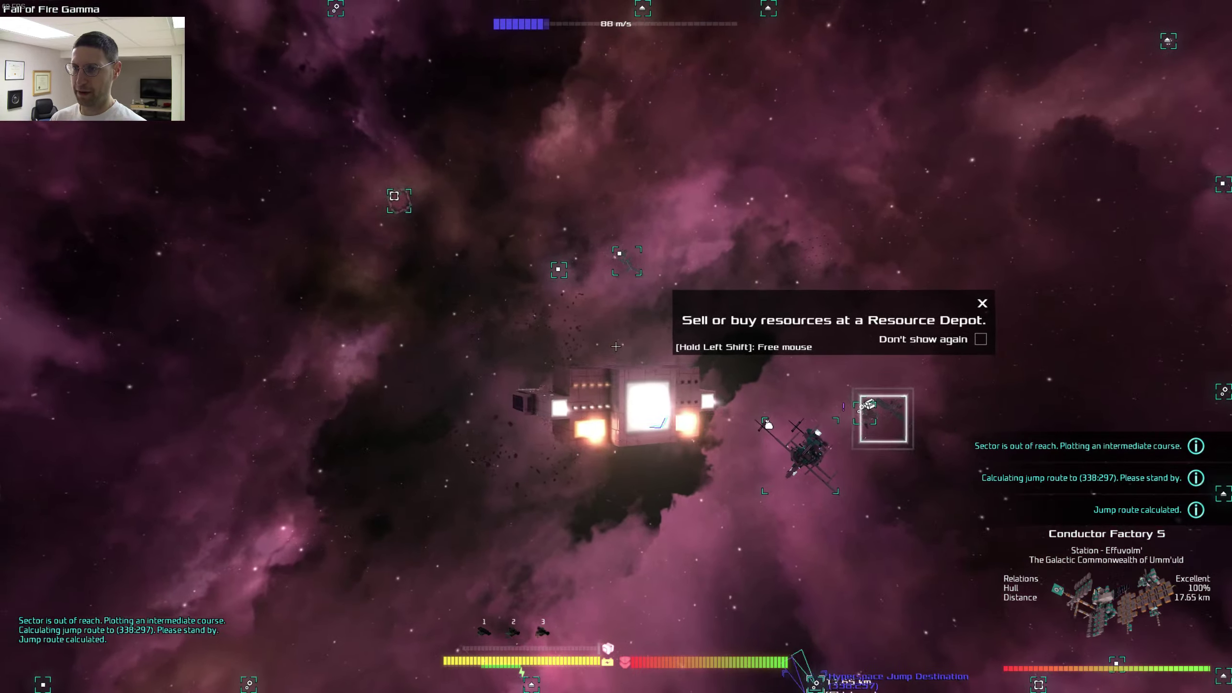
# Step: Fly toward the E Gate, check the galaxy map, and thrust into the Deep Sacrament Beta gate
pyautogui.press('w')
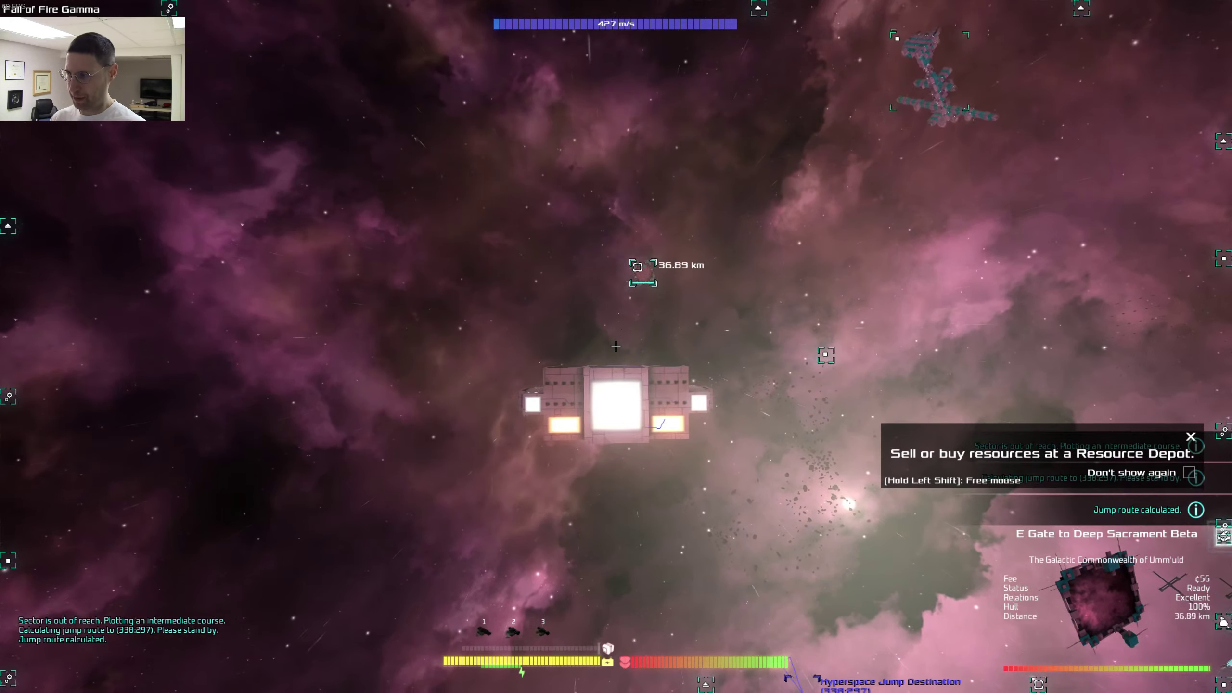
pyautogui.press('m')
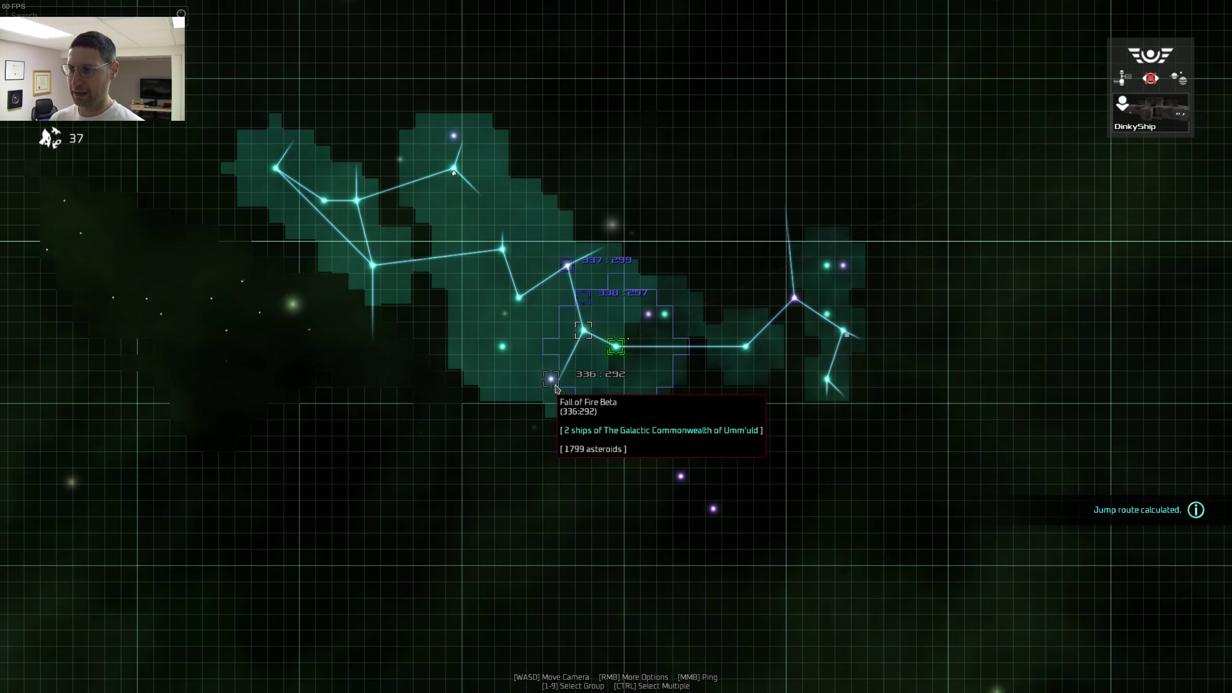
pyautogui.moveTo(615, 345)
pyautogui.press('m')
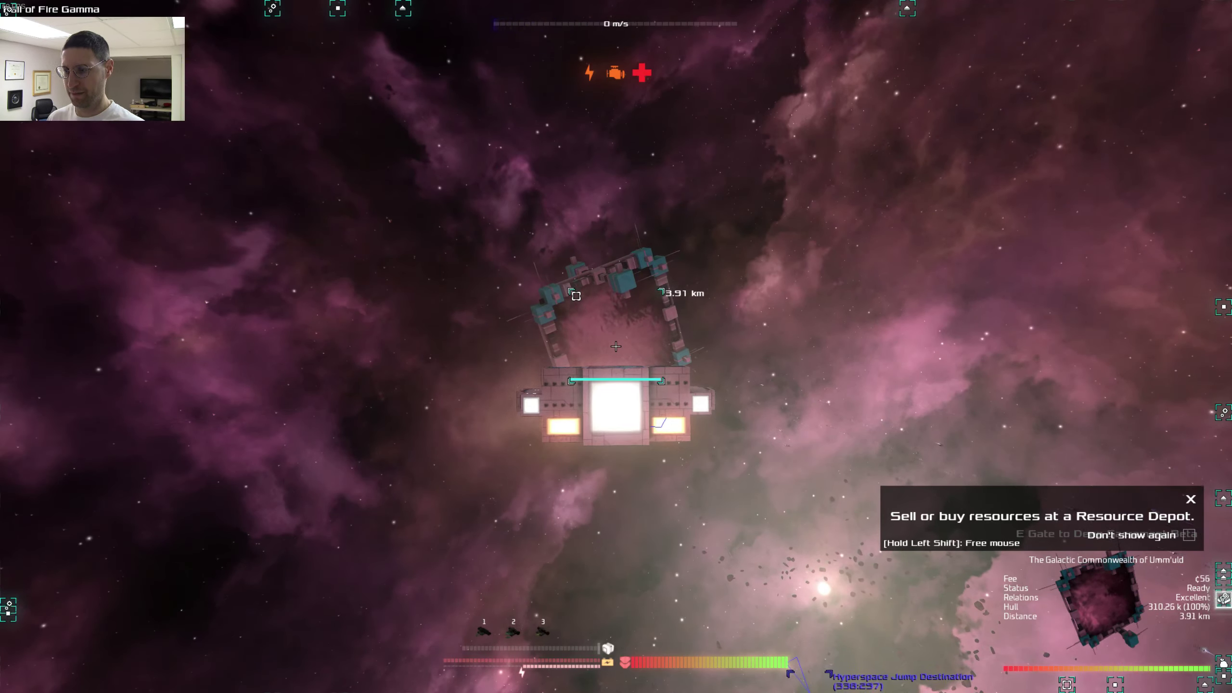
pyautogui.press('w')
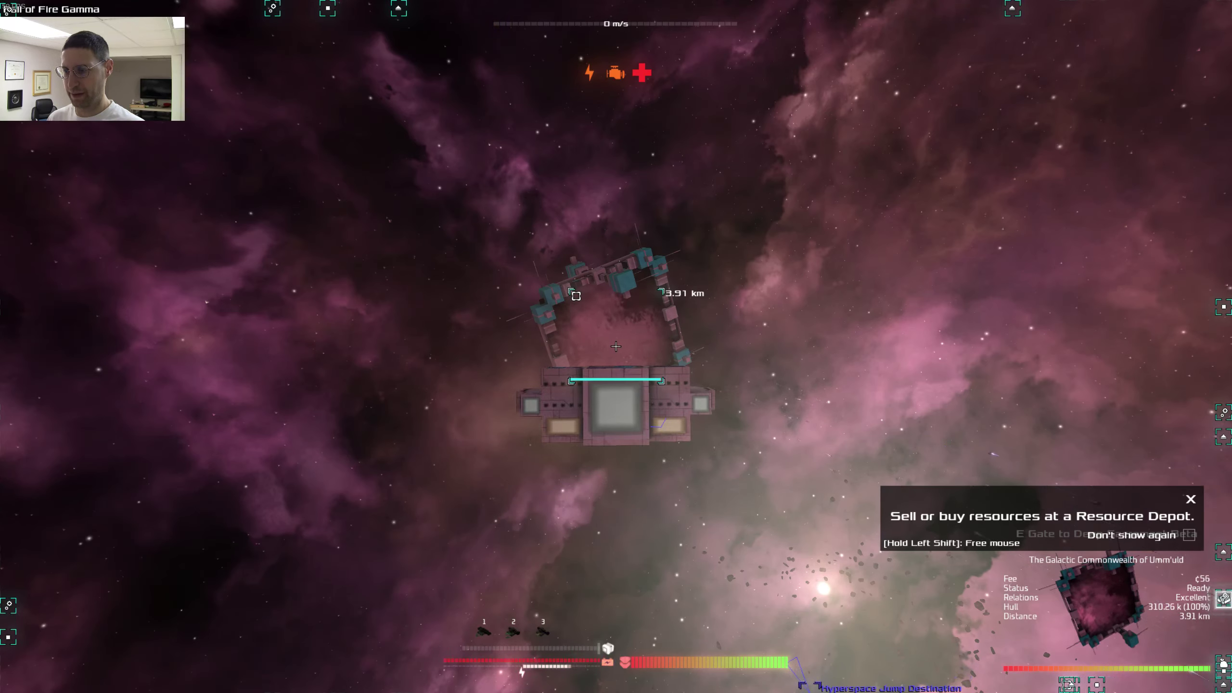
pyautogui.press('w')
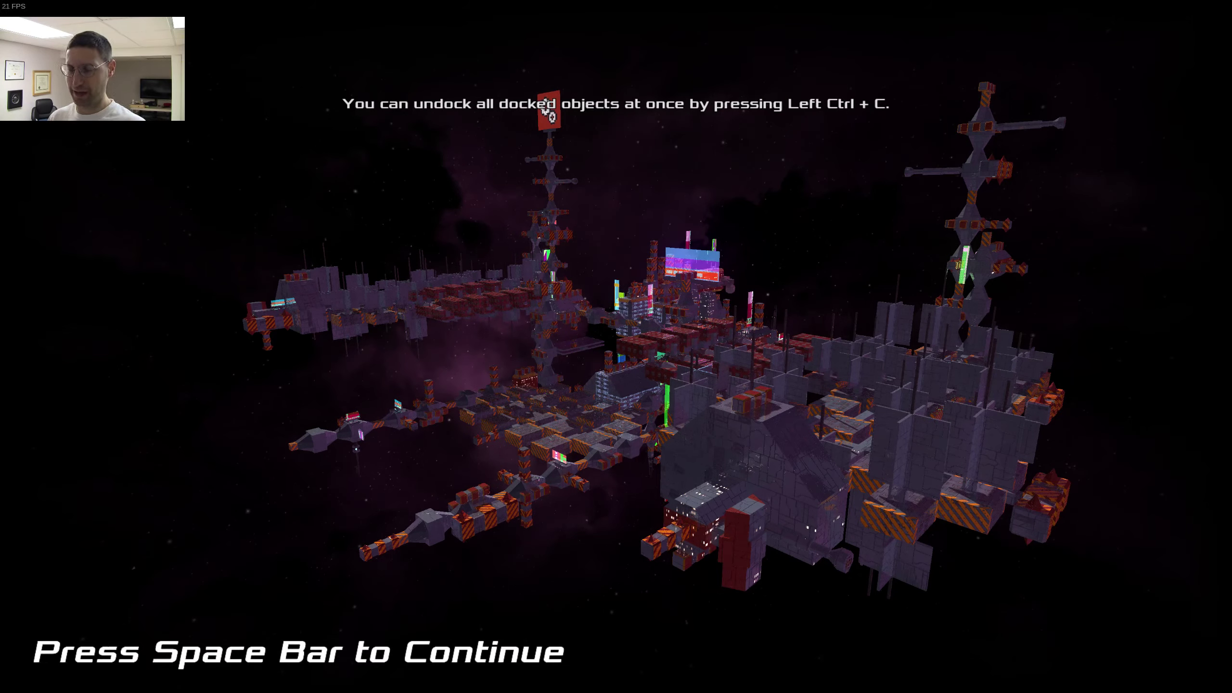
# Step: Continue into Deep Sacrament Beta and check sector navigation options, calculating a route toward 345:296
pyautogui.press('space')
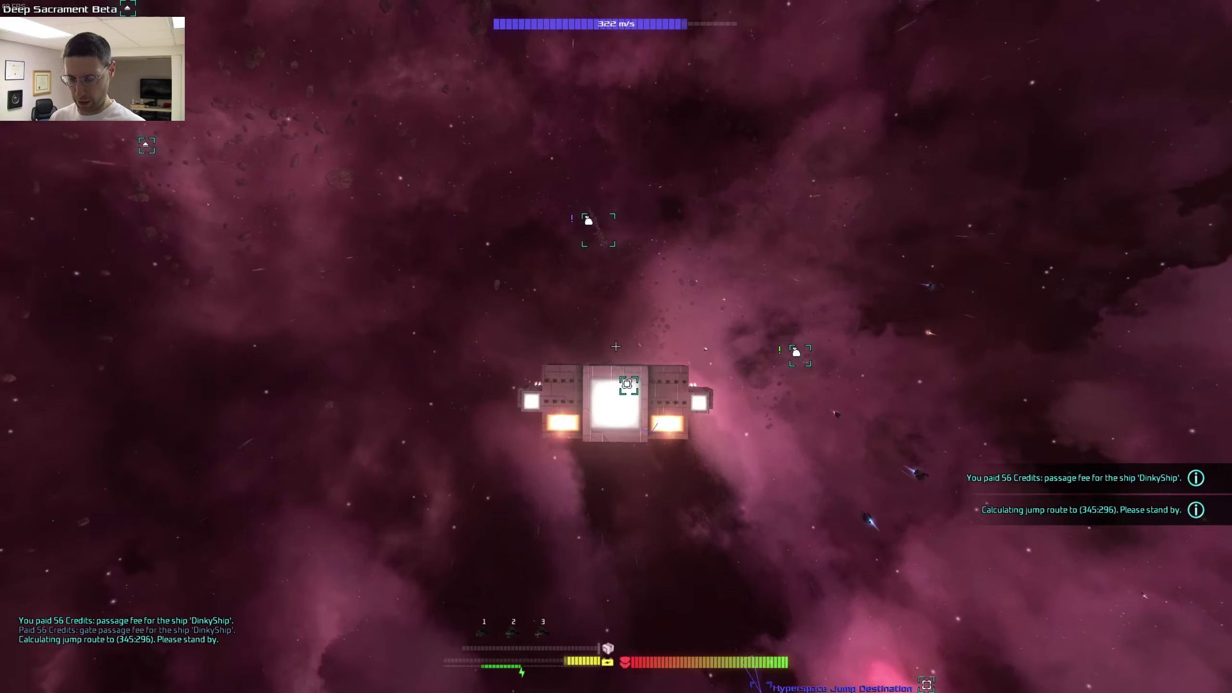
pyautogui.press('m')
pyautogui.moveTo(663, 302)
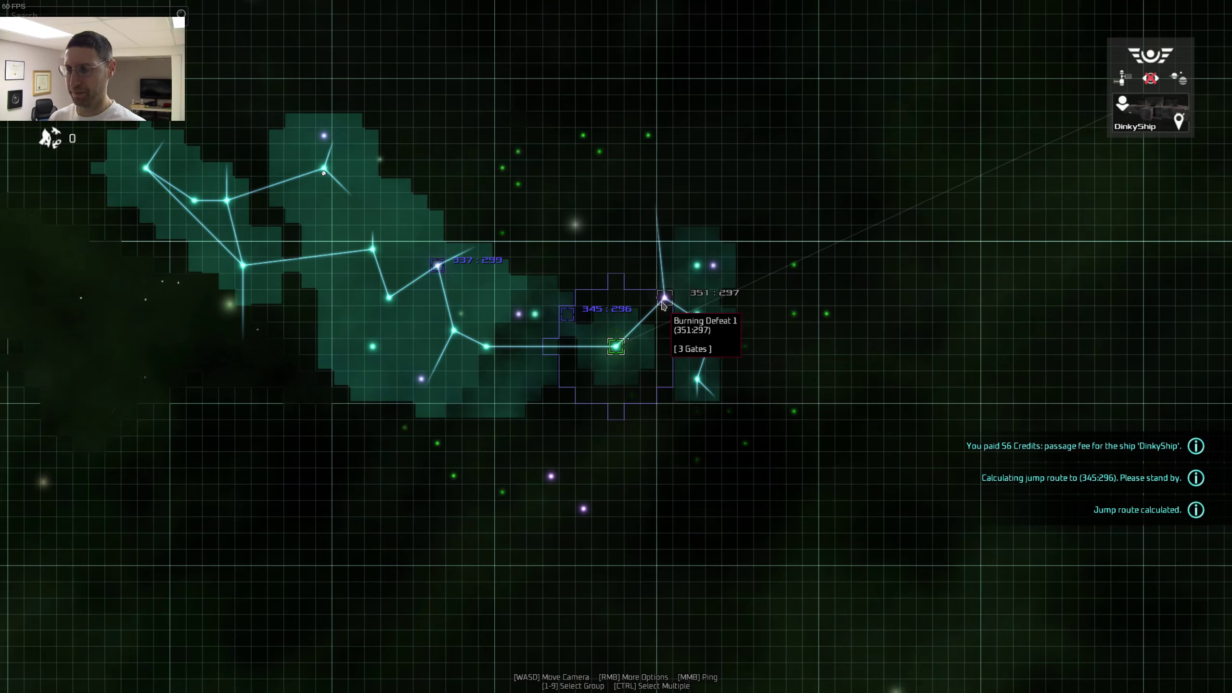
pyautogui.press('m')
pyautogui.press('m')
pyautogui.rightClick(434, 264)
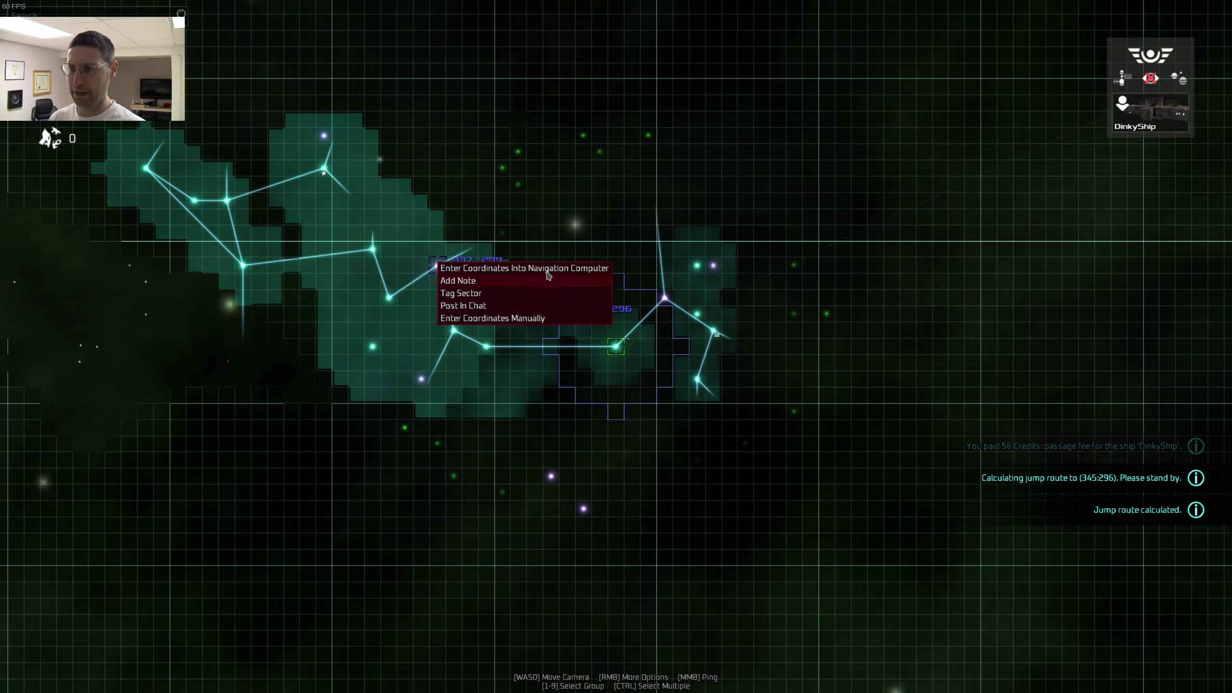
pyautogui.click(615, 346)
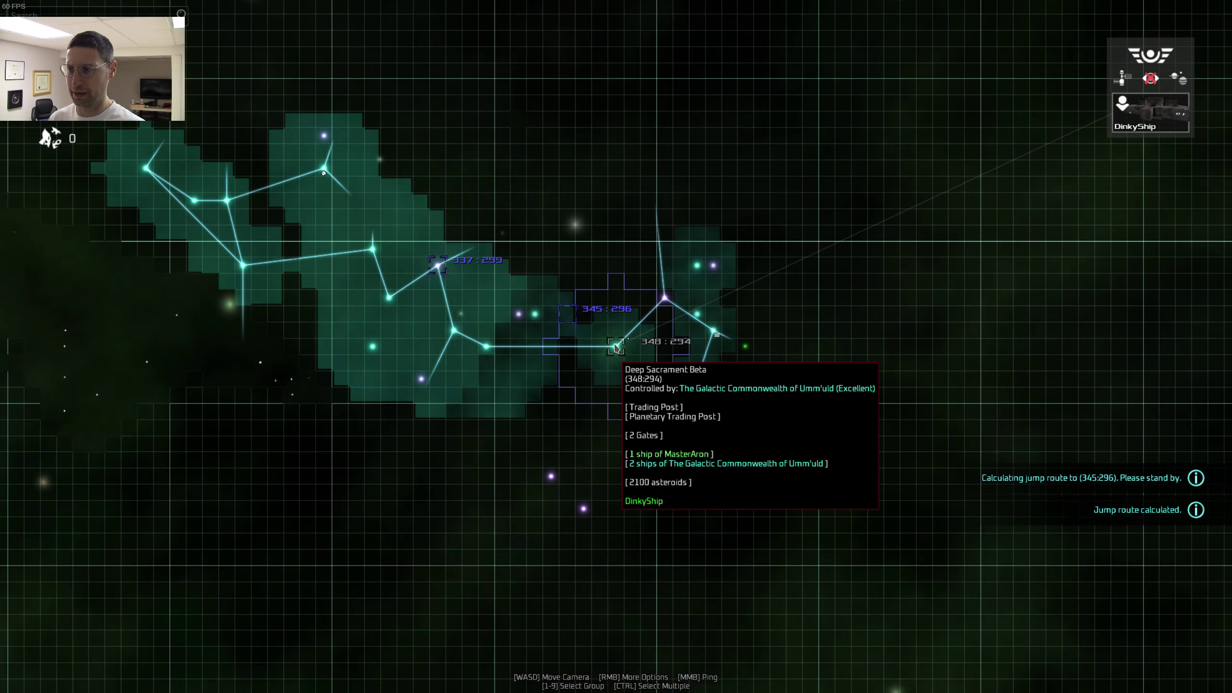
pyautogui.rightClick(617, 347)
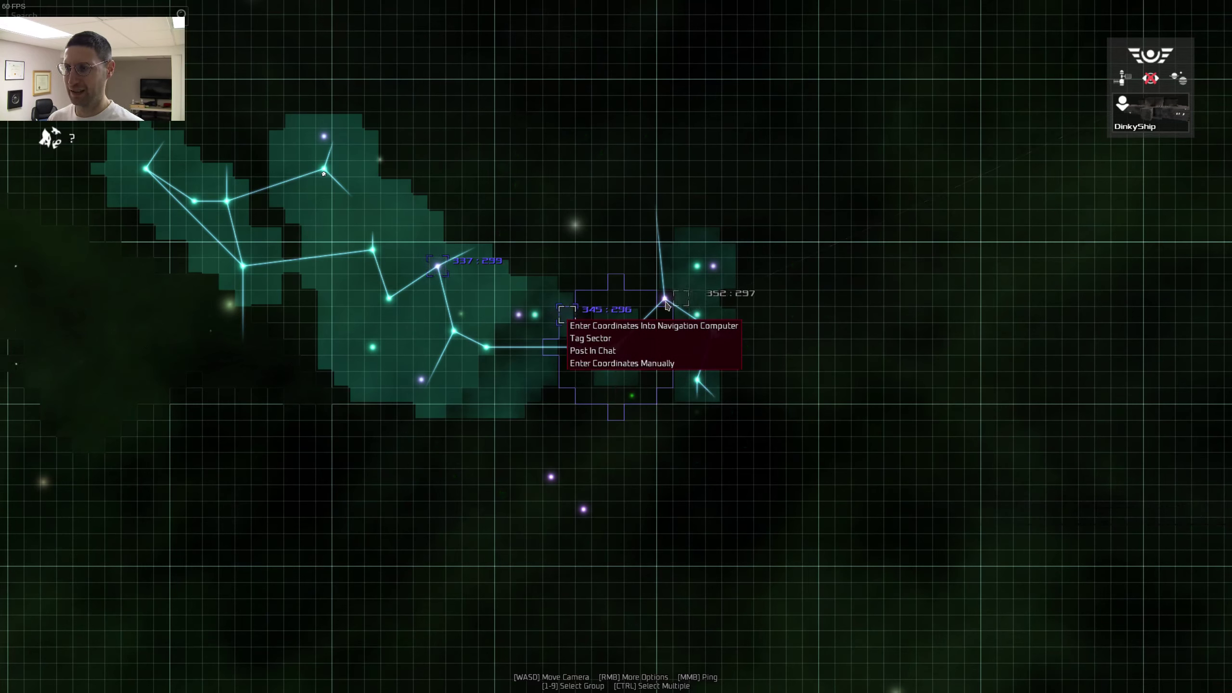
pyautogui.rightClick(438, 275)
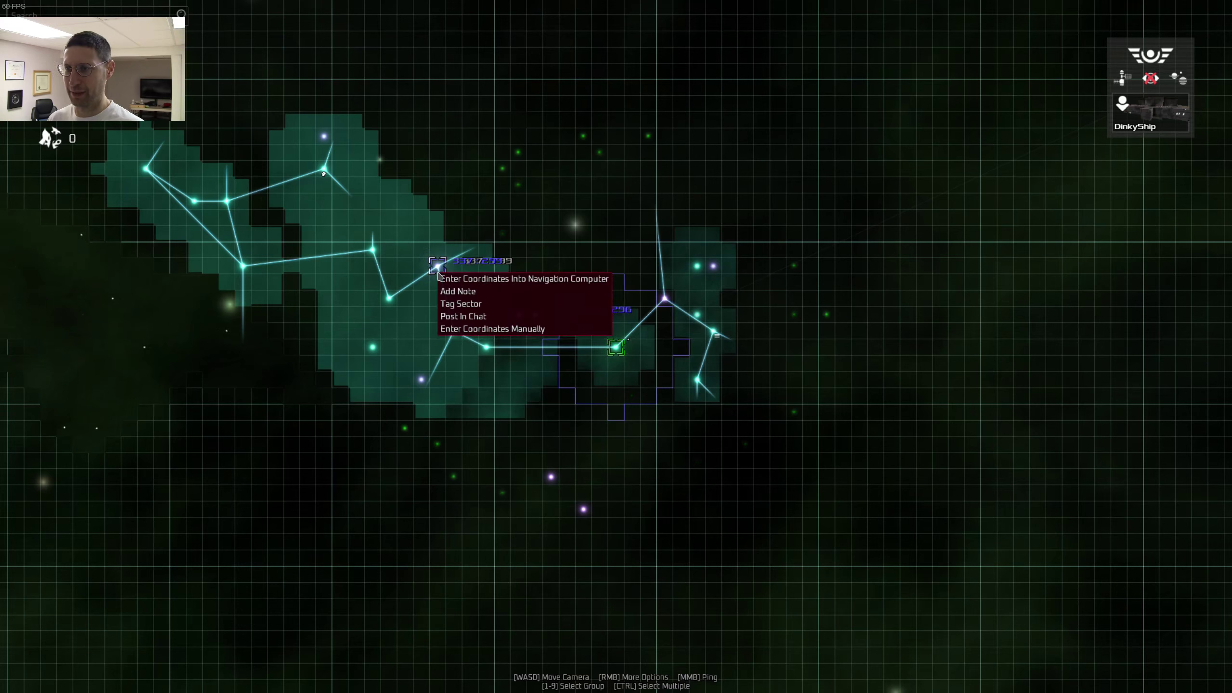
pyautogui.click(439, 266)
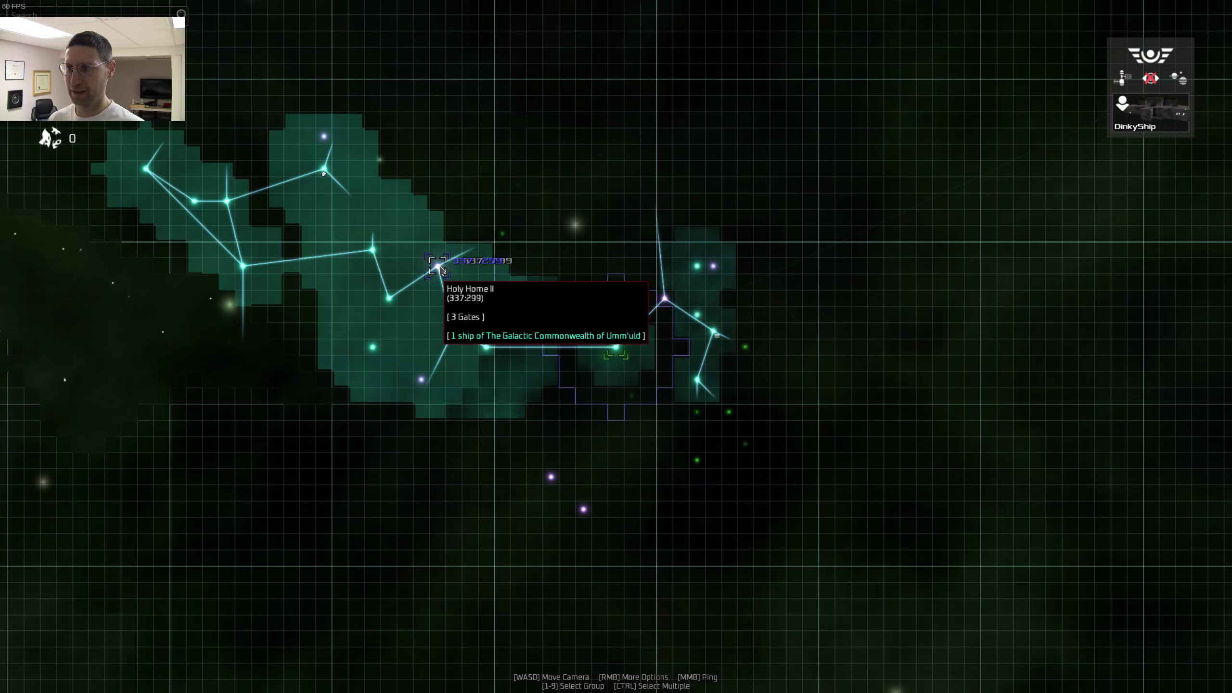
pyautogui.press('m')
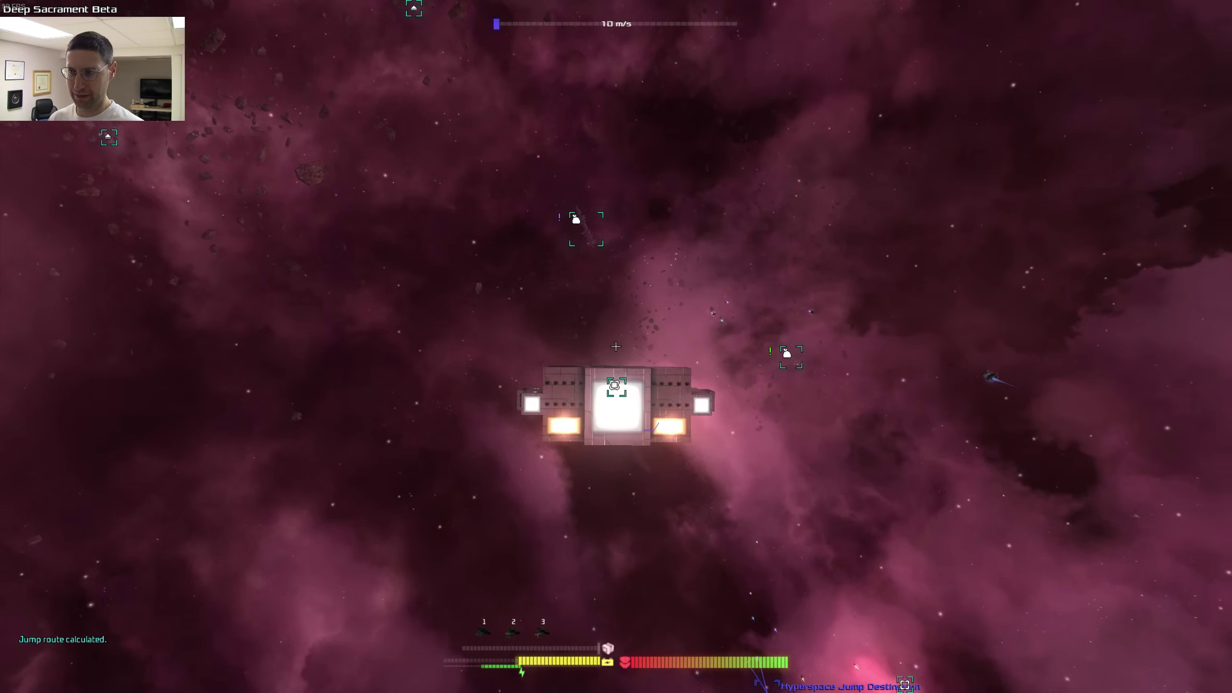
# Step: Fly toward the nearby markers, target the Znubb'ob Trading Post, and free the mouse cursor
pyautogui.press('w')
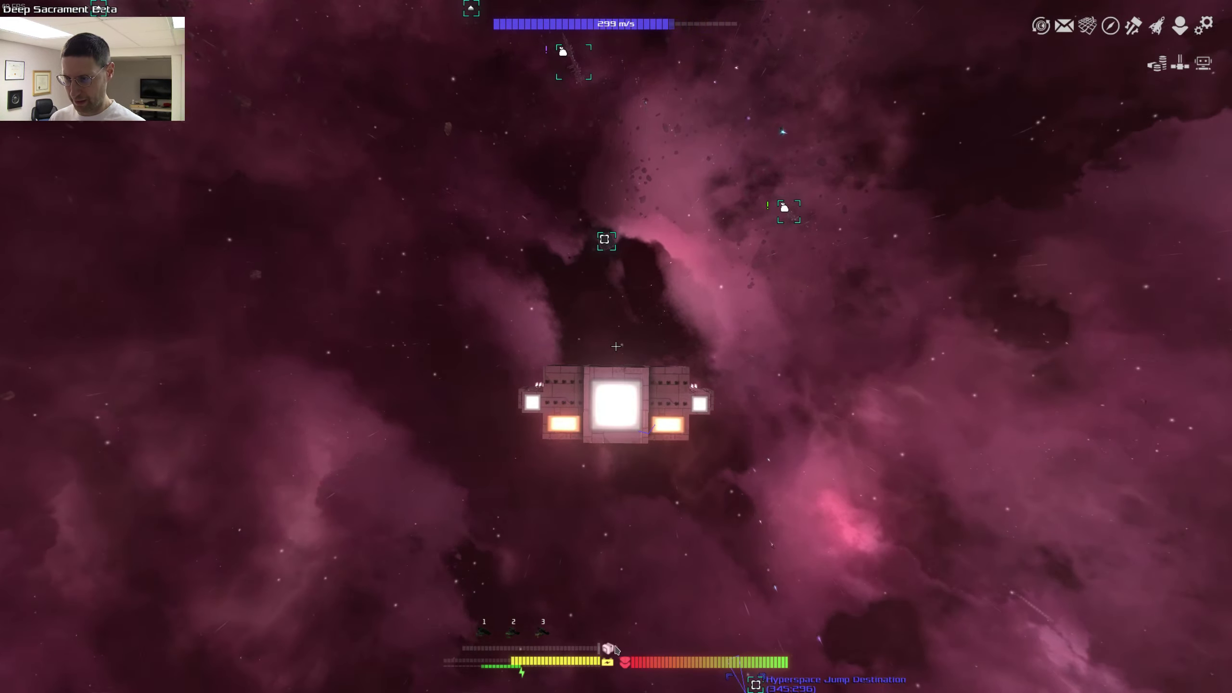
pyautogui.moveTo(582, 649)
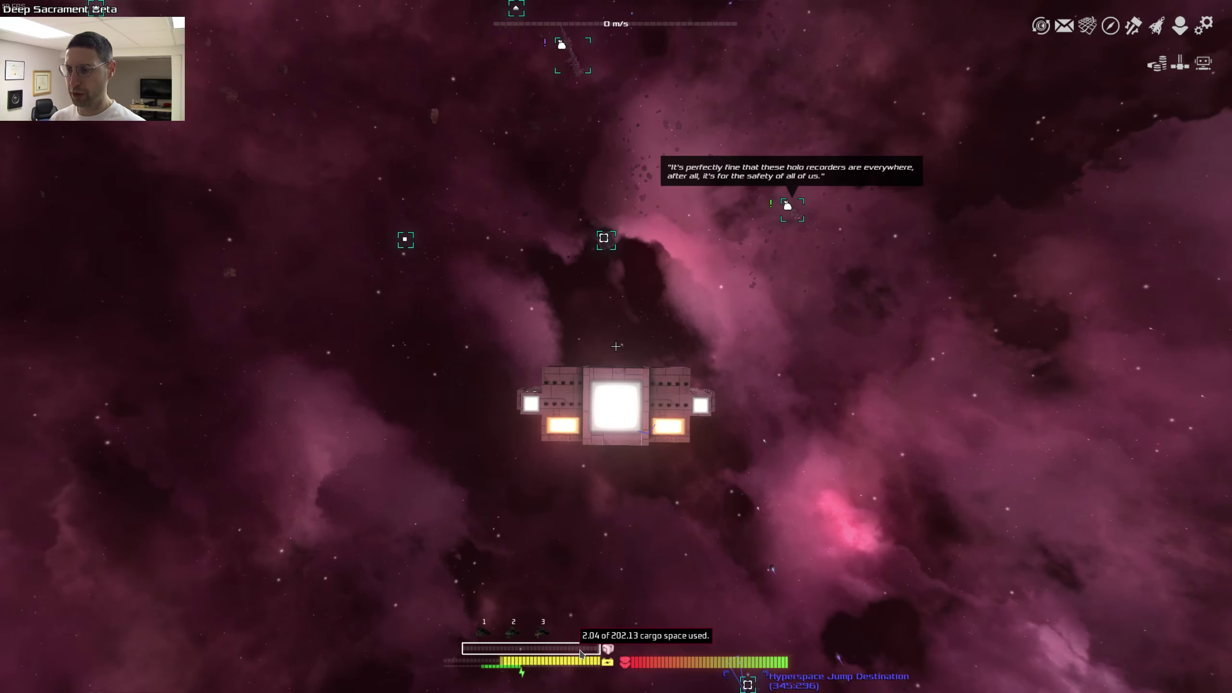
pyautogui.press('w')
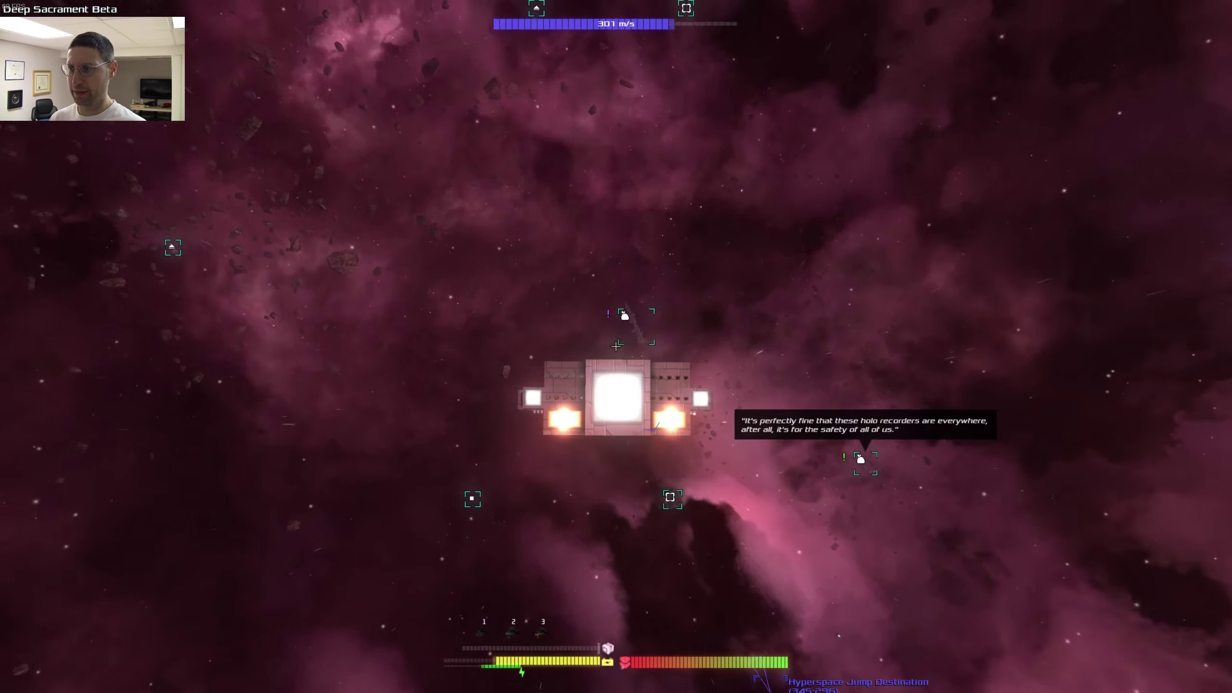
pyautogui.click(617, 347)
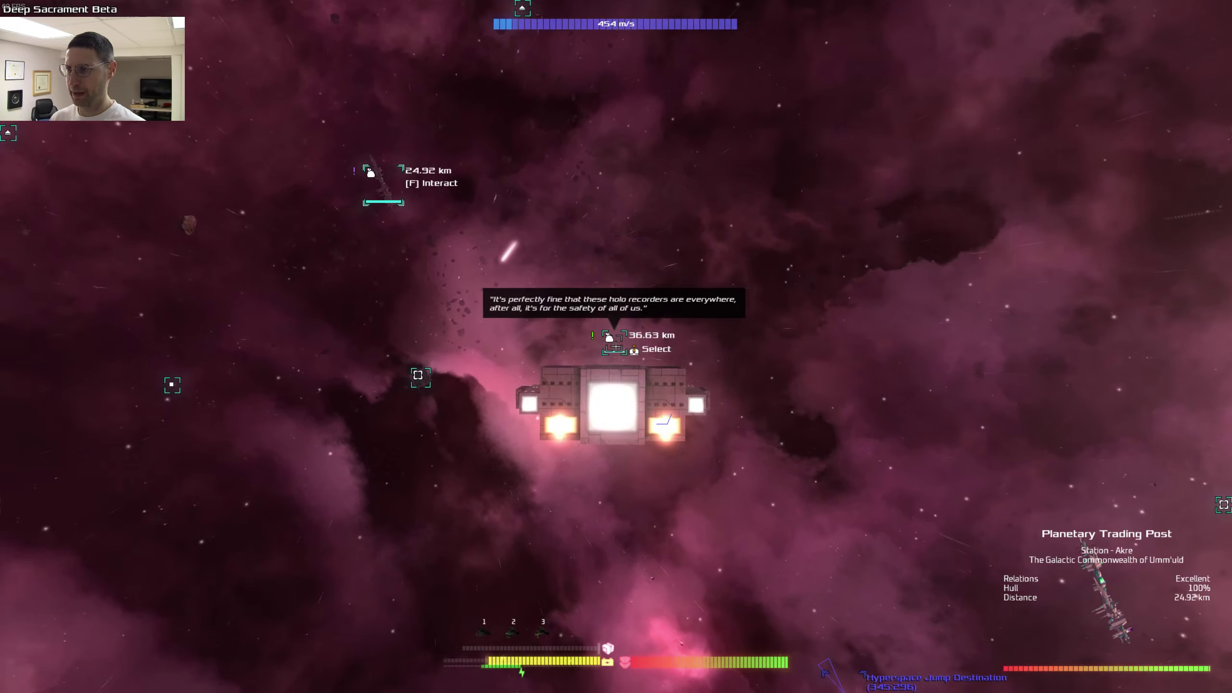
pyautogui.click(617, 347)
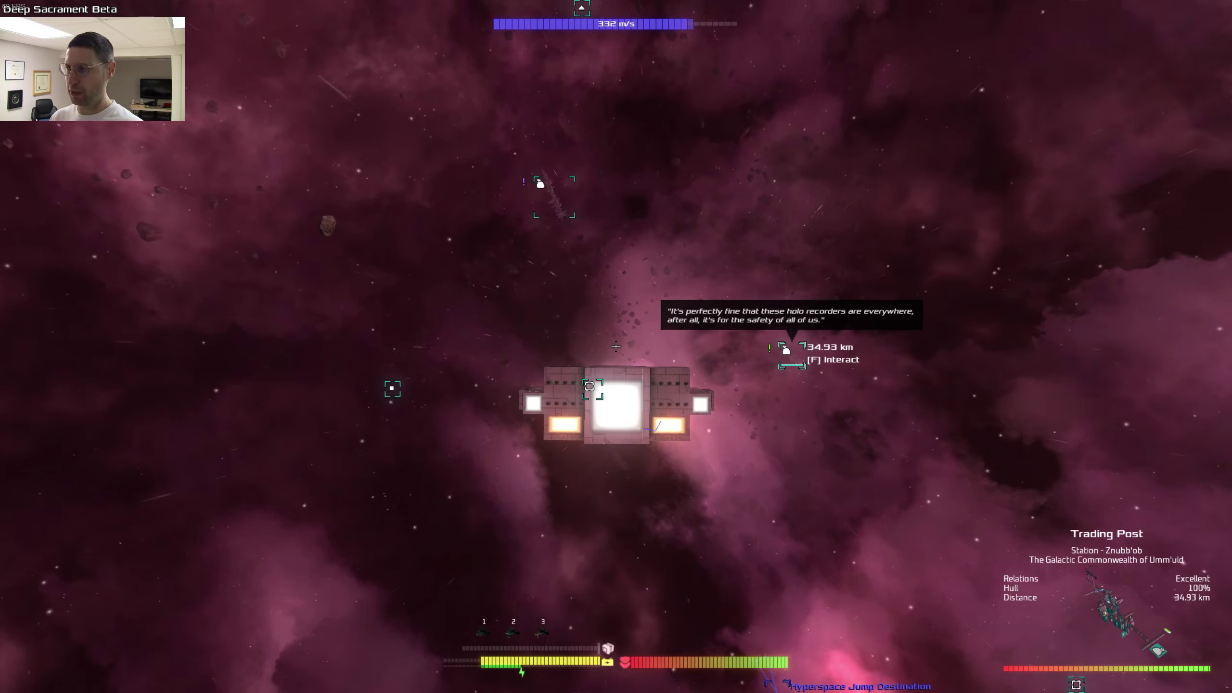
pyautogui.press('Tab')
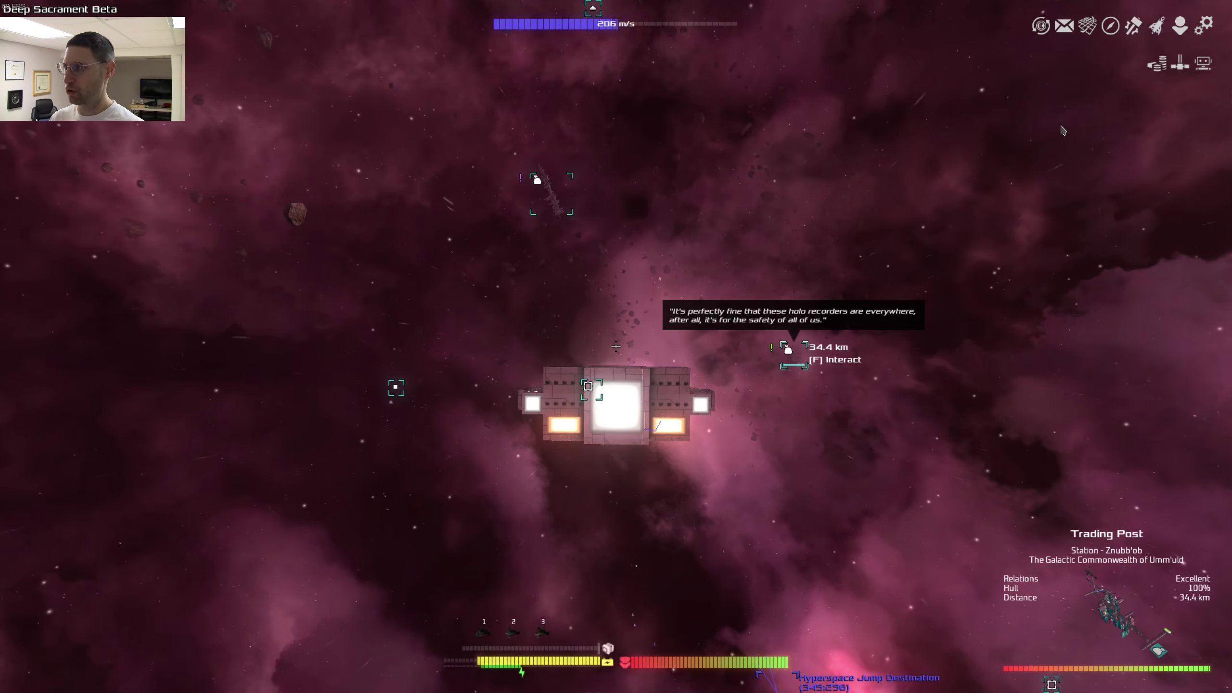
# Step: Target the Planetary Trading Post from the Spices route in the Trading Overview, then close it
pyautogui.click(1152, 66)
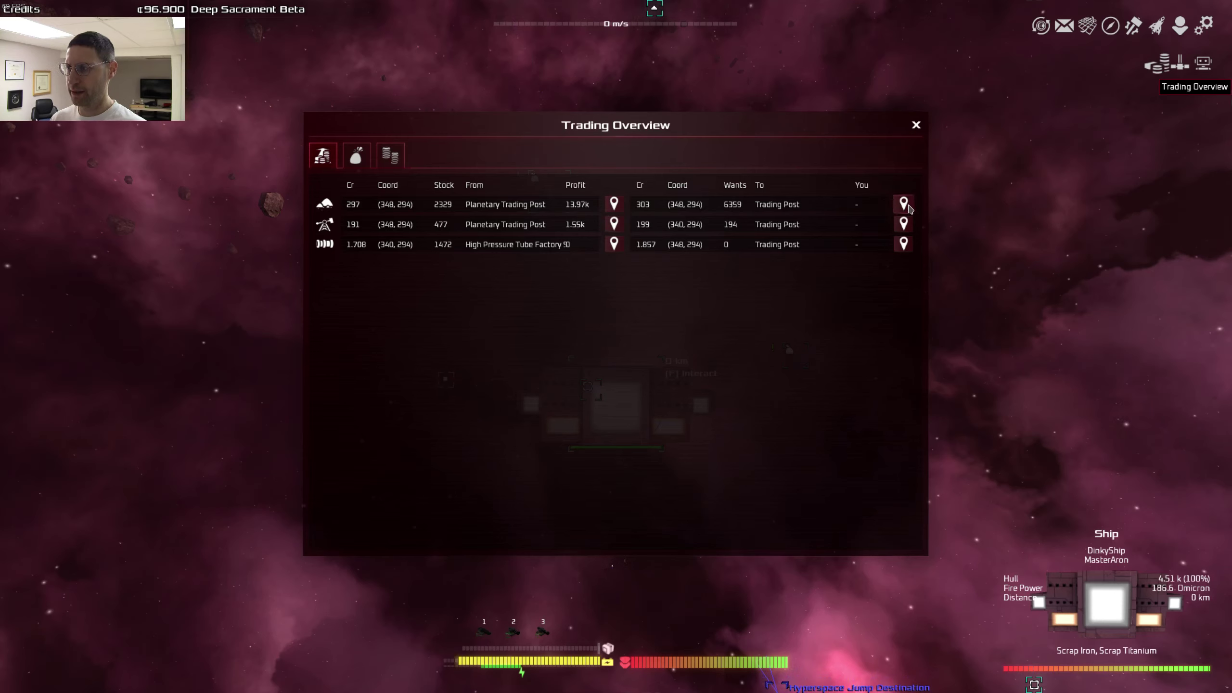
pyautogui.click(610, 206)
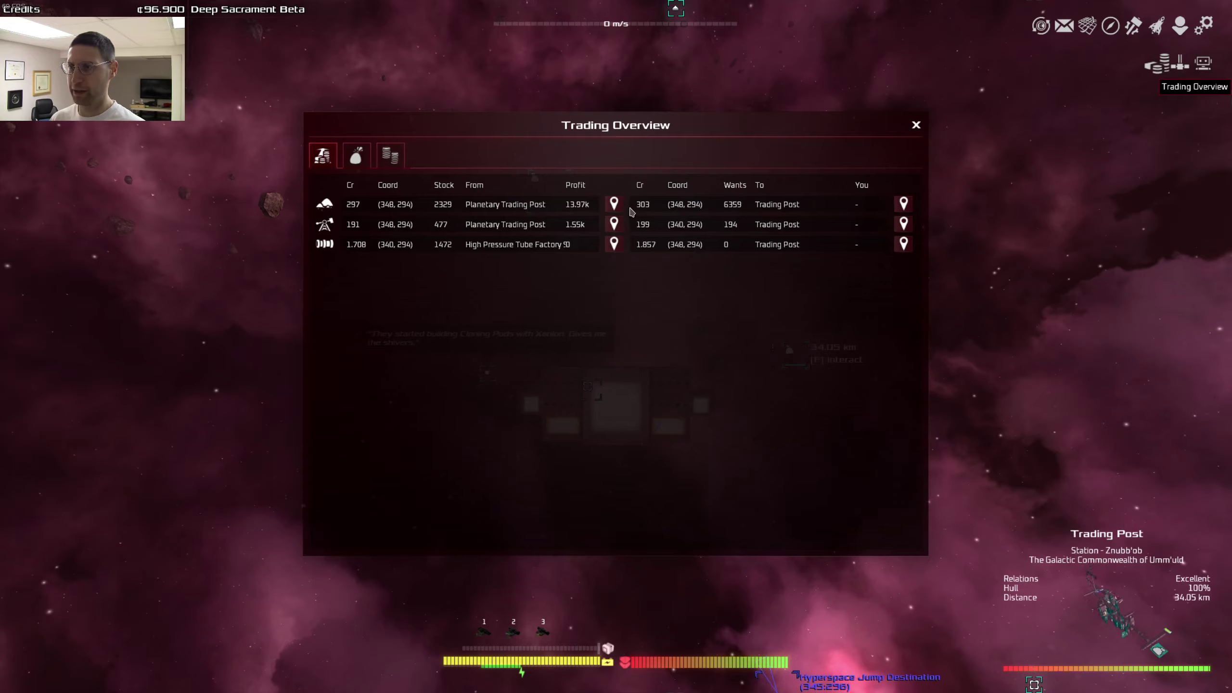
pyautogui.click(917, 126)
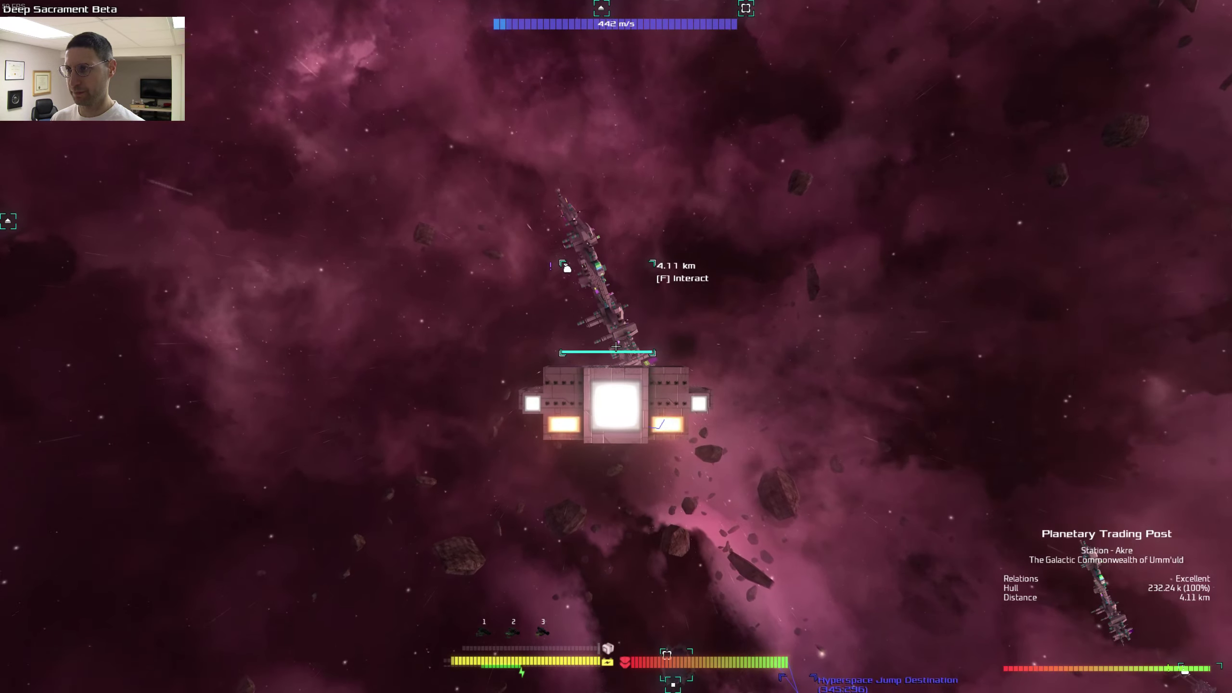
# Step: Fly to Planetary Trading Post Akre, brake almost to rest beside it, and hail it
pyautogui.press('w')
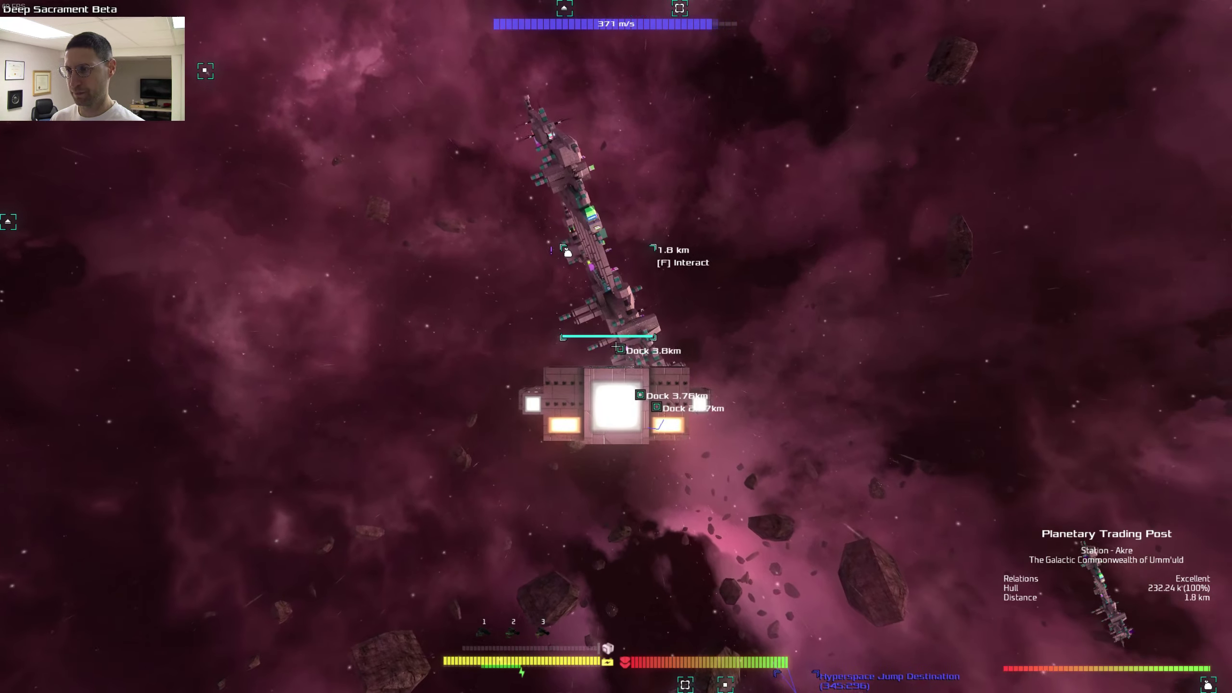
pyautogui.press('s')
pyautogui.press('w')
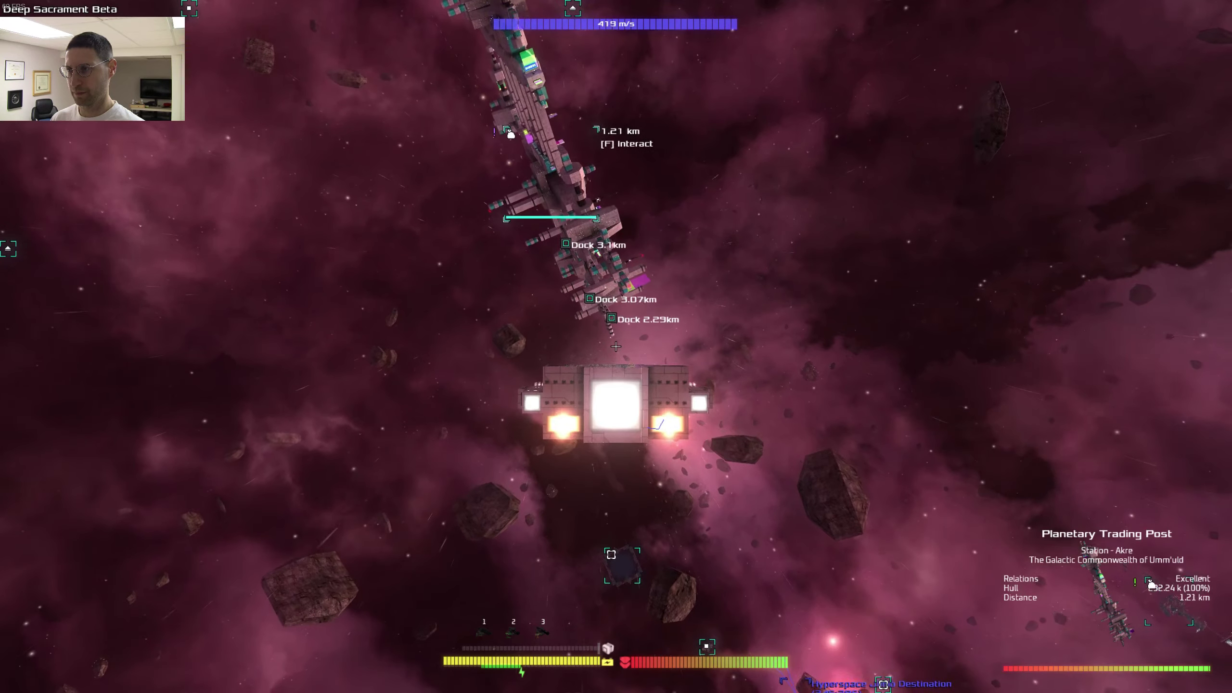
pyautogui.press('s')
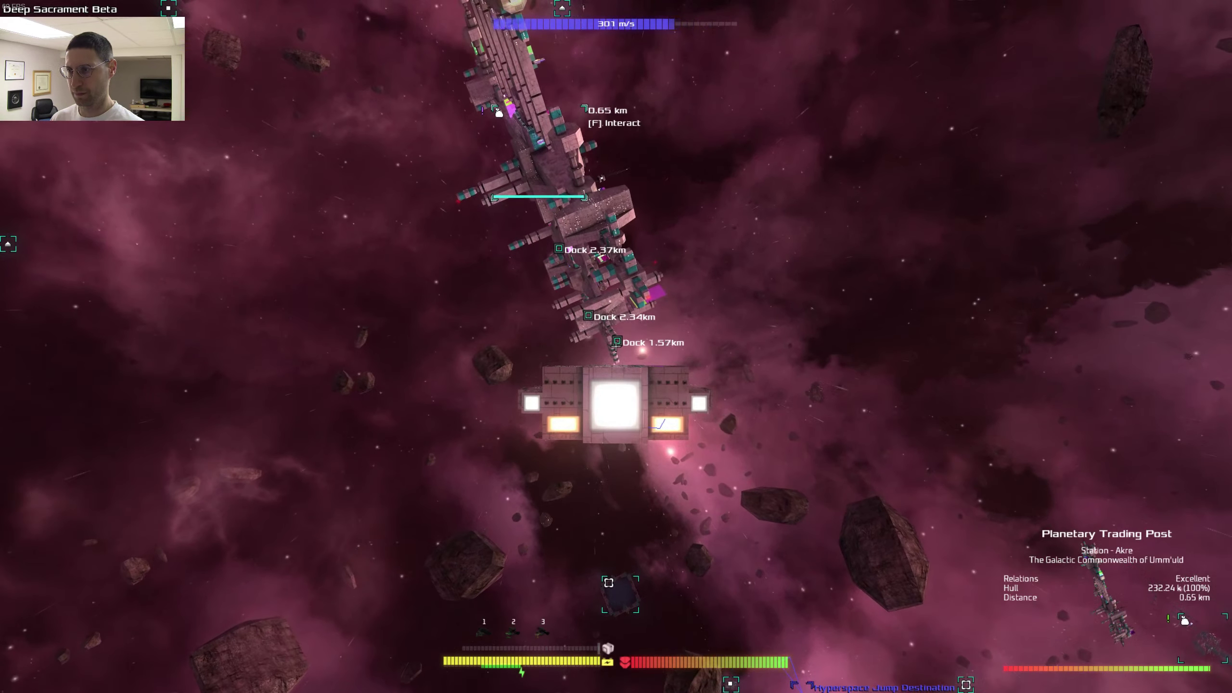
pyautogui.press('s')
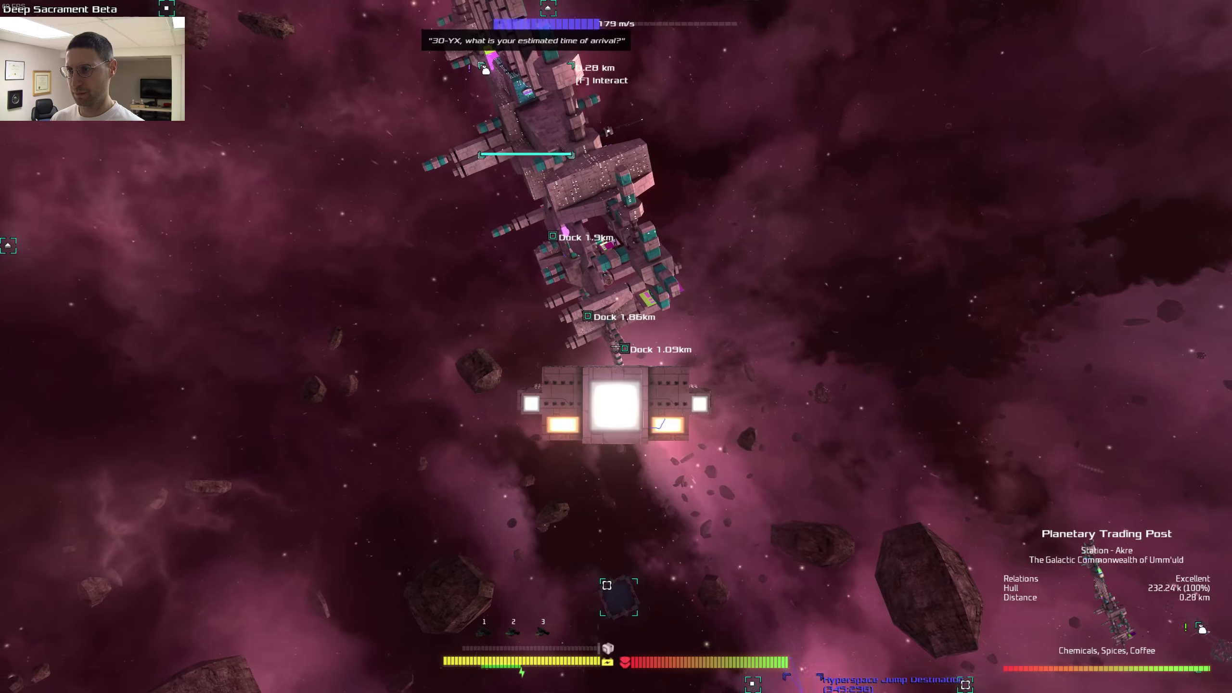
pyautogui.press('s')
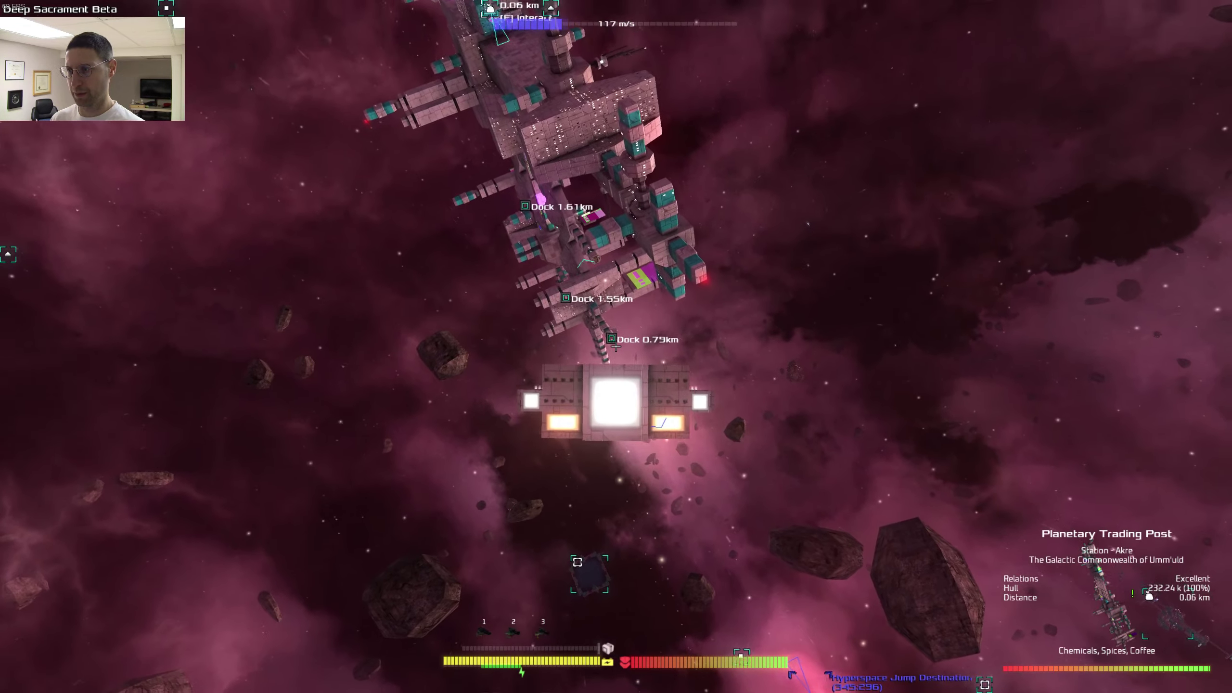
pyautogui.press('s')
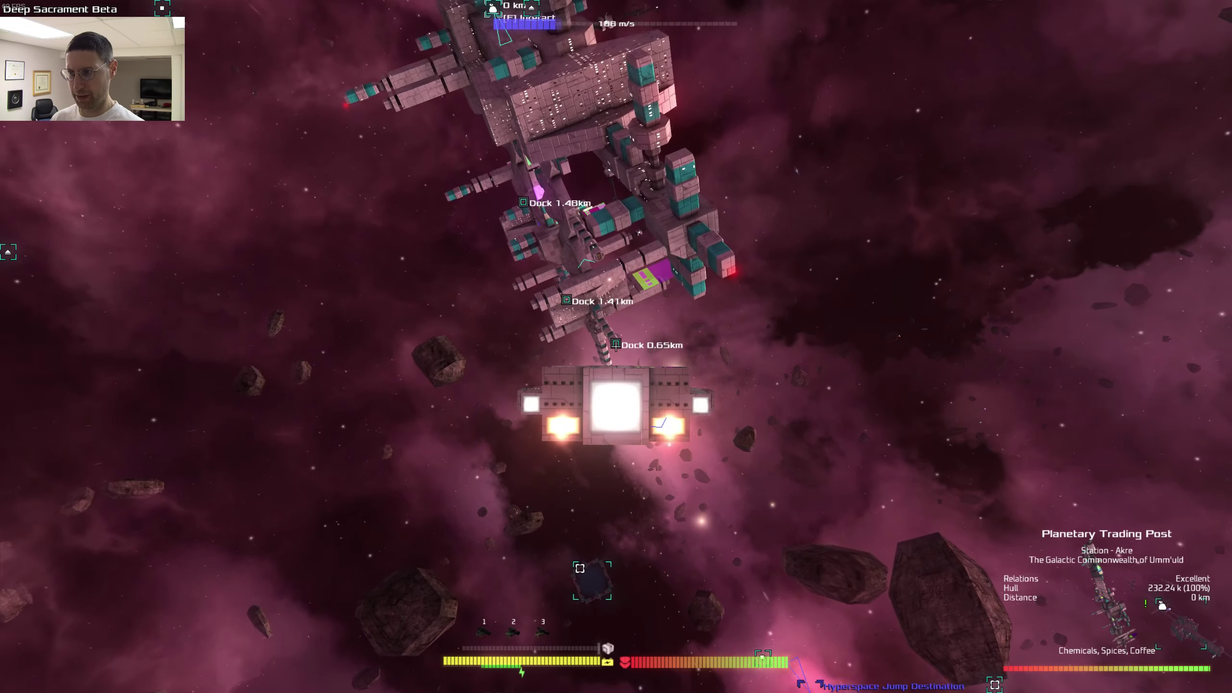
pyautogui.press('e')
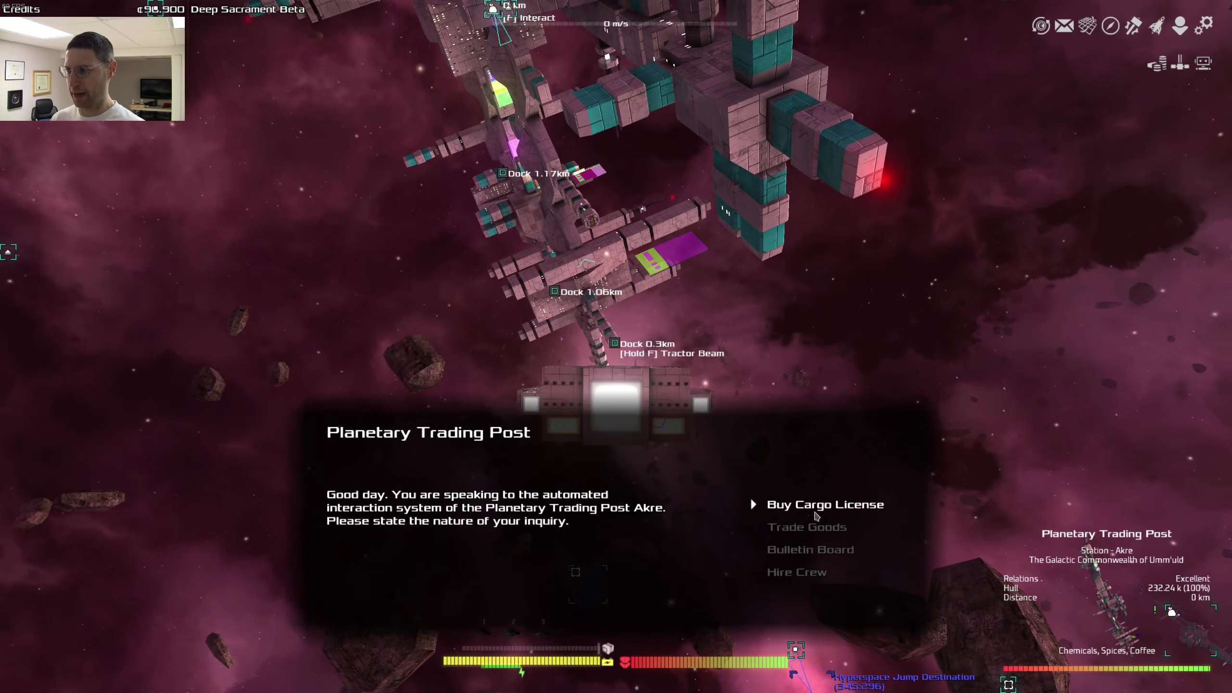
# Step: Review Akre's Trade Goods list and the Trading Overview, then close them
pyautogui.click(810, 526)
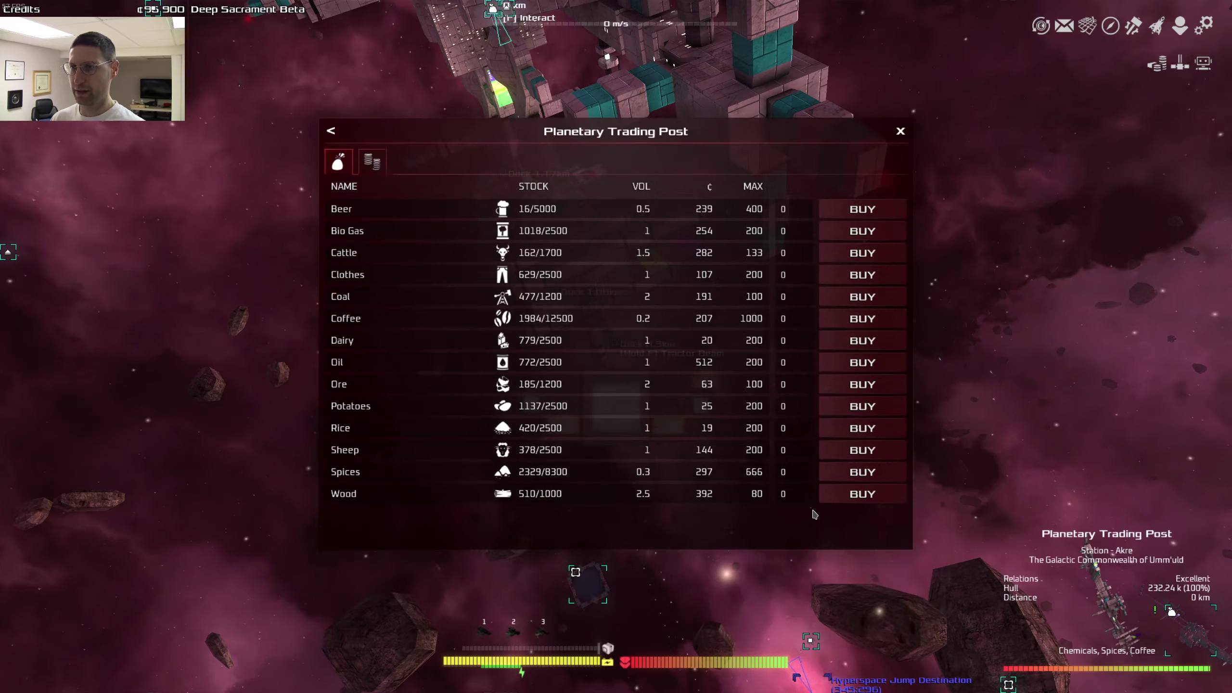
pyautogui.press('Escape')
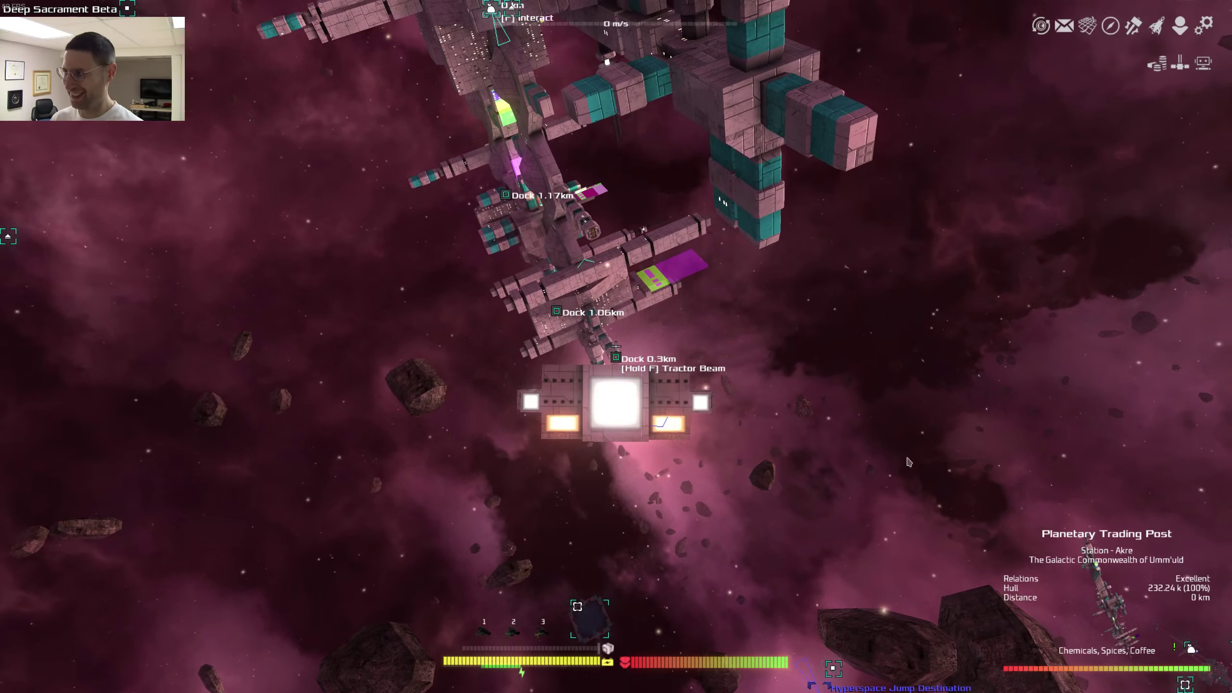
pyautogui.click(1179, 66)
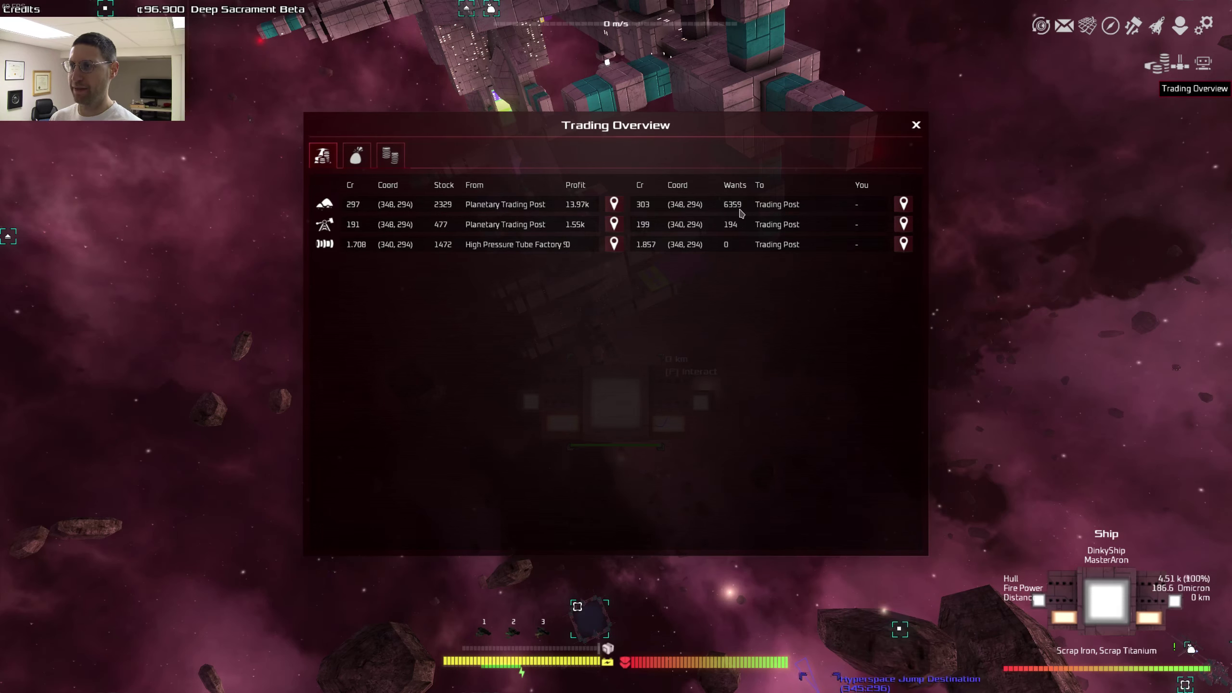
pyautogui.press('Escape')
pyautogui.press('Tab')
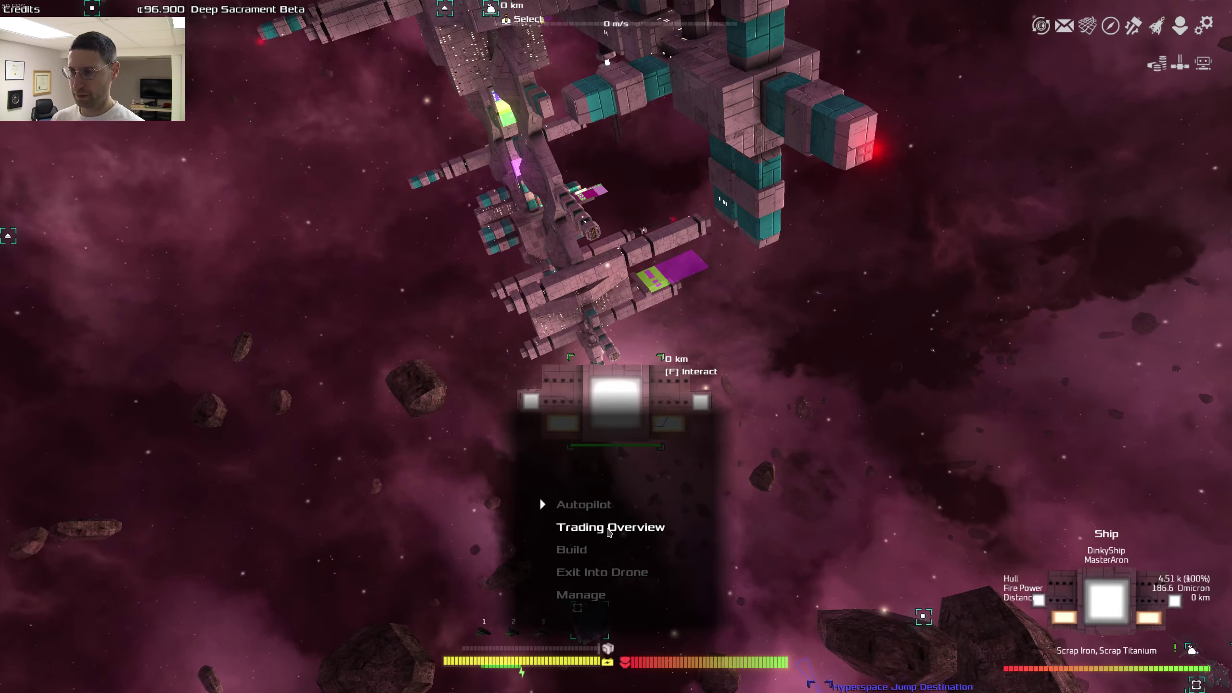
pyautogui.click(609, 528)
pyautogui.press('Escape')
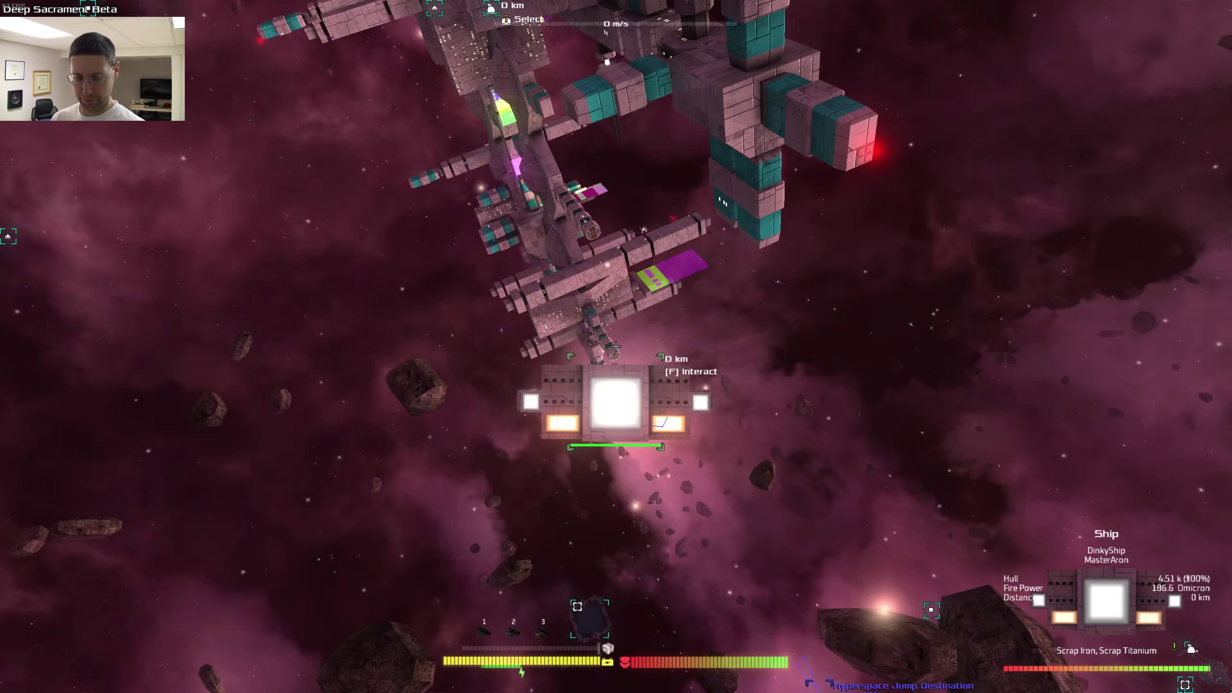
# Step: Fly into Akre's dock, dock there, and open the station conversation
pyautogui.press('w')
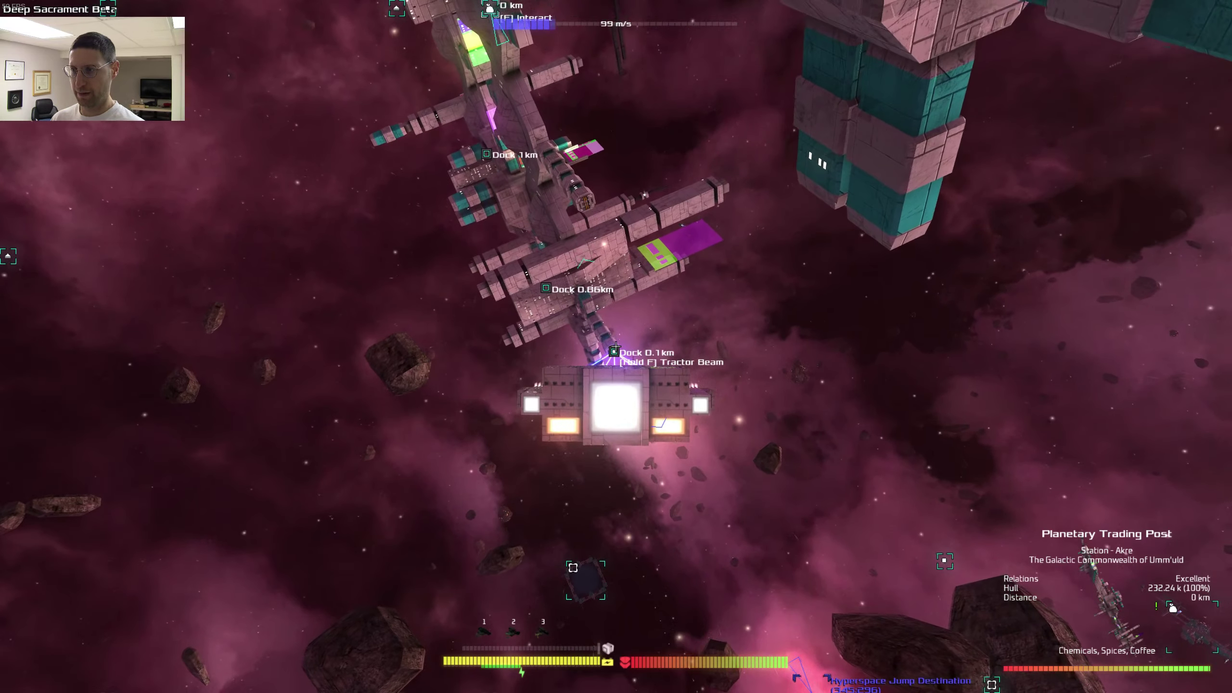
pyautogui.press('f')
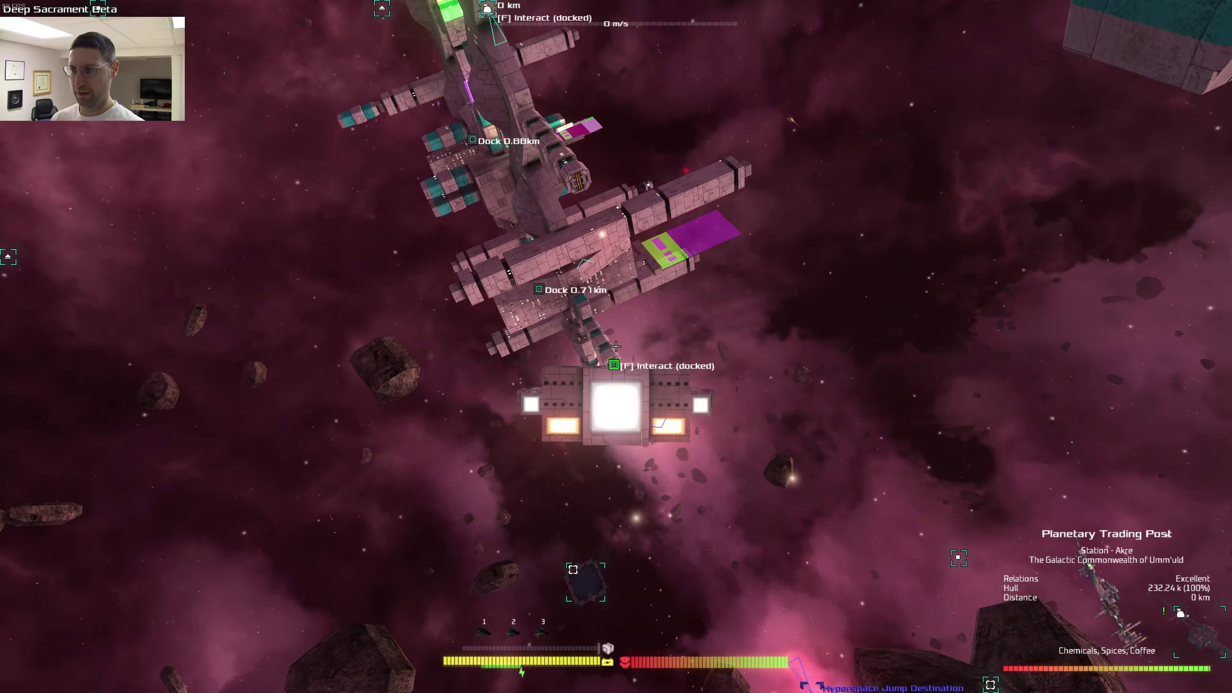
pyautogui.press('f')
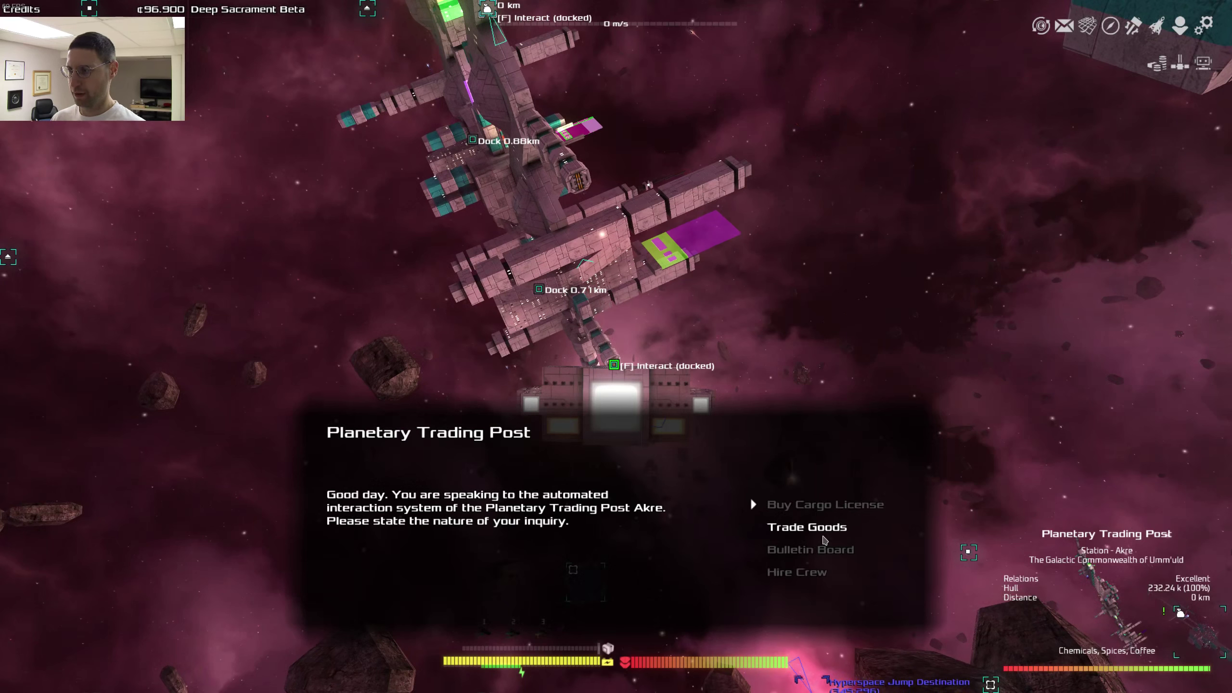
# Step: Buy 326 Spices in Akre's Trade Goods market, leaving 78 credits
pyautogui.click(809, 527)
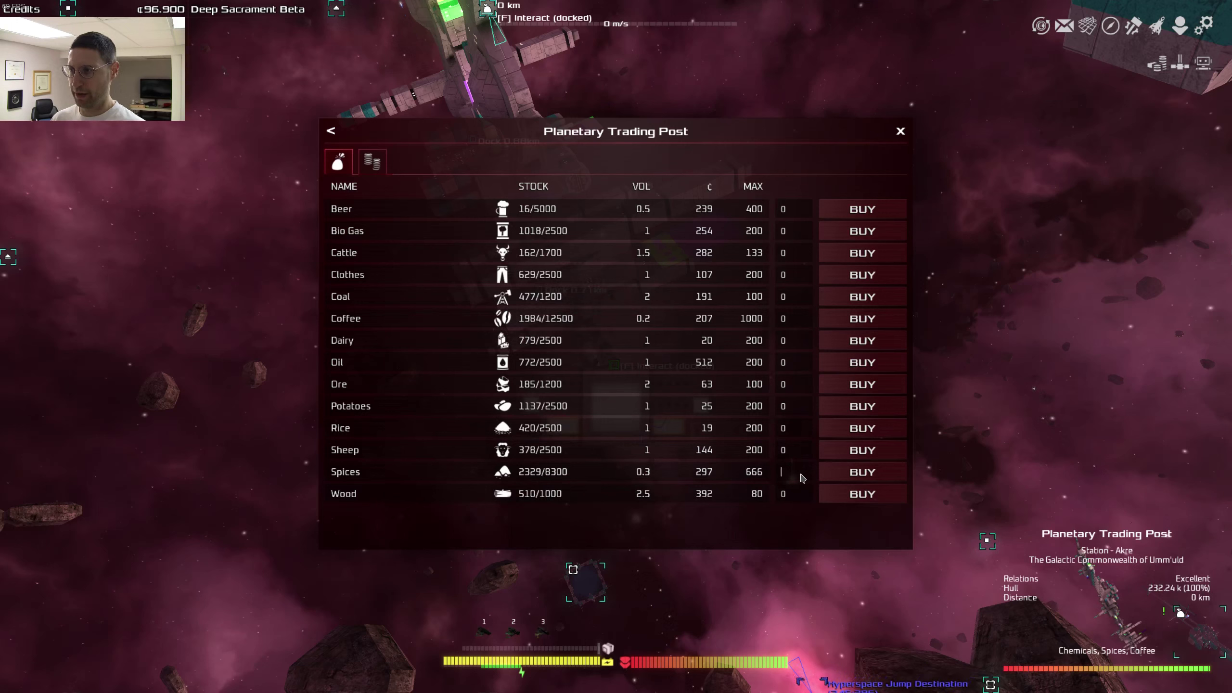
pyautogui.write('66')
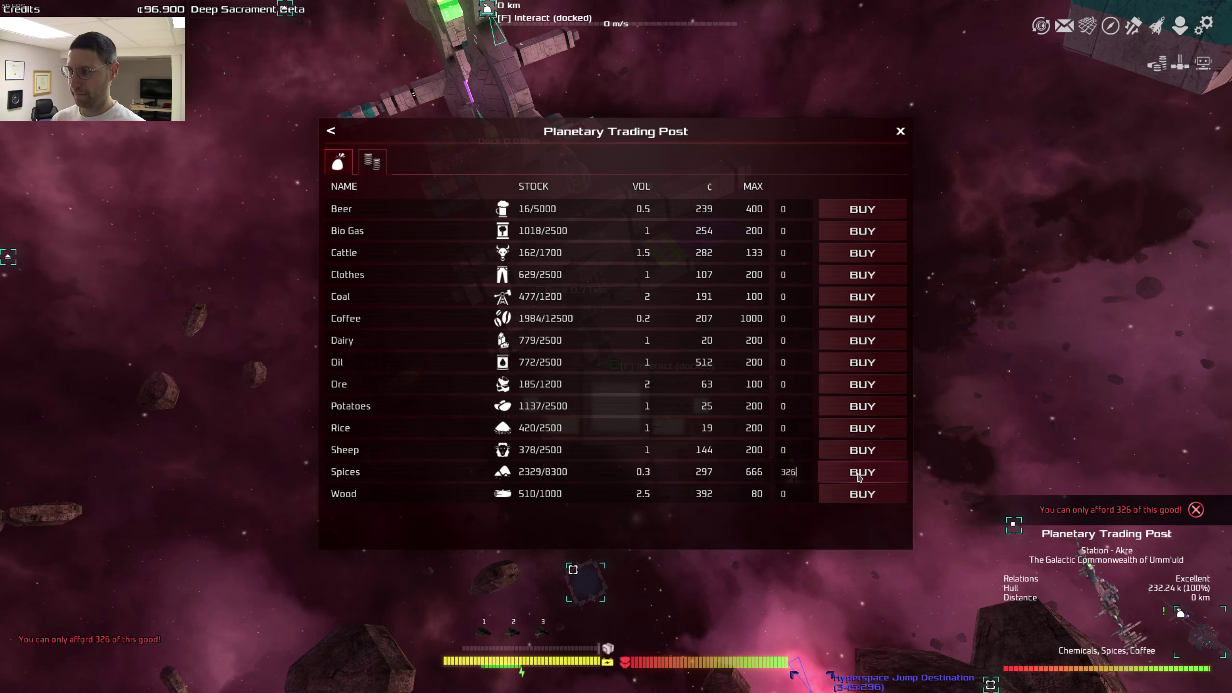
pyautogui.click(858, 475)
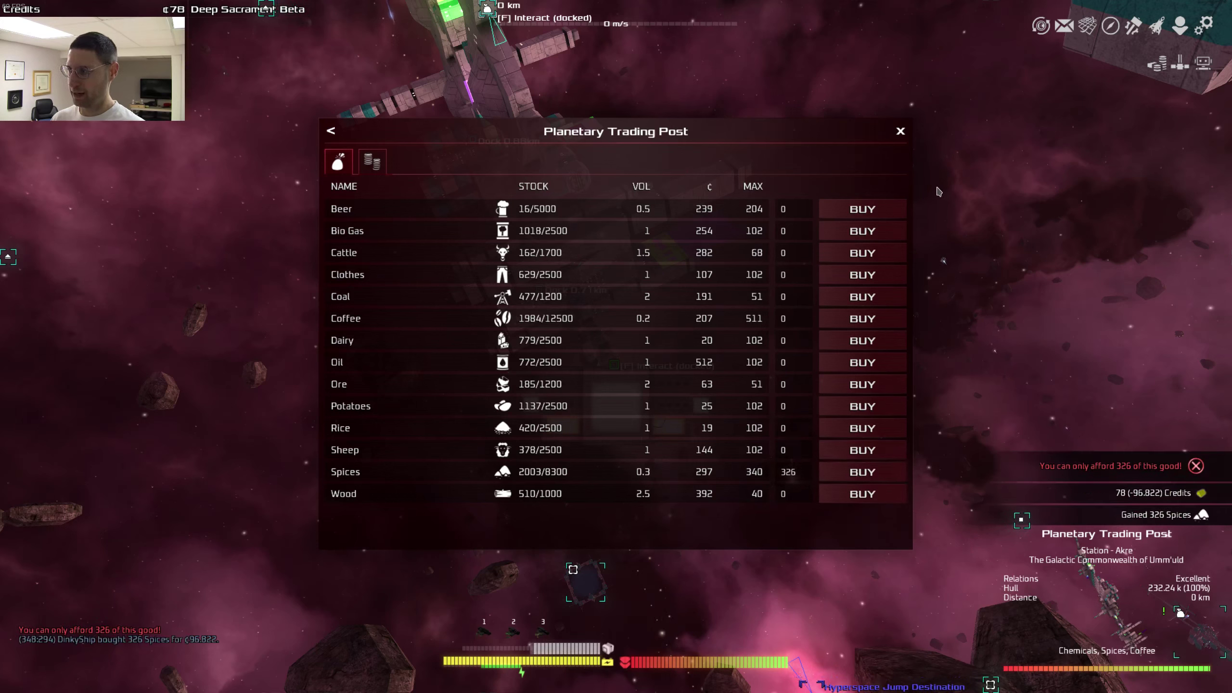
# Step: Leave Akre's market and boost toward the Znubb'ob Trading Post
pyautogui.click(900, 132)
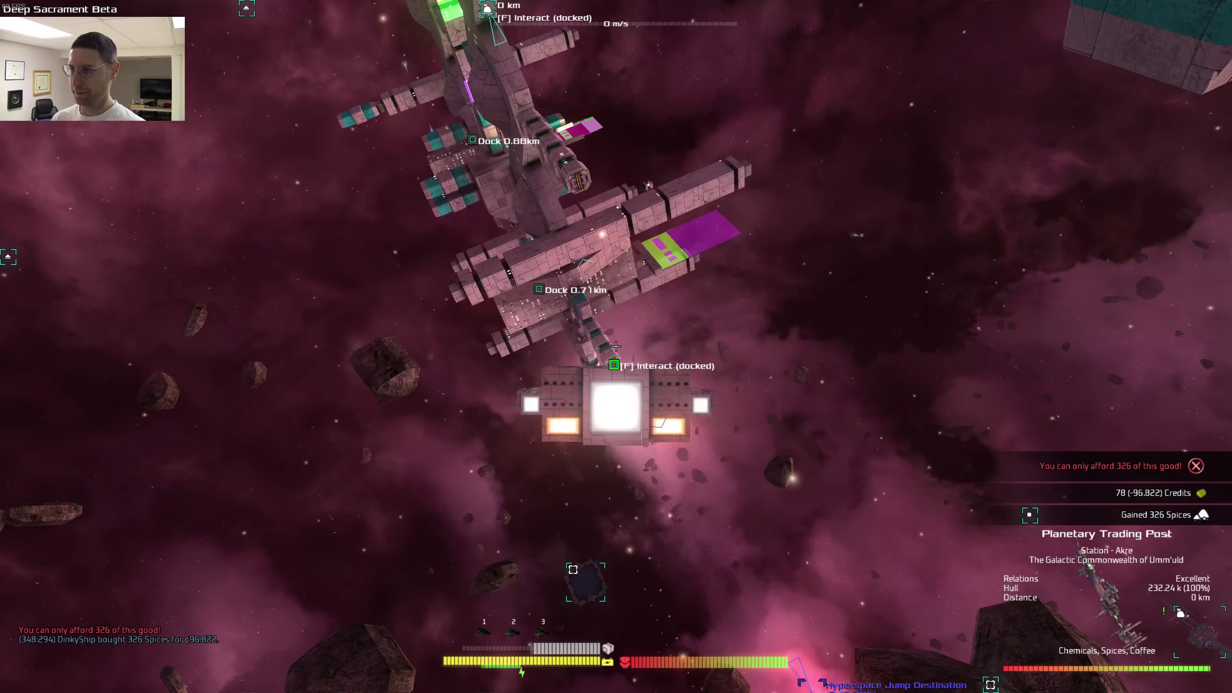
pyautogui.press('w')
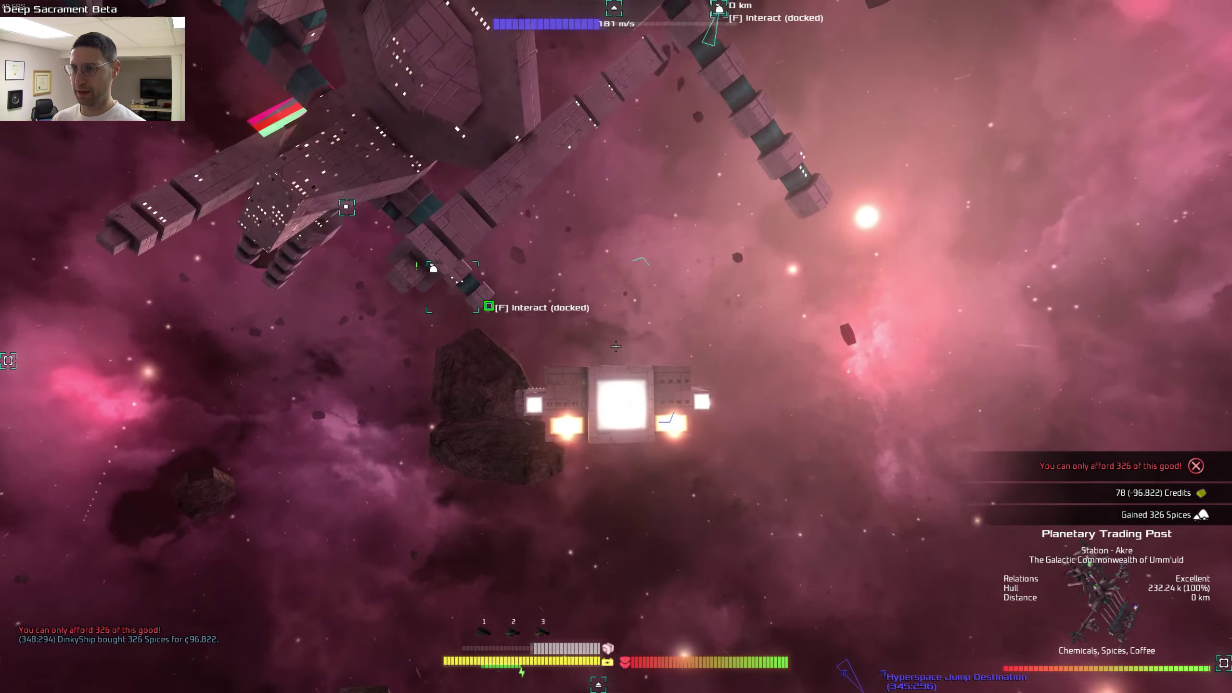
pyautogui.press('w')
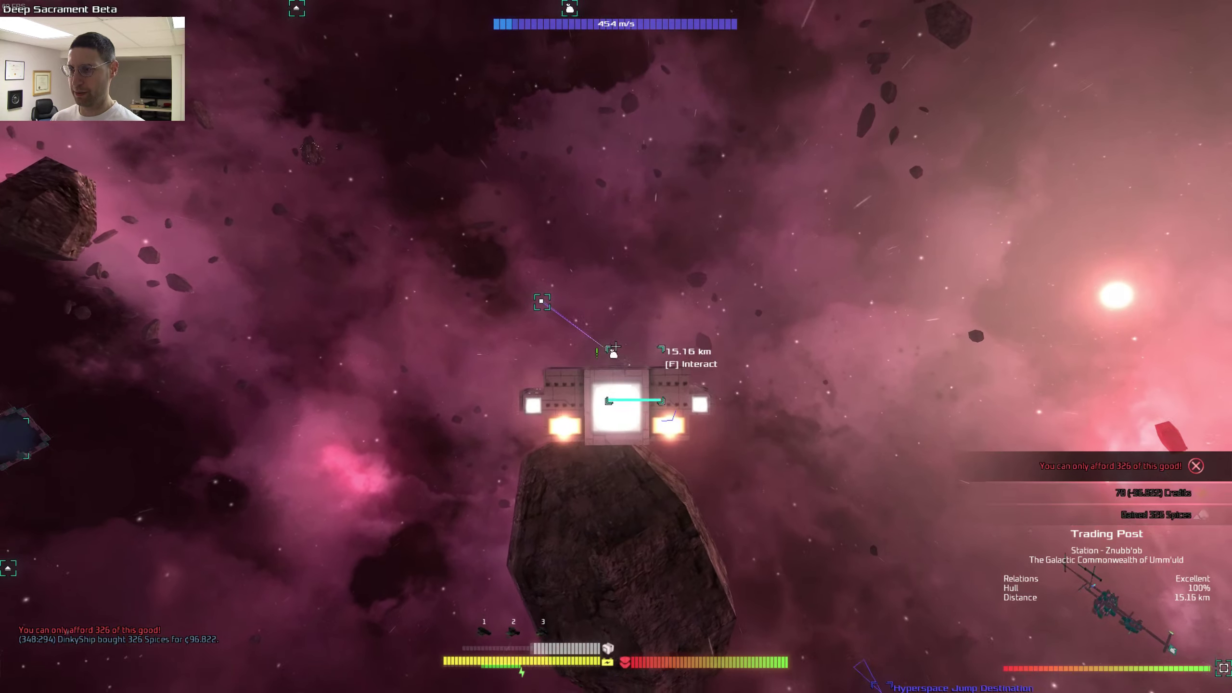
pyautogui.press('shift')
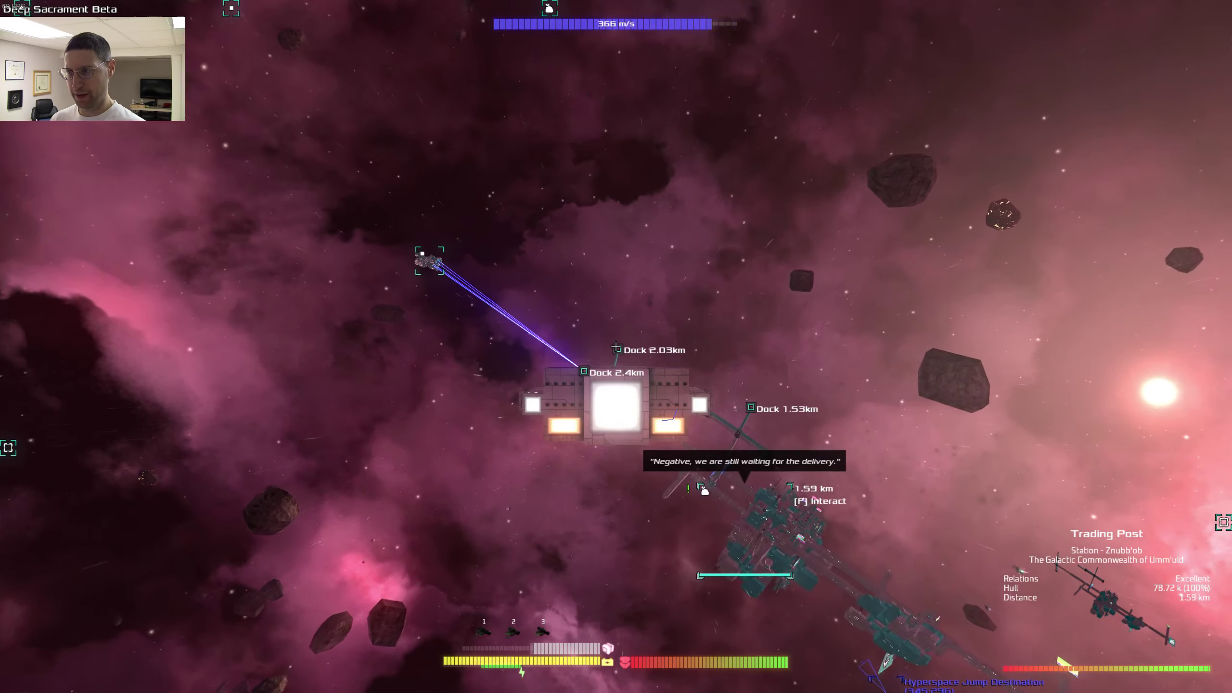
# Step: Hail the Znubb'ob Trading Post twice, dismissing each conversation while it pulls the ship in
pyautogui.press('f')
pyautogui.press('Escape')
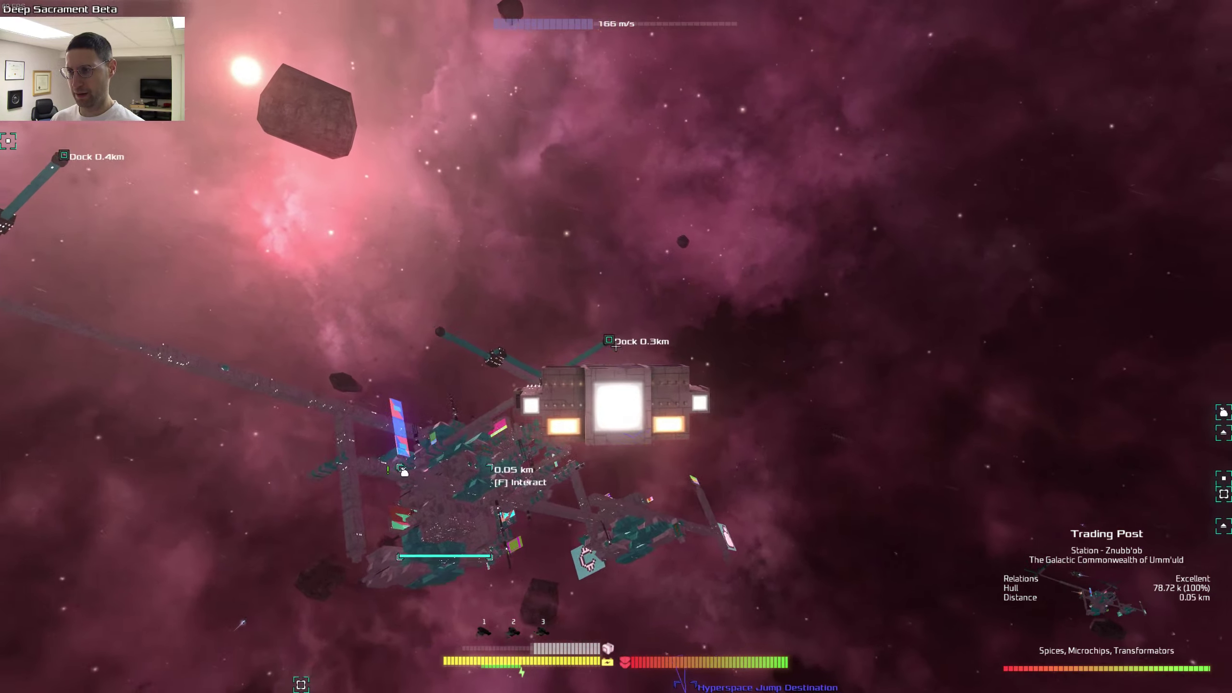
pyautogui.press('f')
pyautogui.press('Escape')
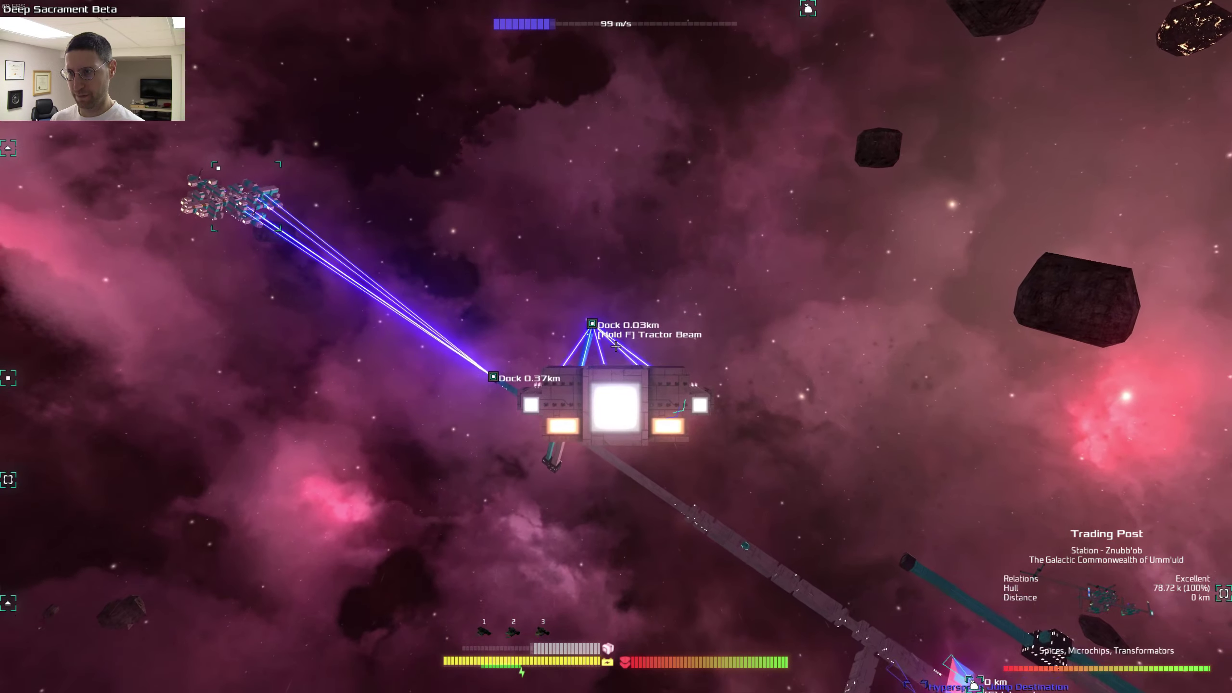
# Step: Sell all 326 Spices on Znubb'ob's Trade Goods Sell tab, then close the market
pyautogui.press('f')
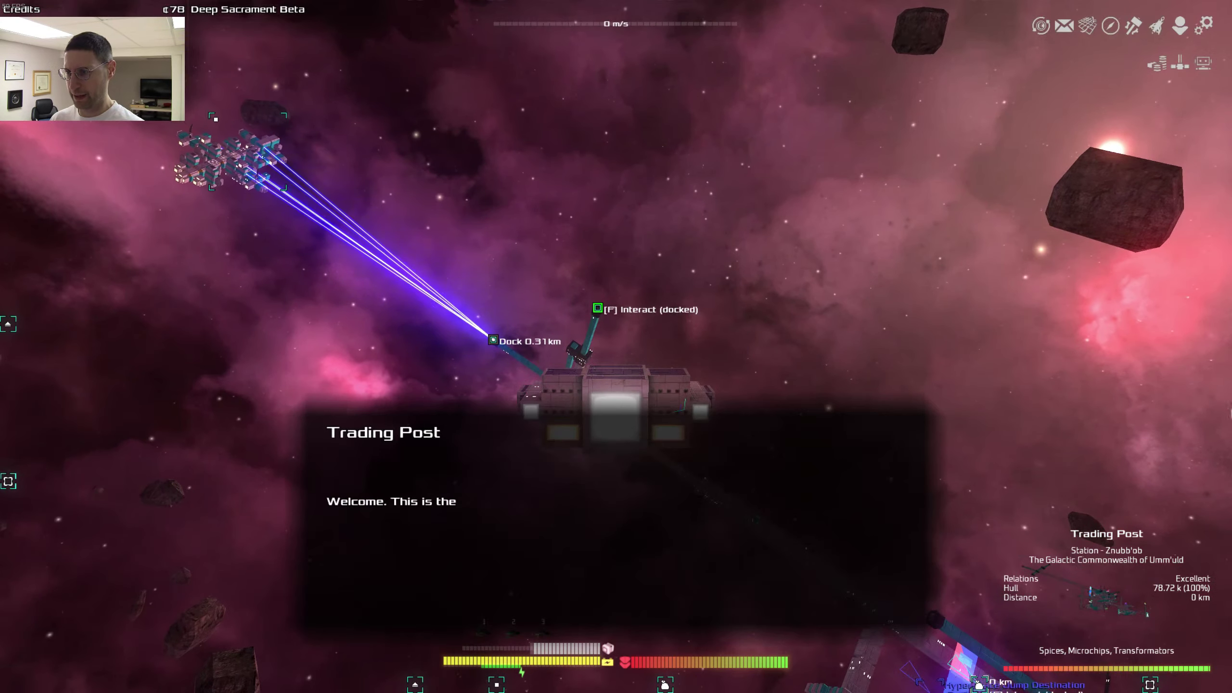
pyautogui.click(806, 527)
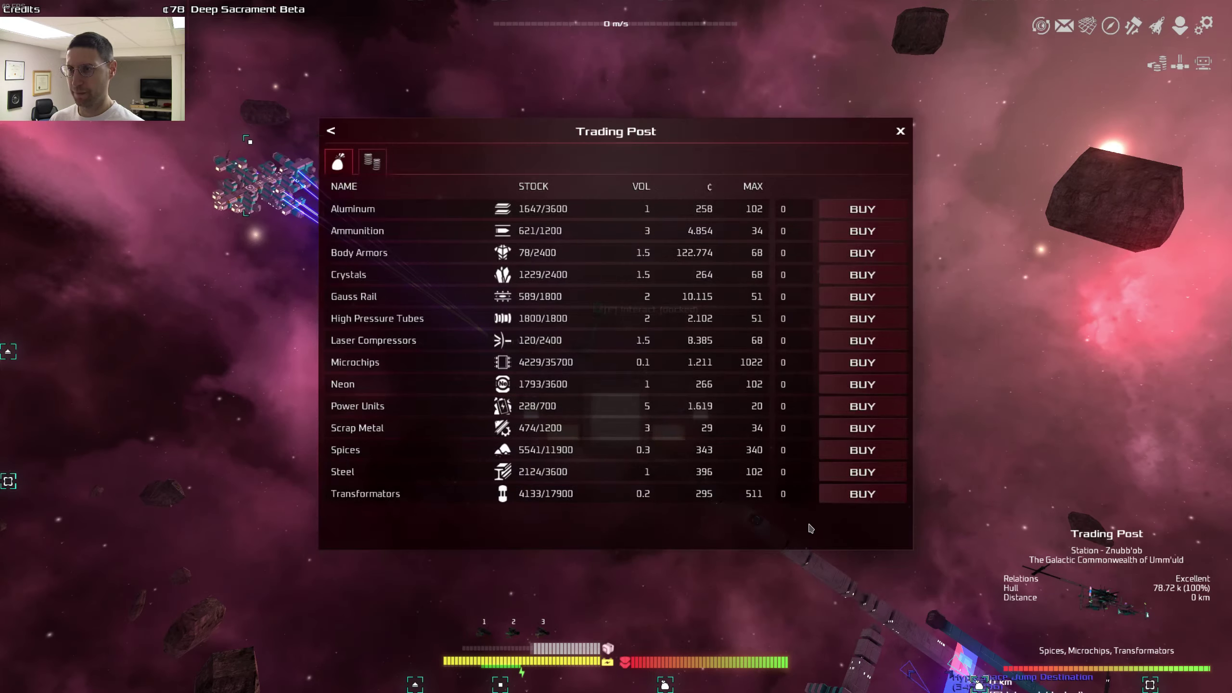
pyautogui.click(373, 164)
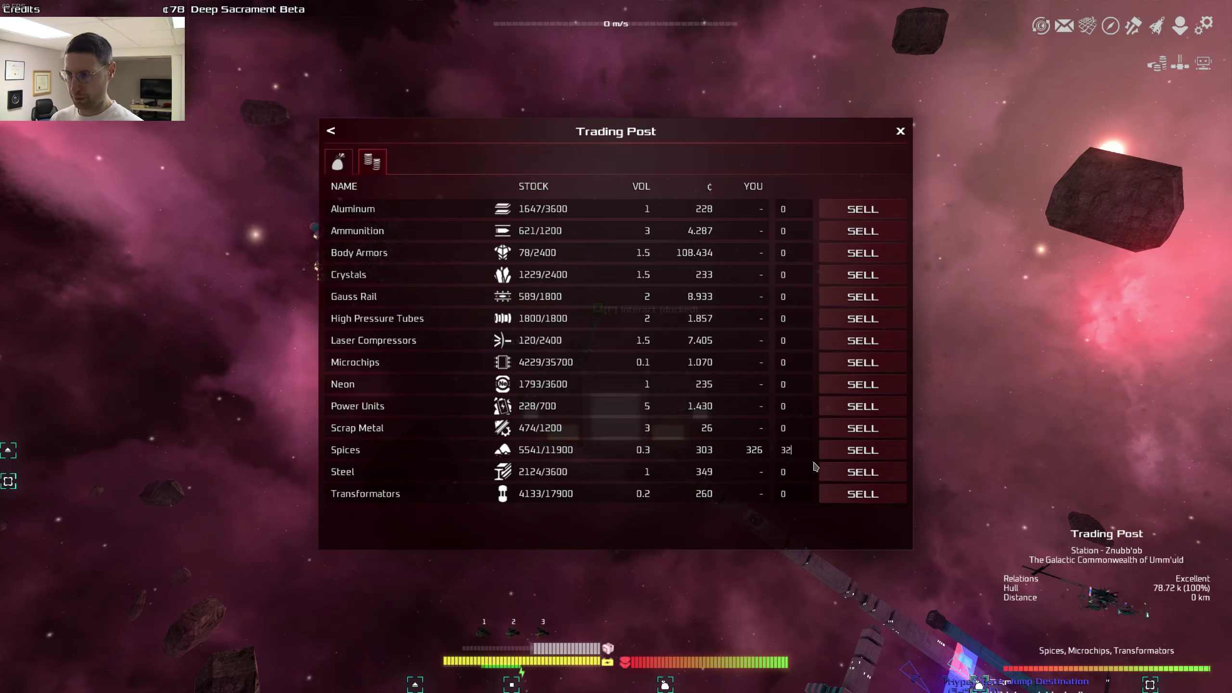
pyautogui.click(863, 452)
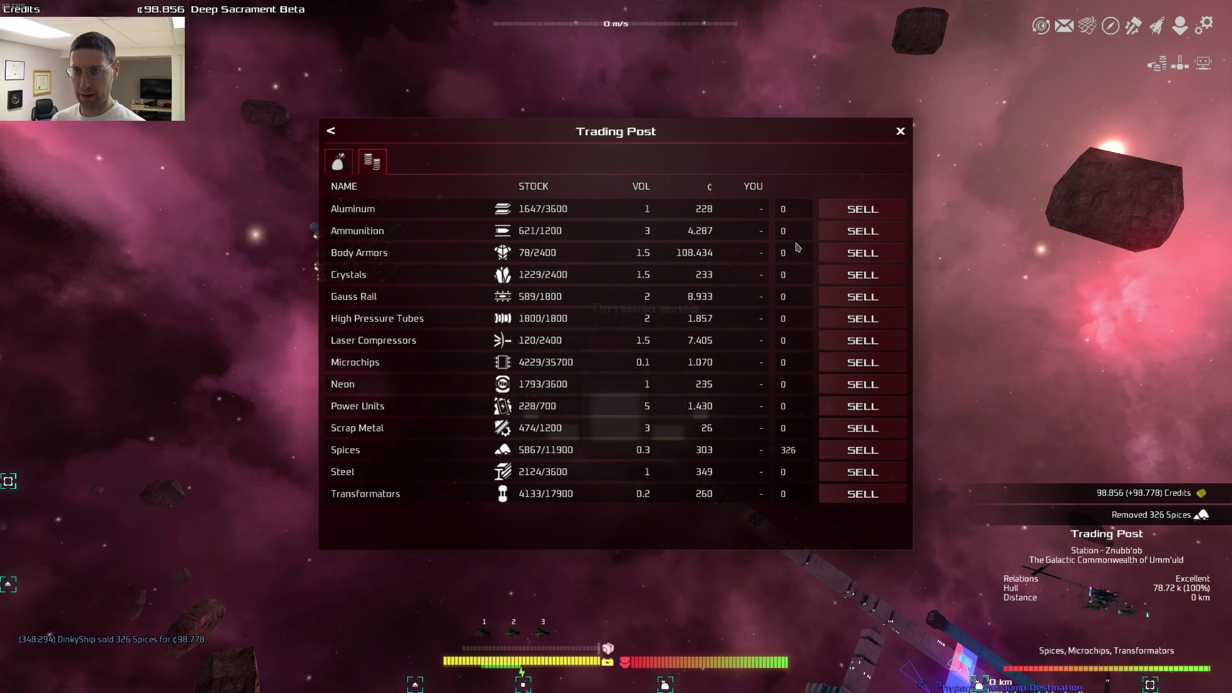
pyautogui.click(900, 134)
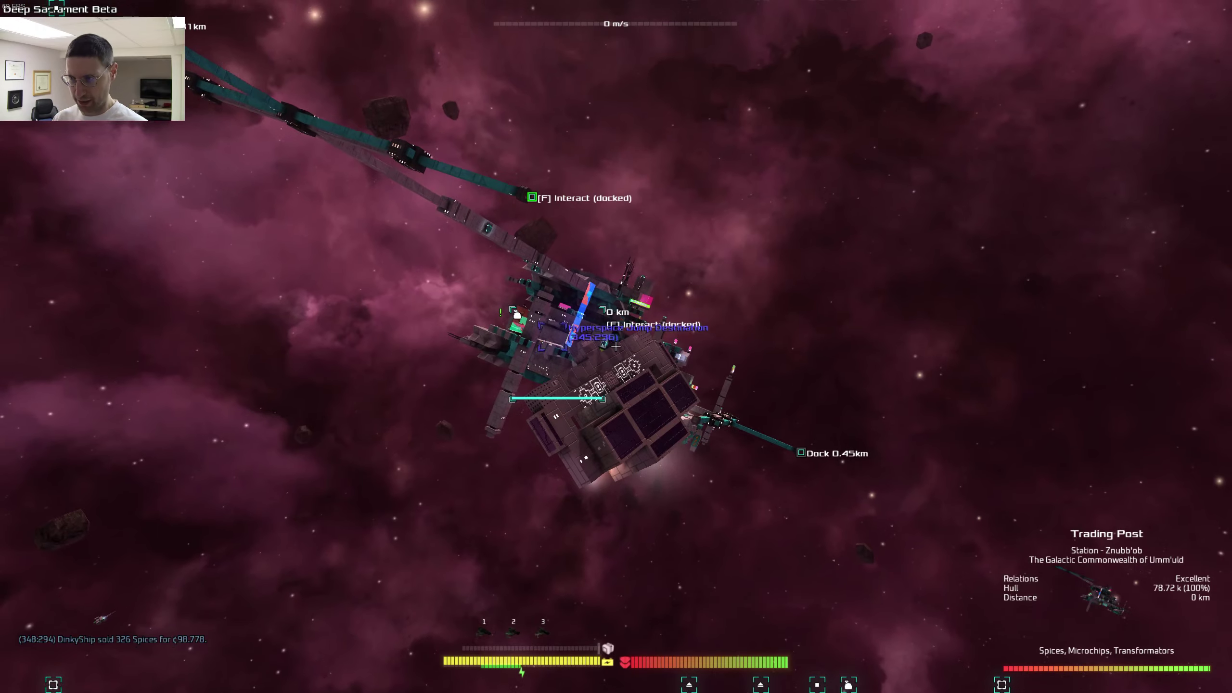
# Step: Accept the bulletin board's Delivery: Steel mission to 333:288 (101 Steel, ¢20,300)
pyautogui.press('f')
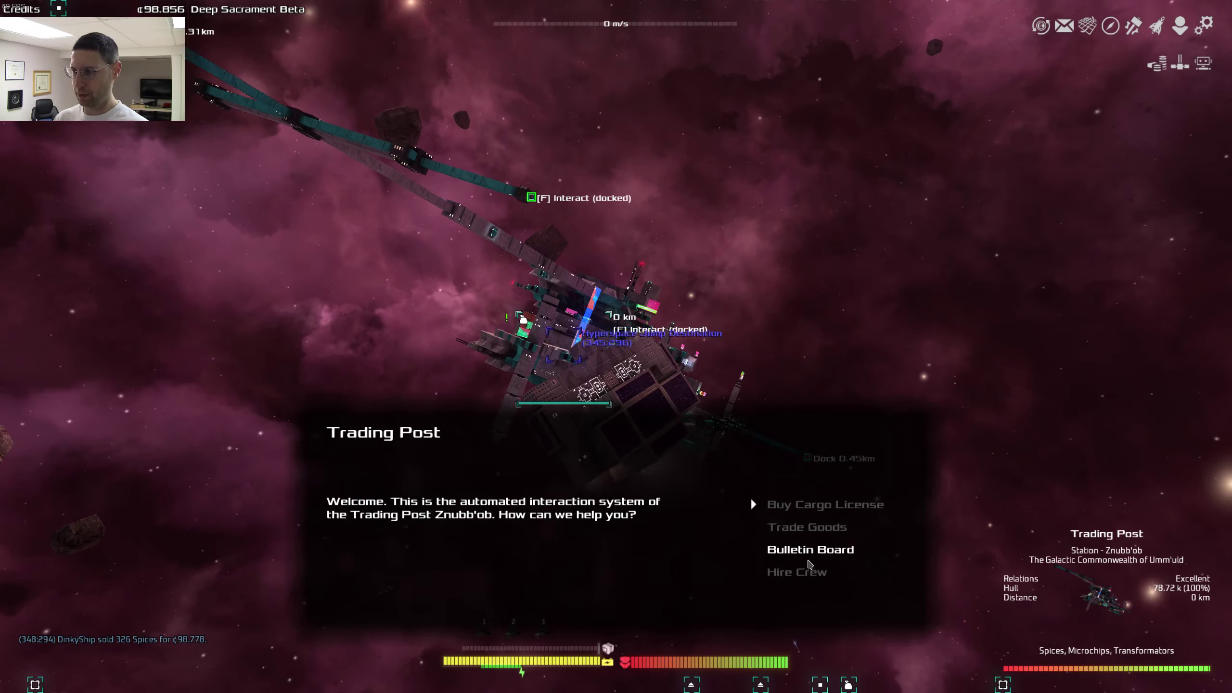
pyautogui.click(811, 550)
pyautogui.click(599, 205)
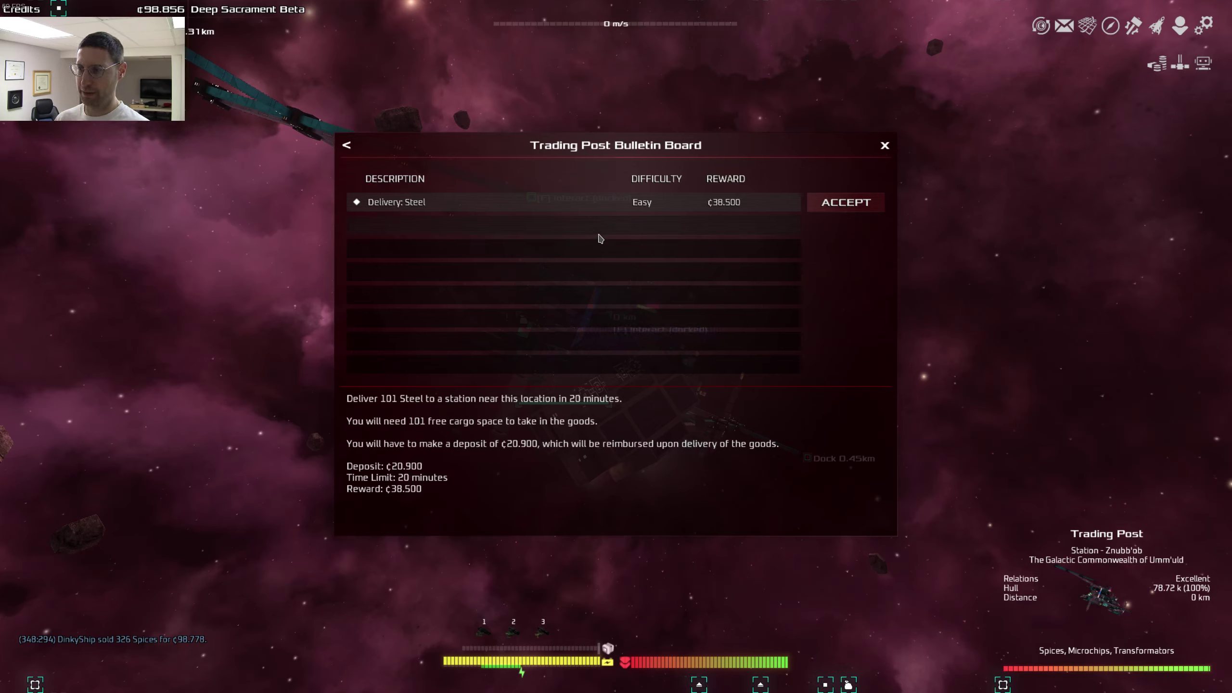
pyautogui.click(846, 204)
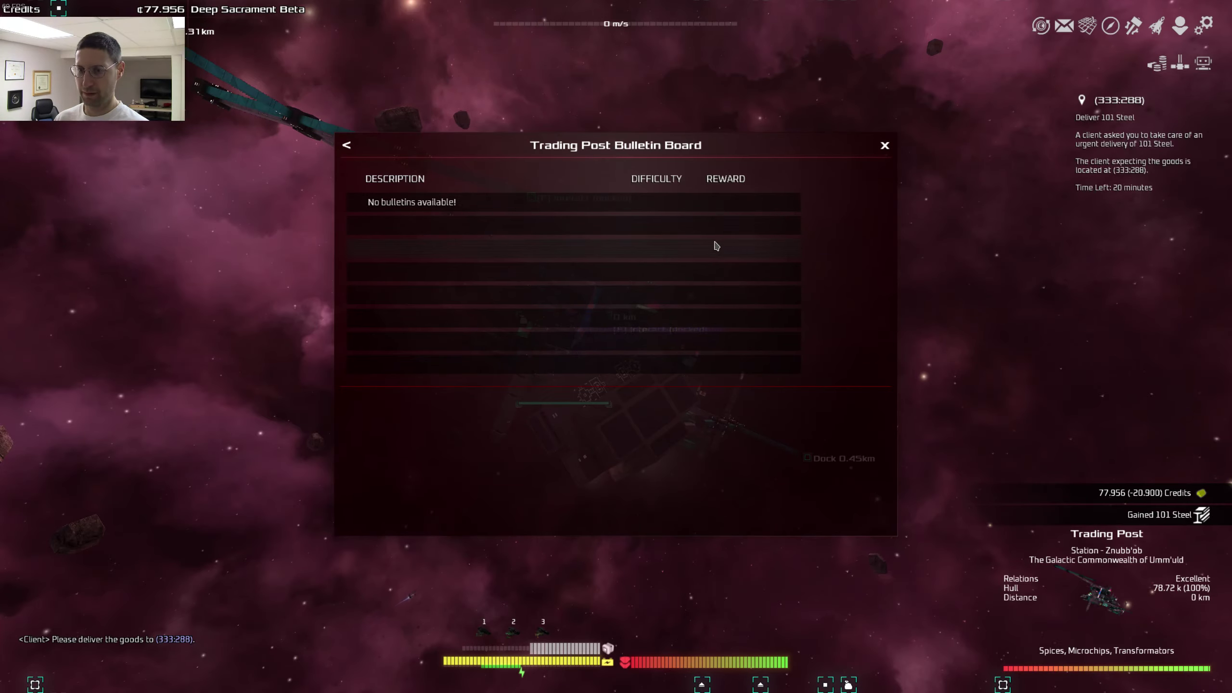
# Step: Close the bulletin board, undock, and bring up the galaxy map
pyautogui.press('Escape')
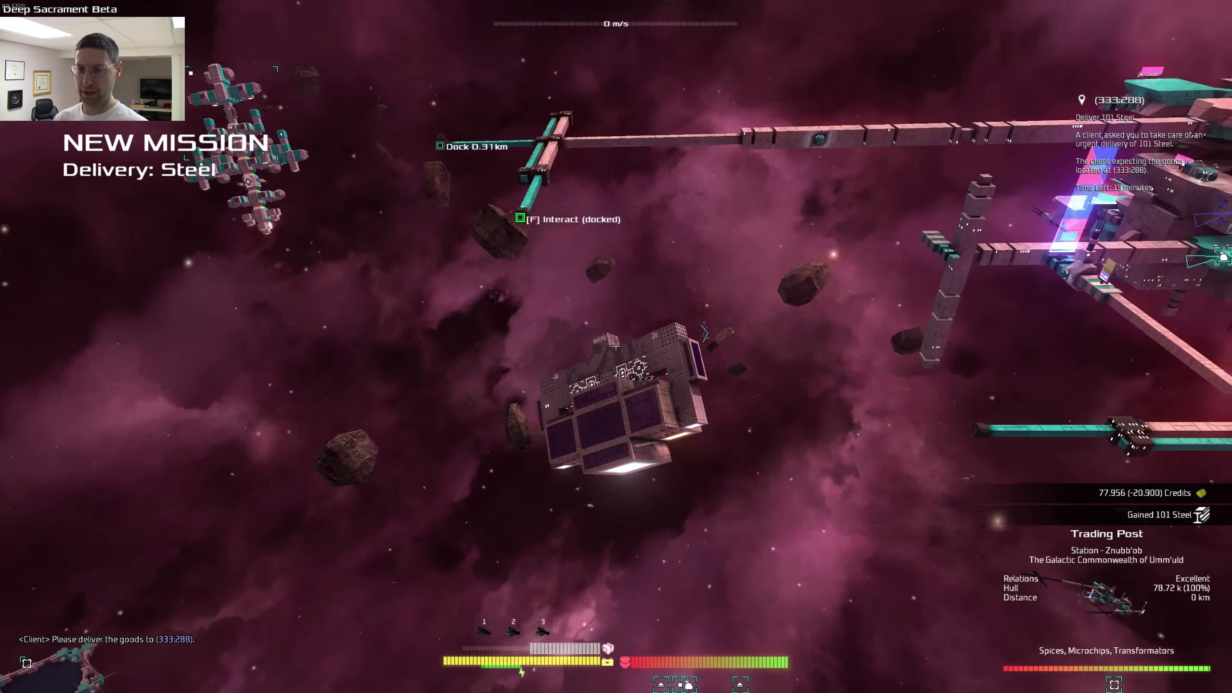
pyautogui.press('w')
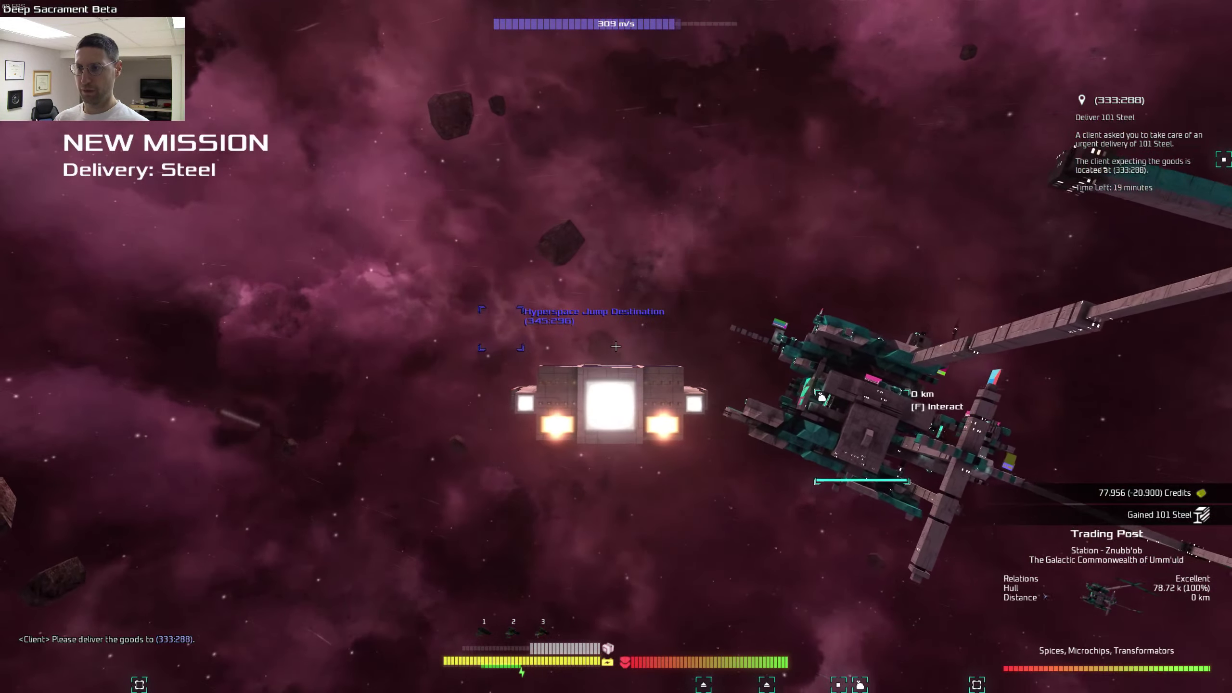
pyautogui.press('m')
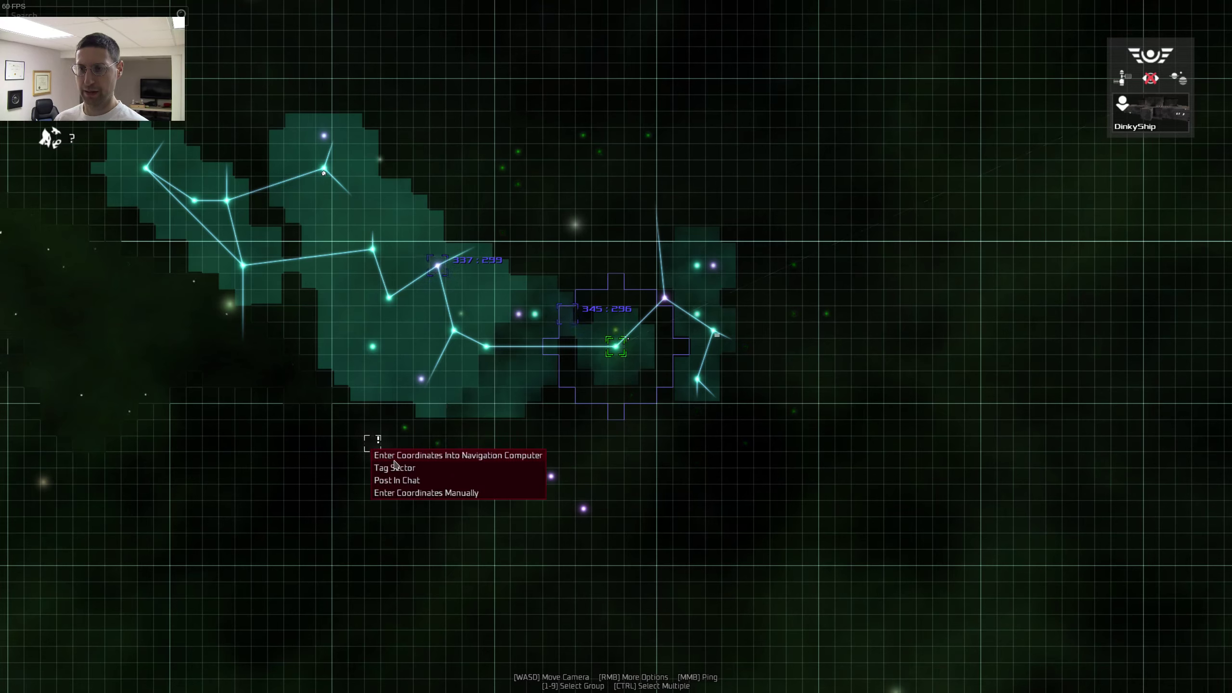
# Step: Enter the target sector into navigation and hyperspace-jump to 345:292
pyautogui.click(393, 459)
pyautogui.press('m')
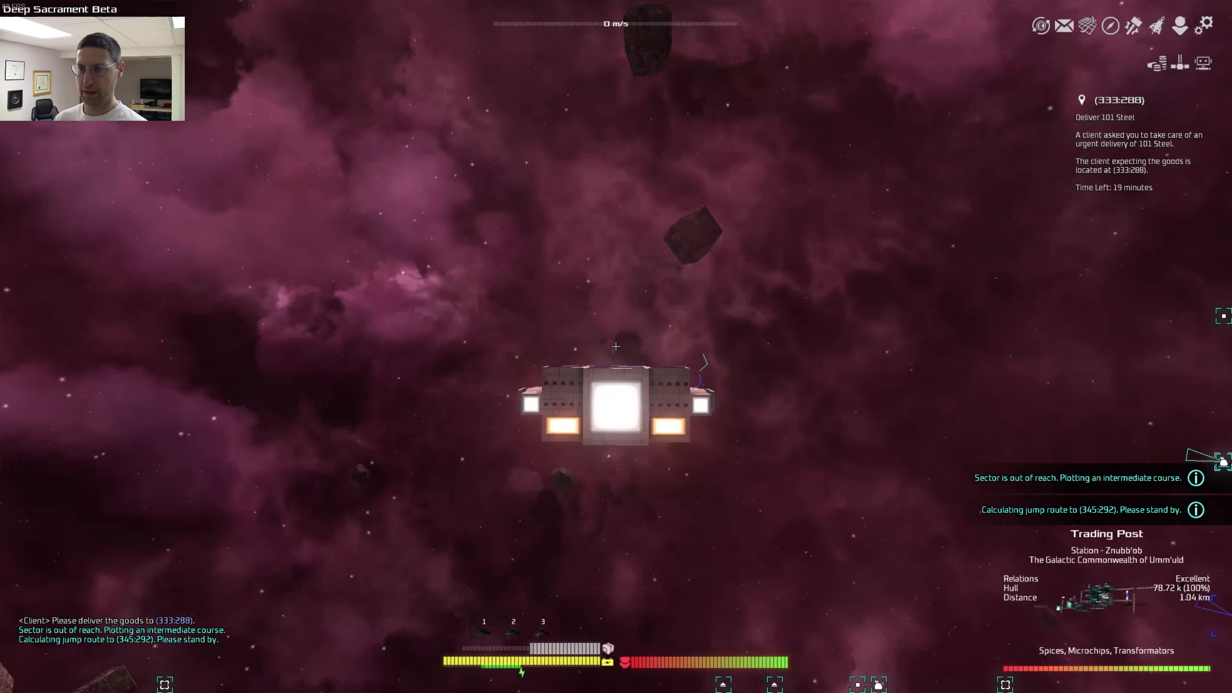
pyautogui.press('w')
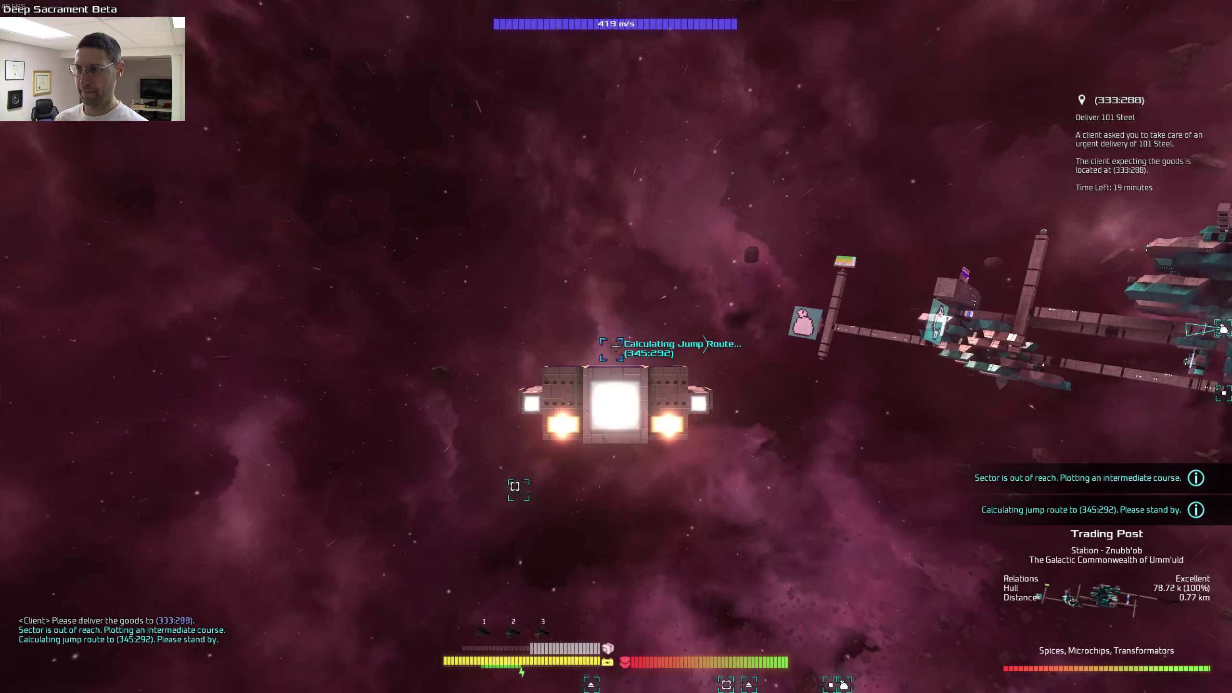
pyautogui.press('space')
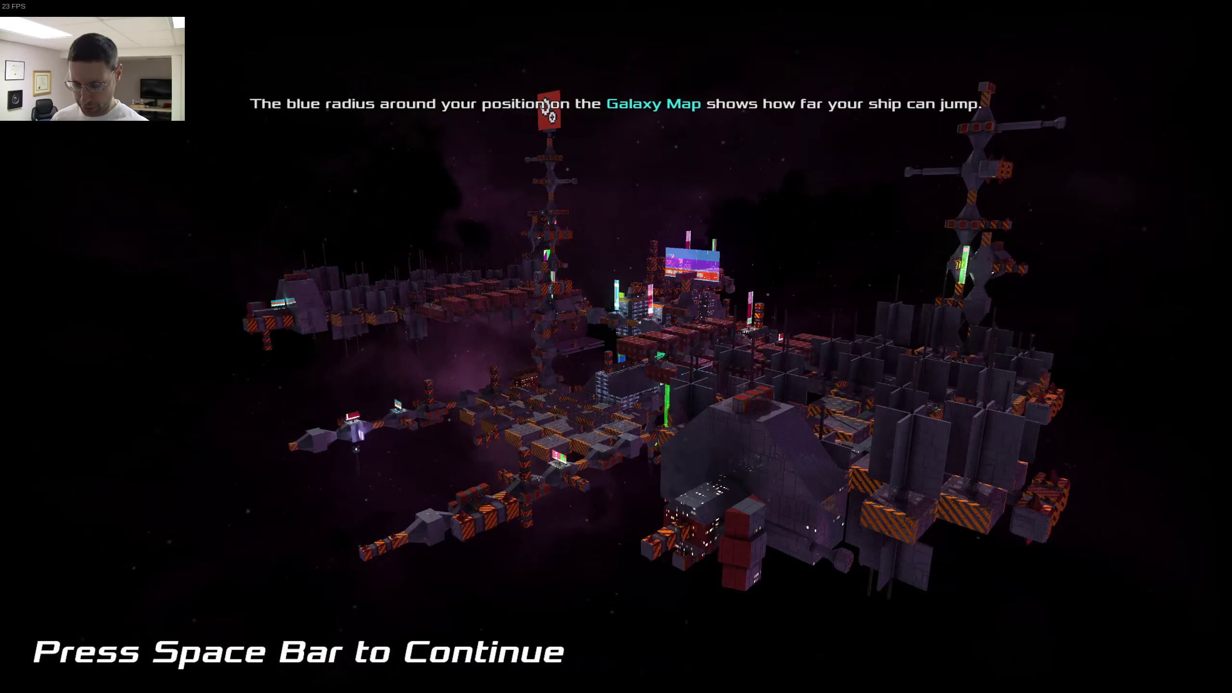
pyautogui.press('space')
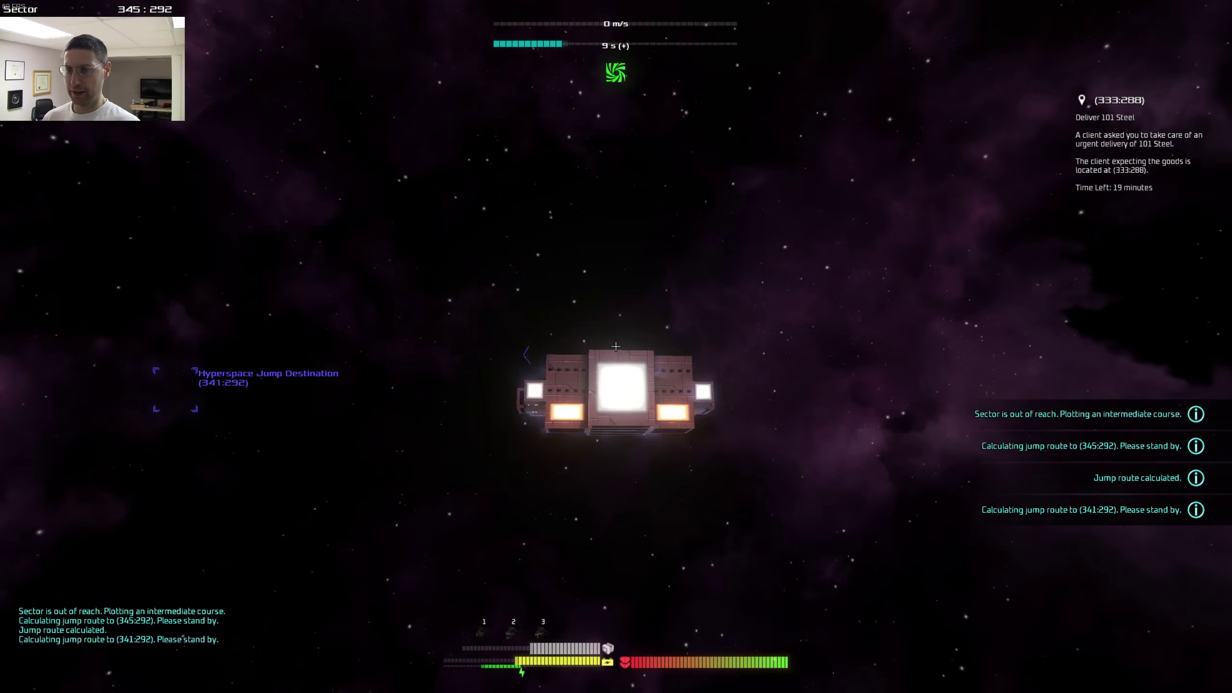
# Step: Fly on and make the second hyperspace jump into sector 341:292
pyautogui.press('w')
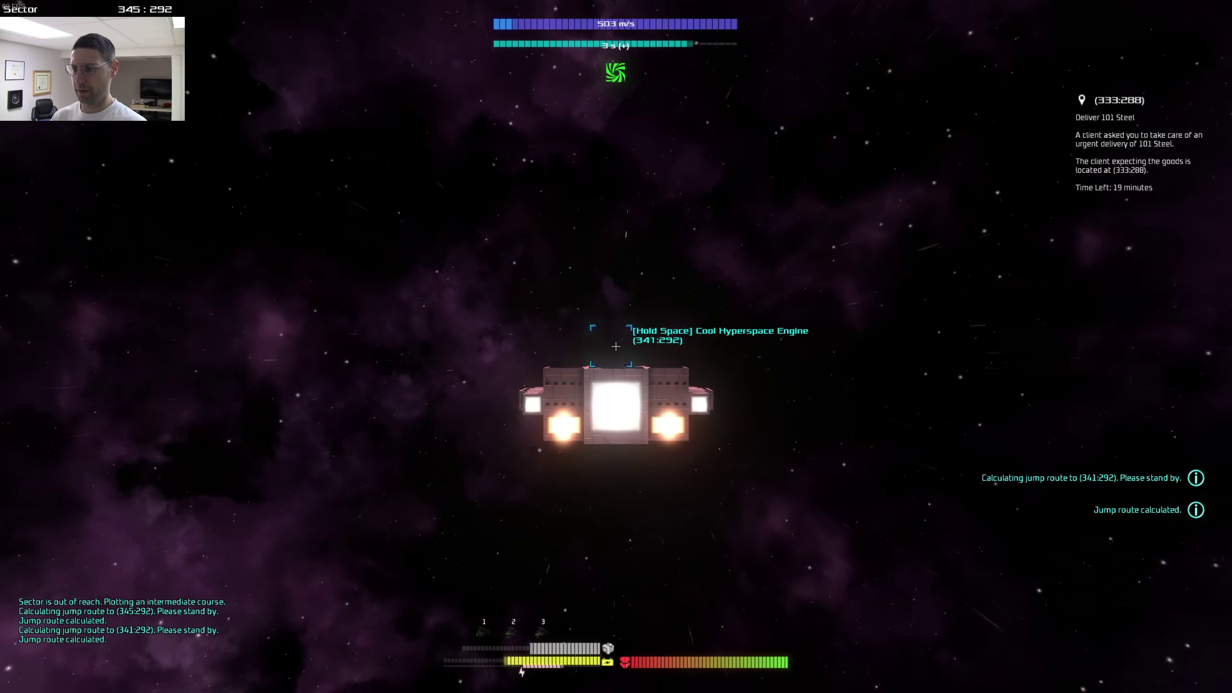
pyautogui.press('space')
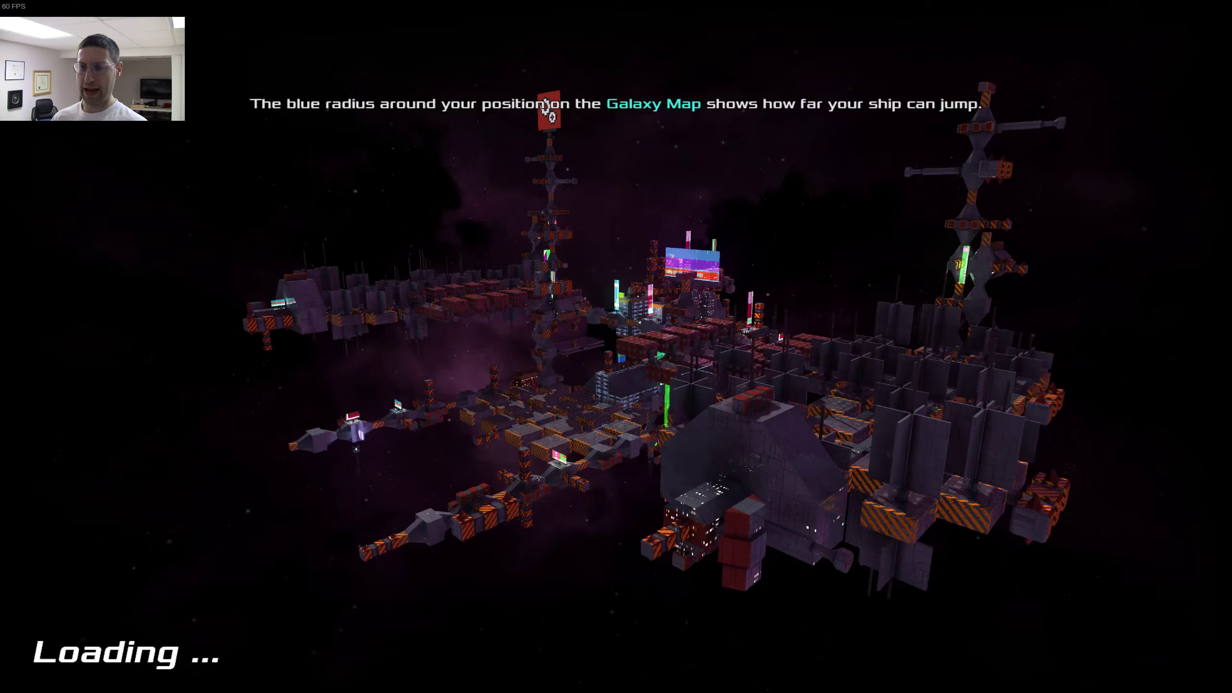
pyautogui.press('space')
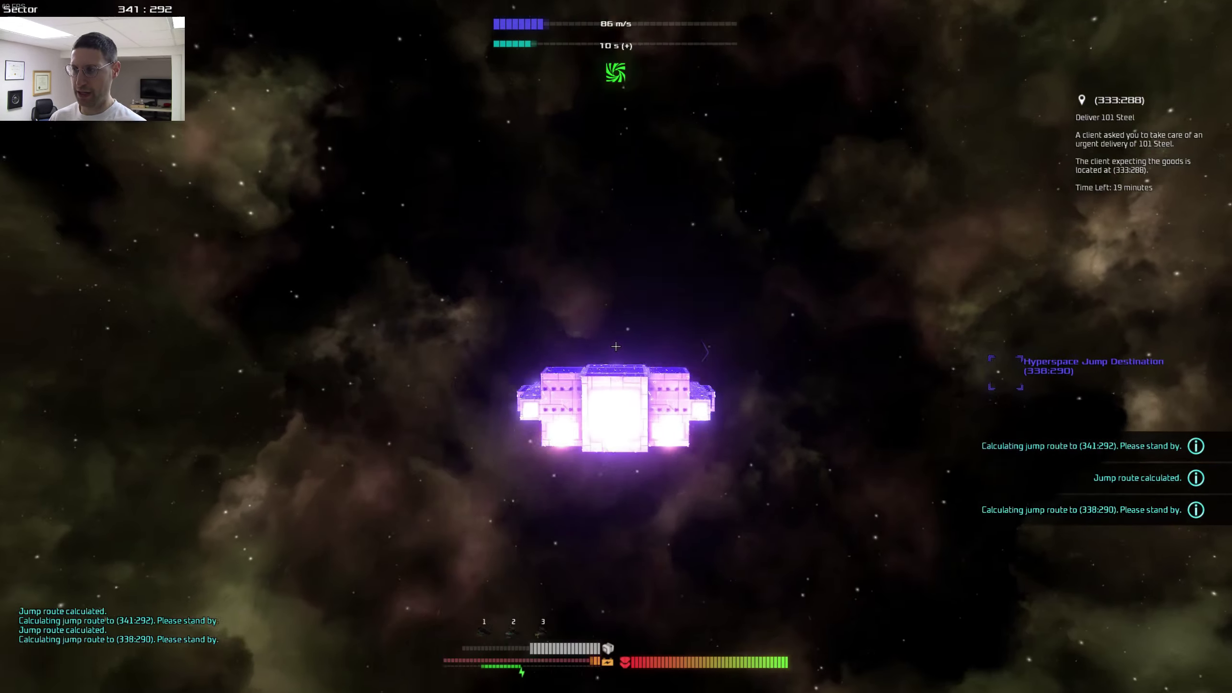
pyautogui.press('w')
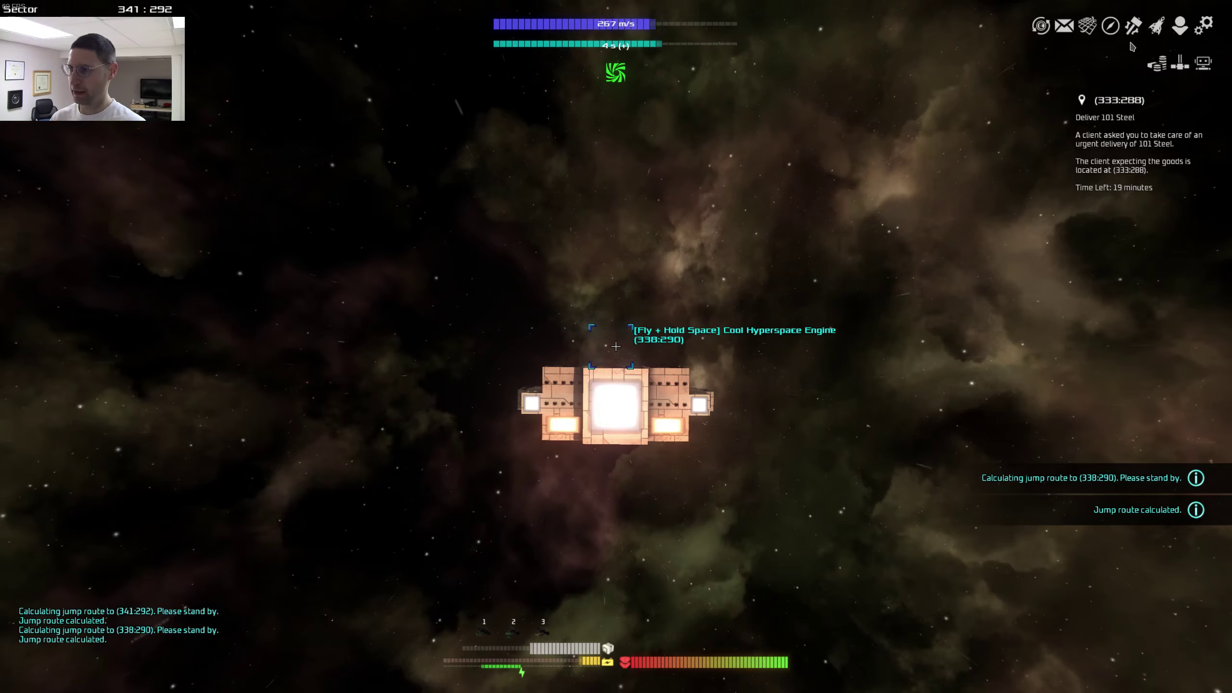
# Step: Switch off the 592 MW engine system in the Ship Menu's Energy tab, then close it
pyautogui.click(1156, 26)
pyautogui.click(460, 116)
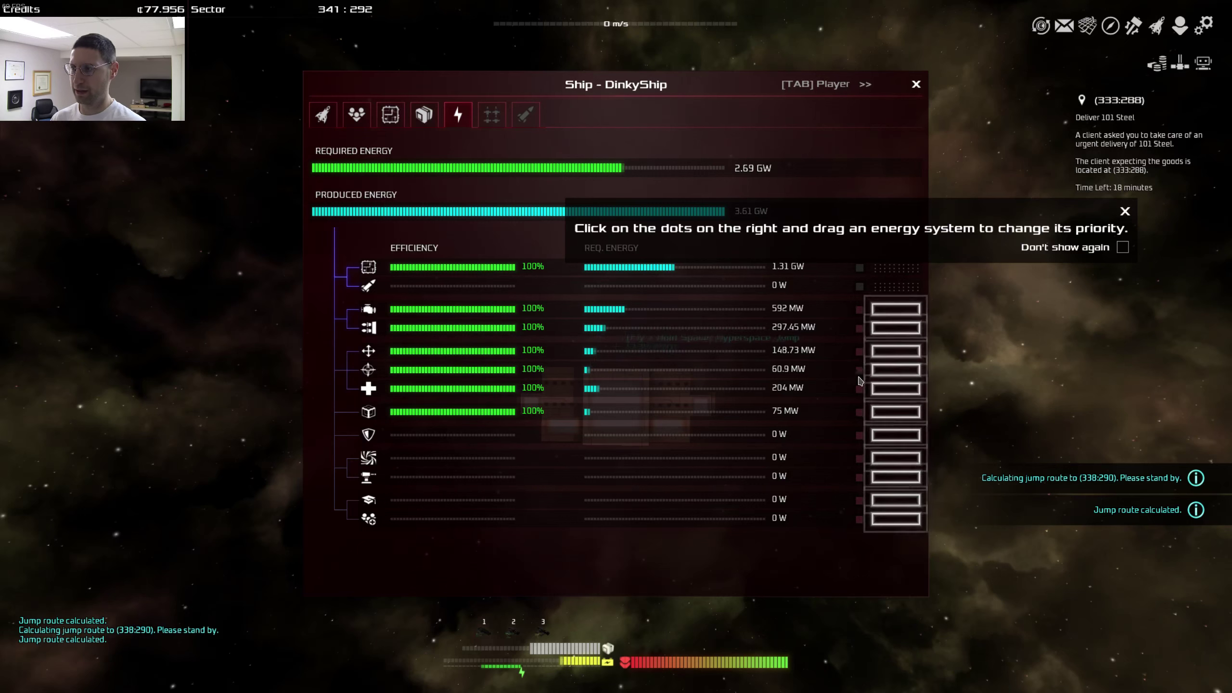
pyautogui.click(861, 311)
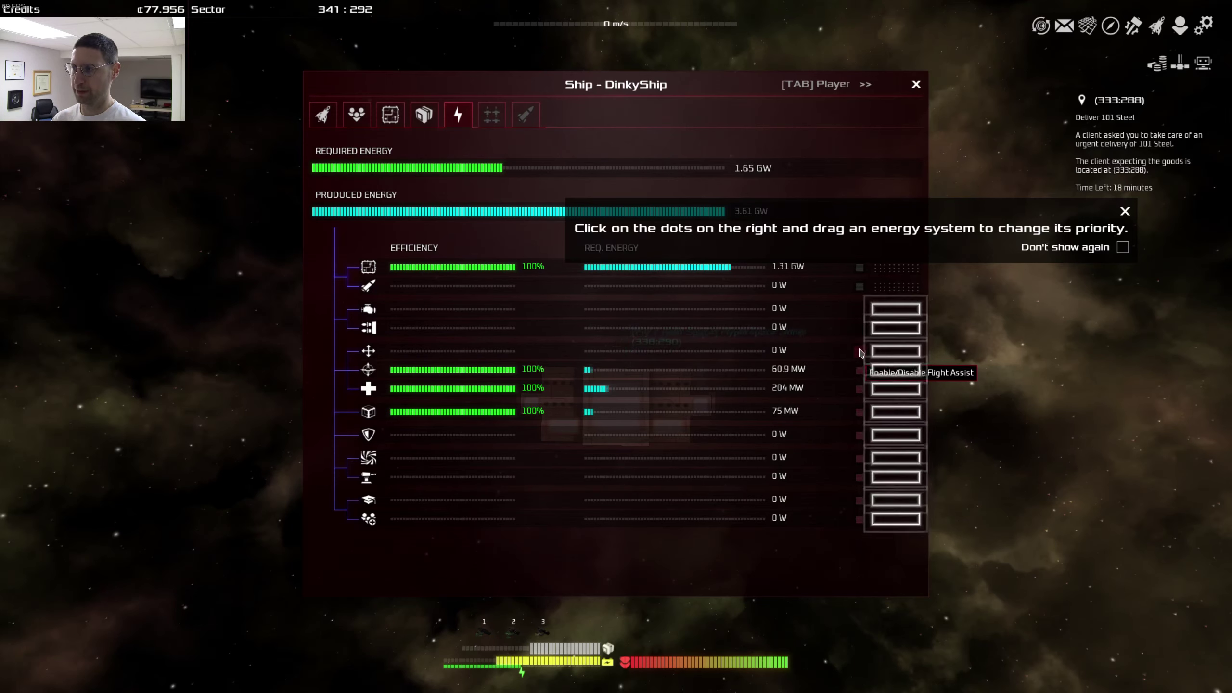
pyautogui.click(917, 84)
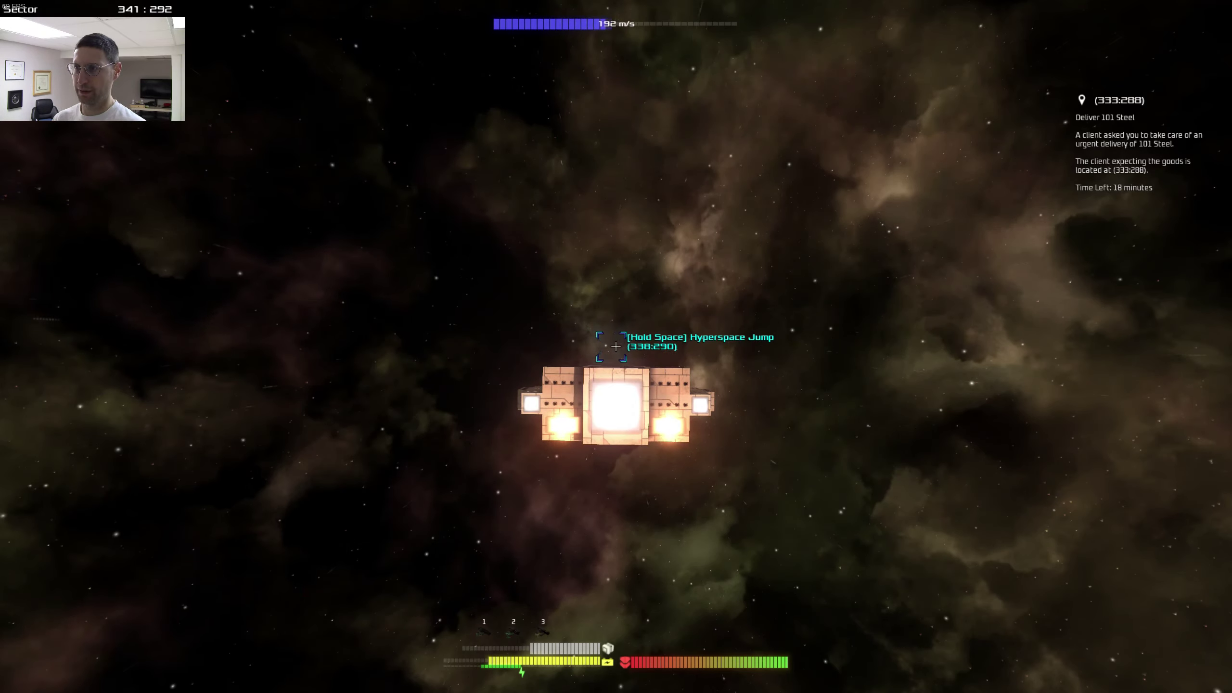
# Step: Jump into sector 338:290, check the map for the 335:288 route, and open the energy overview
pyautogui.press('space')
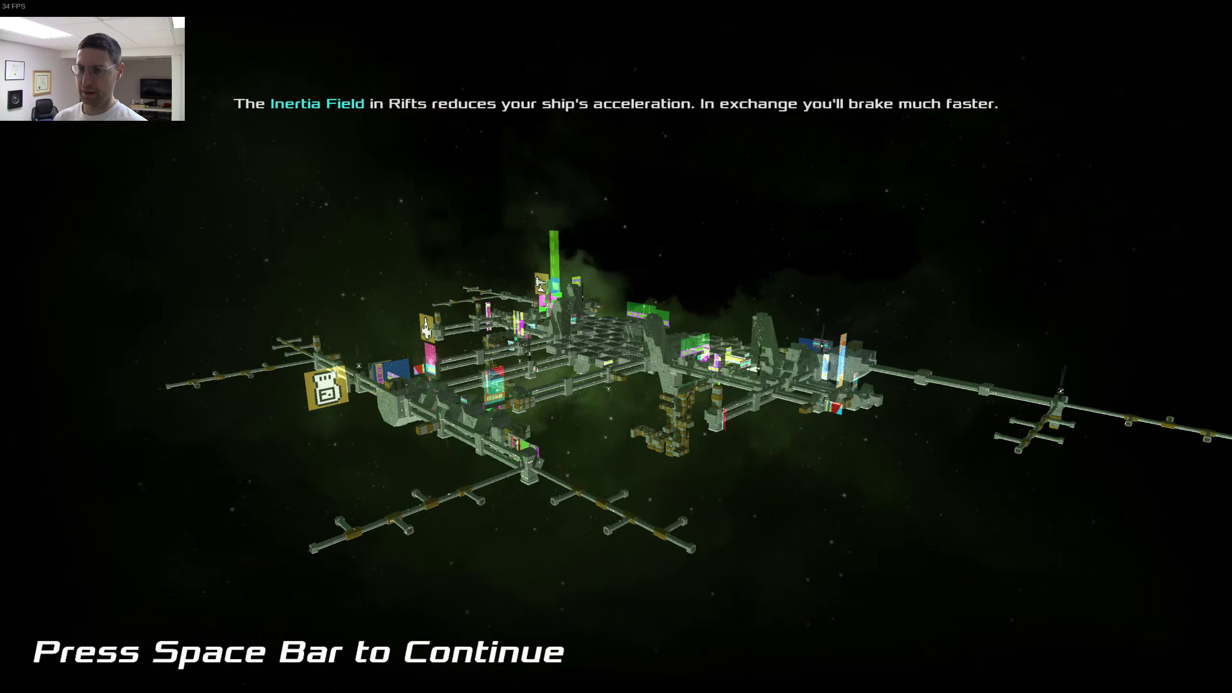
pyautogui.press('space')
pyautogui.press('j')
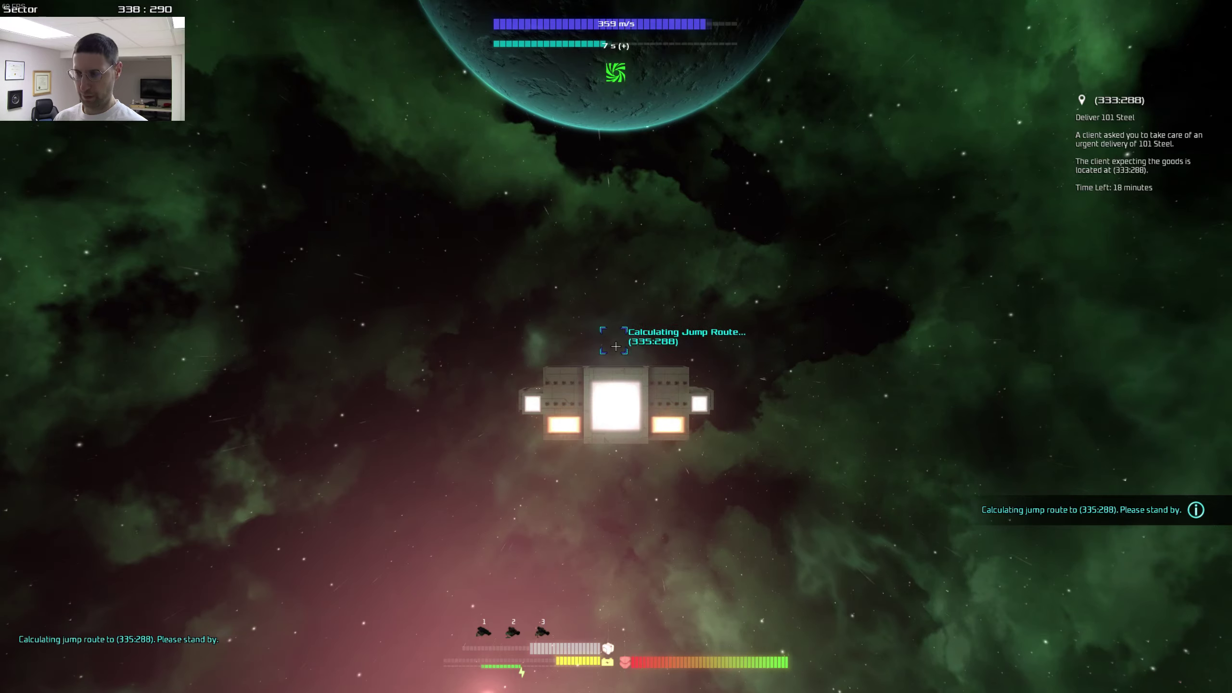
pyautogui.press('m')
pyautogui.press('m')
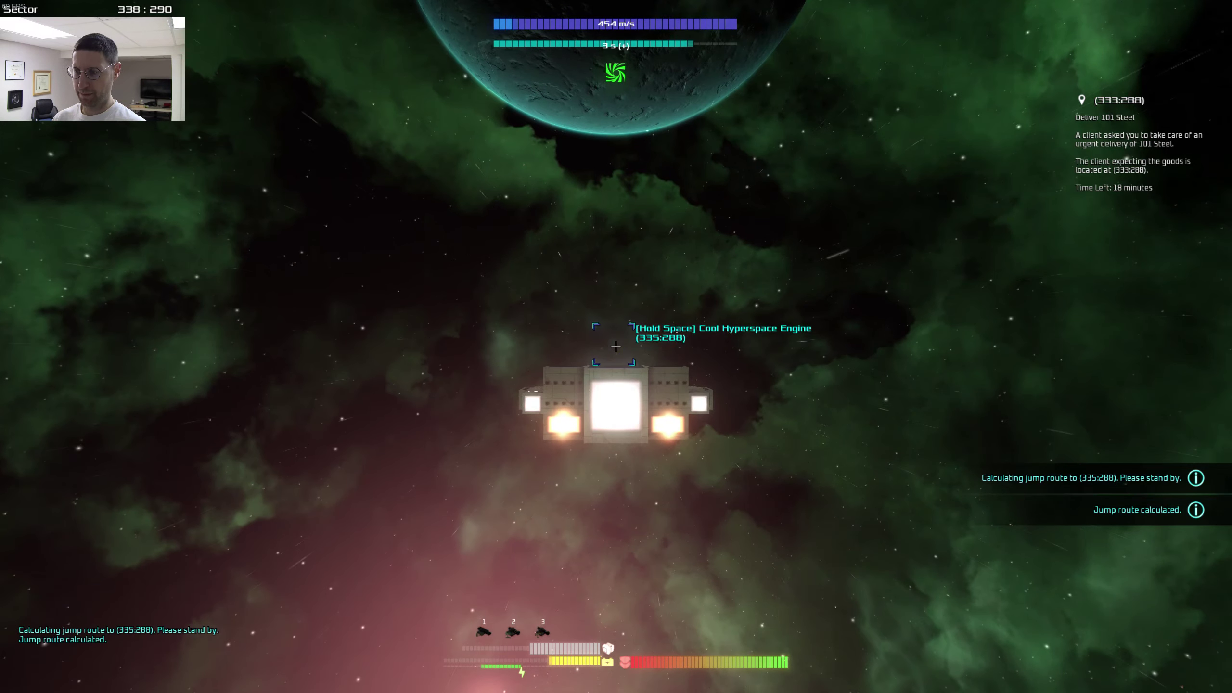
pyautogui.press('w')
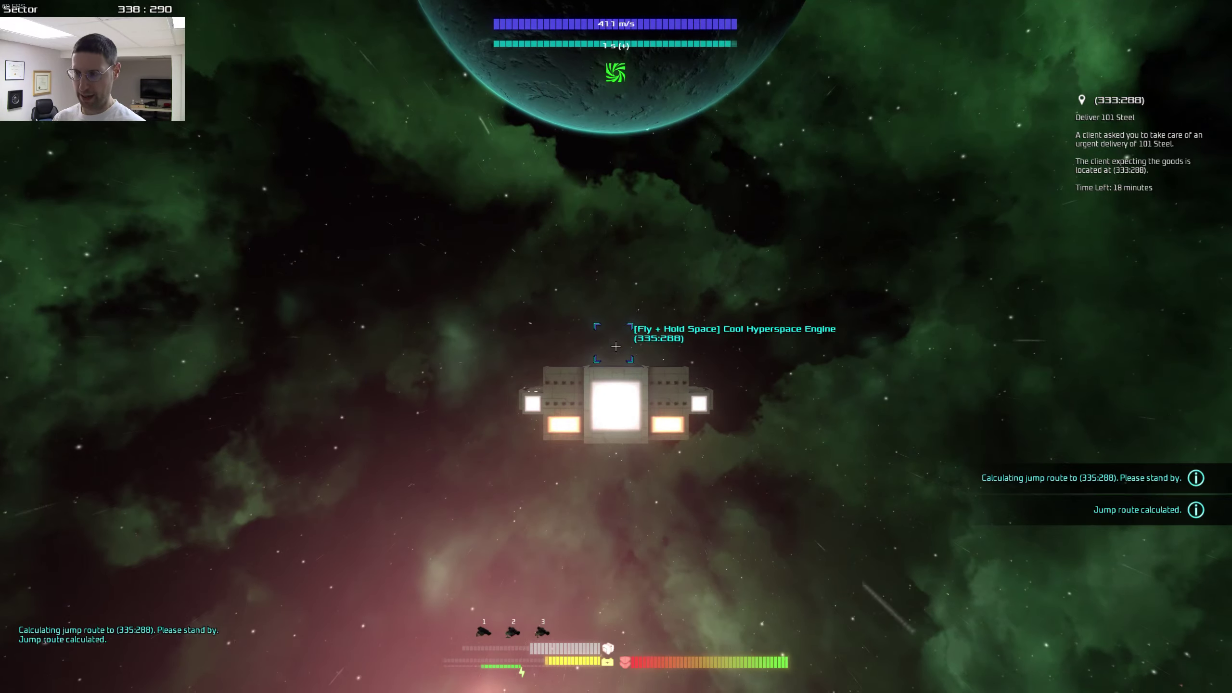
pyautogui.press('i')
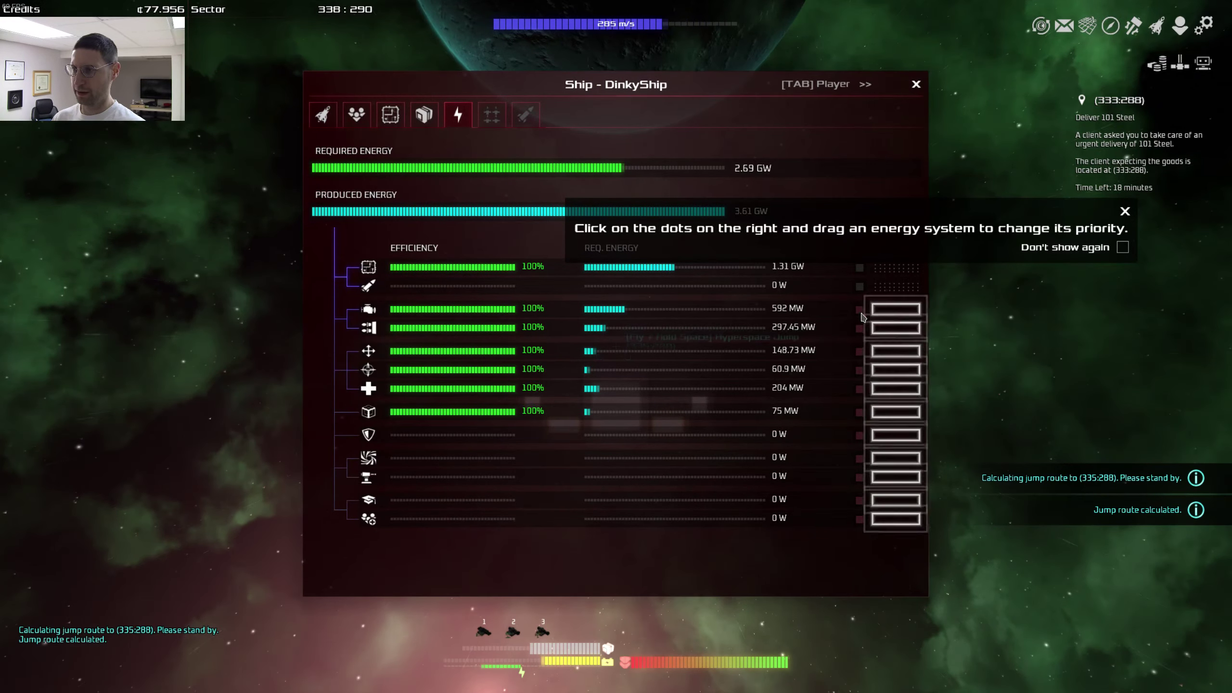
# Step: Cut power to the engine and the 297.45 MW system in the Energy tab
pyautogui.click(860, 310)
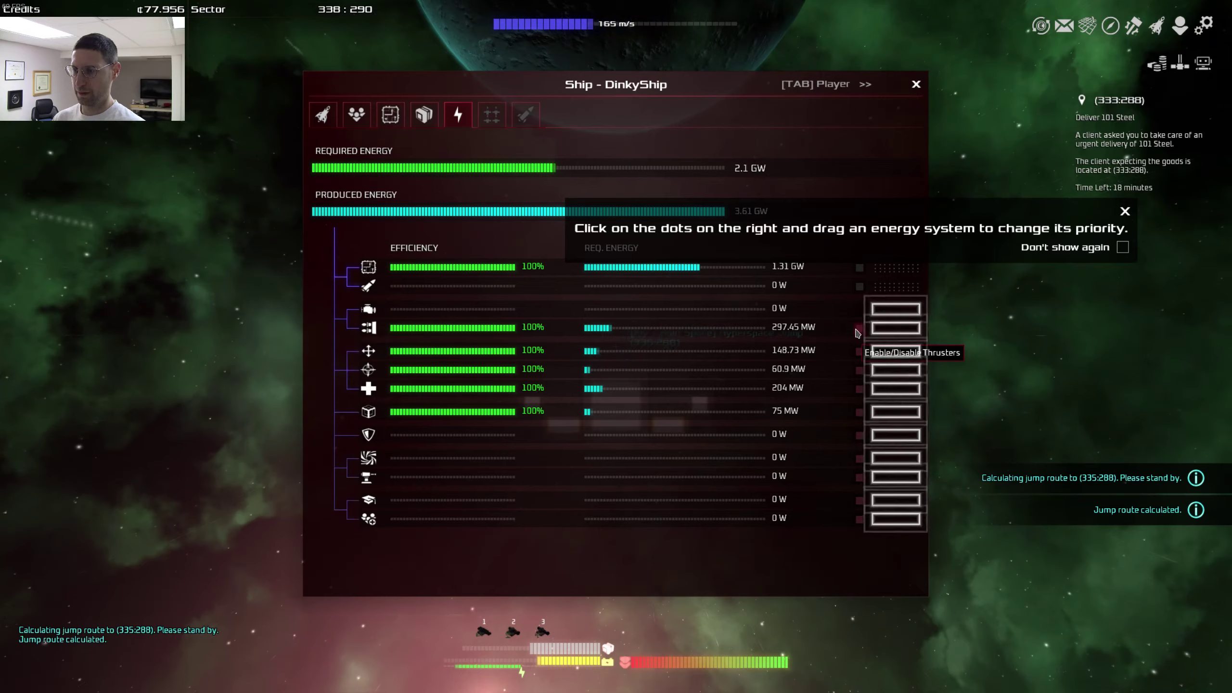
pyautogui.click(858, 327)
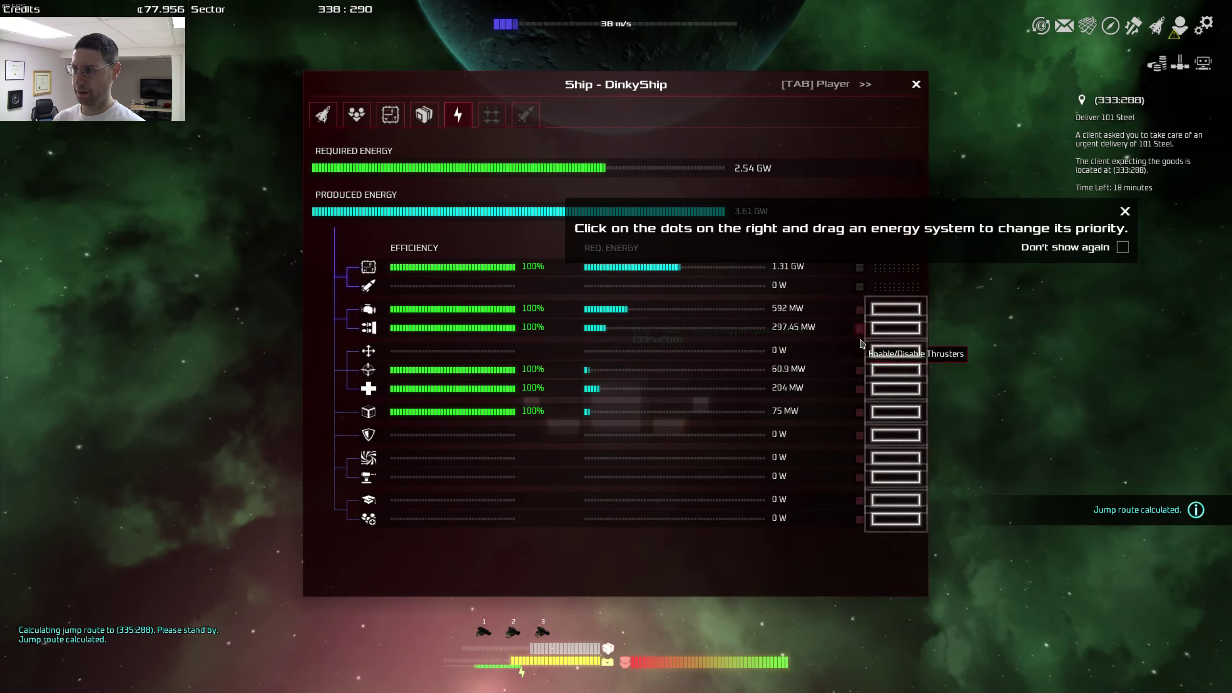
# Step: Close the energy window, launch the jump to sector 335:288, and clear the loading screen
pyautogui.click(915, 84)
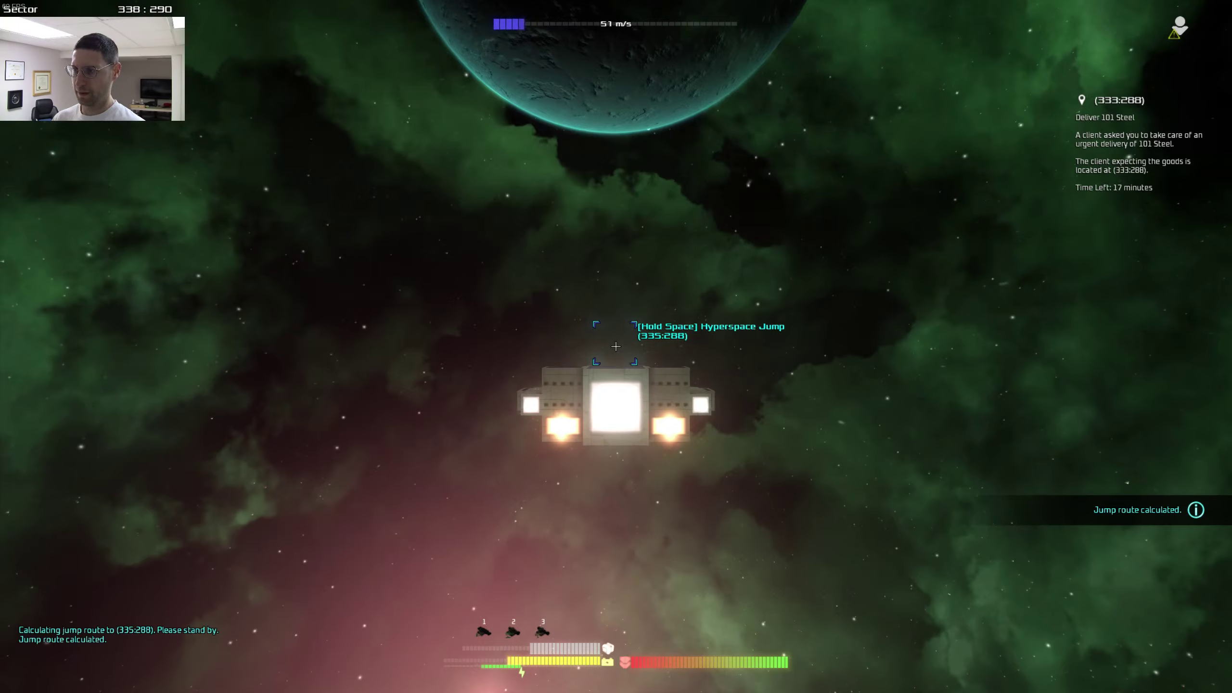
pyautogui.press('space')
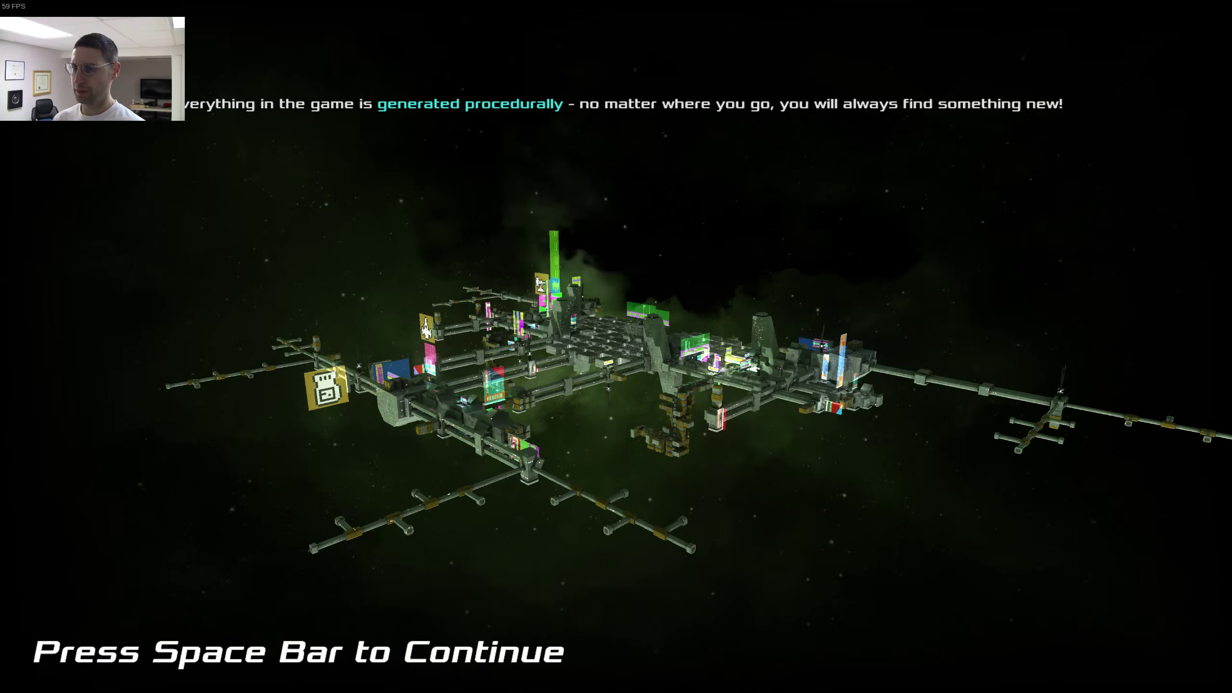
pyautogui.press('space')
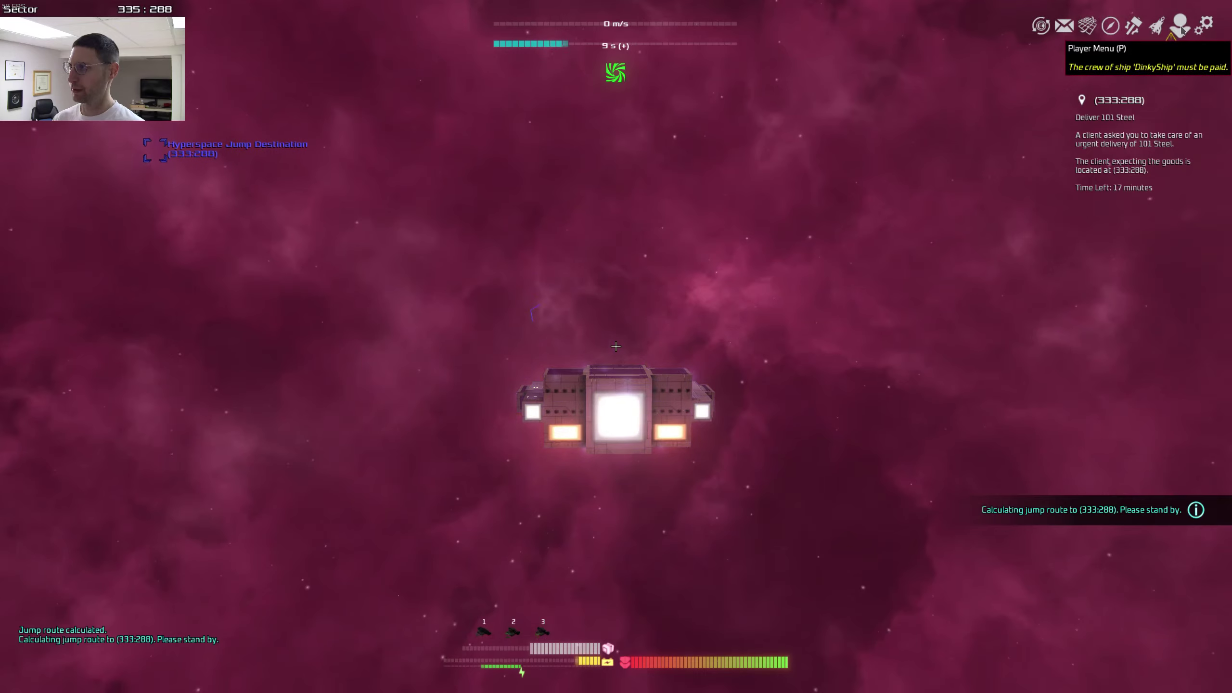
# Step: Open the player menu and browse the Fleet, Inventory, Diplomacy, Alliance and Encyclopedia pages
pyautogui.click(1178, 27)
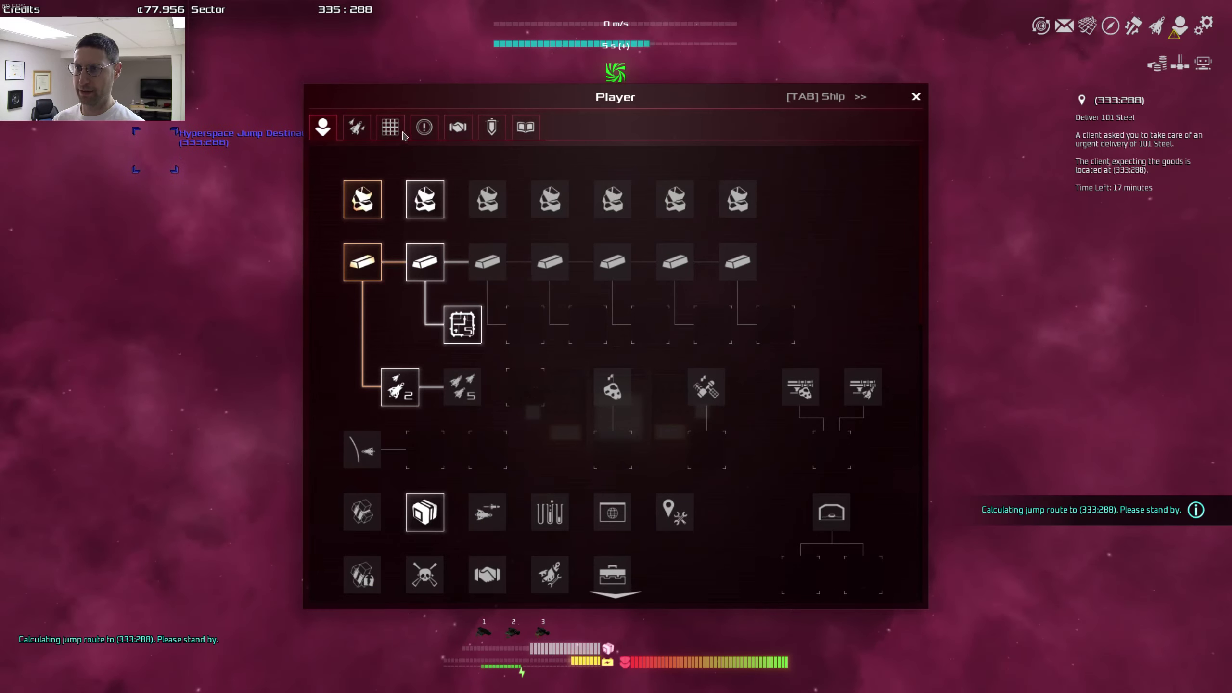
pyautogui.click(358, 128)
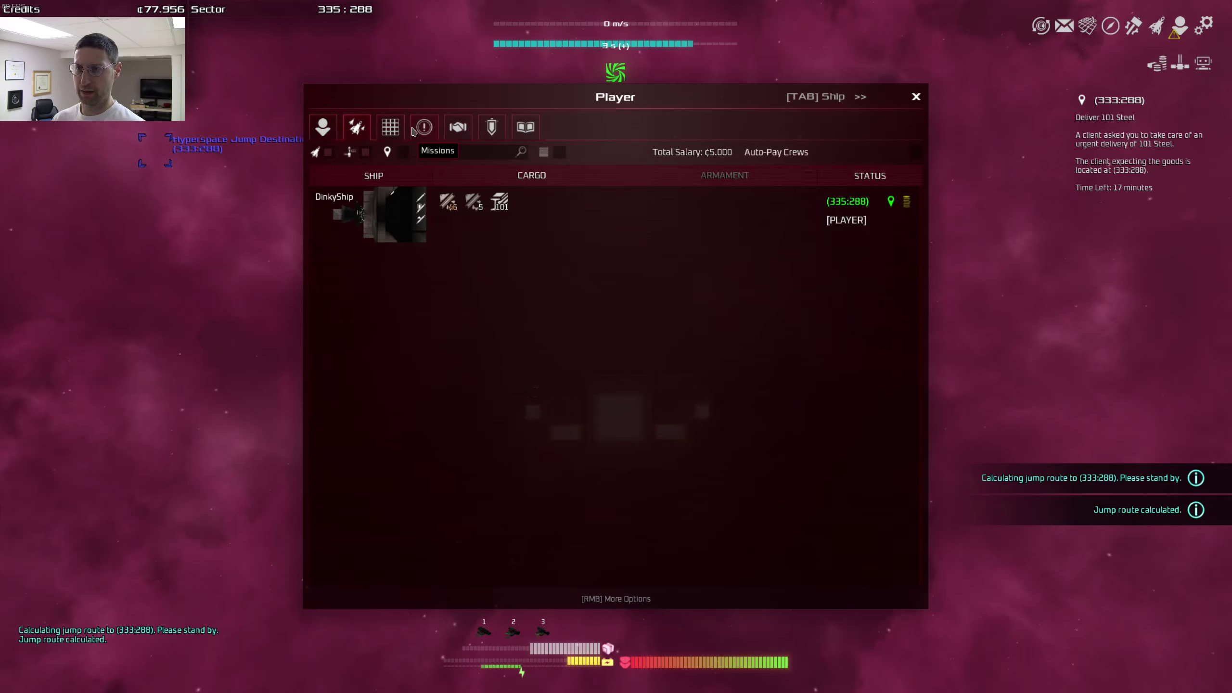
pyautogui.click(391, 128)
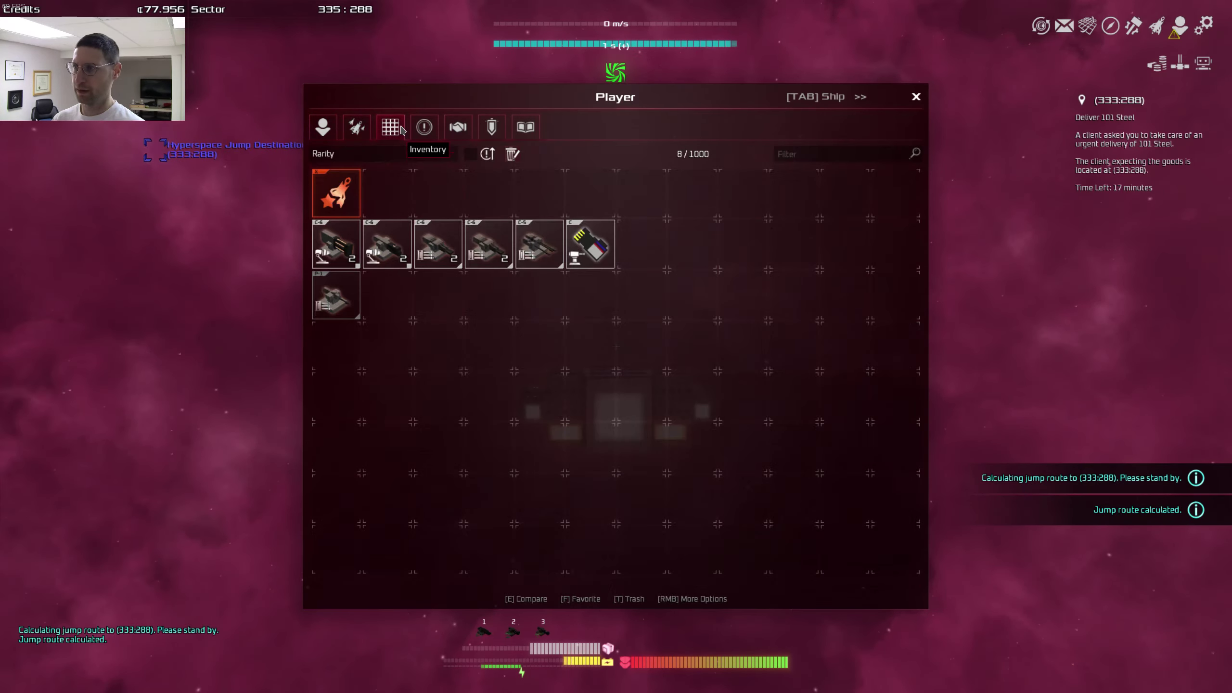
pyautogui.click(424, 128)
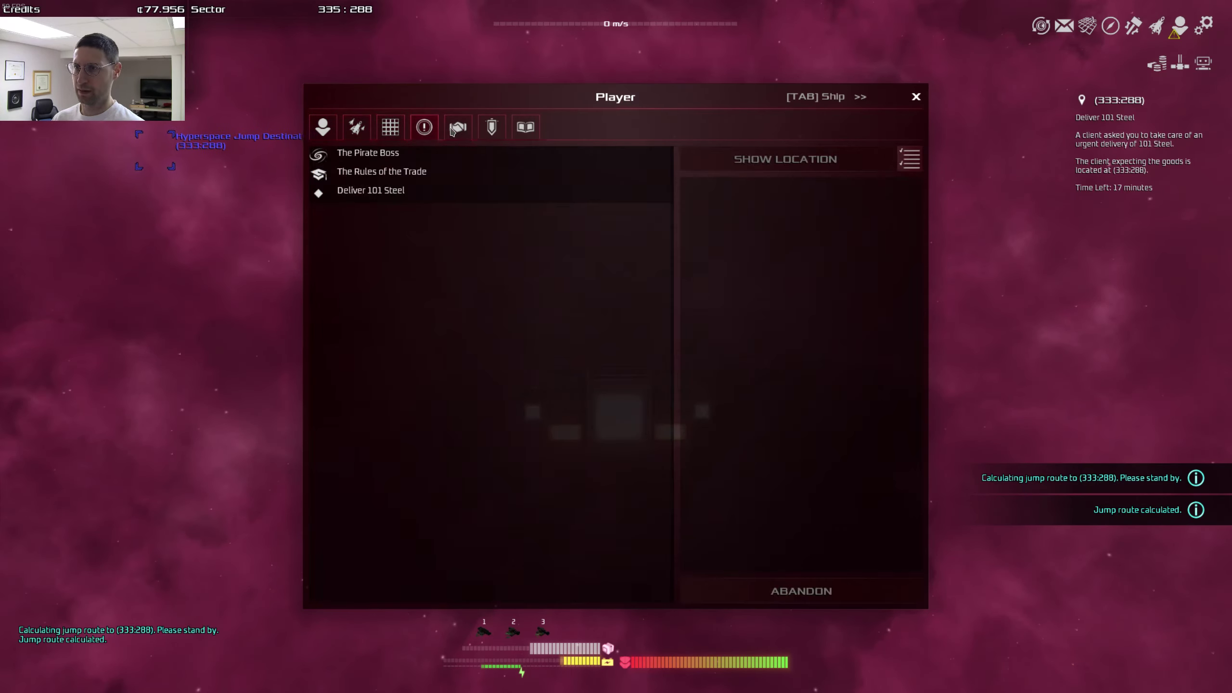
pyautogui.click(494, 129)
pyautogui.click(527, 128)
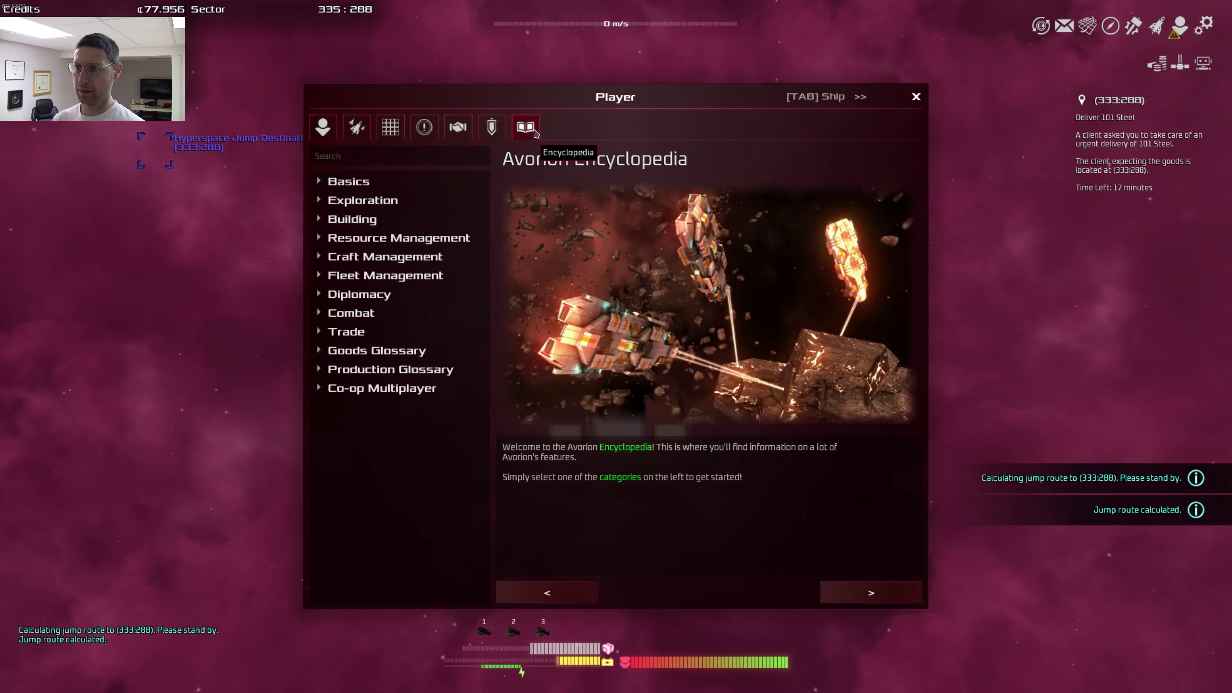
# Step: Revisit relations, missions, inventory and the profile skill tree, ending on the Deliver 101 Steel mission
pyautogui.click(468, 128)
pyautogui.click(421, 135)
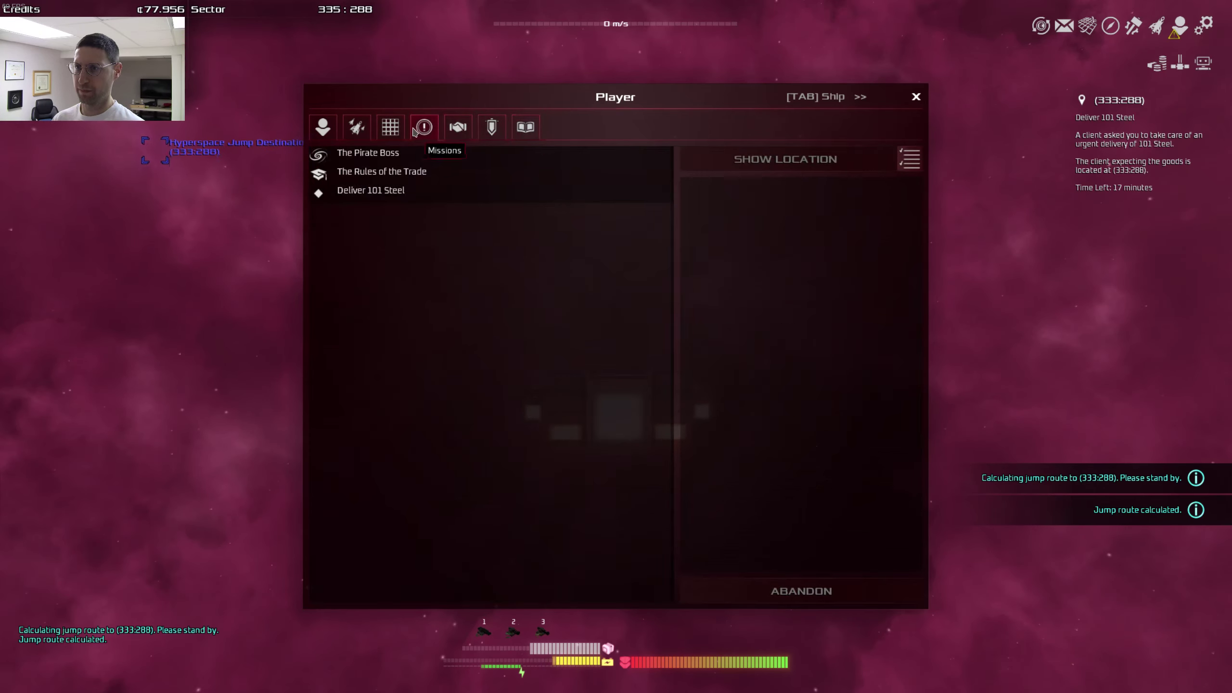
pyautogui.click(391, 128)
pyautogui.moveTo(335, 192)
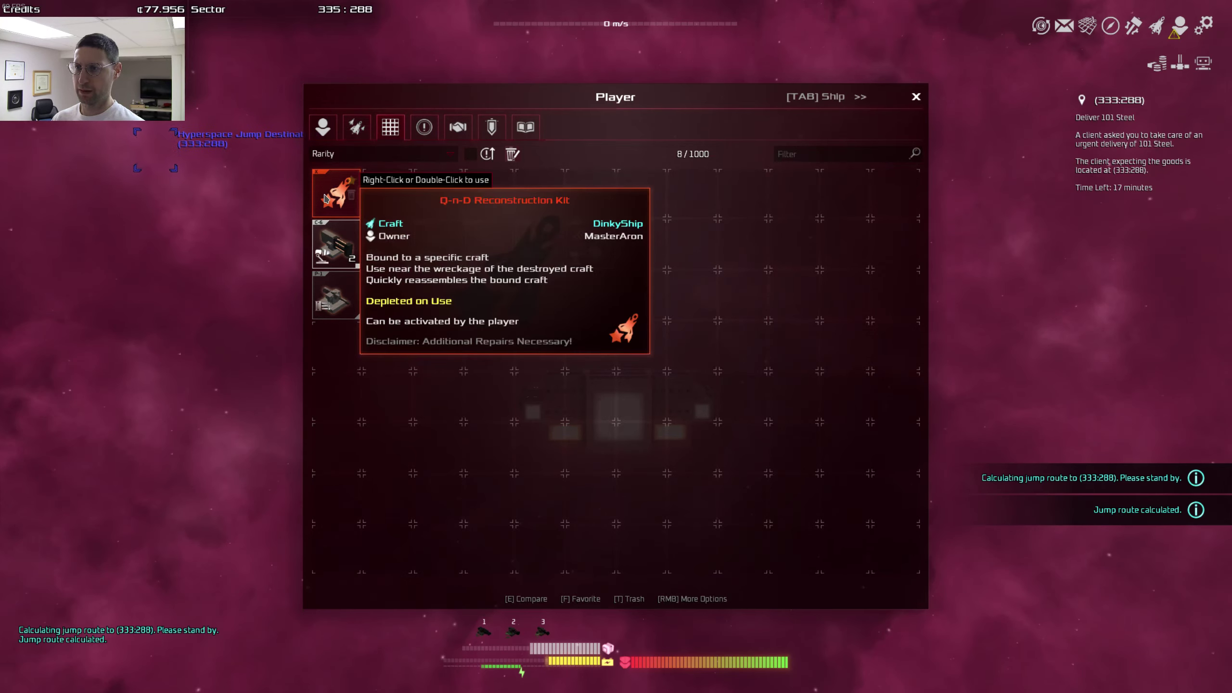
pyautogui.click(324, 135)
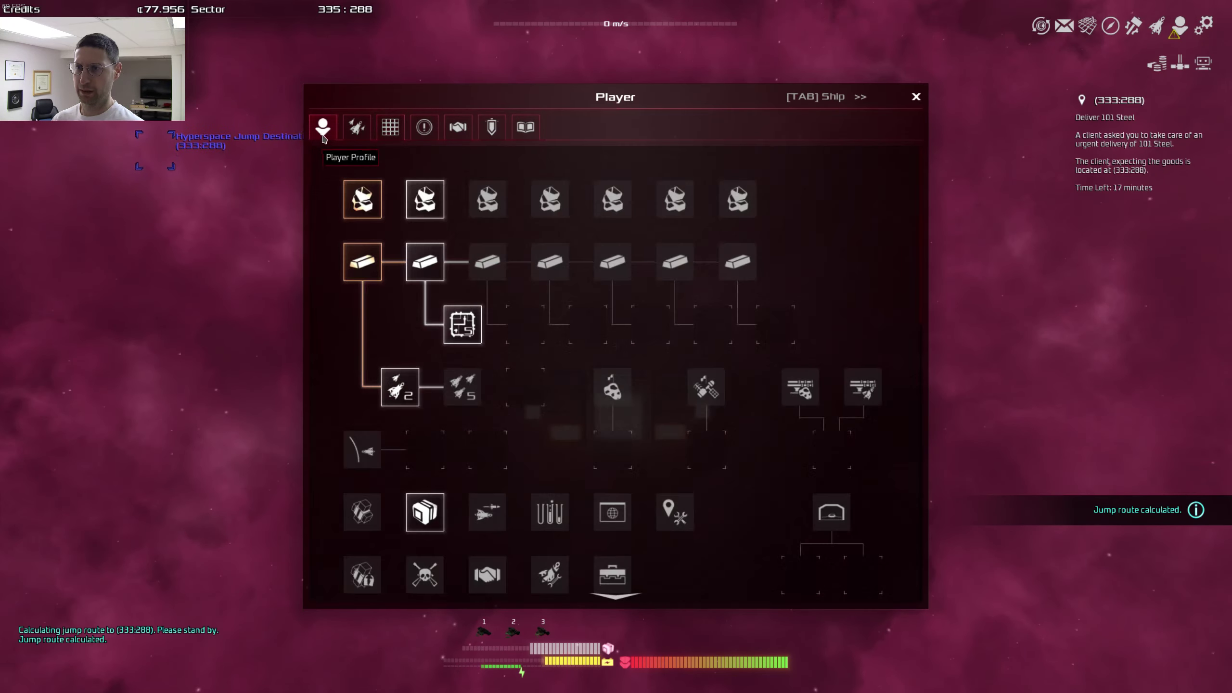
pyautogui.click(424, 128)
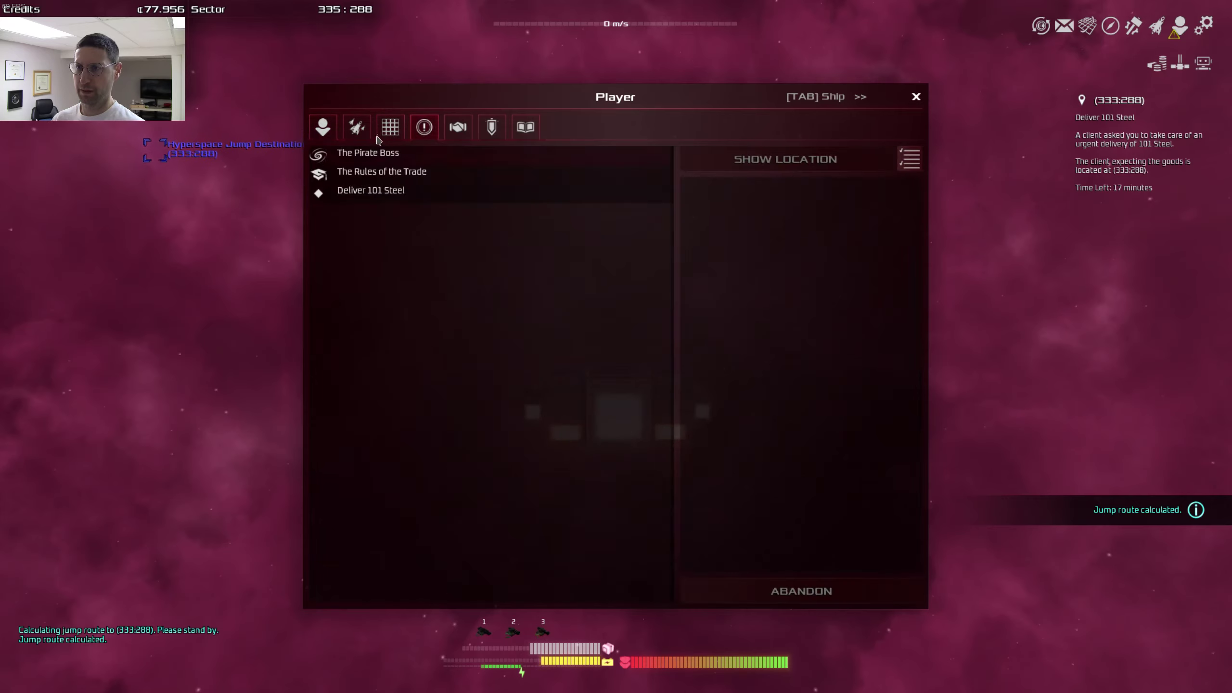
# Step: Close the player menu, fly forward and charge the hyperspace jump to 333:288
pyautogui.click(916, 96)
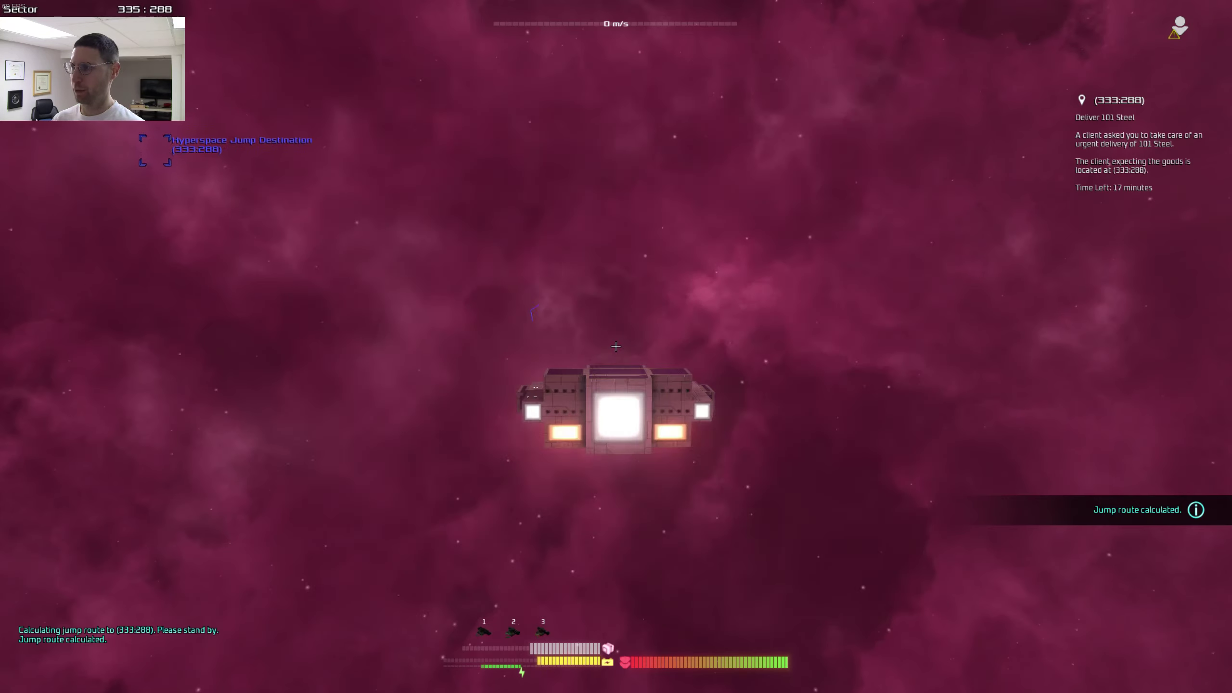
pyautogui.press('w')
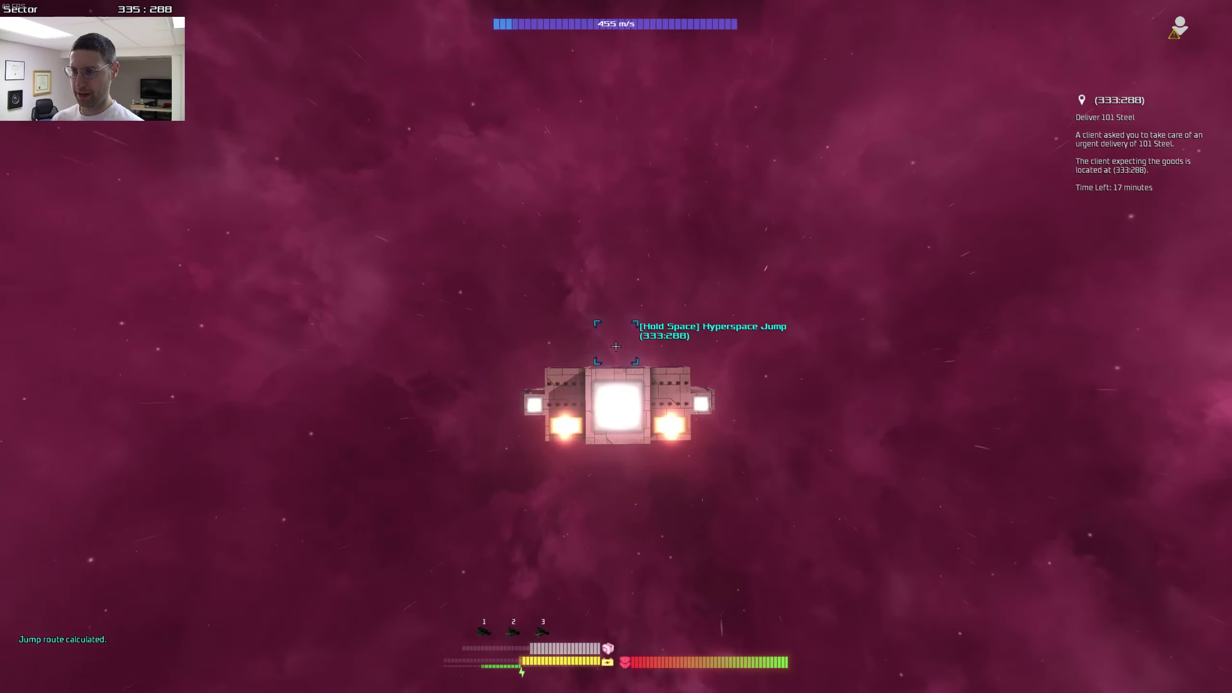
pyautogui.press('space')
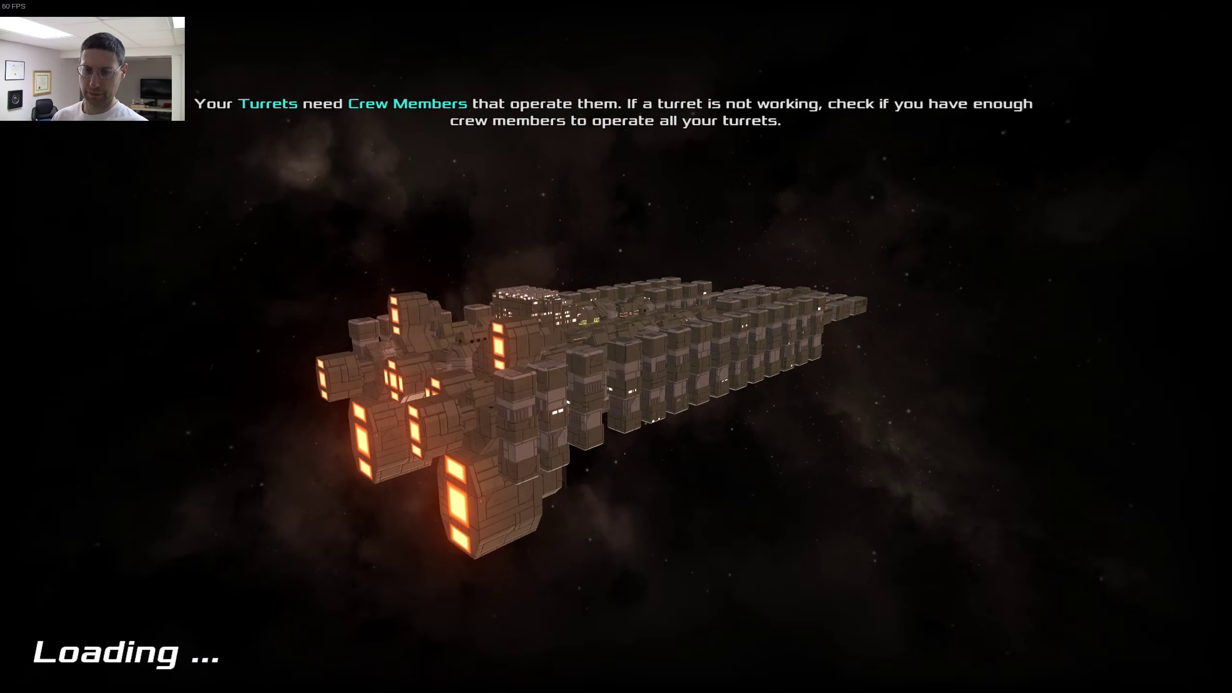
# Step: Continue past the 333:288 loading screen and fly up to Carbon Extractor S
pyautogui.press('space')
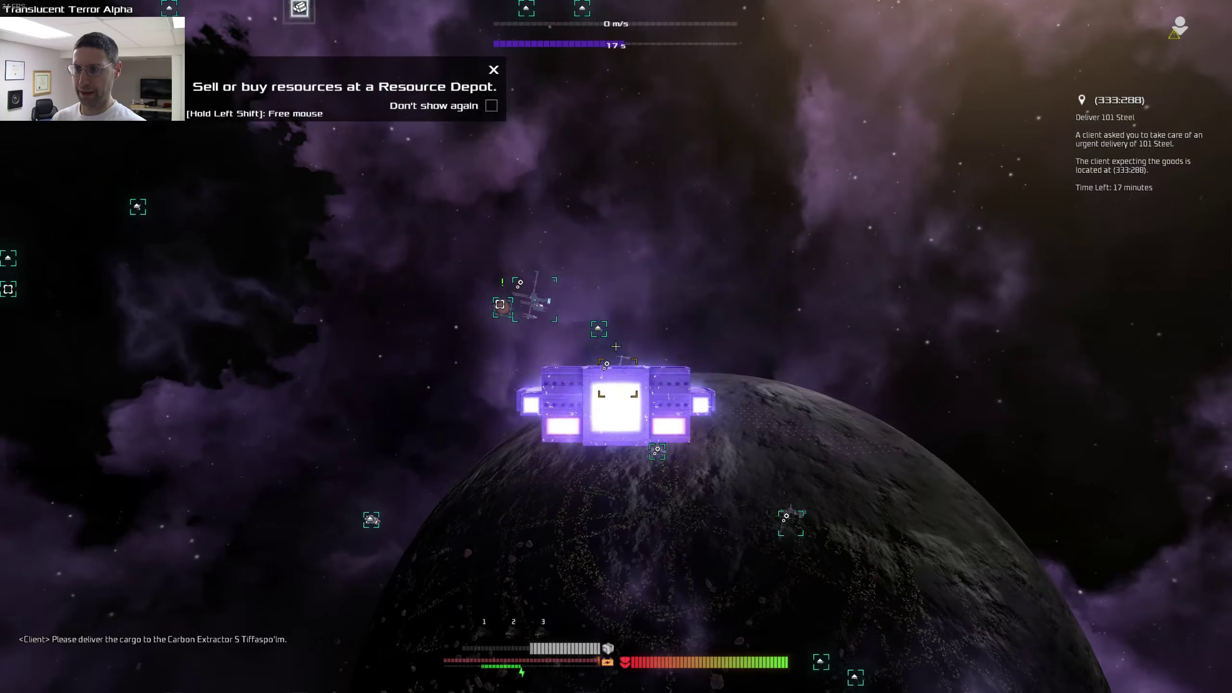
pyautogui.press('w')
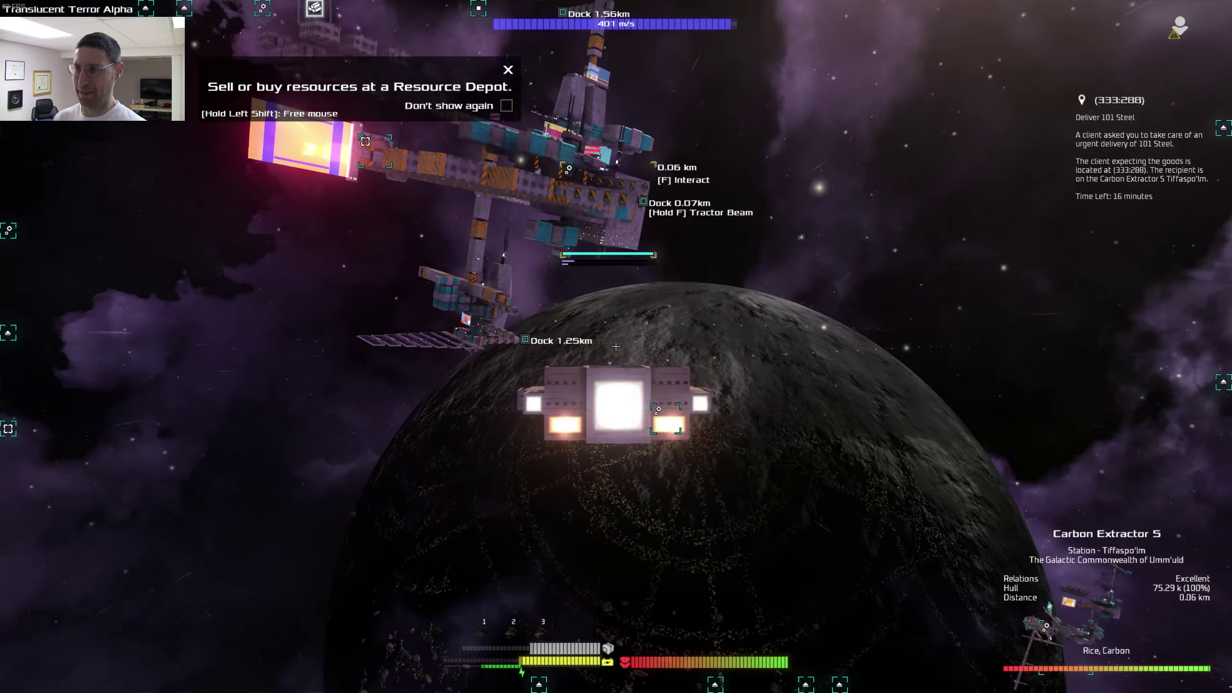
# Step: Hail Carbon Extractor S and briefly check its goods trading window
pyautogui.press('shift')
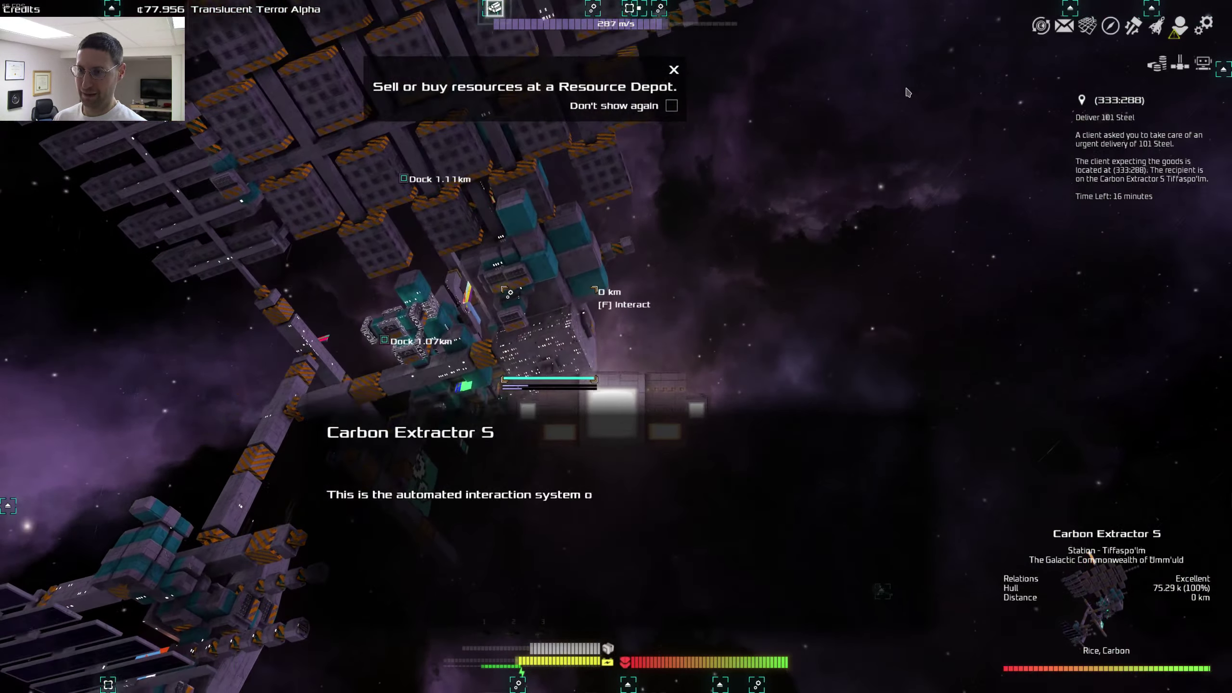
pyautogui.press('shift')
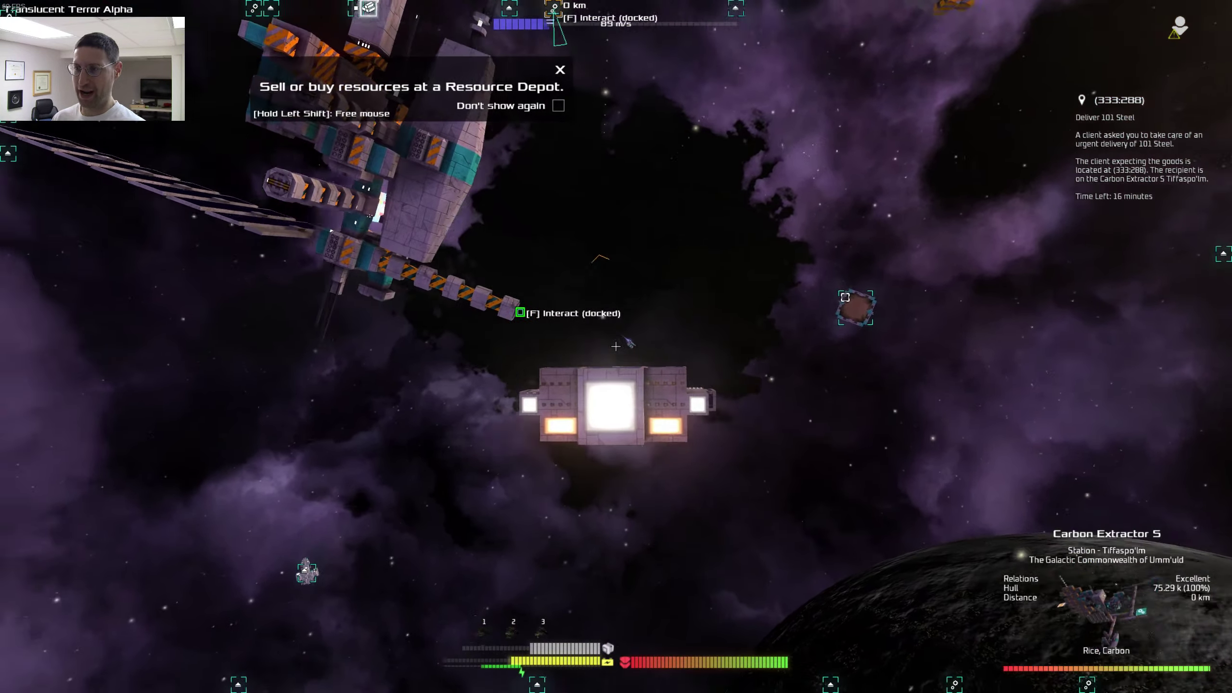
pyautogui.press('f')
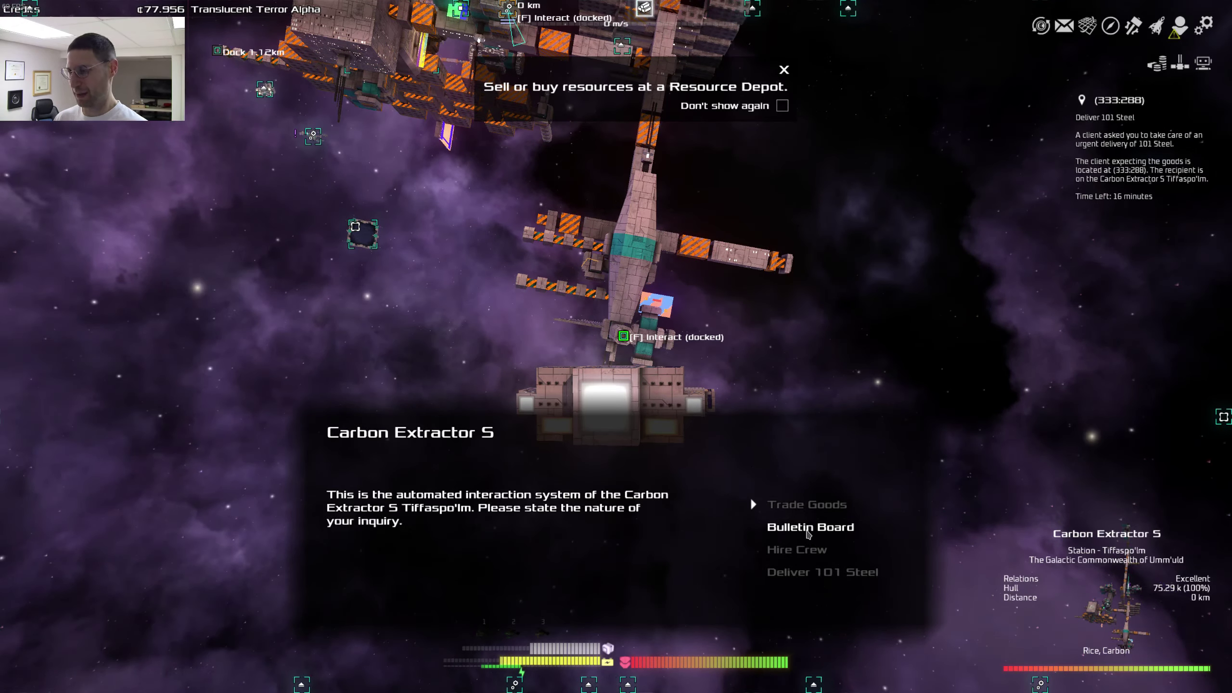
pyautogui.click(805, 504)
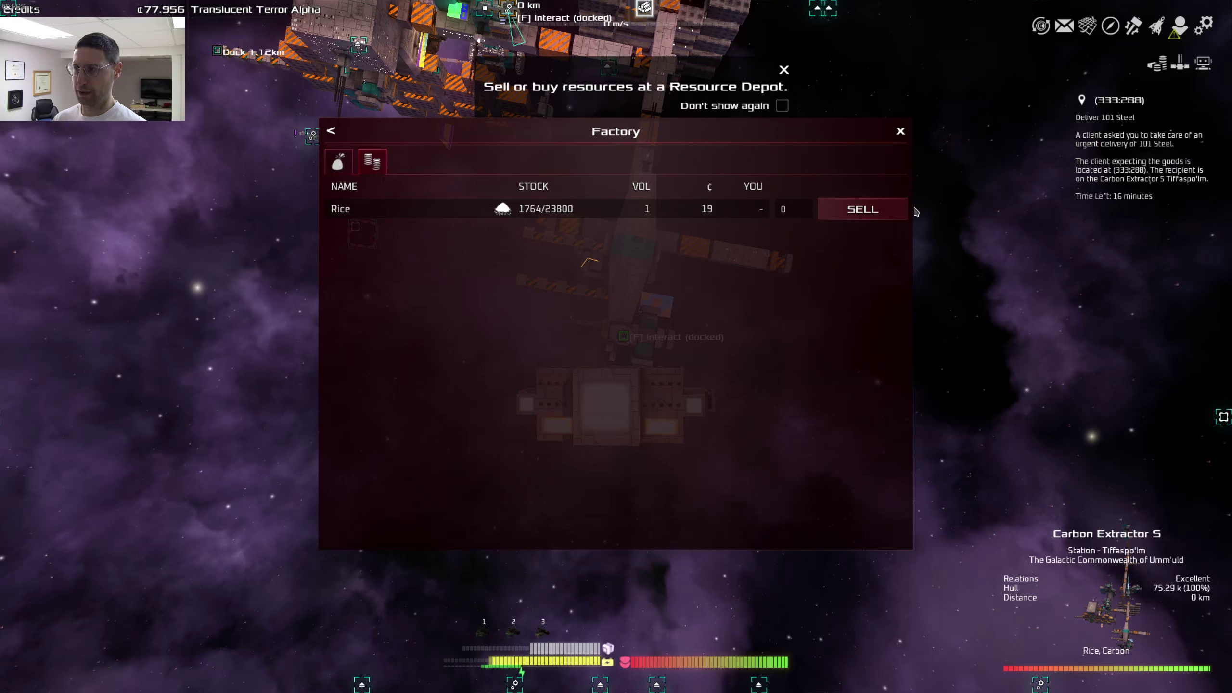
pyautogui.click(900, 132)
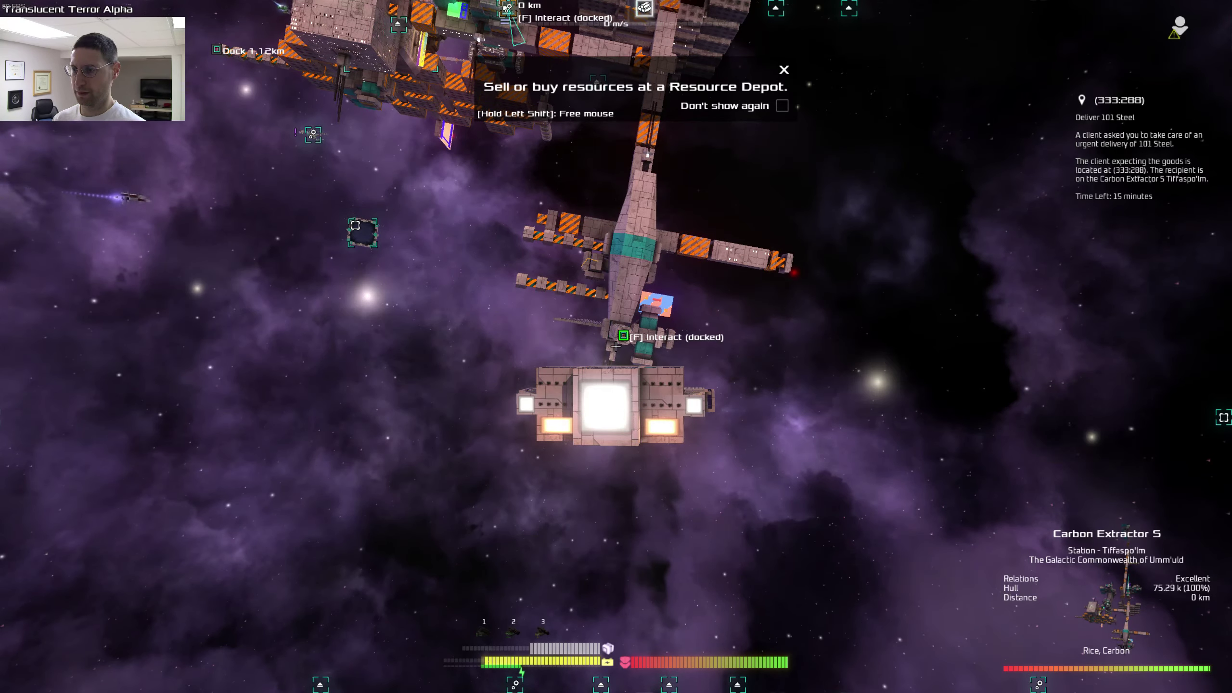
# Step: Hand over the 101 Steel for the 59,400-credit reward and close the dialog
pyautogui.press('f')
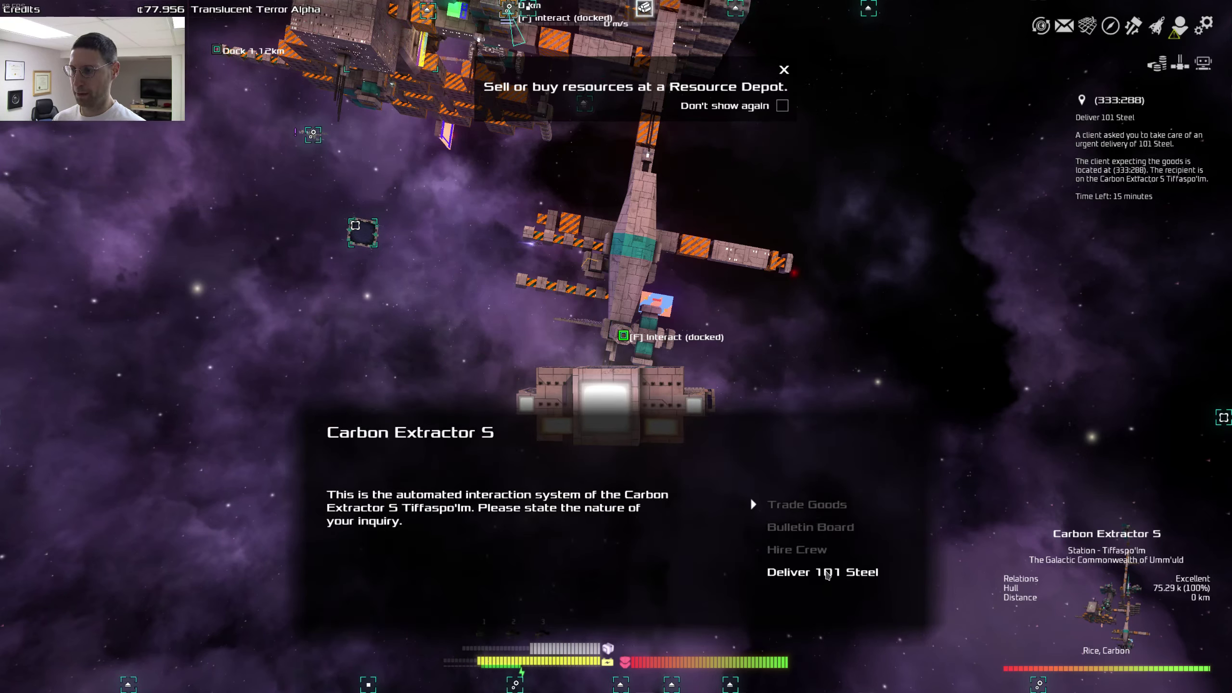
pyautogui.click(824, 573)
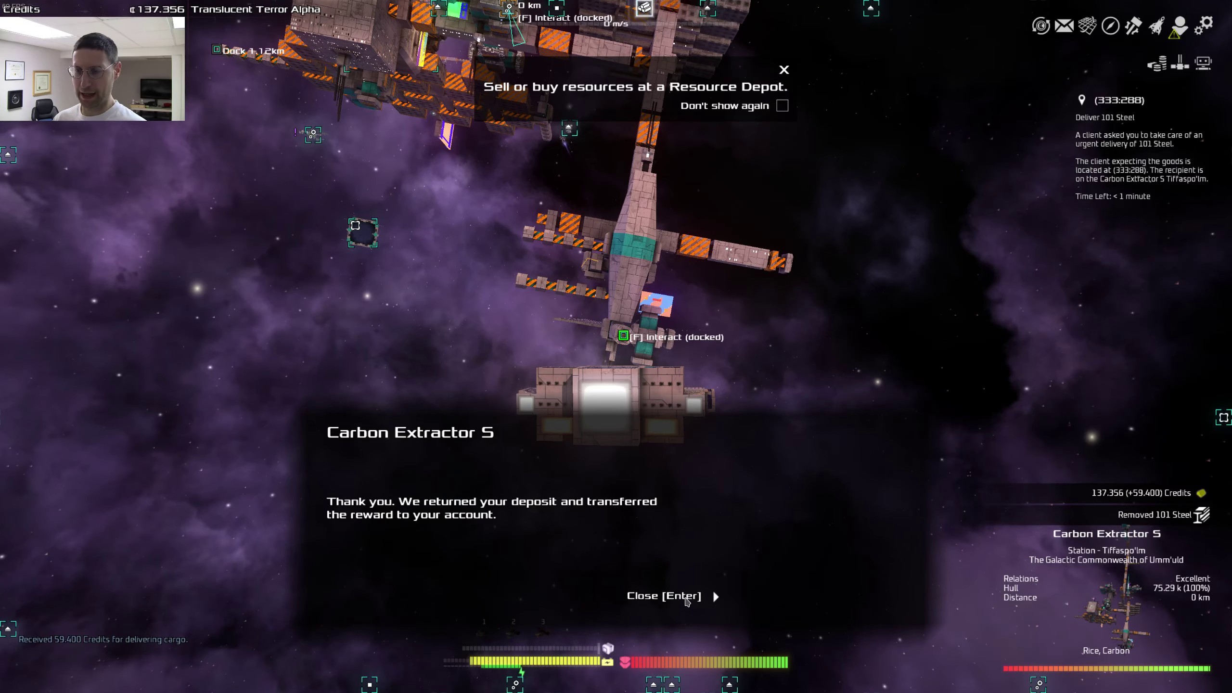
pyautogui.click(685, 596)
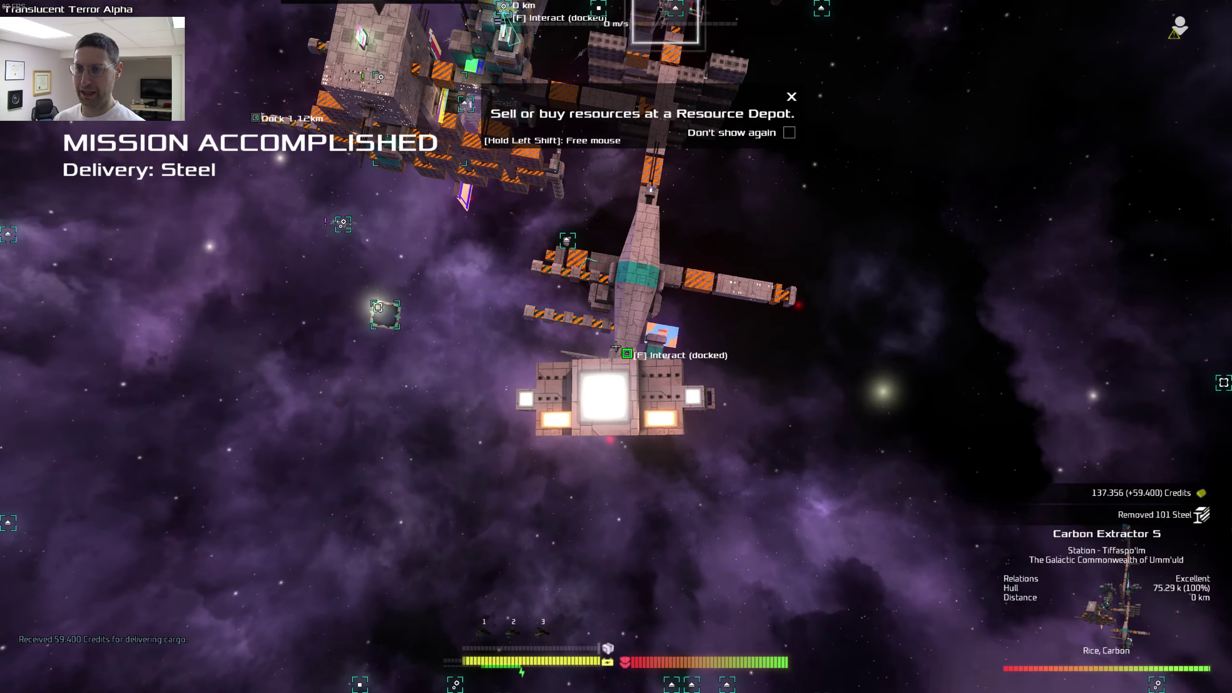
# Step: Look over Carbon Extractor S's bulletin board again, then close it
pyautogui.press('f')
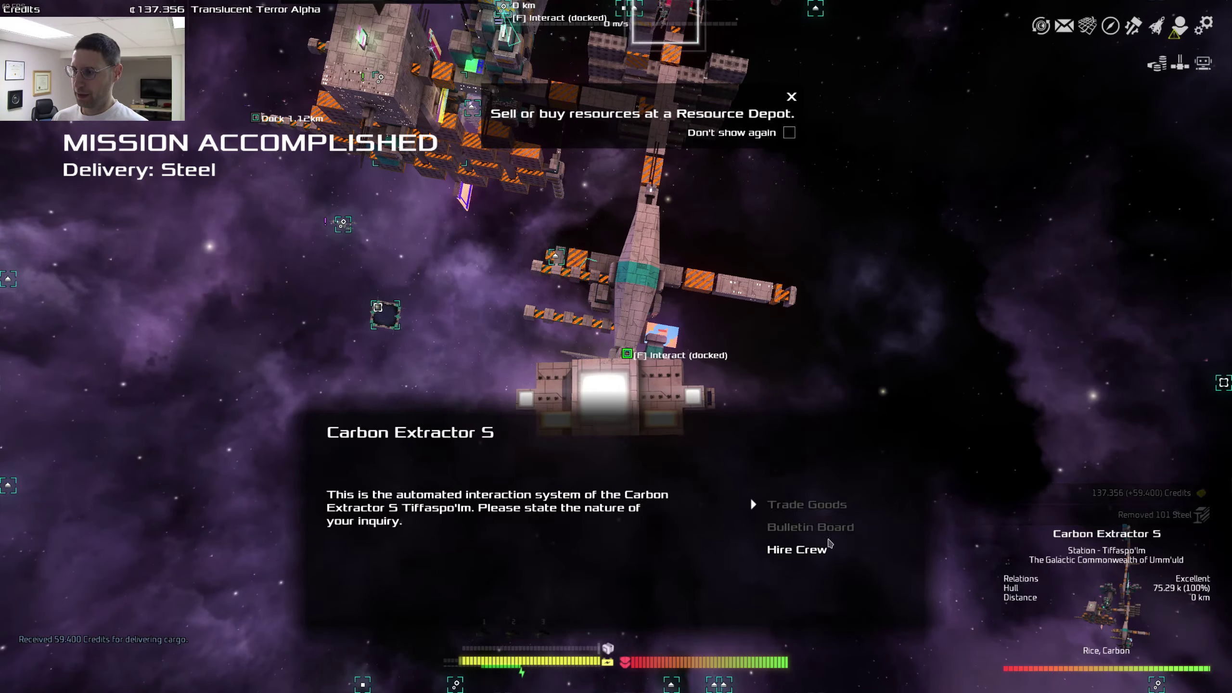
pyautogui.click(827, 535)
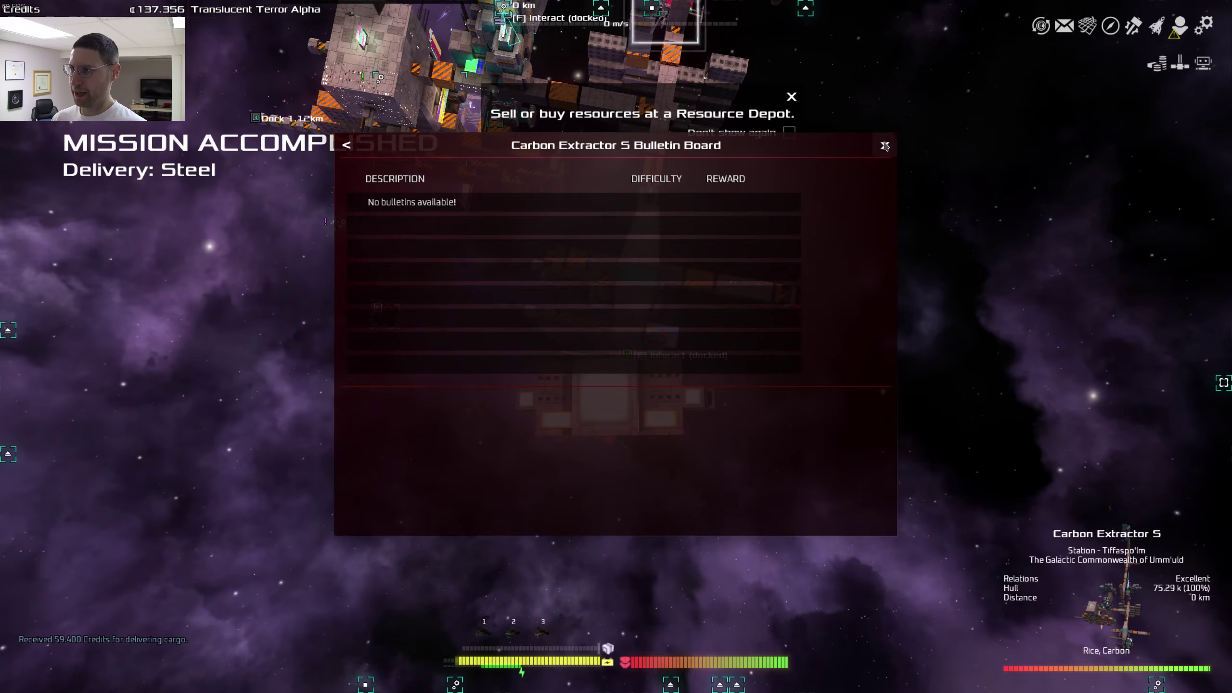
pyautogui.click(885, 146)
# Step: Fly away from the station and review the Trading Overview's list of goods to buy
pyautogui.press('w')
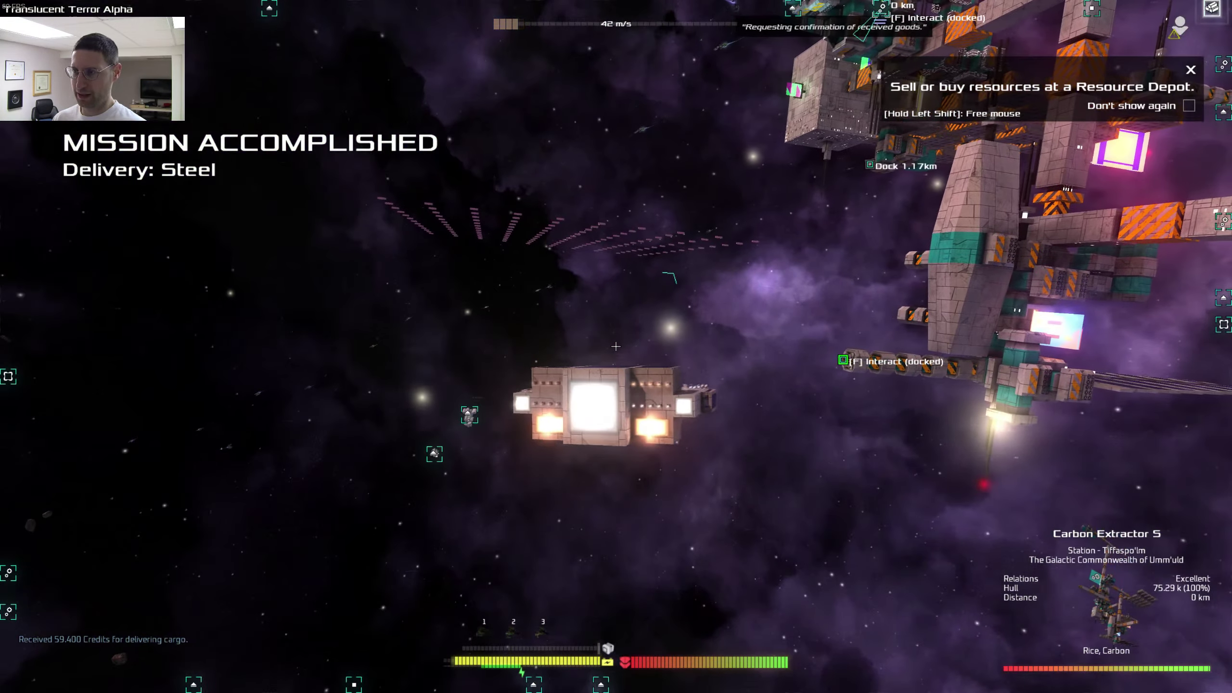
pyautogui.press('w')
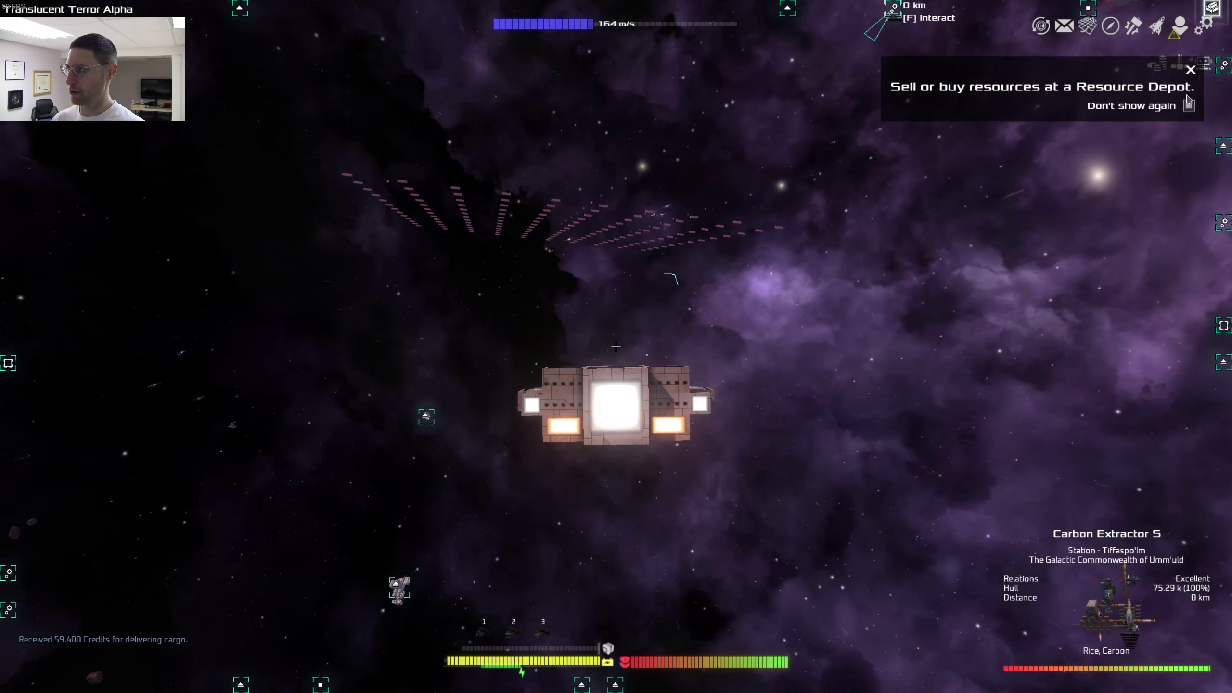
pyautogui.click(1191, 71)
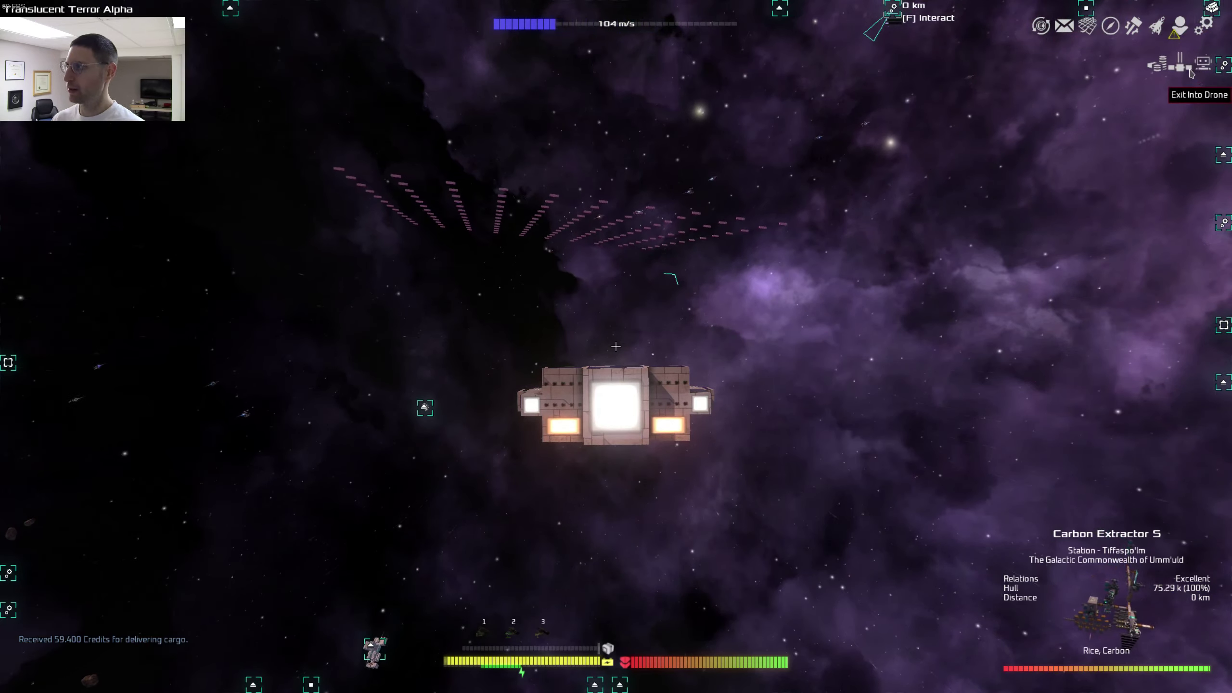
pyautogui.click(1163, 68)
pyautogui.click(365, 158)
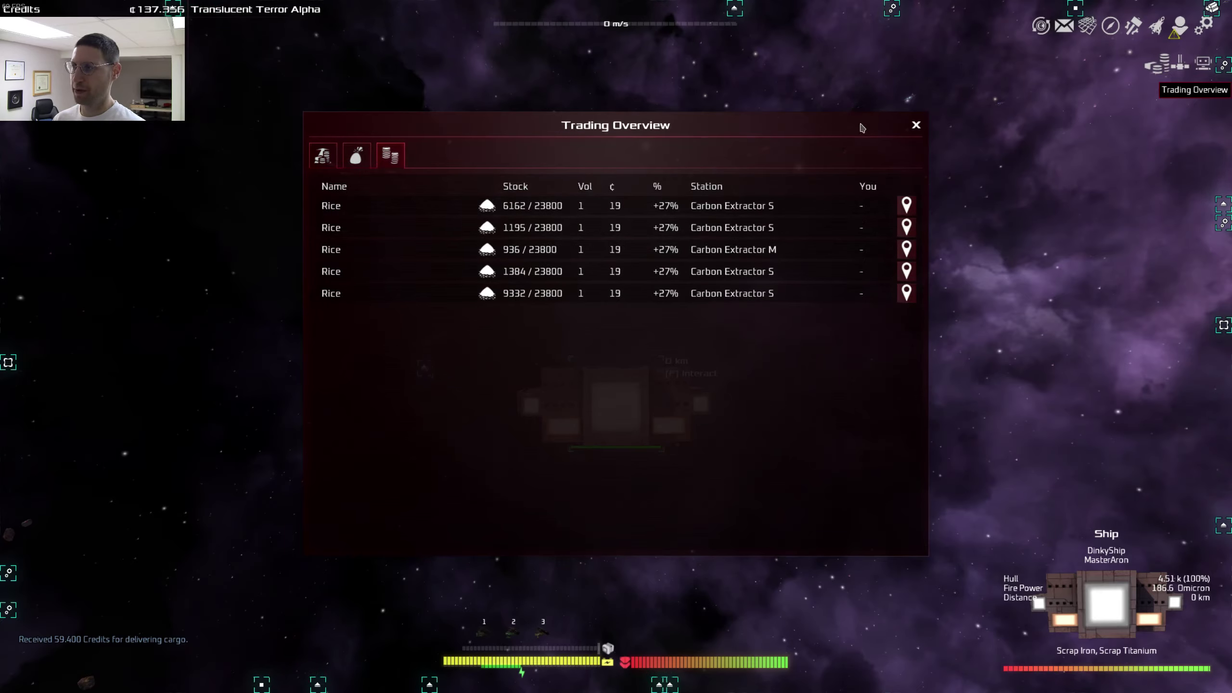
pyautogui.click(916, 127)
# Step: Send sector 329:288 to the navigation computer from the galaxy map while flying forward
pyautogui.press('w')
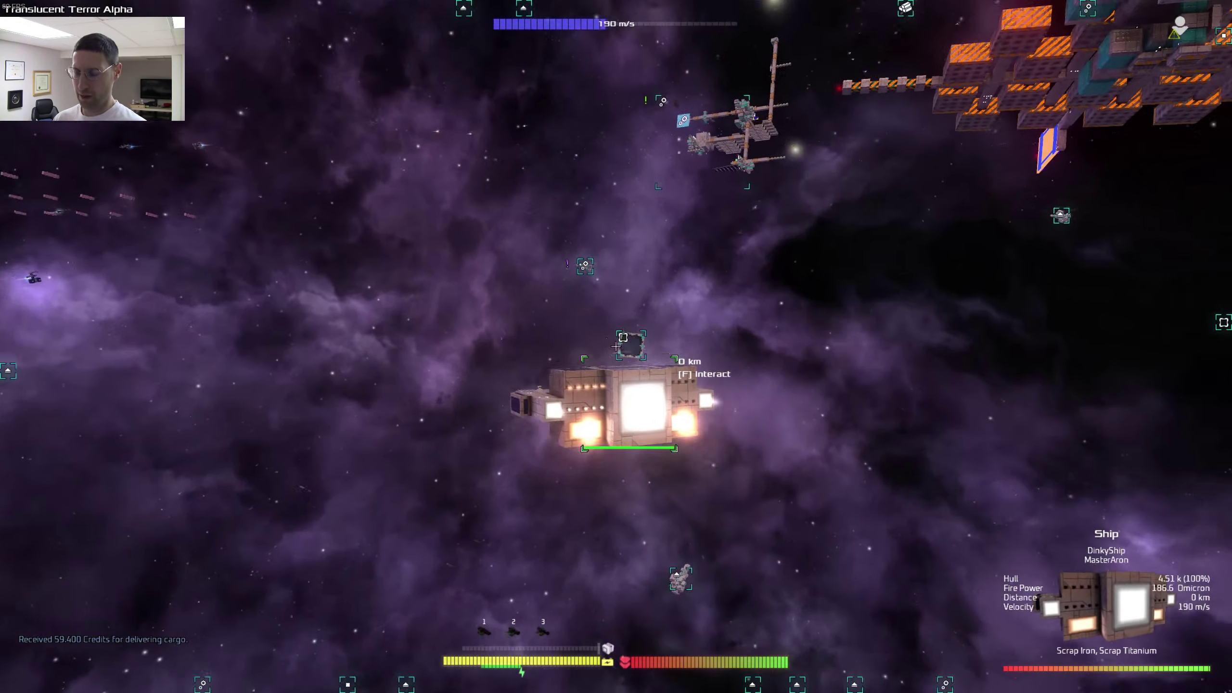
pyautogui.press('m')
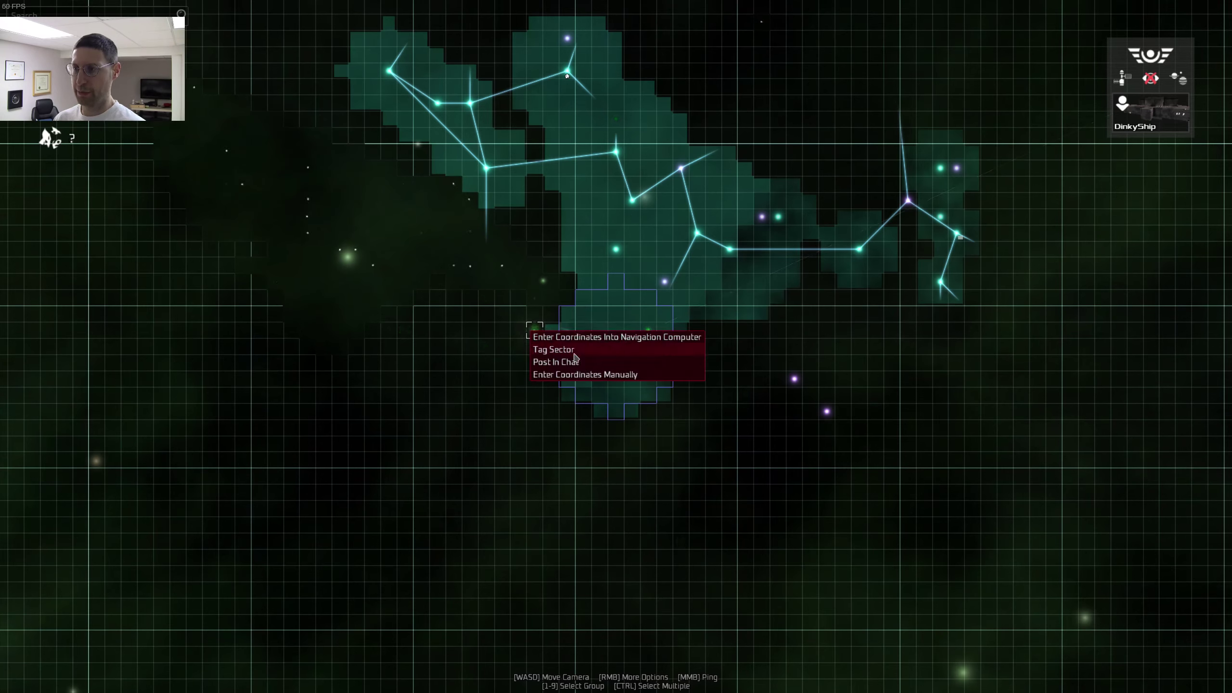
pyautogui.click(589, 337)
pyautogui.press('w')
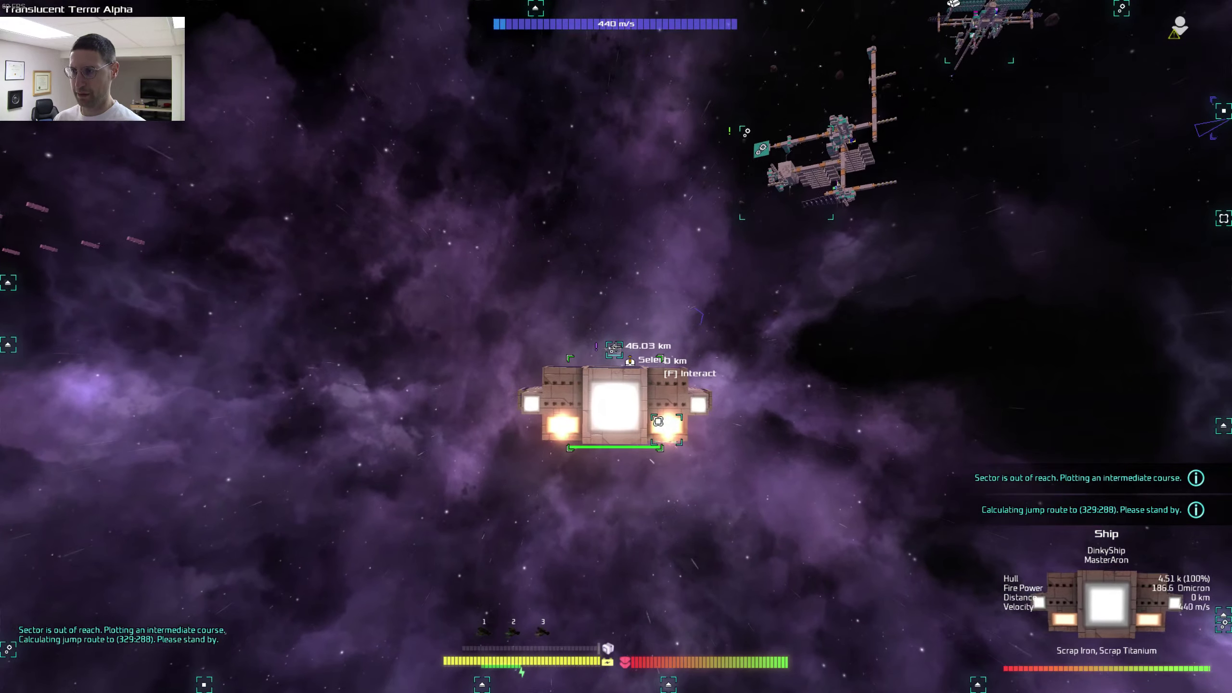
# Step: Hail Carbon Extractor S, inspect and try accepting Delivery: Carbon, then fly toward the station
pyautogui.click(612, 348)
pyautogui.press('f')
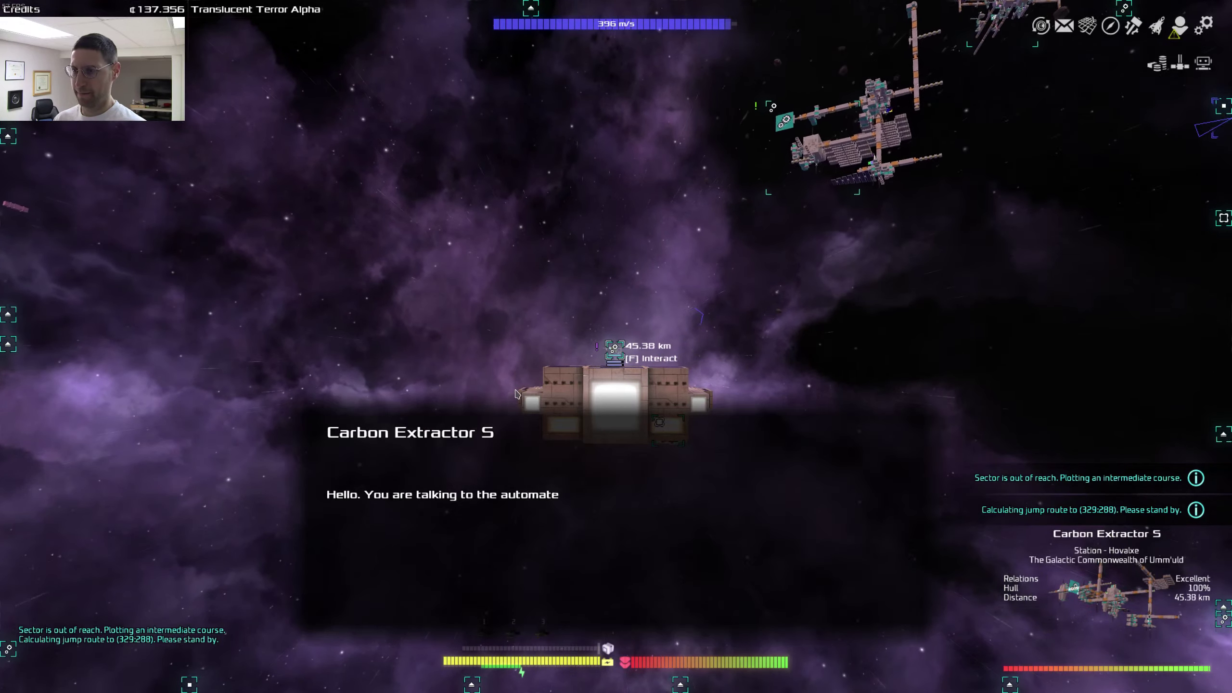
pyautogui.click(818, 543)
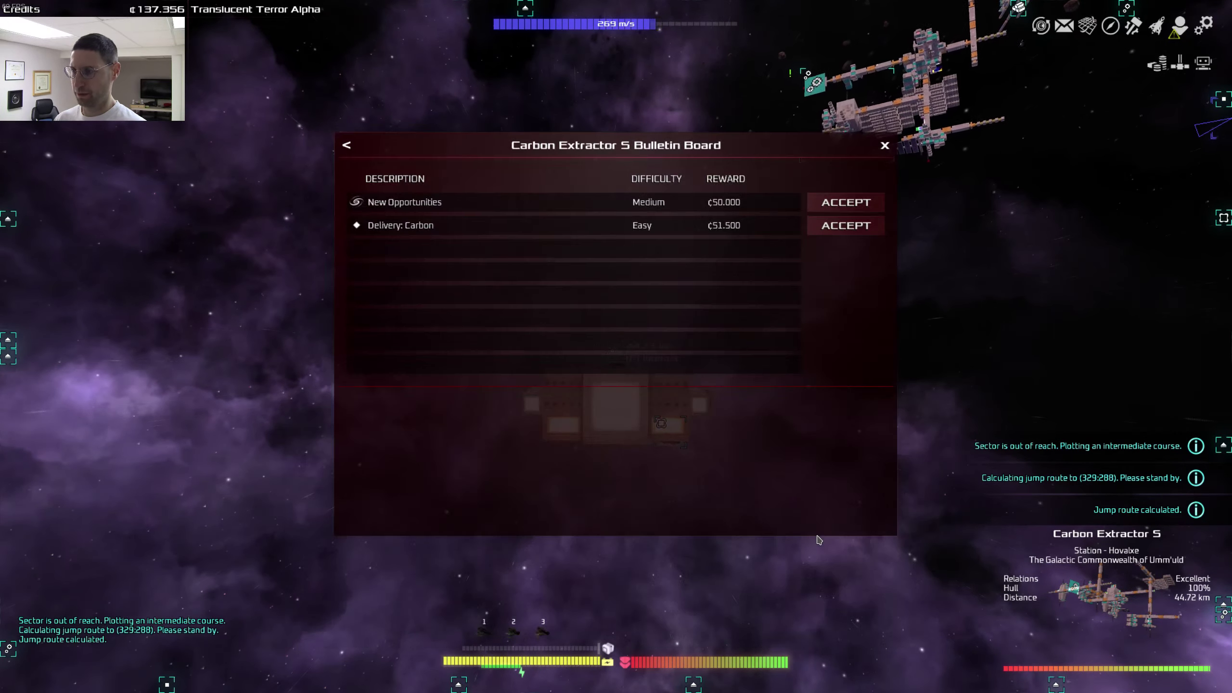
pyautogui.click(656, 226)
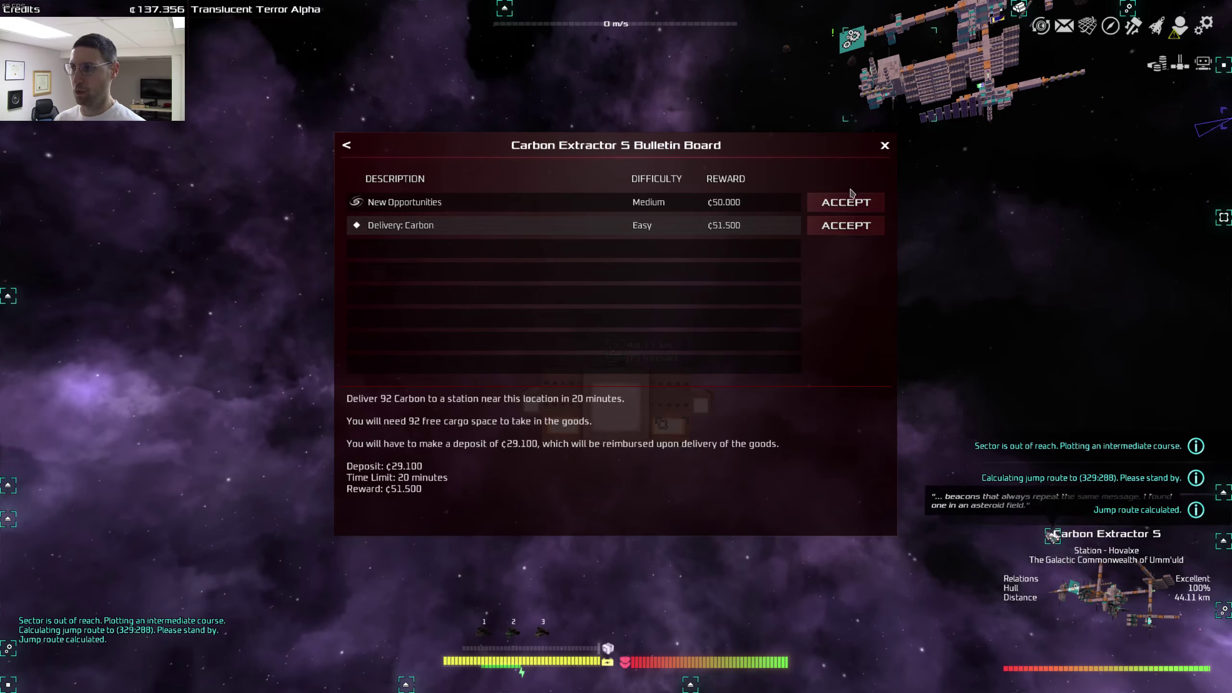
pyautogui.click(844, 226)
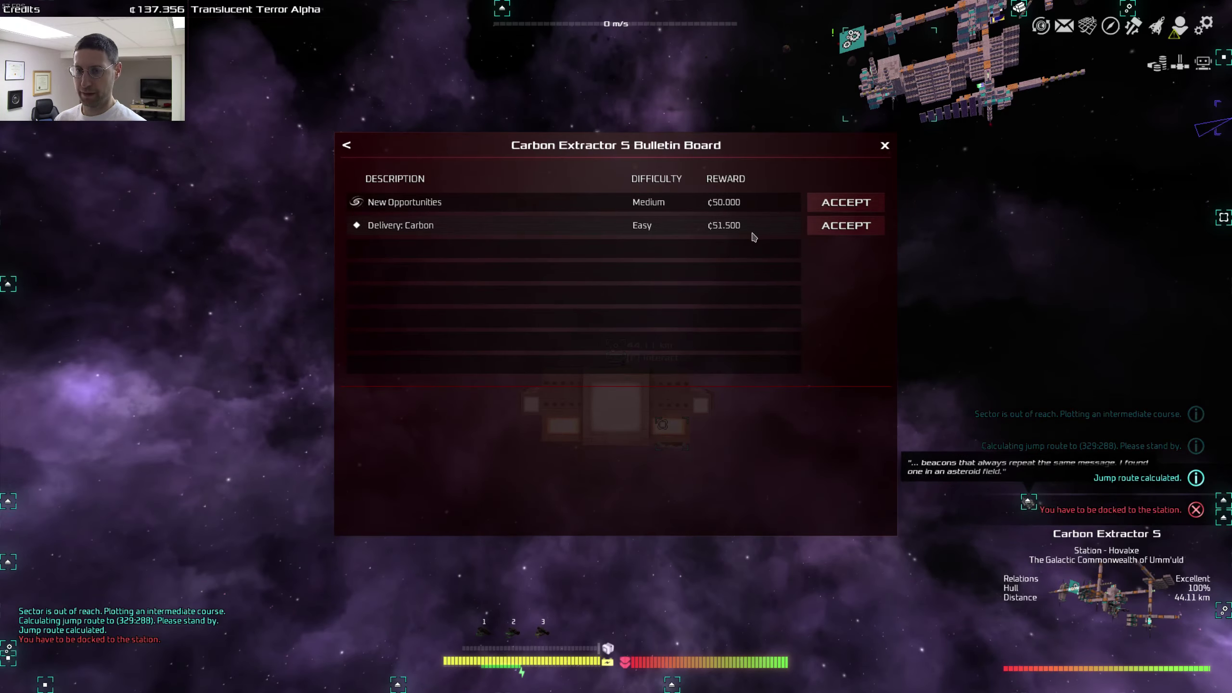
pyautogui.press('Escape')
pyautogui.press('w')
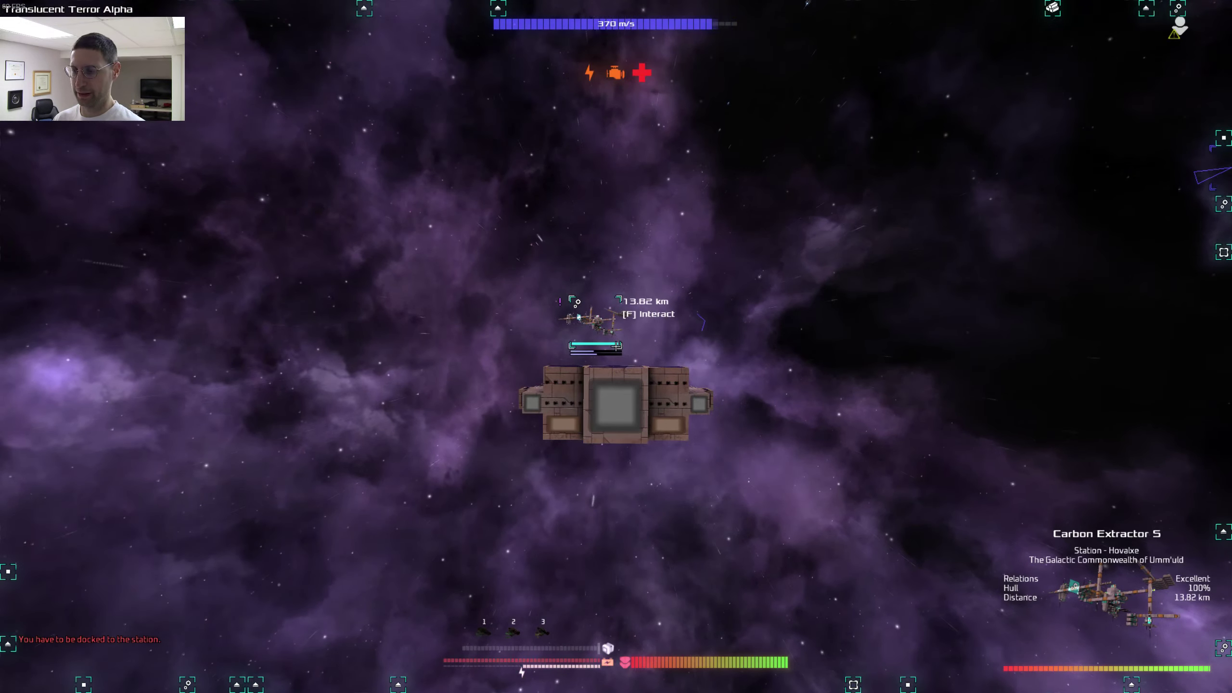
# Step: Boost toward Carbon Extractor S, then brake and dock, coming to a full stop
pyautogui.press('w')
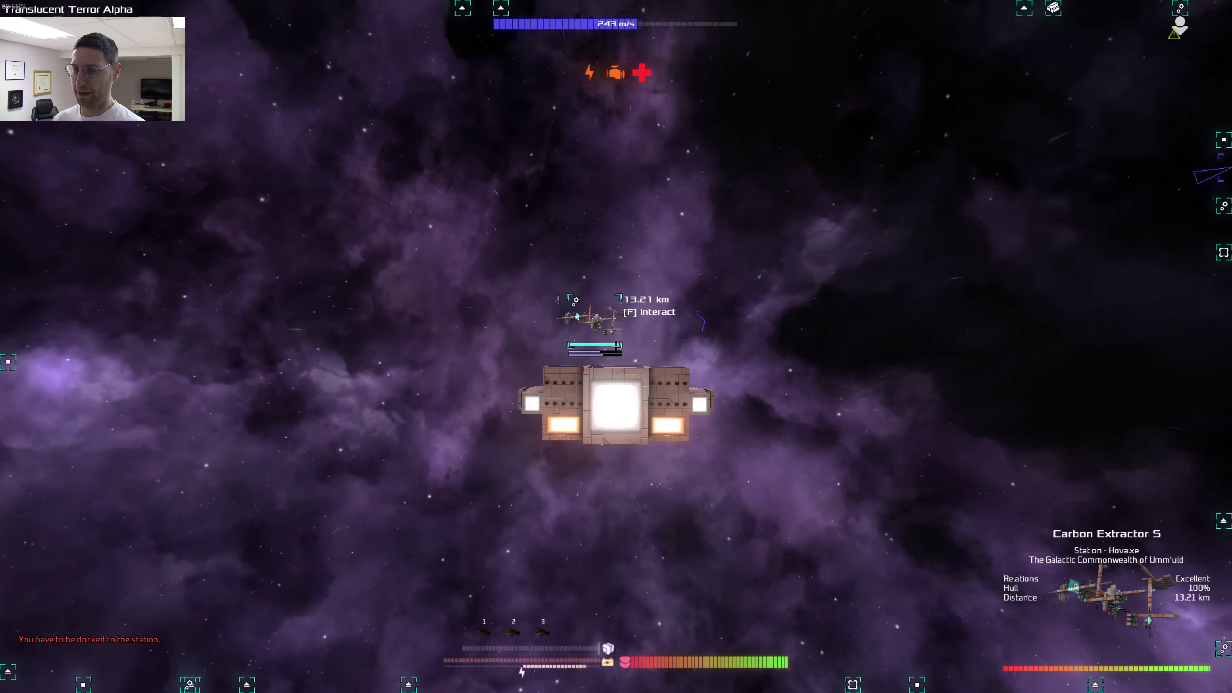
pyautogui.press('w')
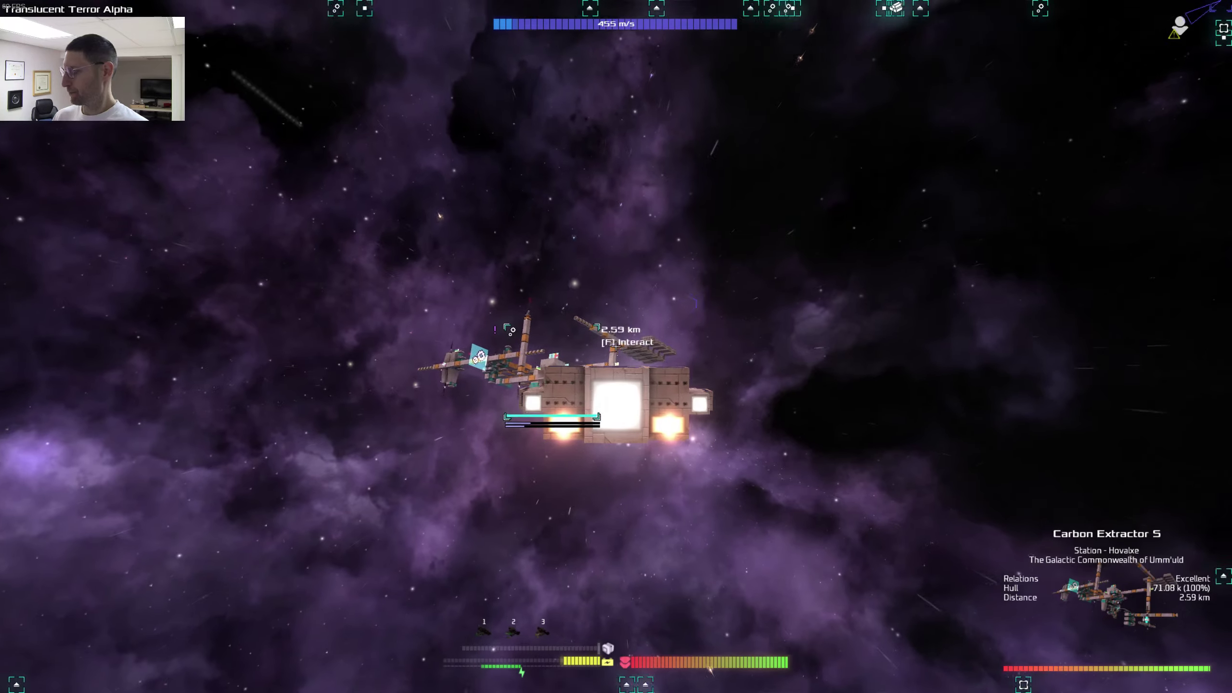
pyautogui.press('s')
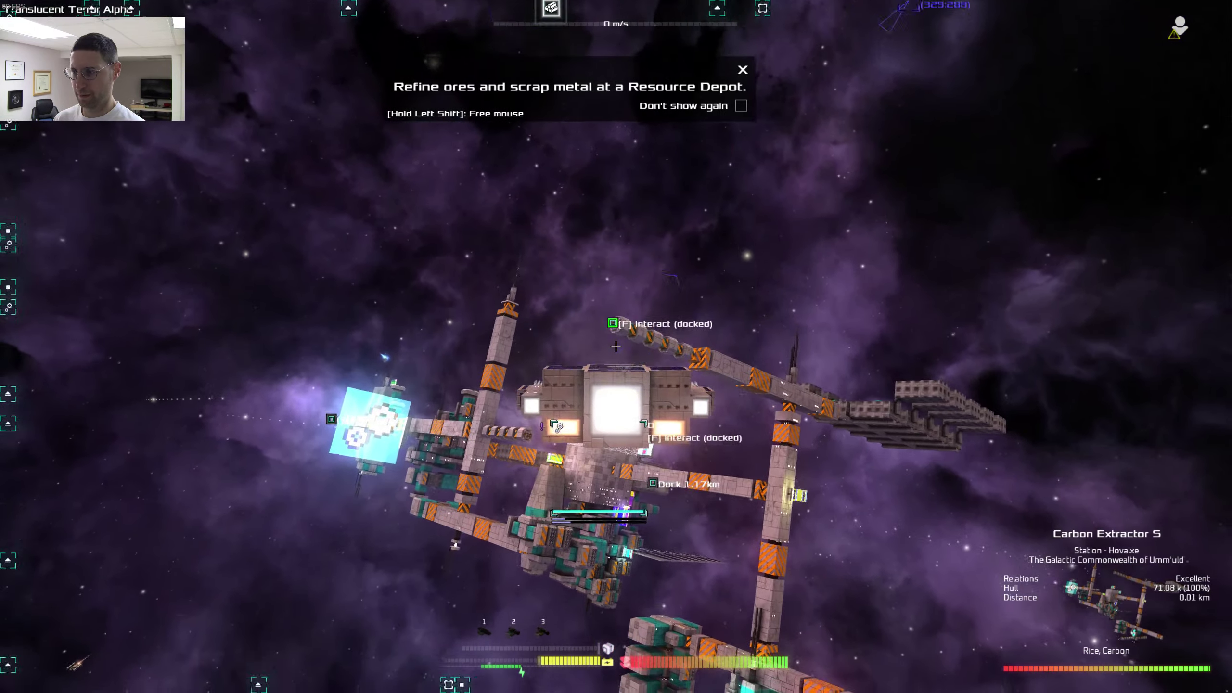
# Step: Accept Delivery: Carbon from the mission board, loading 92 Carbon for sector 325:288
pyautogui.press('f')
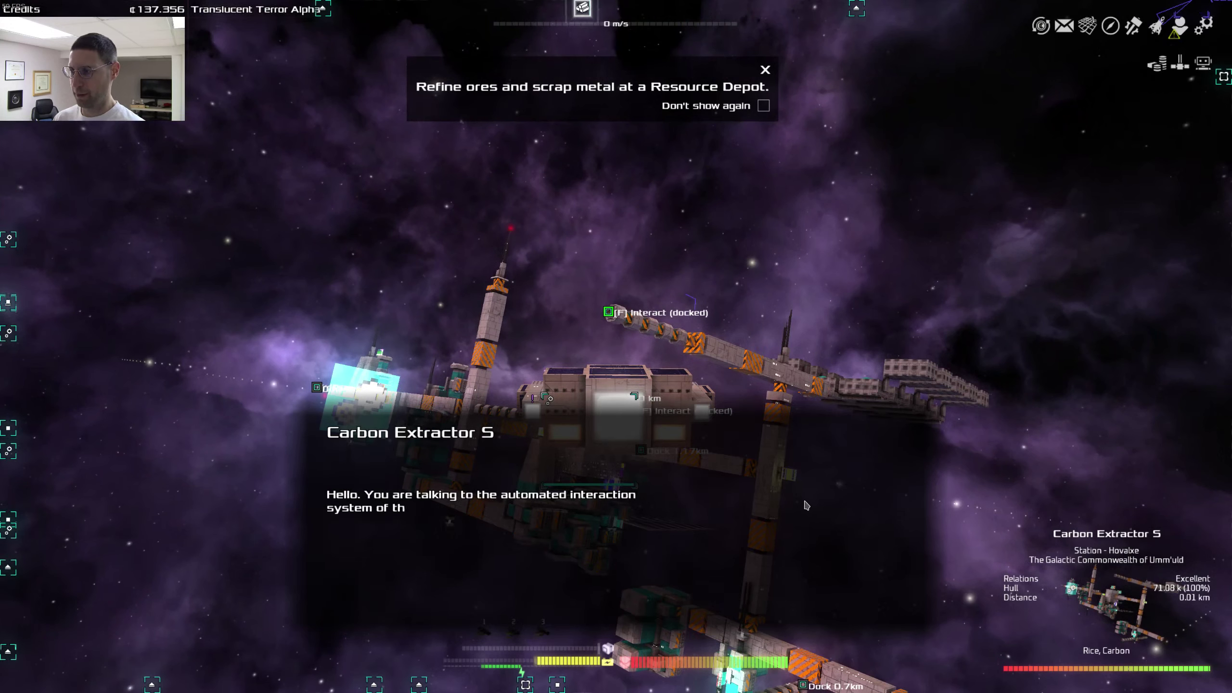
pyautogui.click(810, 527)
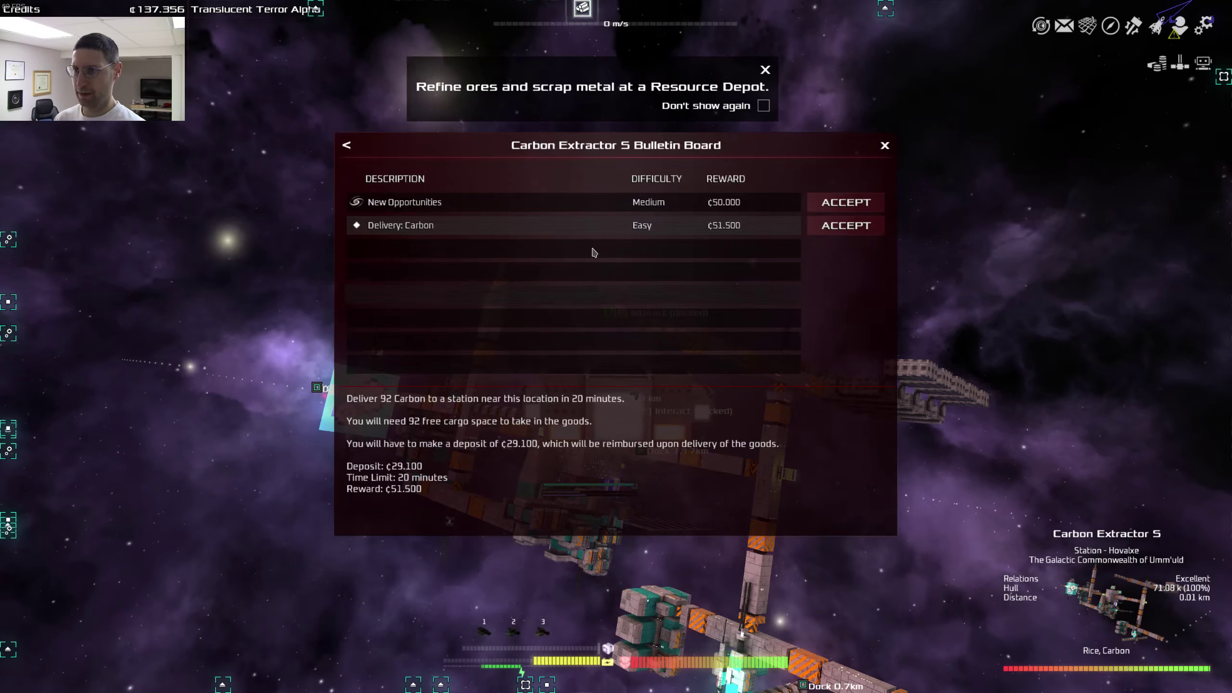
pyautogui.click(870, 226)
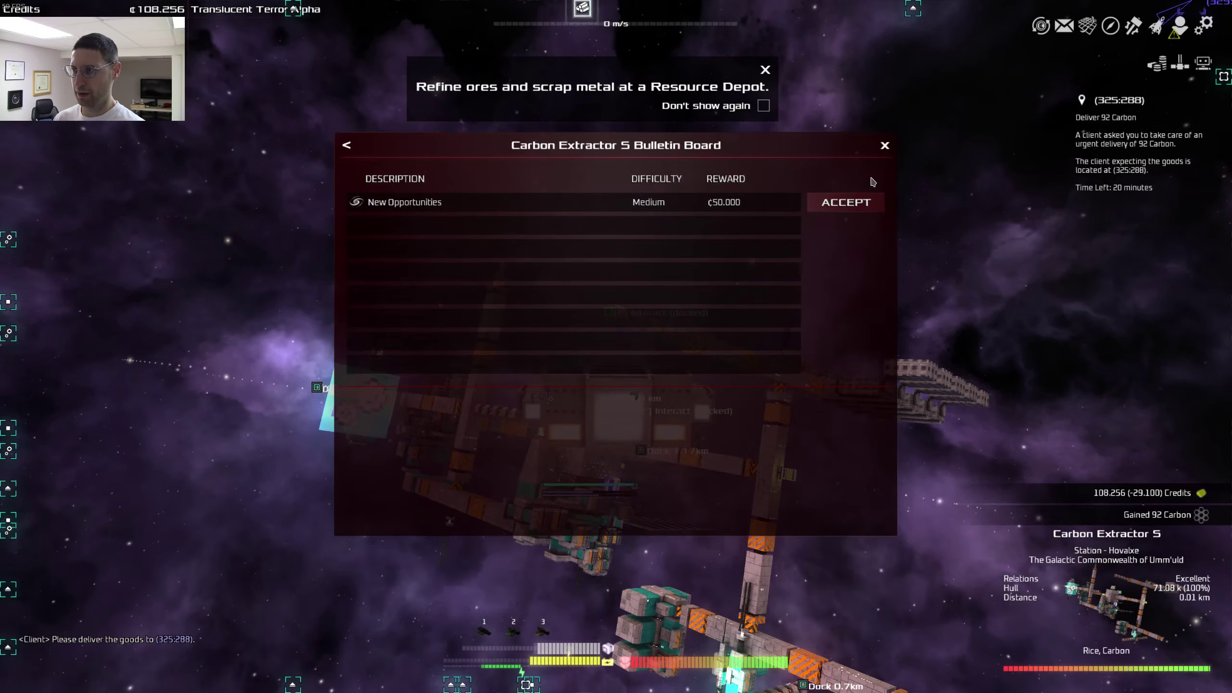
pyautogui.click(885, 147)
# Step: Undock, check the 329:288 route on the galaxy map, and head for the jump point
pyautogui.press('w')
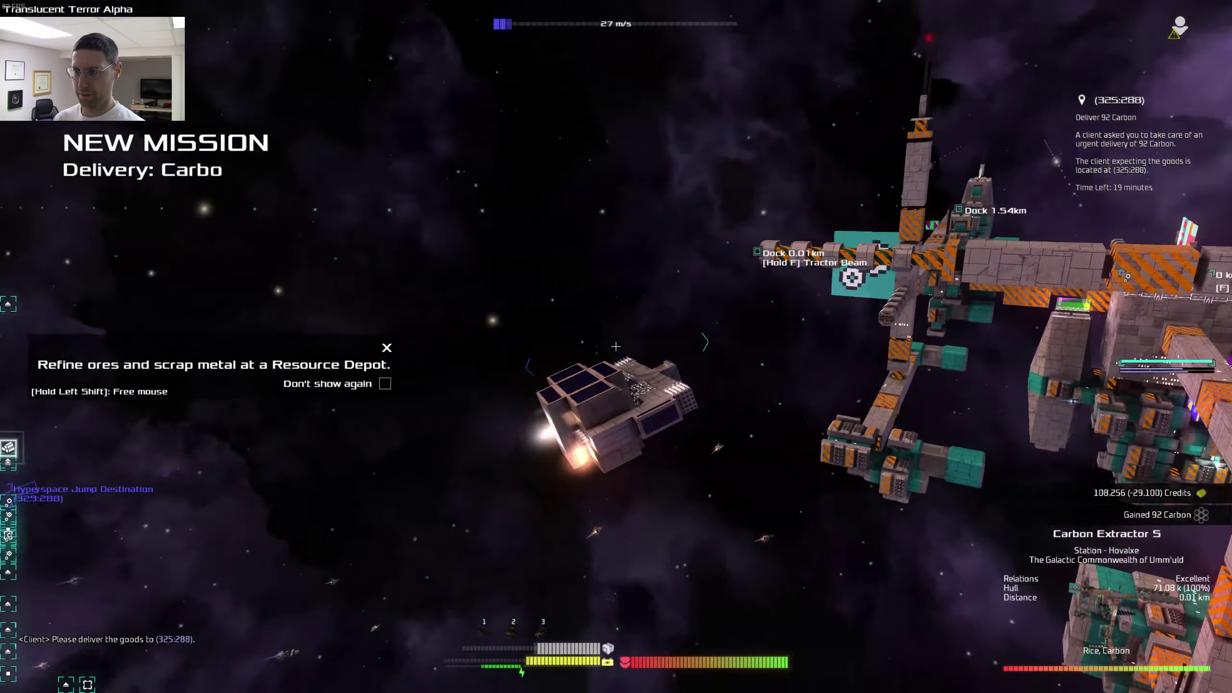
pyautogui.press('w')
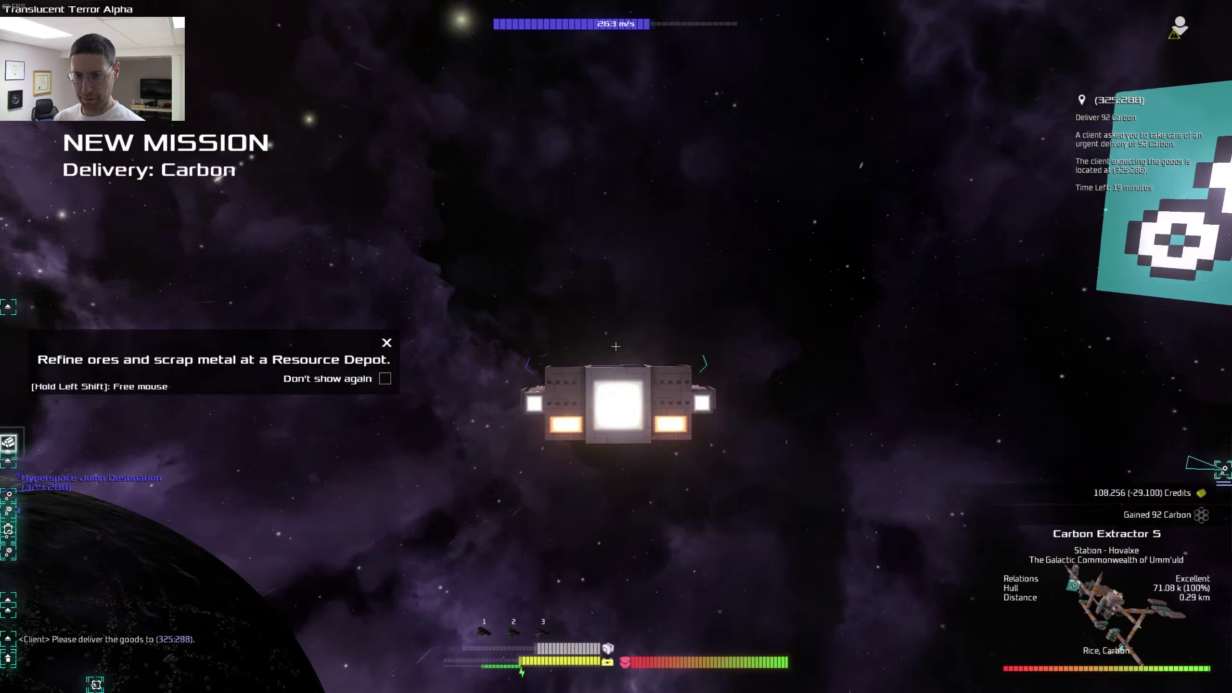
pyautogui.press('m')
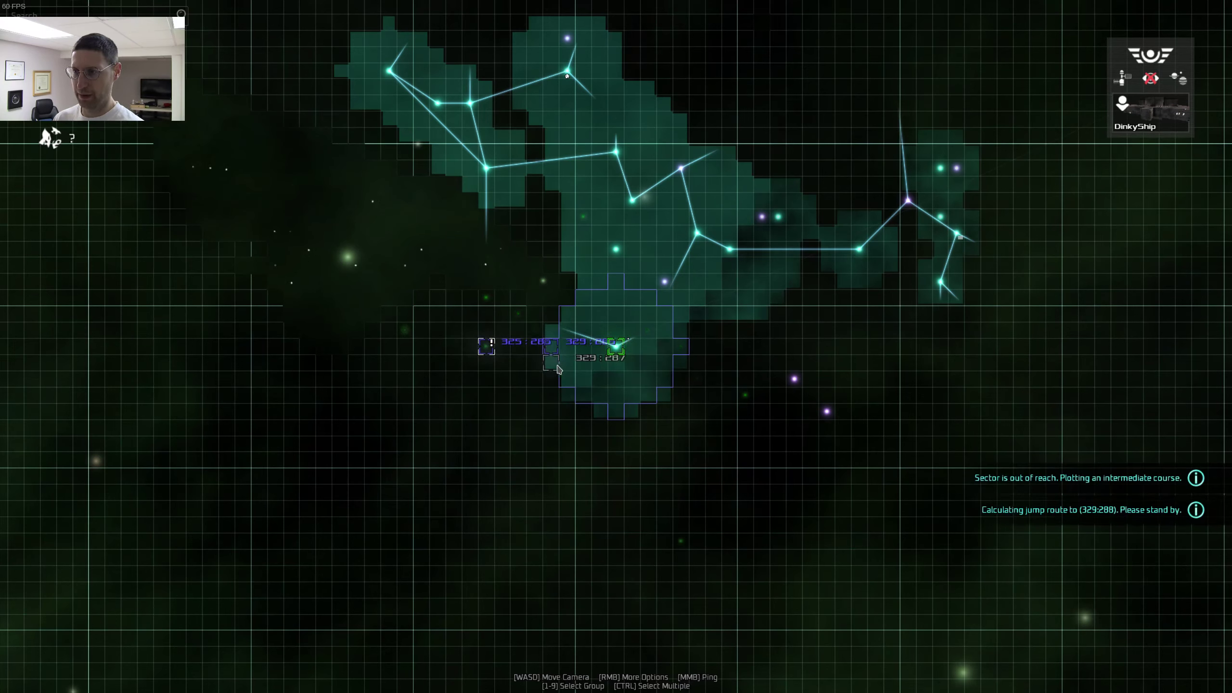
pyautogui.press('m')
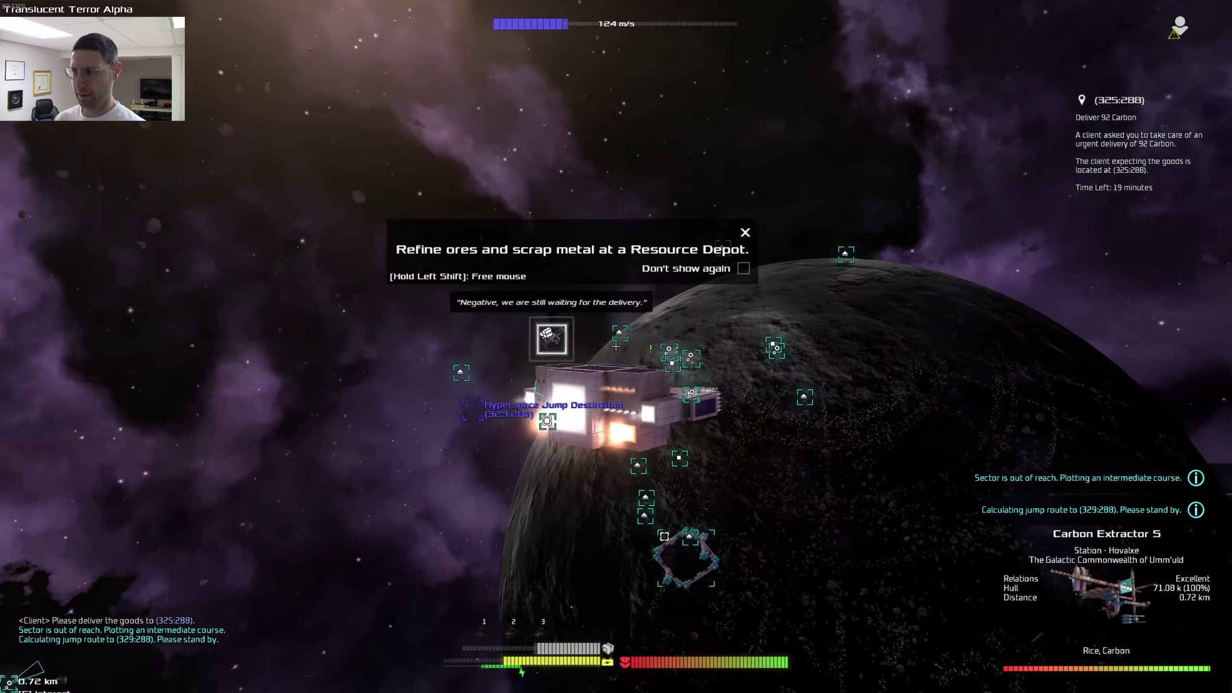
pyautogui.press('w')
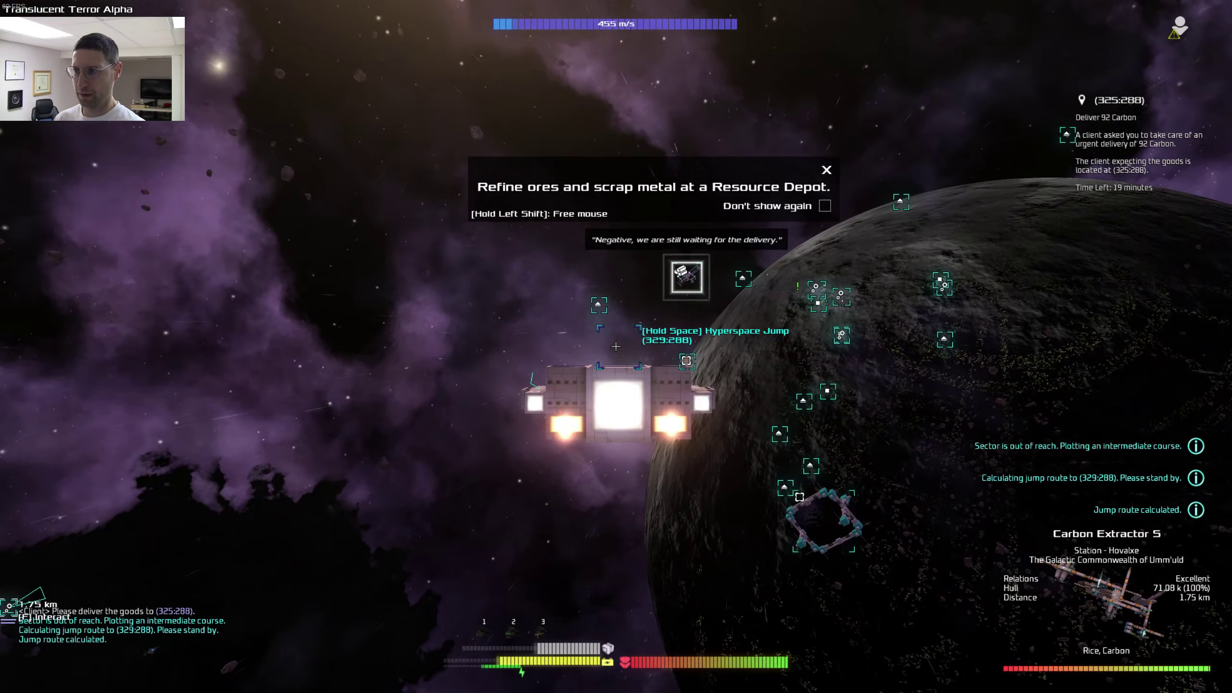
# Step: Jump to 329:288, fly around the new sector, and open the ship's energy window
pyautogui.press('space')
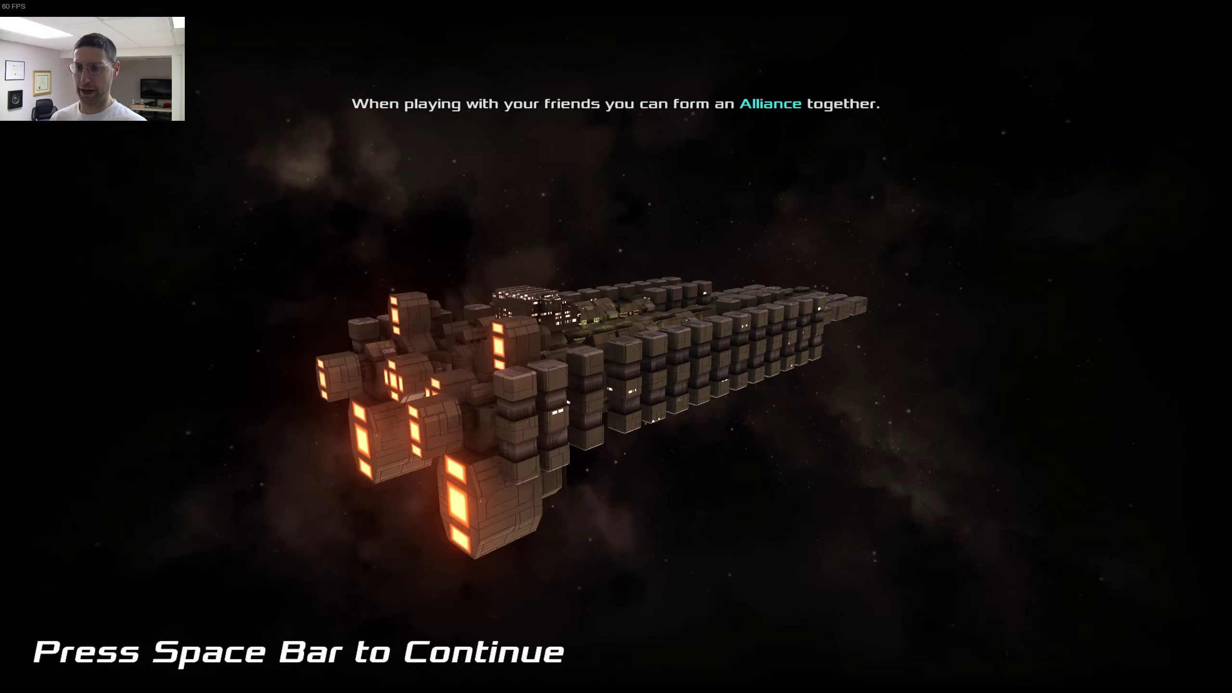
pyautogui.press('space')
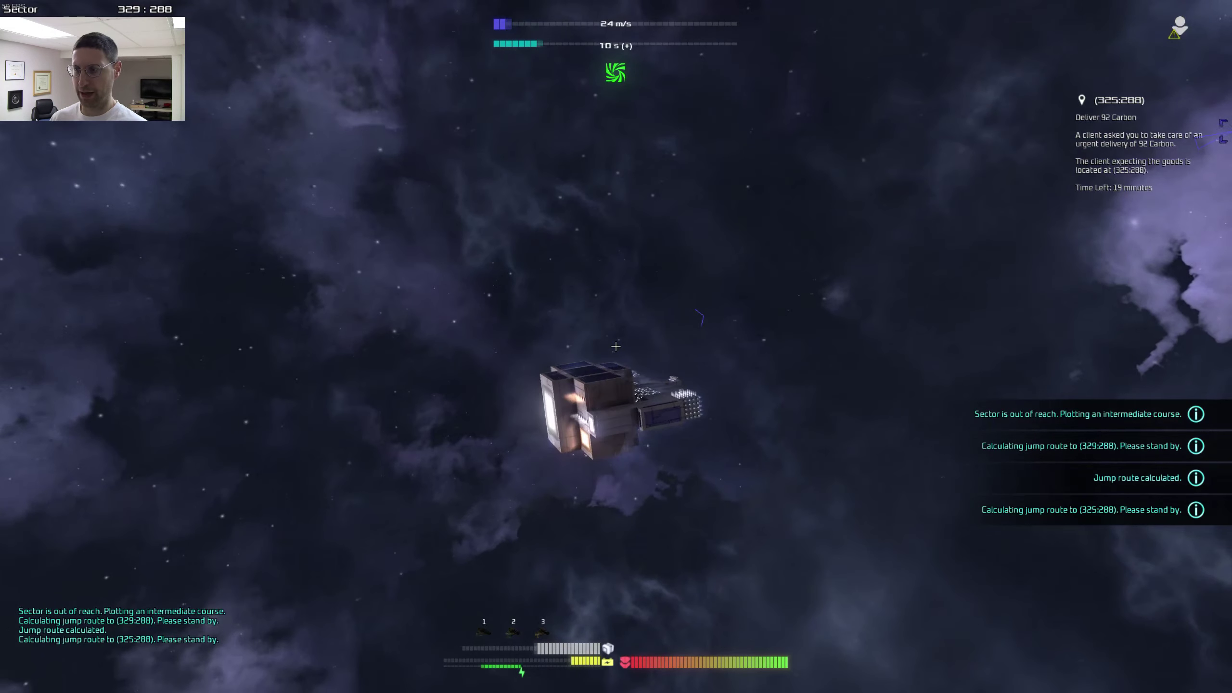
pyautogui.press('w')
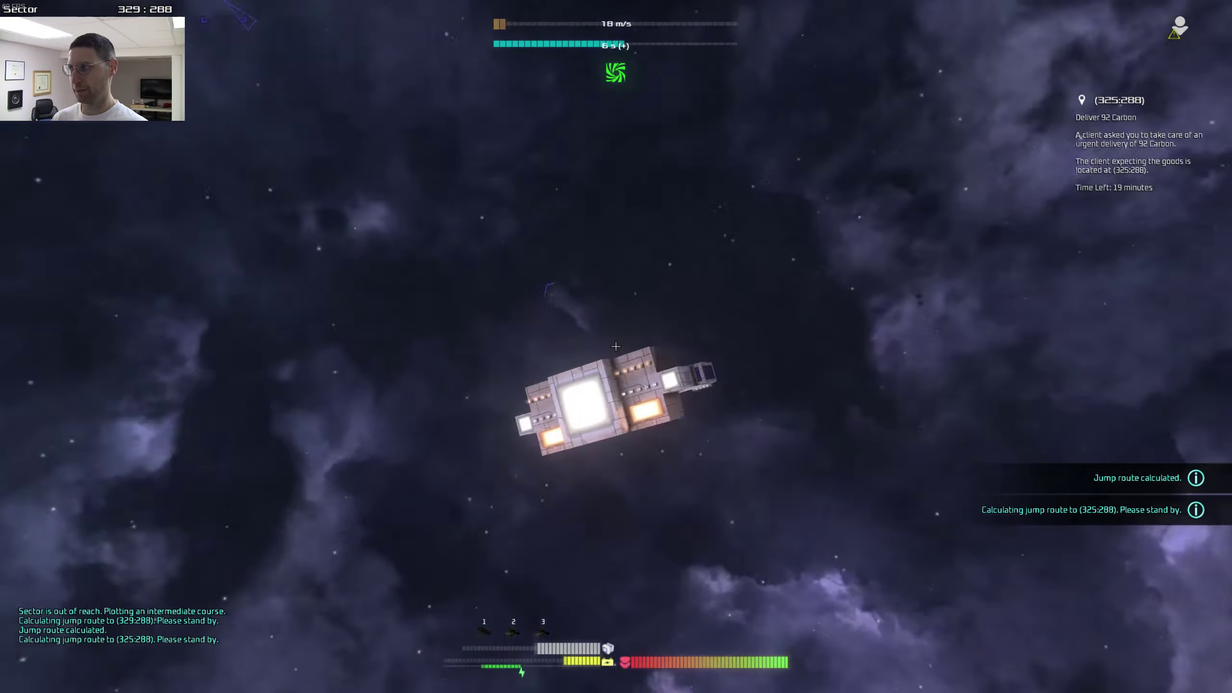
pyautogui.press('w')
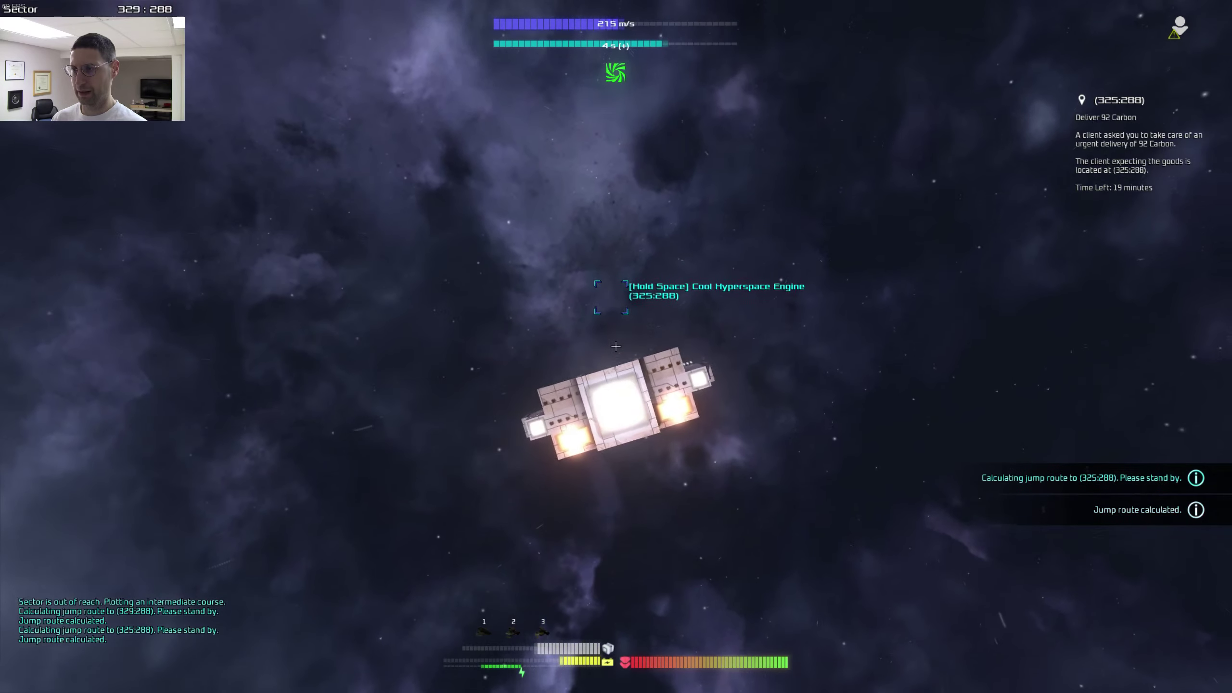
pyautogui.press('i')
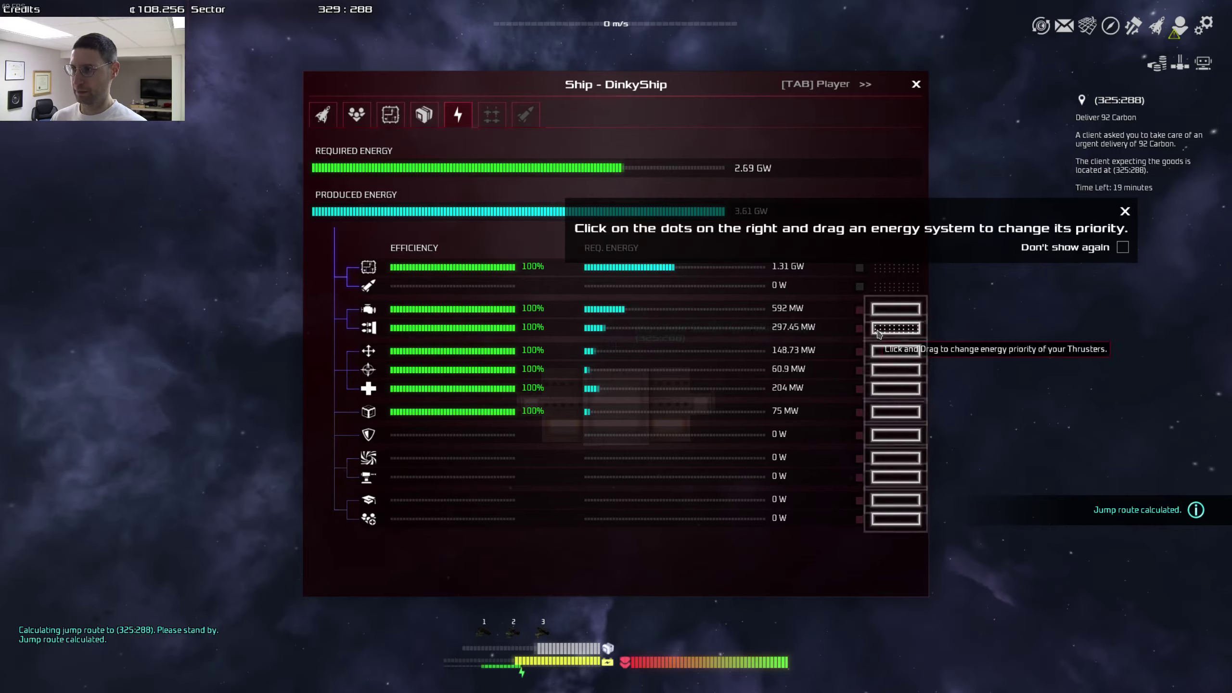
# Step: Leave the Ship window and charge the hyperspace engine to jump to sector 325:288
pyautogui.press('Escape')
pyautogui.press('w')
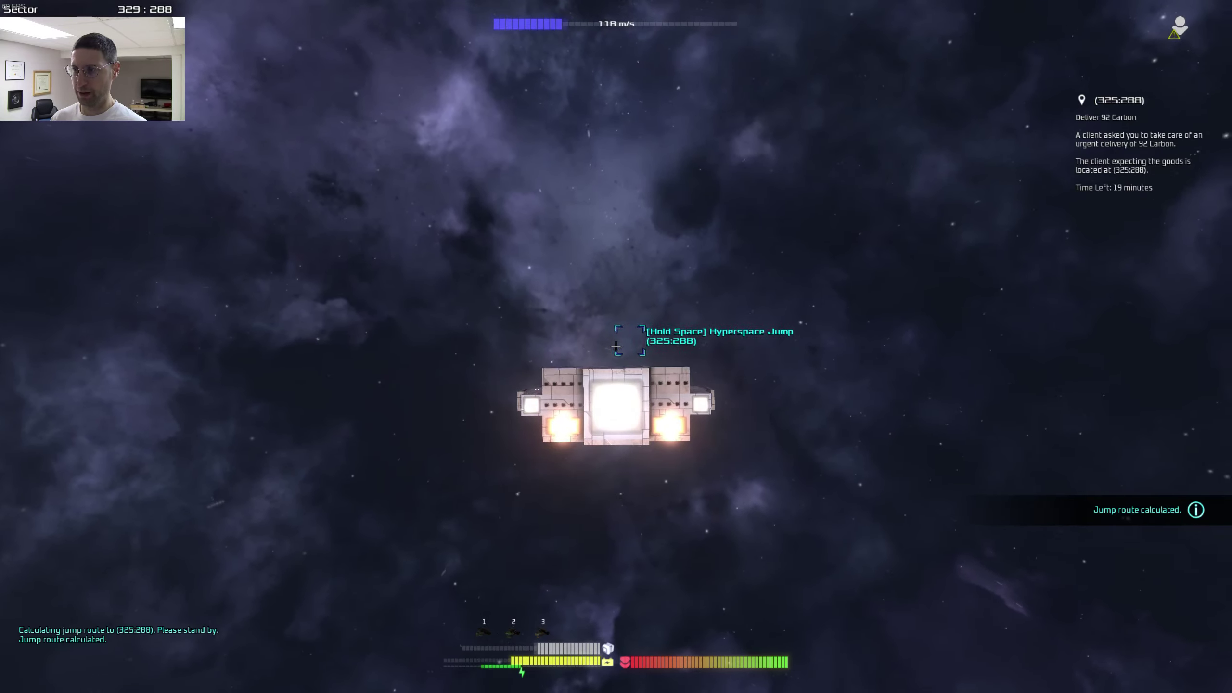
pyautogui.press('space')
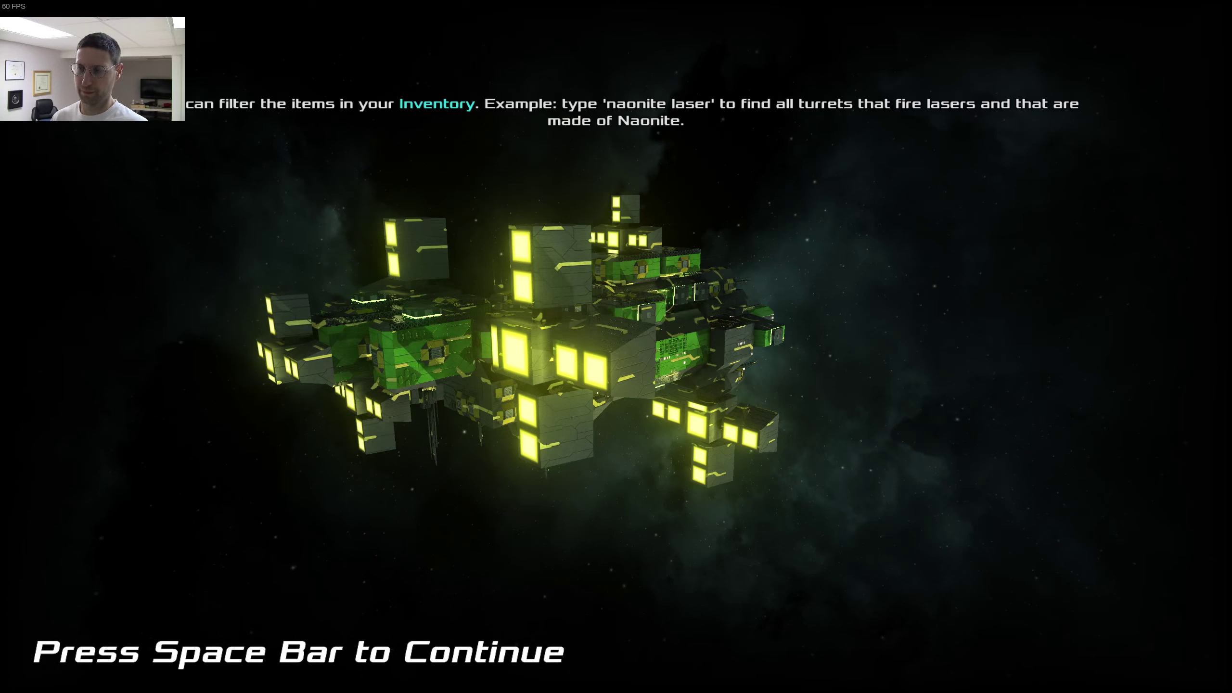
# Step: Fly through the asteroid field to Semi Conductor Manufacturer S, brake and dock there
pyautogui.press('space')
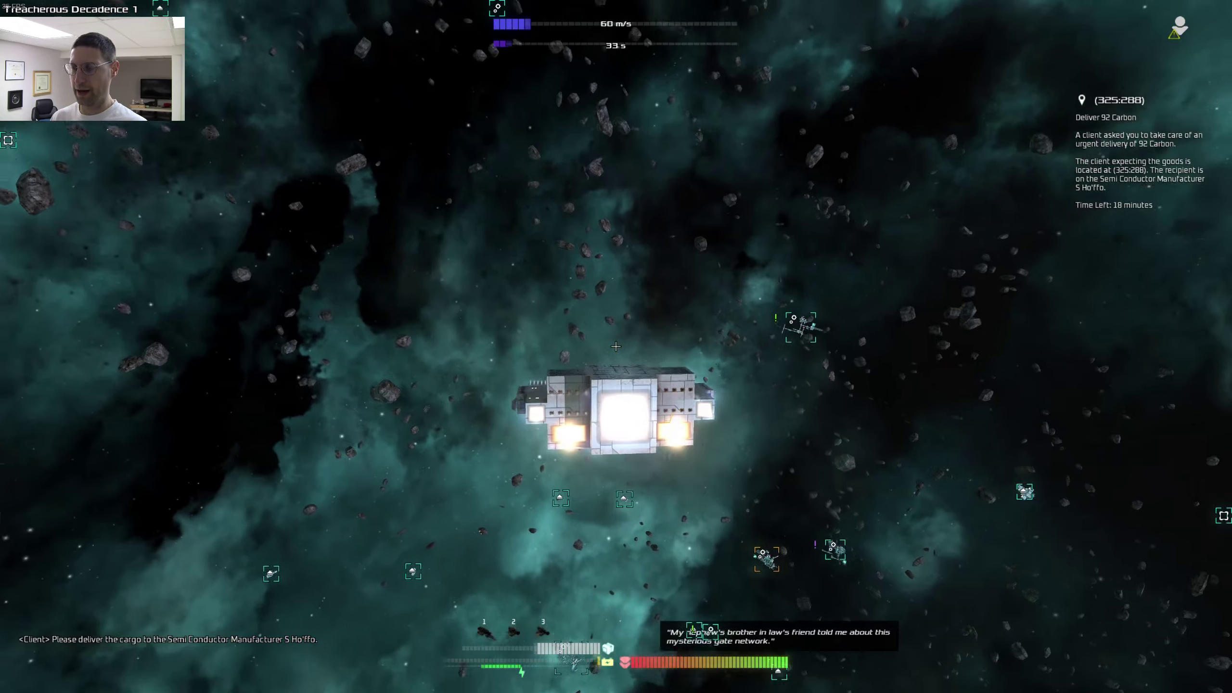
pyautogui.press('w')
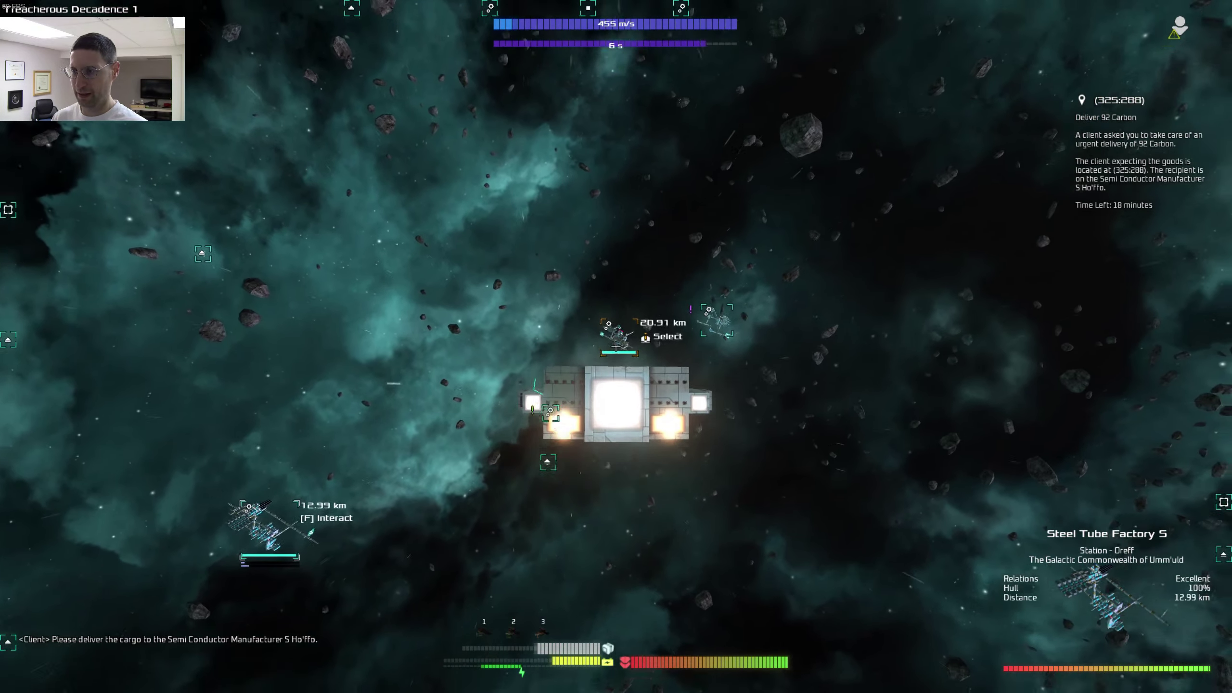
pyautogui.click(615, 347)
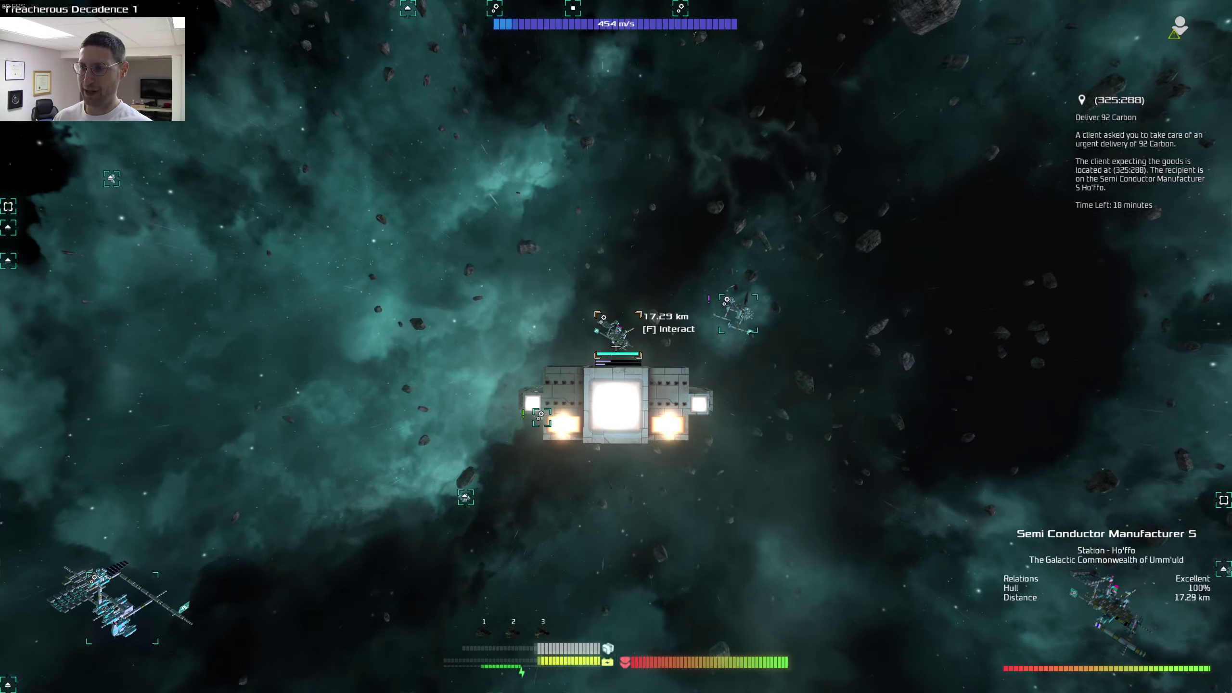
pyautogui.press('shift')
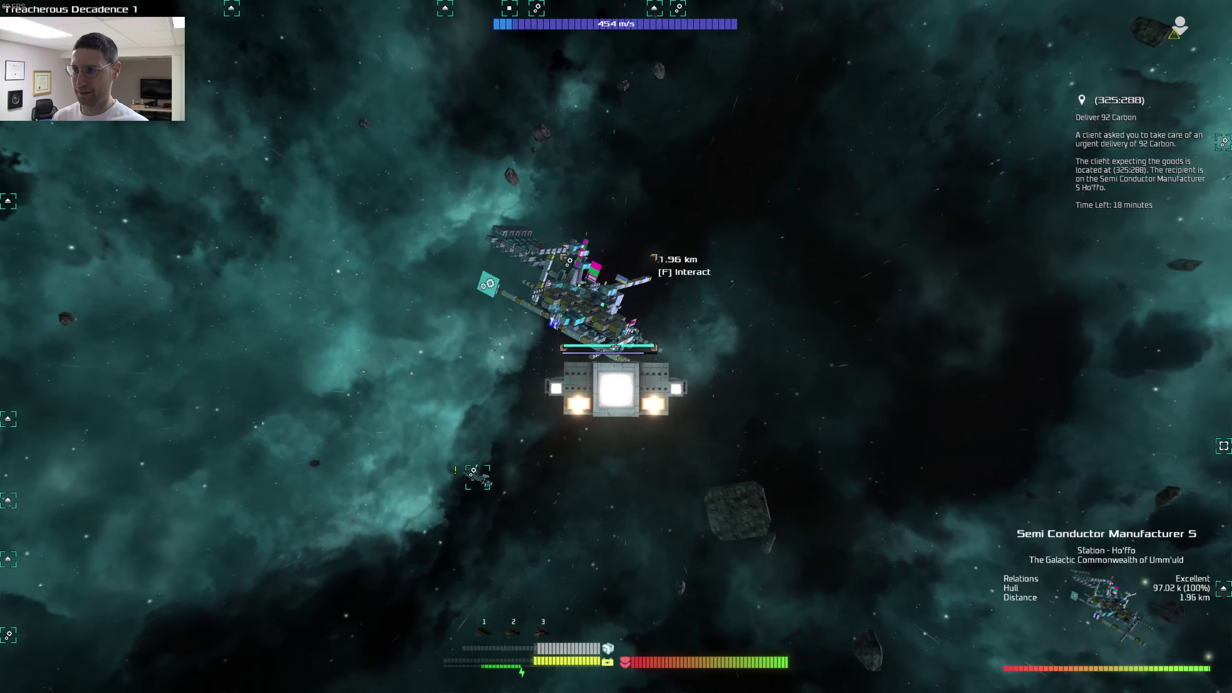
pyautogui.press('s')
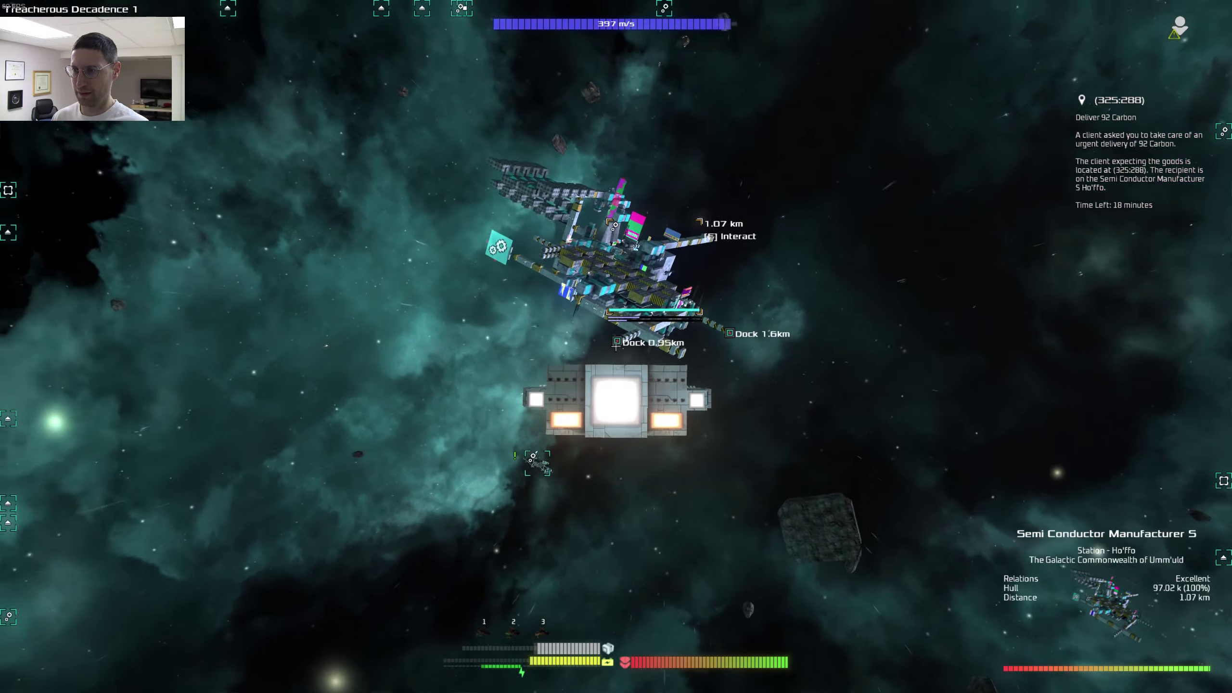
pyautogui.press('f')
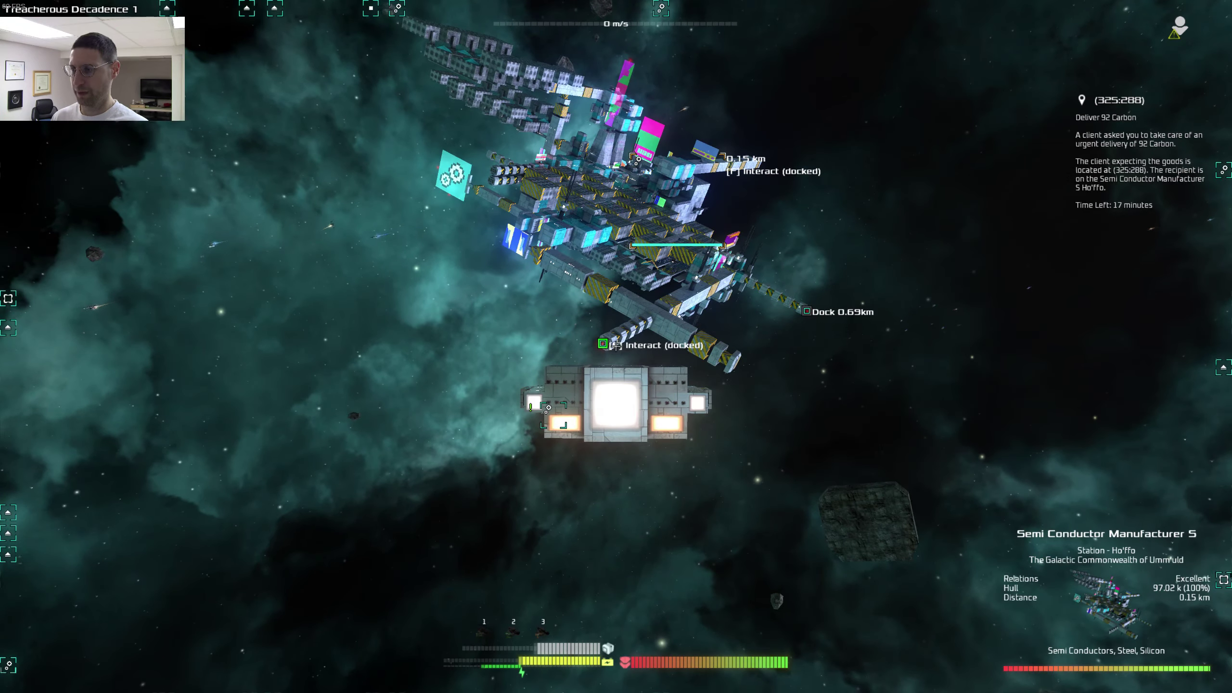
# Step: Deliver the 92 Carbon for 80,600 credits, undock, and view the Rules of the Trade mission
pyautogui.press('f')
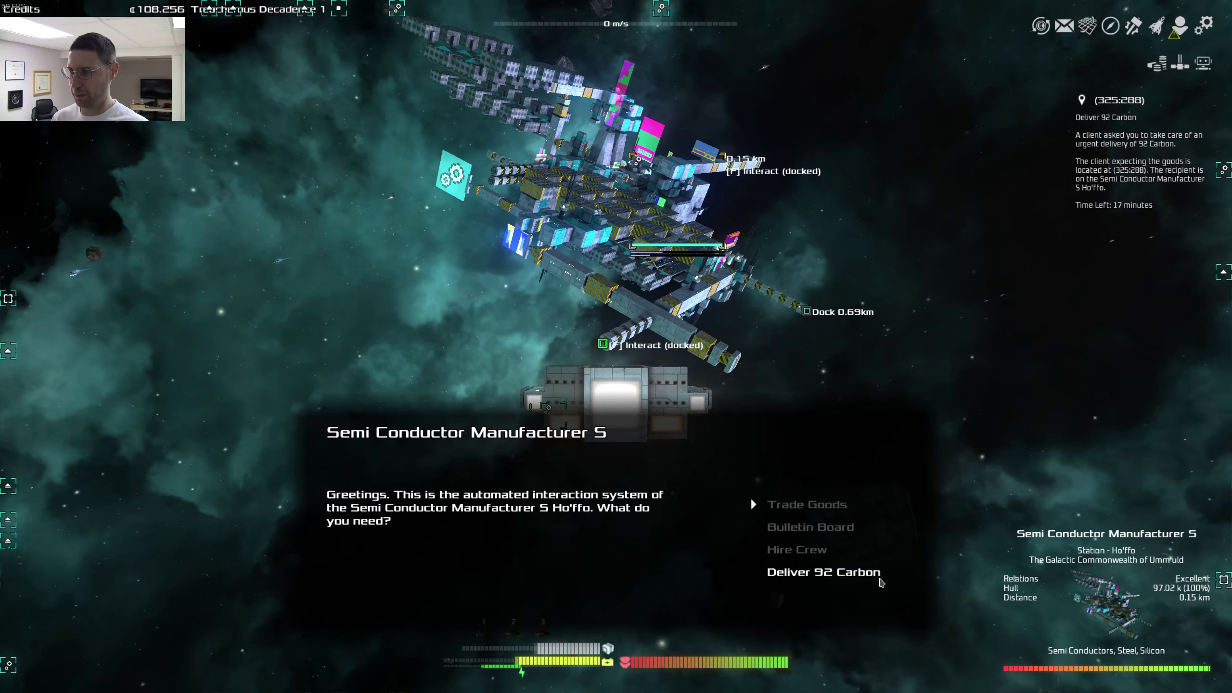
pyautogui.click(879, 580)
pyautogui.press('Return')
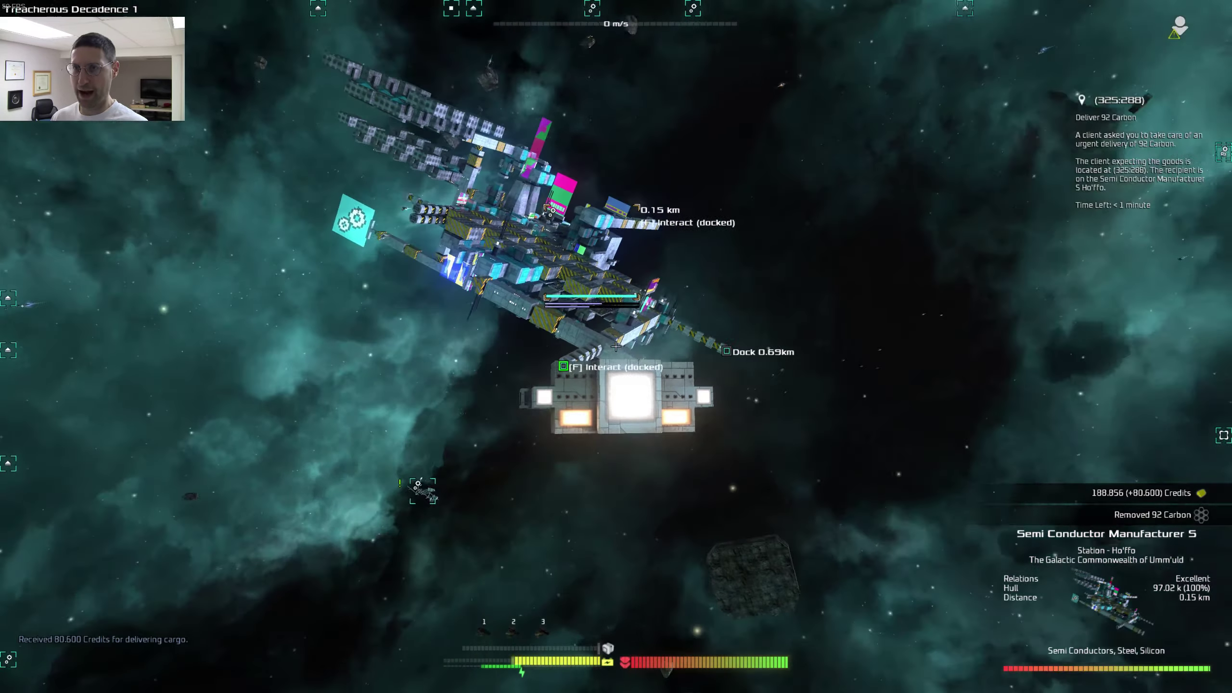
pyautogui.press('w')
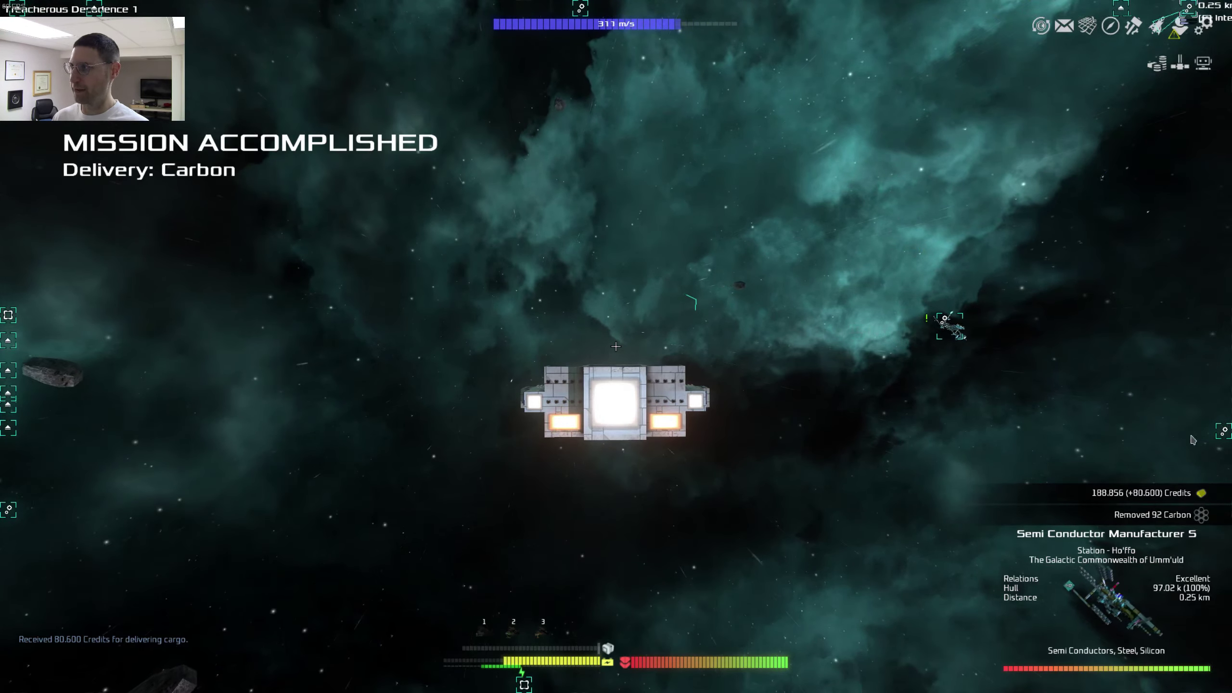
pyautogui.click(1180, 25)
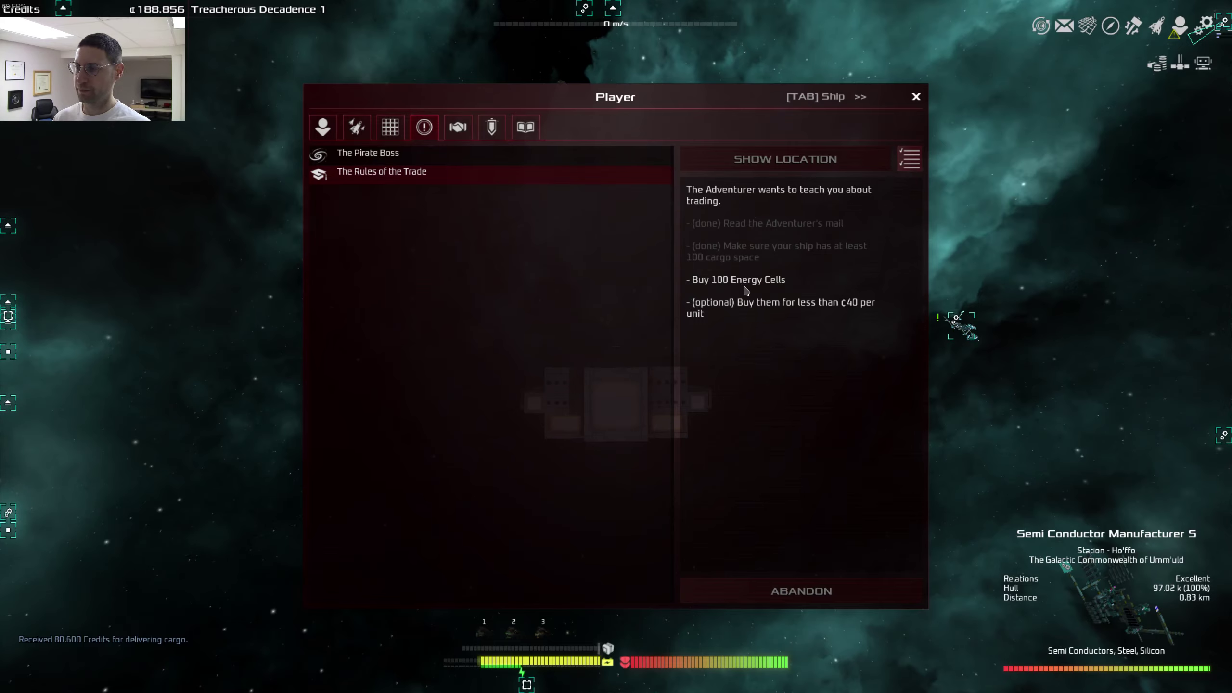
# Step: Review the goods stations sell under the Trading Overview's Buy from stations tab
pyautogui.click(916, 98)
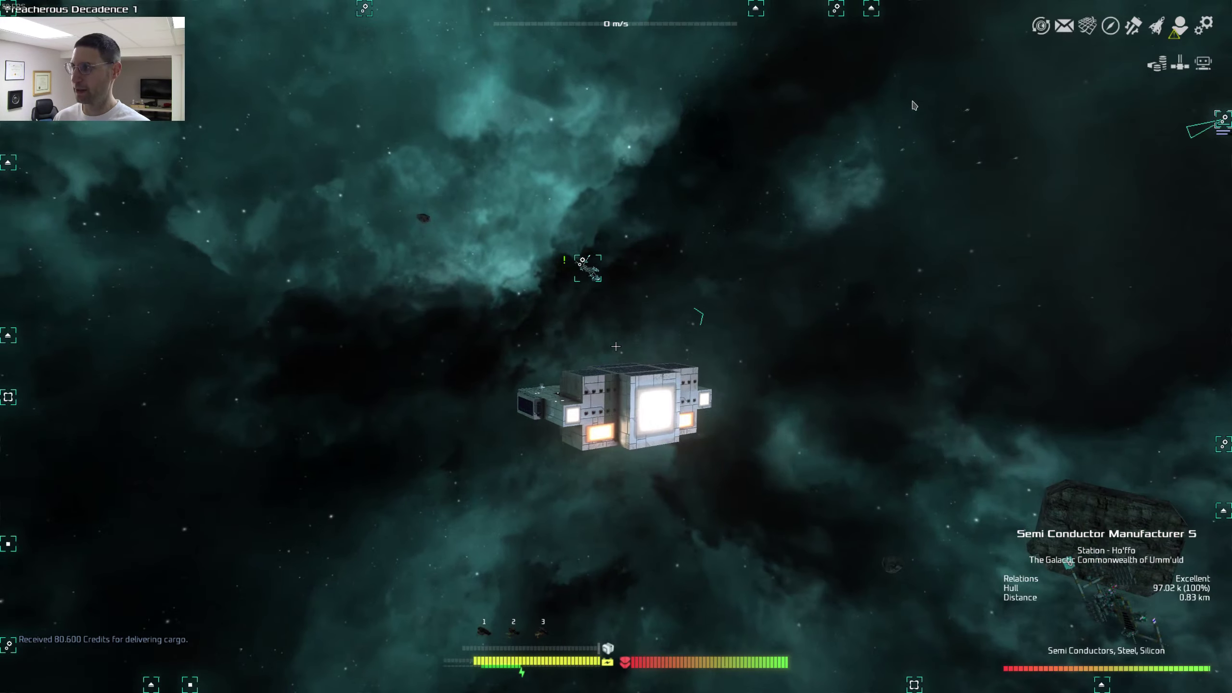
pyautogui.click(1155, 64)
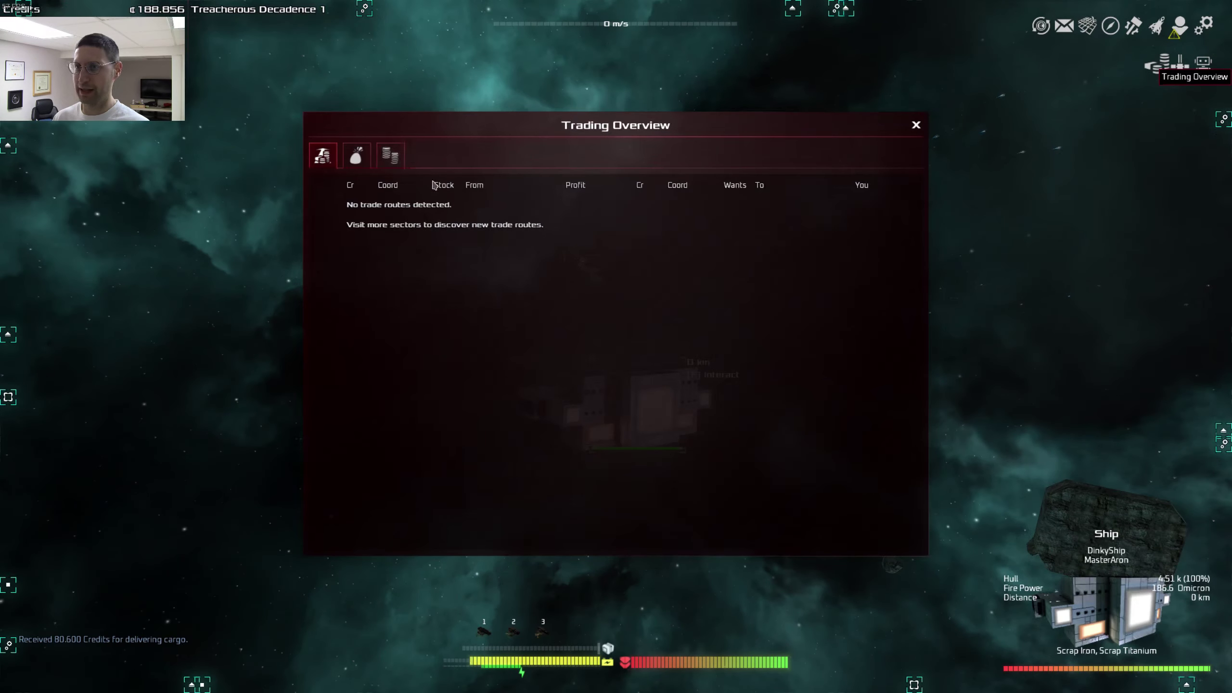
pyautogui.click(354, 158)
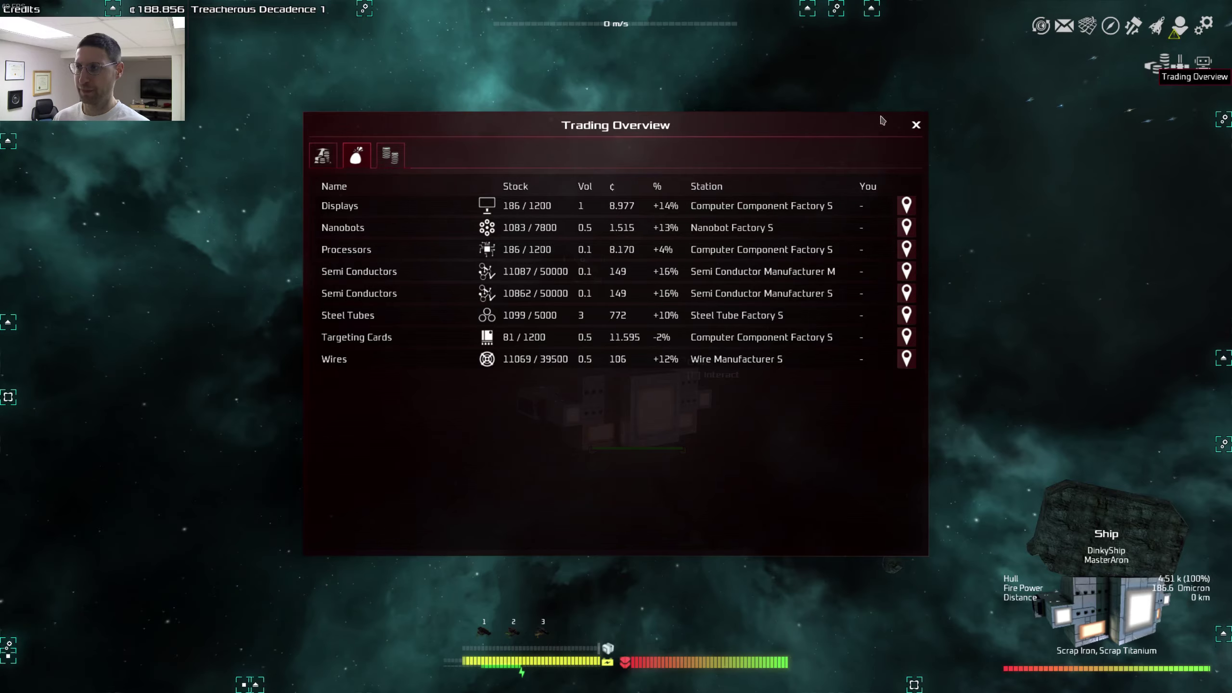
pyautogui.click(915, 126)
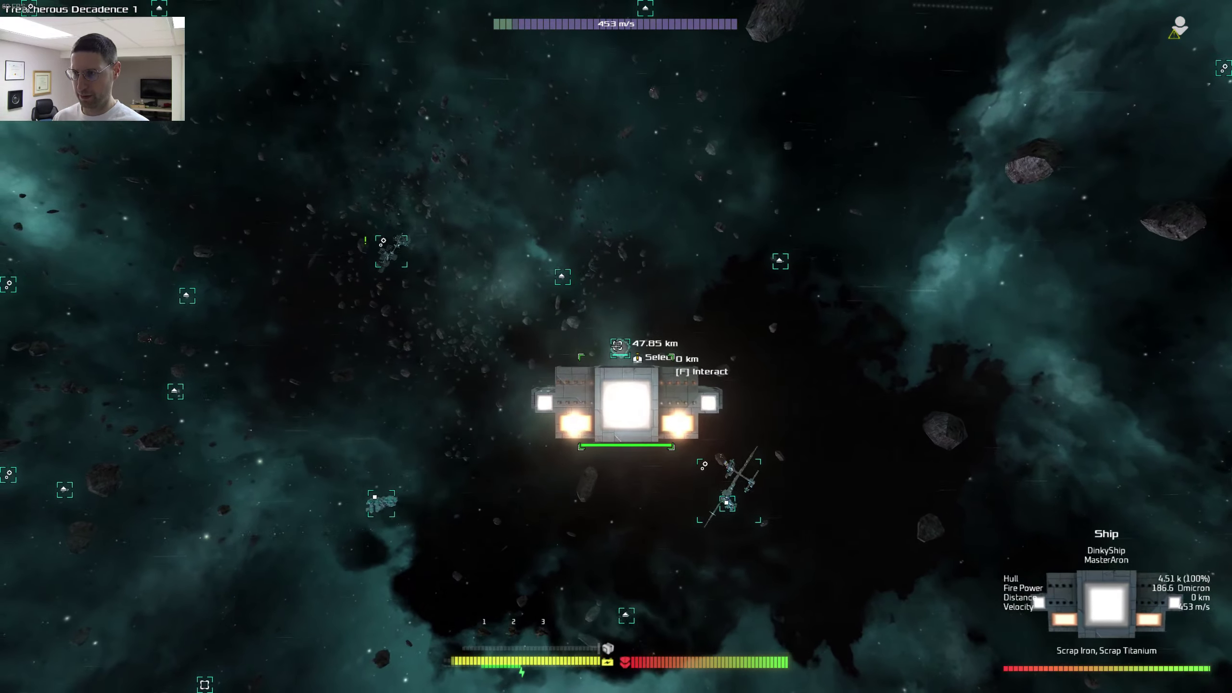
# Step: Target the SE gate, boost toward it and brake to enter, paying the 145-credit fee
pyautogui.click(619, 348)
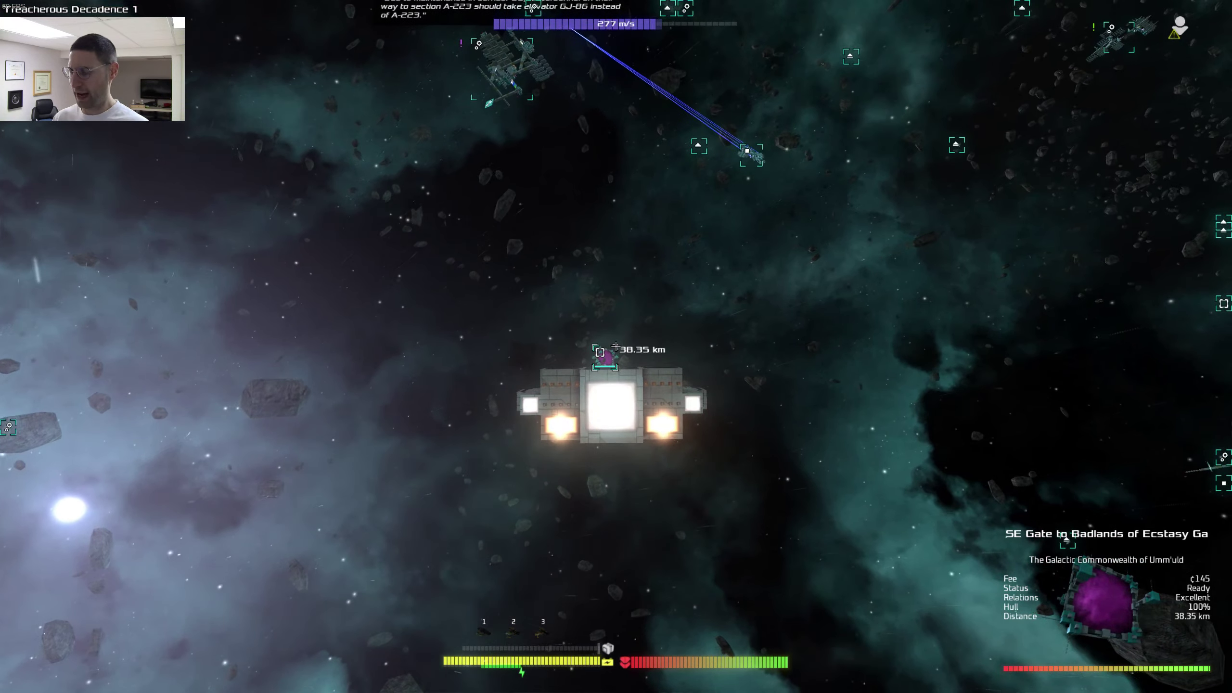
pyautogui.press('m')
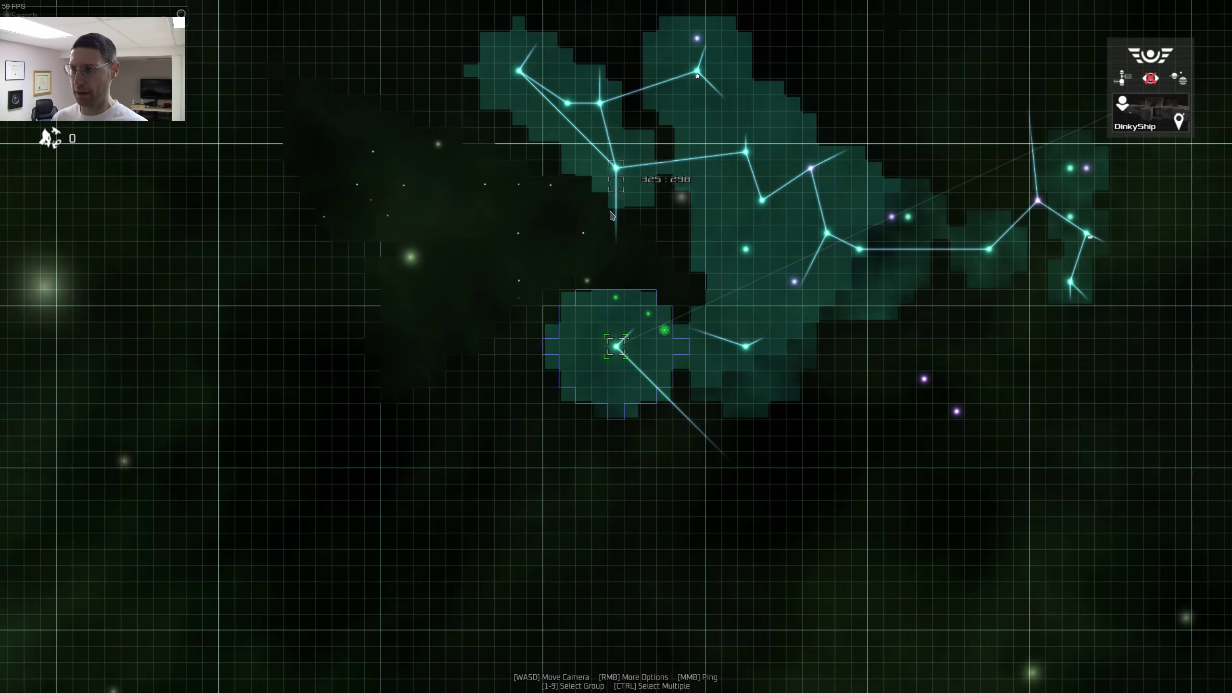
pyautogui.press('m')
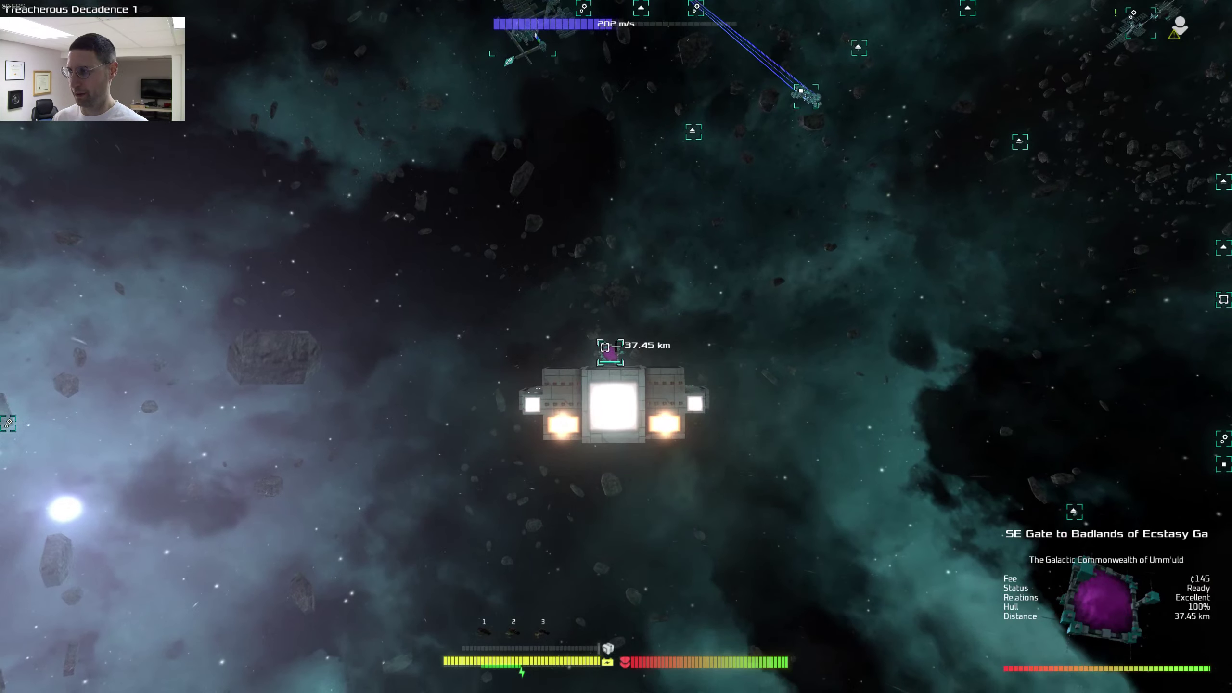
pyautogui.press('shift')
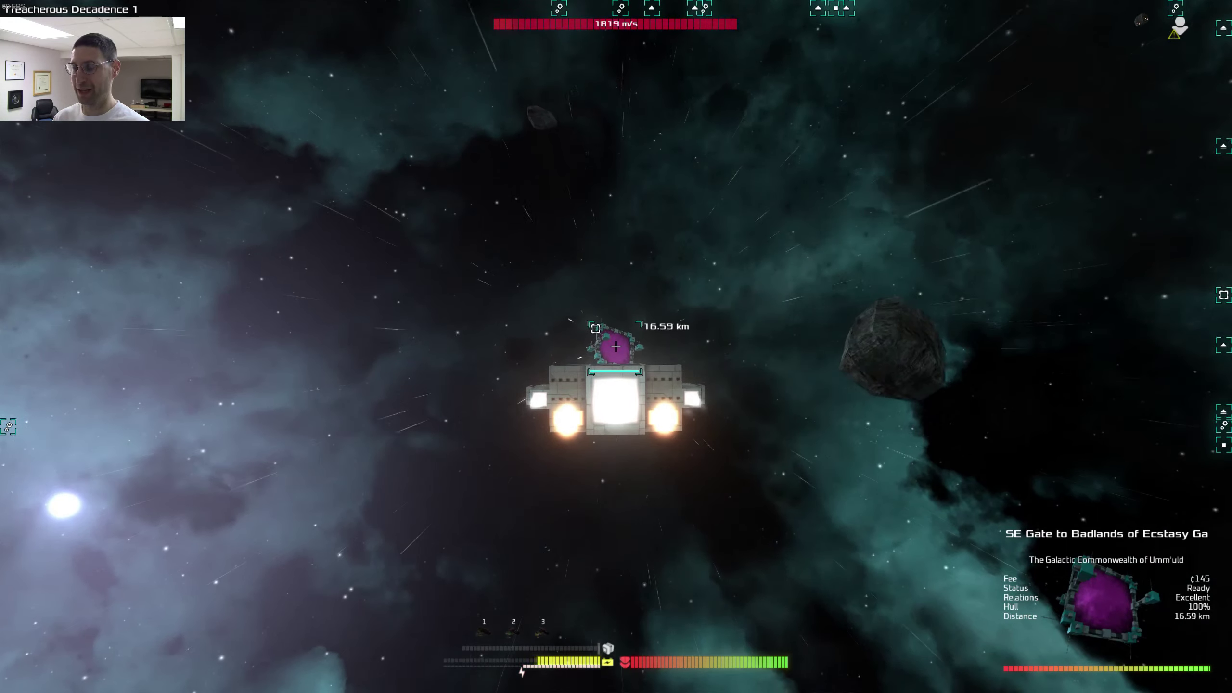
pyautogui.press('s')
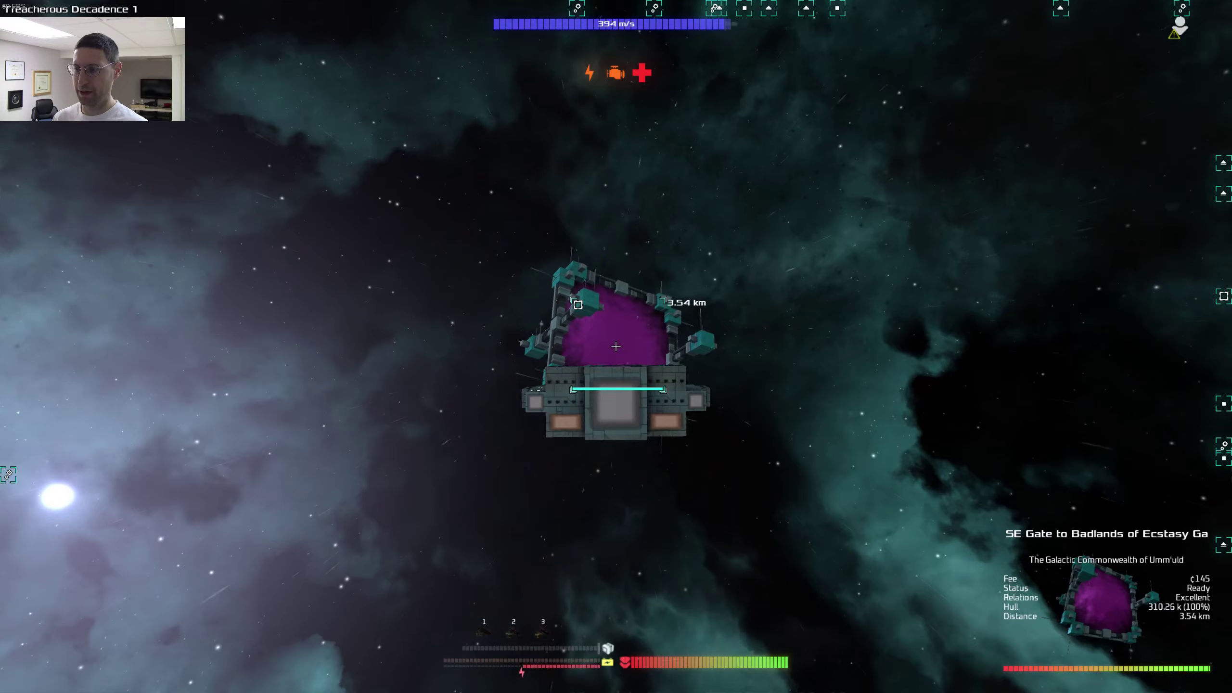
pyautogui.press('s')
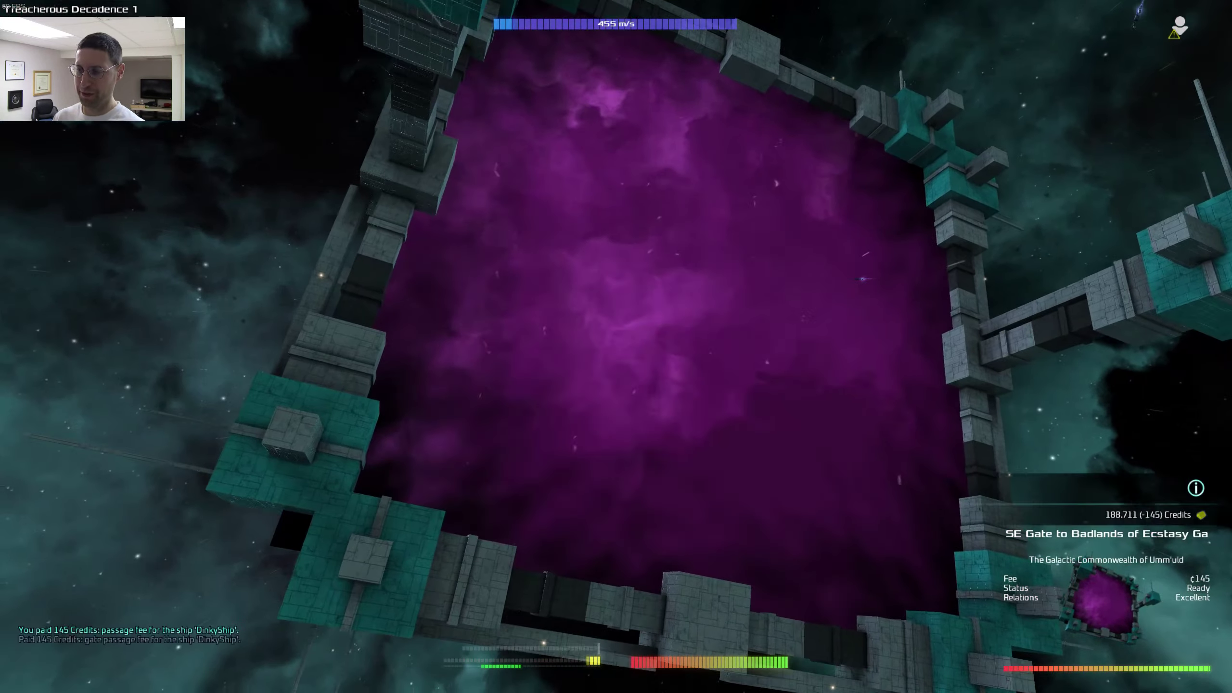
# Step: Enter Badlands of Ecstasy Gamma and target the next SE gate
pyautogui.press('space')
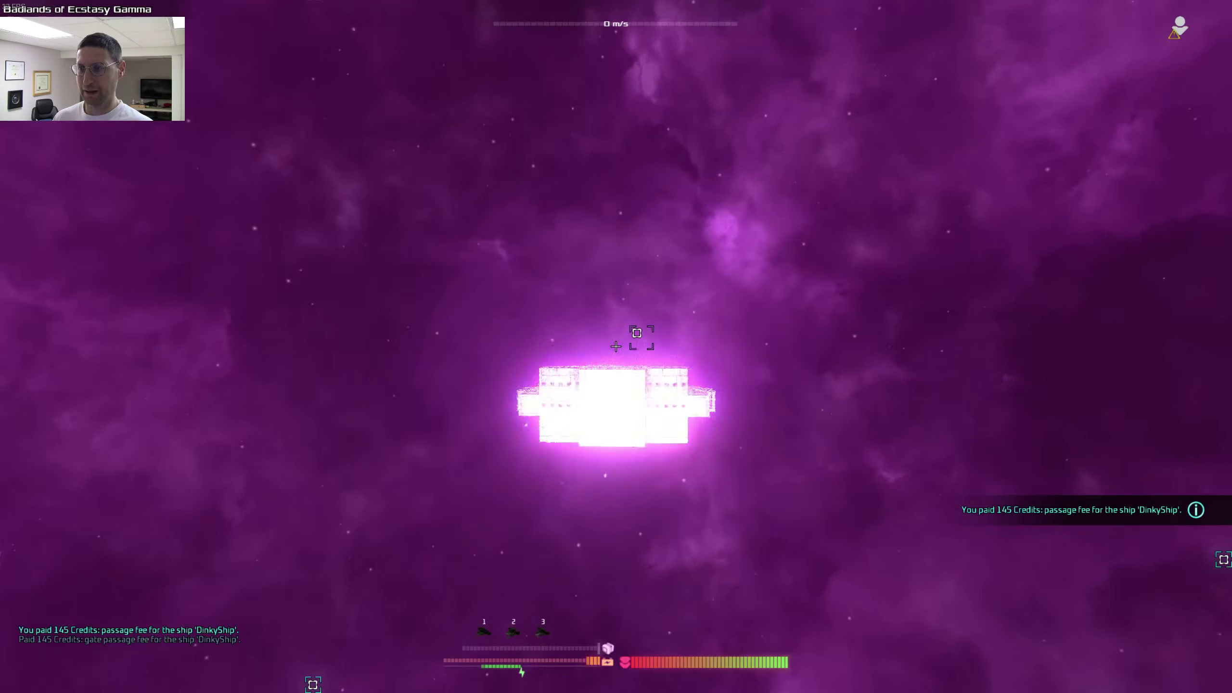
pyautogui.press('w')
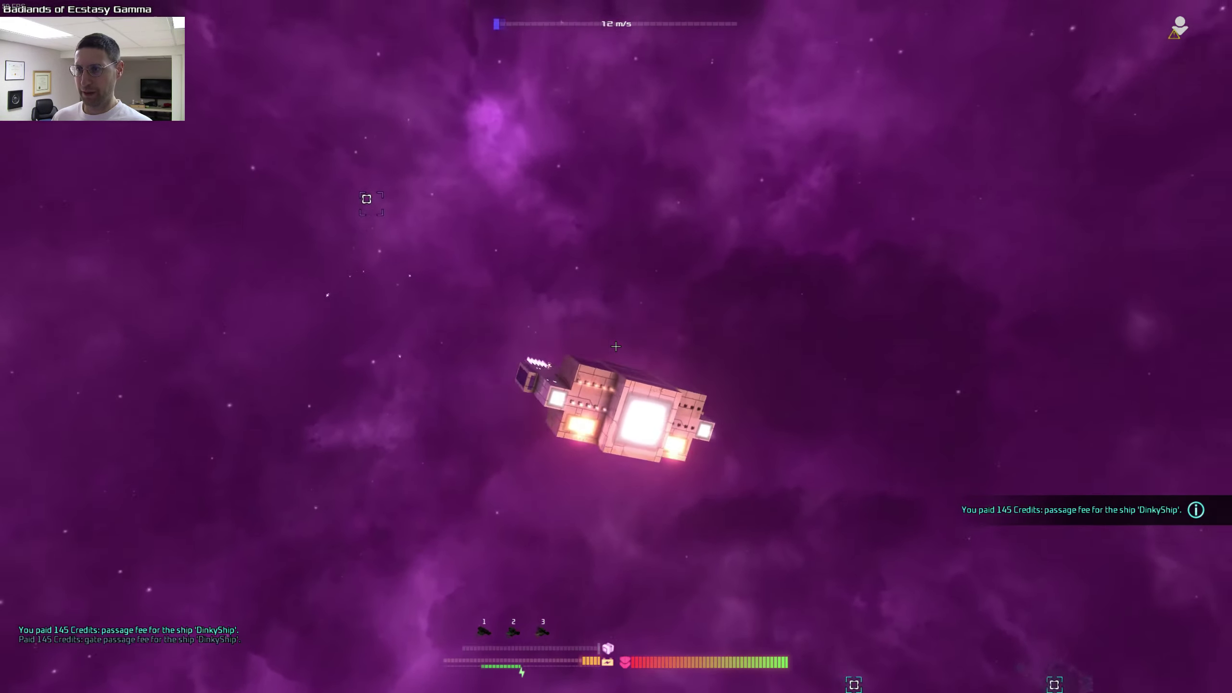
pyautogui.click(616, 346)
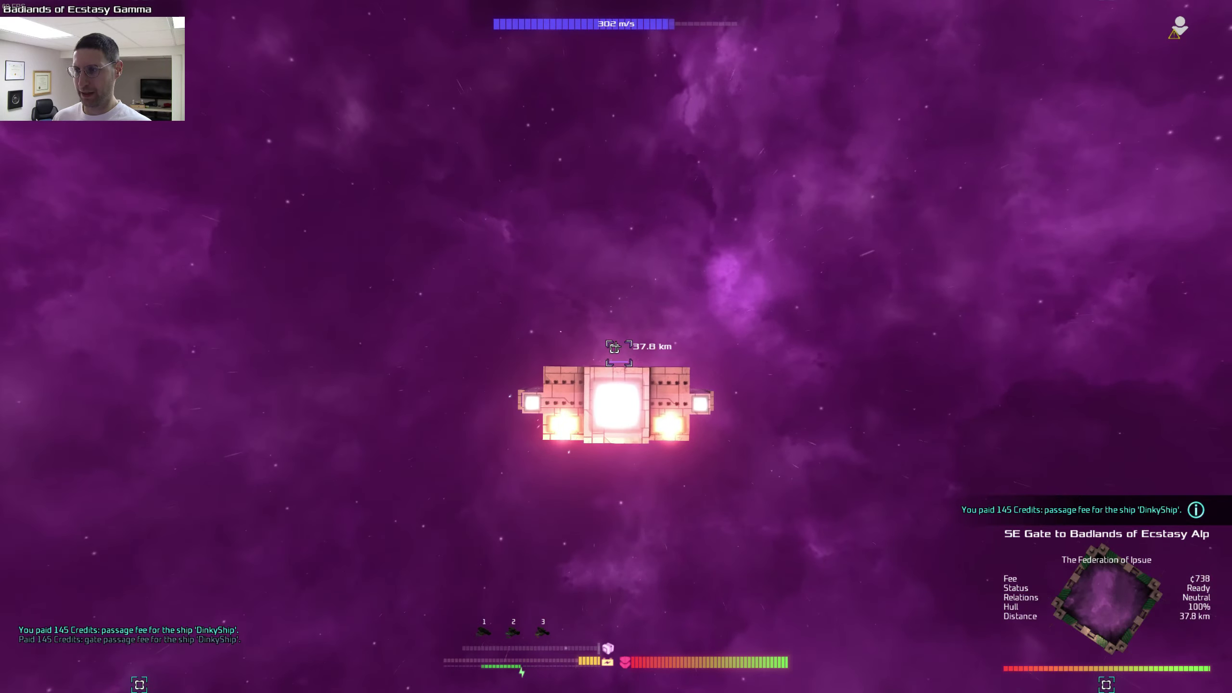
pyautogui.press('s')
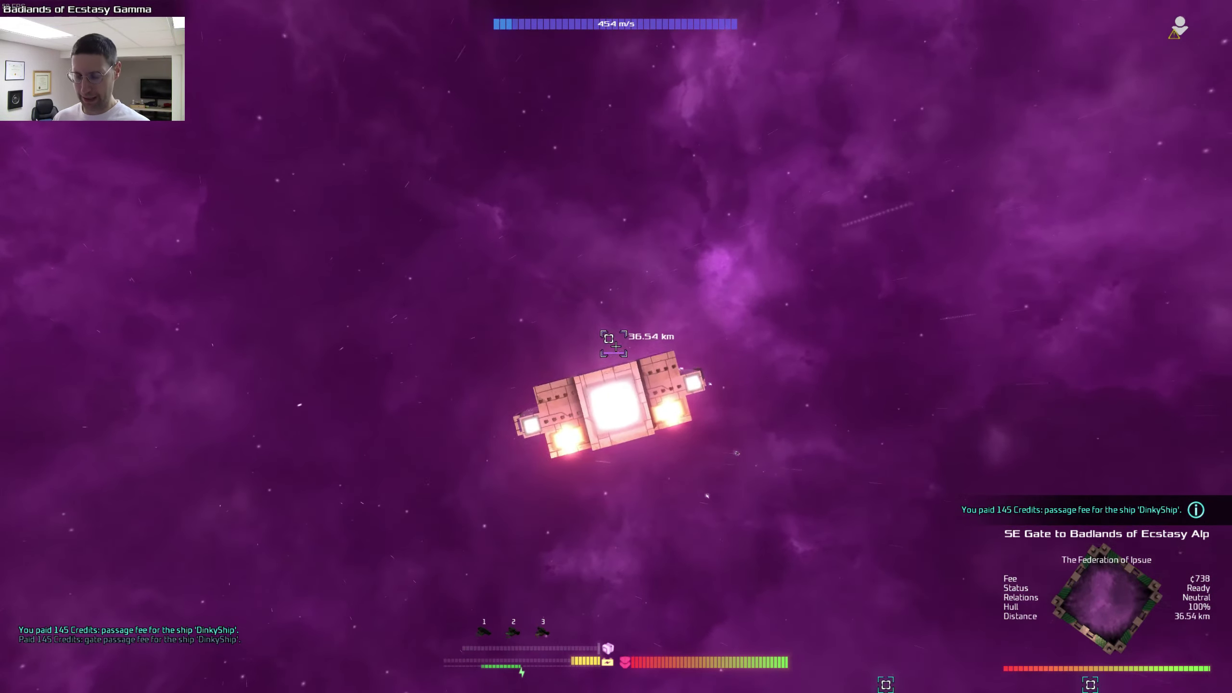
# Step: Check the route on the galaxy map, recentring on DinkyShip near 337:275
pyautogui.press('m')
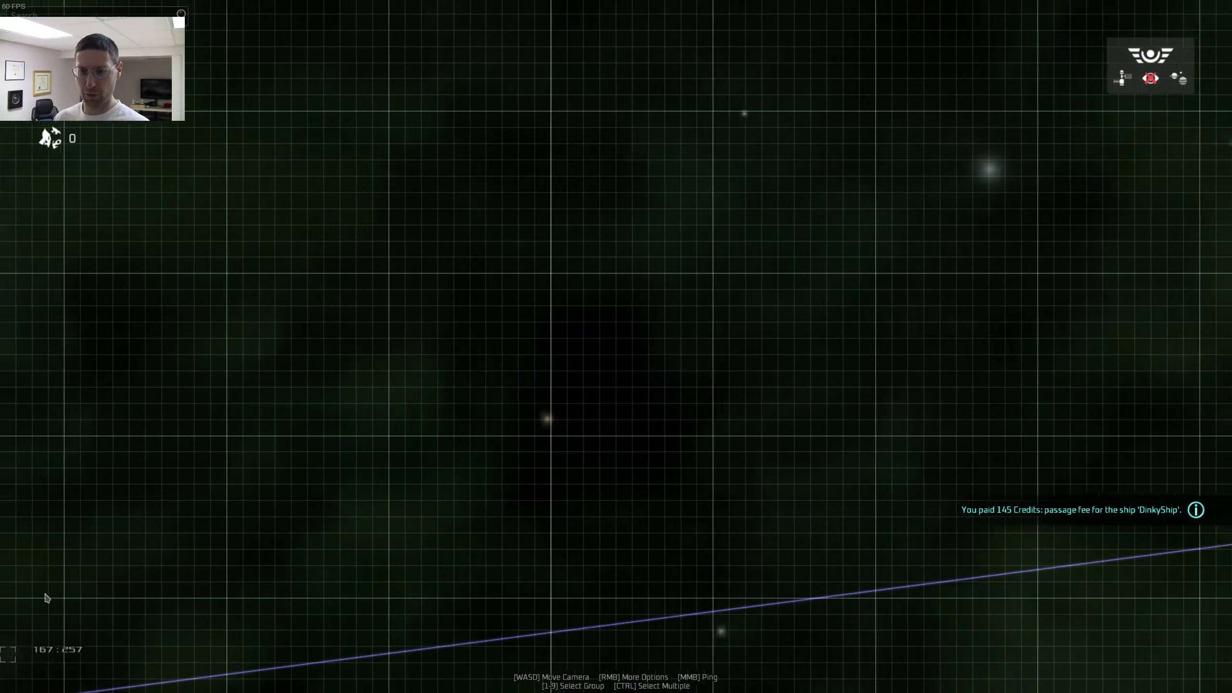
pyautogui.scroll(3, 205, 683)
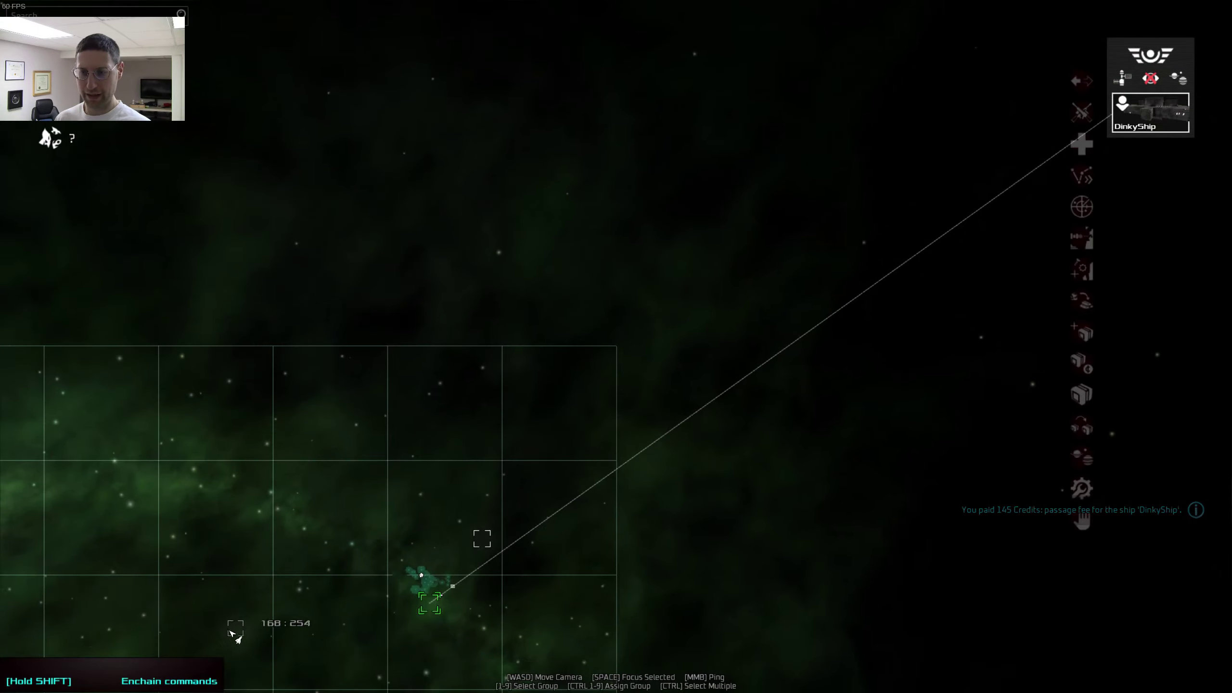
pyautogui.press('s')
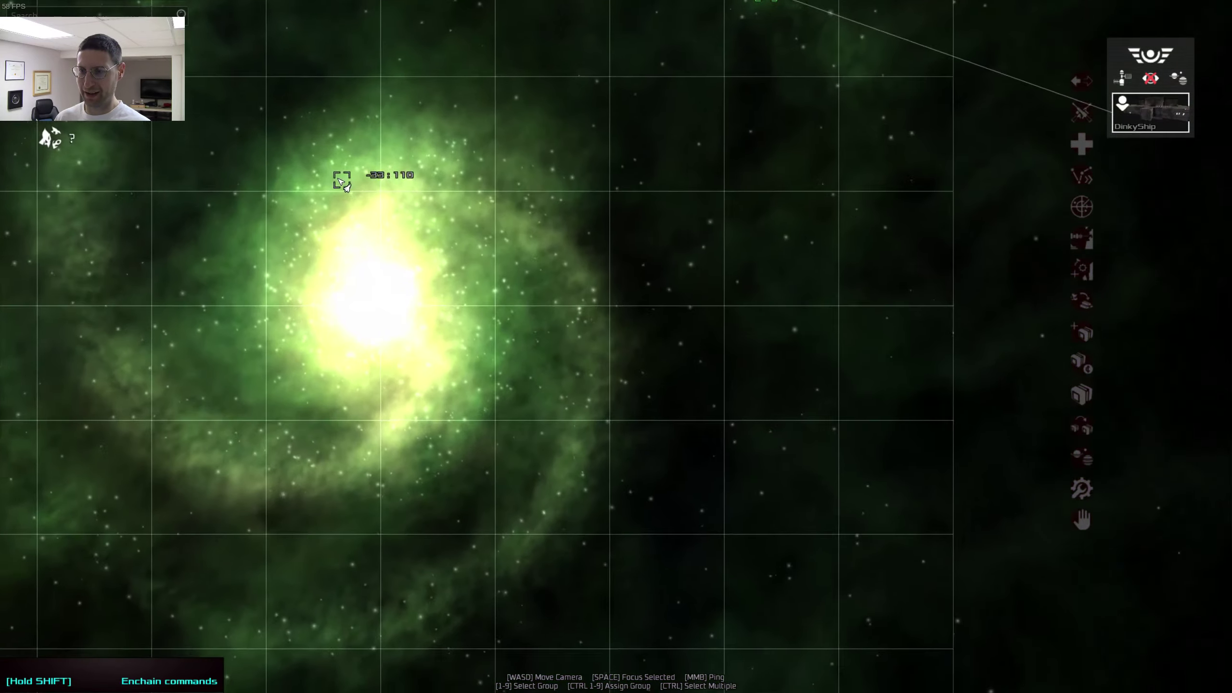
pyautogui.press('space')
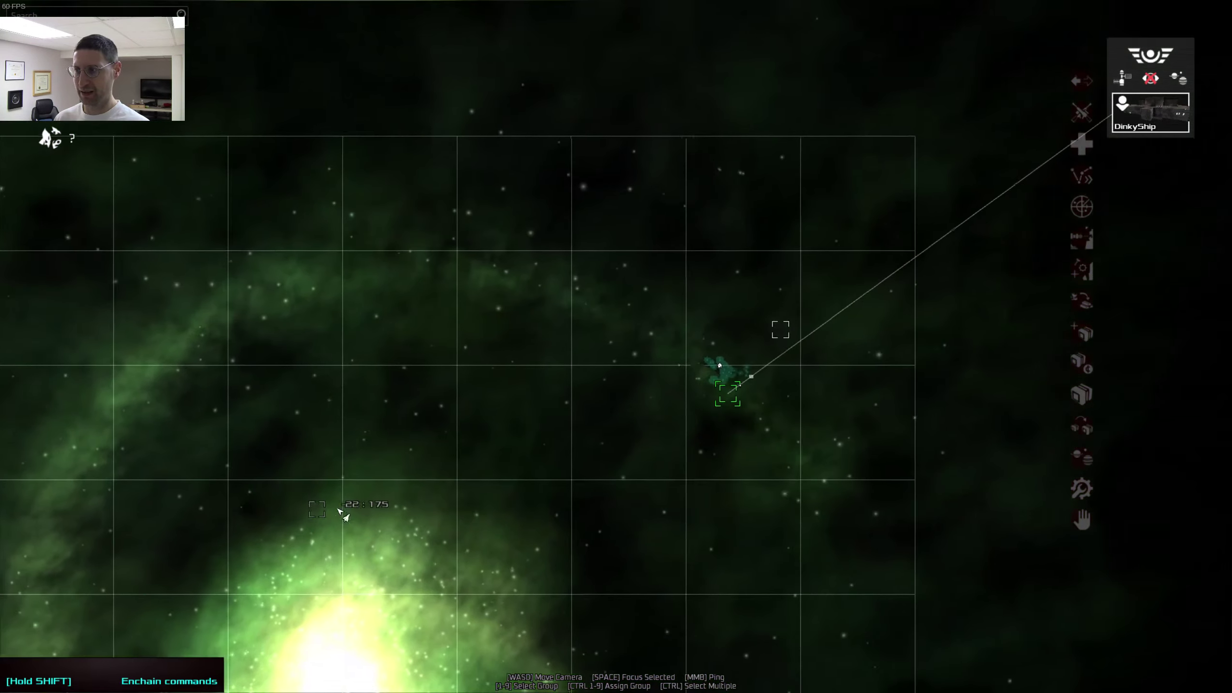
pyautogui.scroll(5, 711, 387)
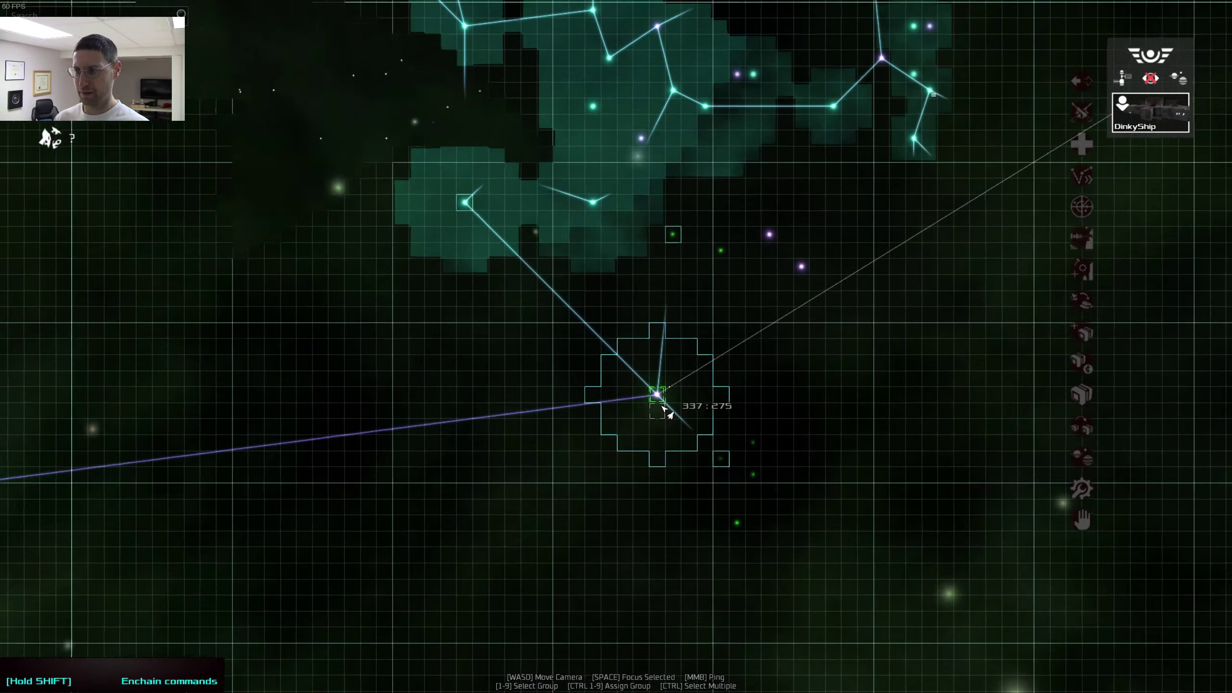
# Step: Re-target the SE gate to Badlands of Ecstasy Alpha and boost until about 10 km out
pyautogui.press('m')
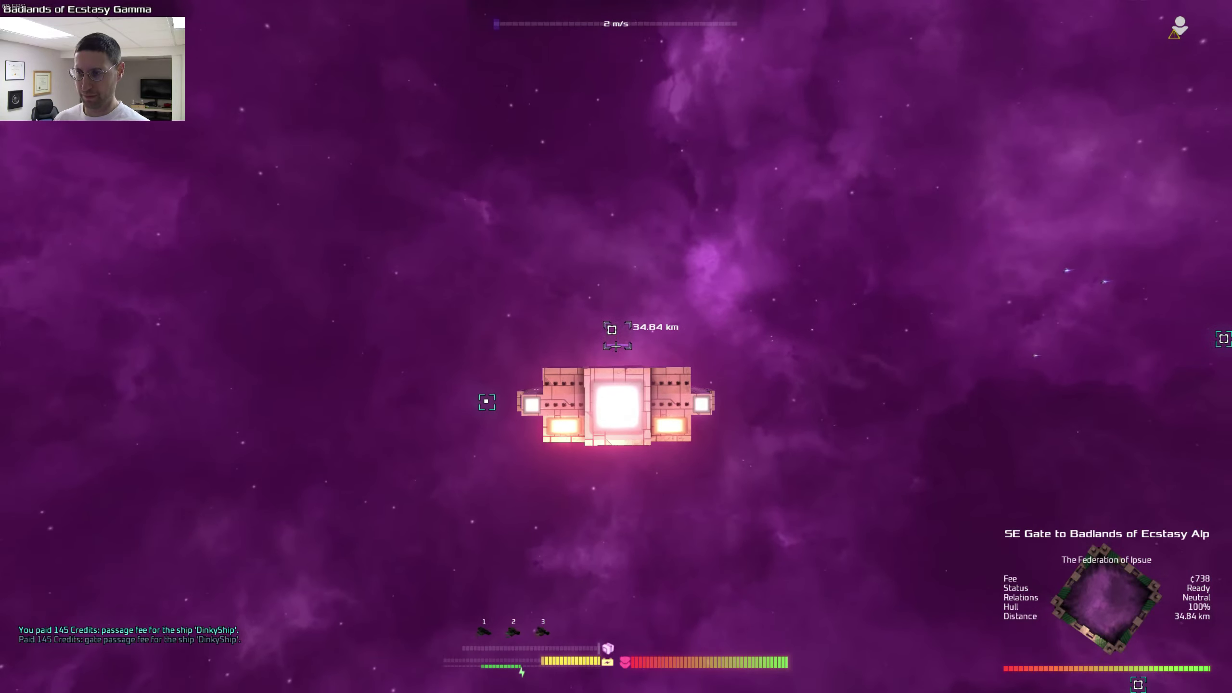
pyautogui.press('w')
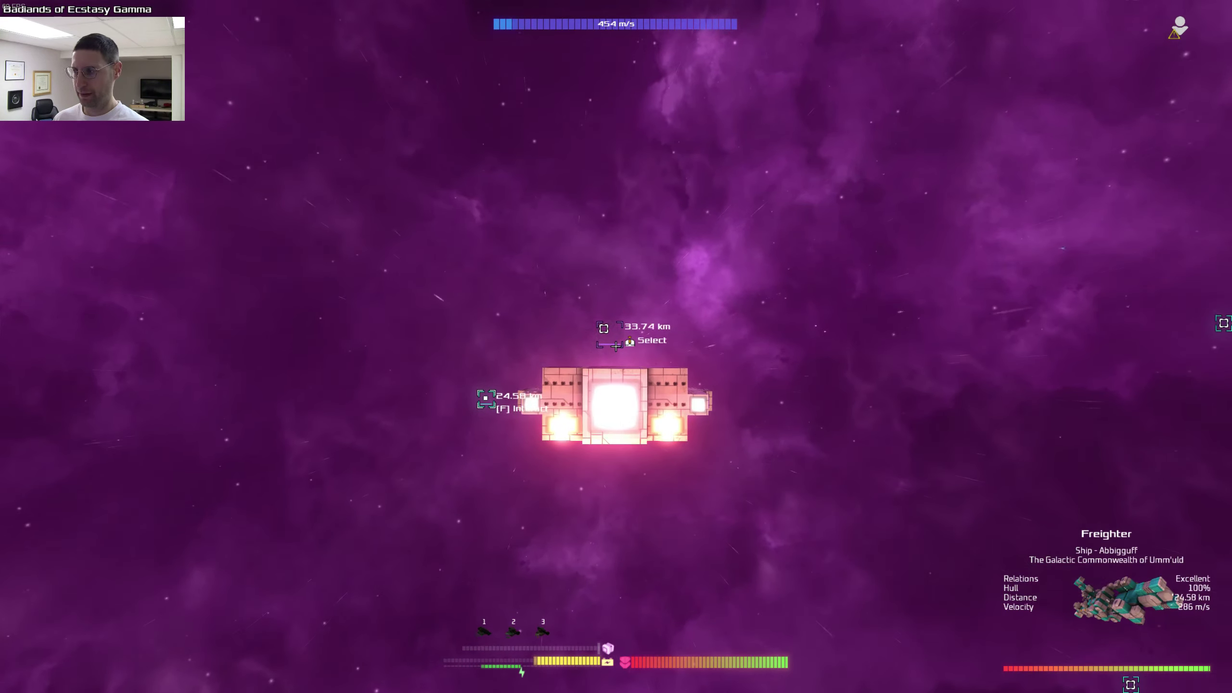
pyautogui.click(616, 345)
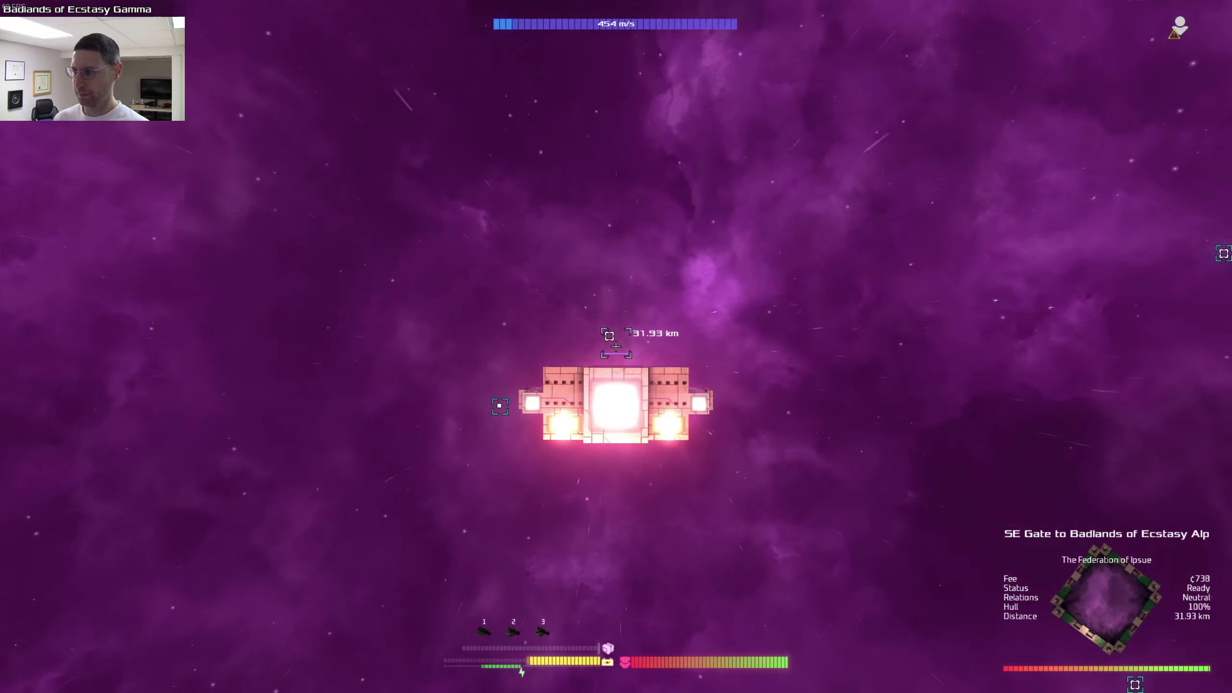
pyautogui.press('shift')
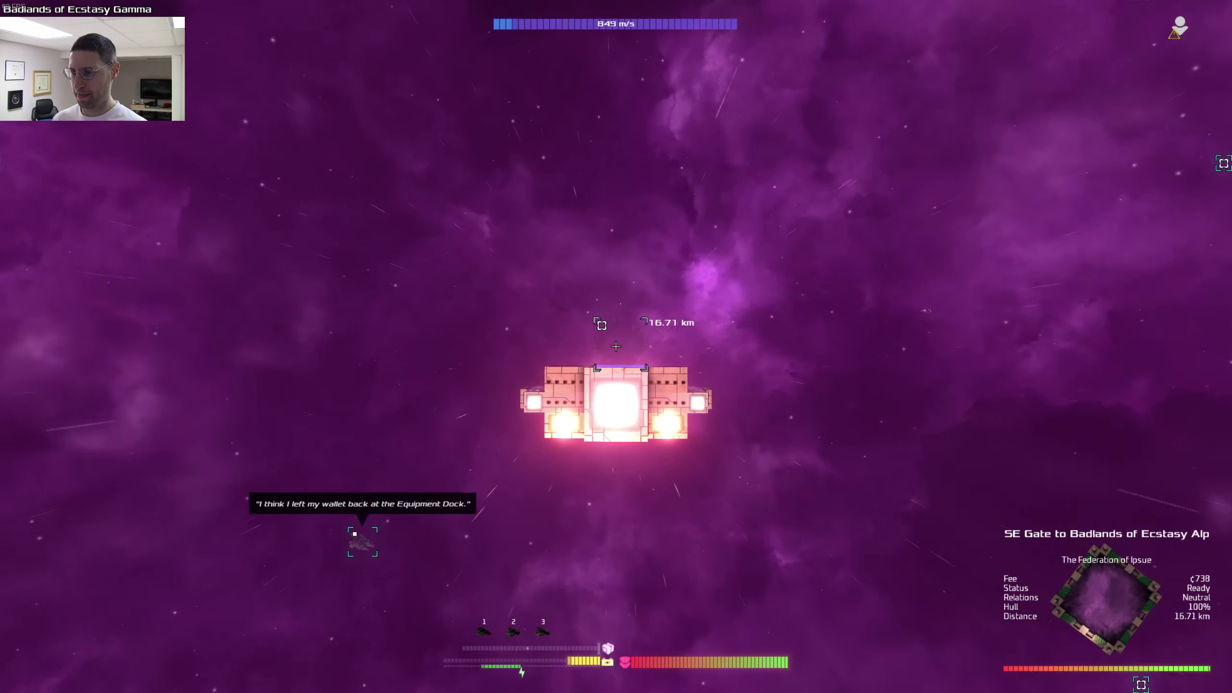
pyautogui.press('w')
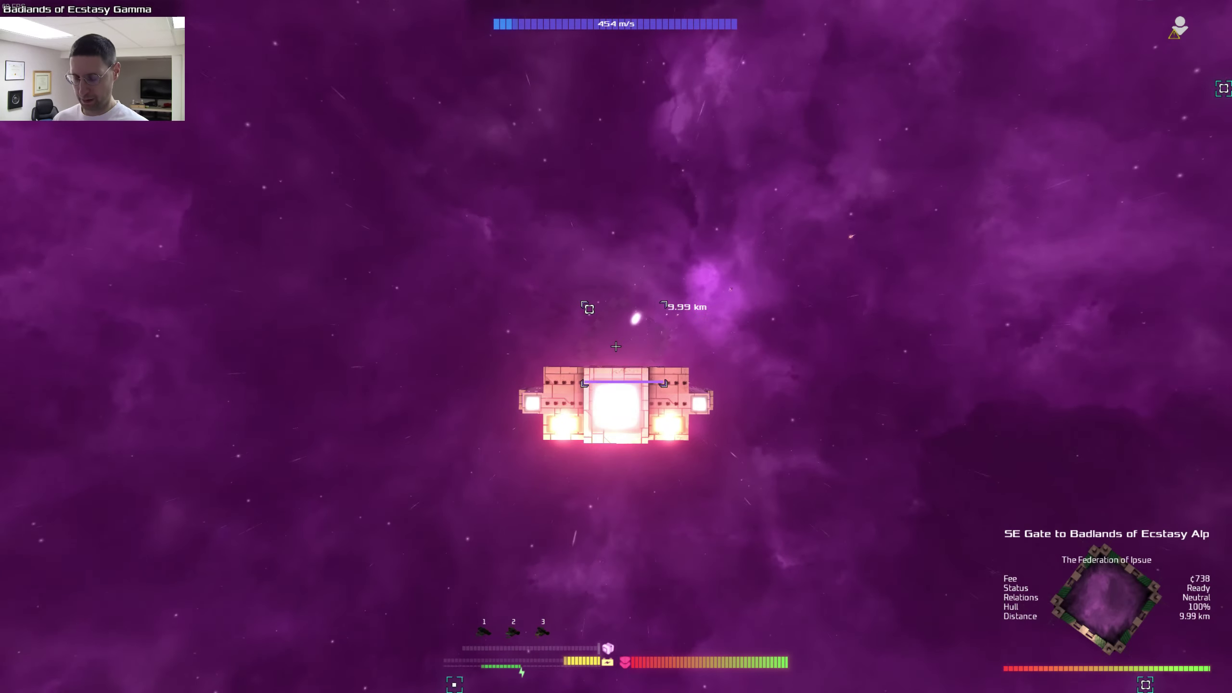
# Step: Fly into the SE Gate to Badlands of Ecstasy Alpha, checking the galaxy map en route
pyautogui.press('m')
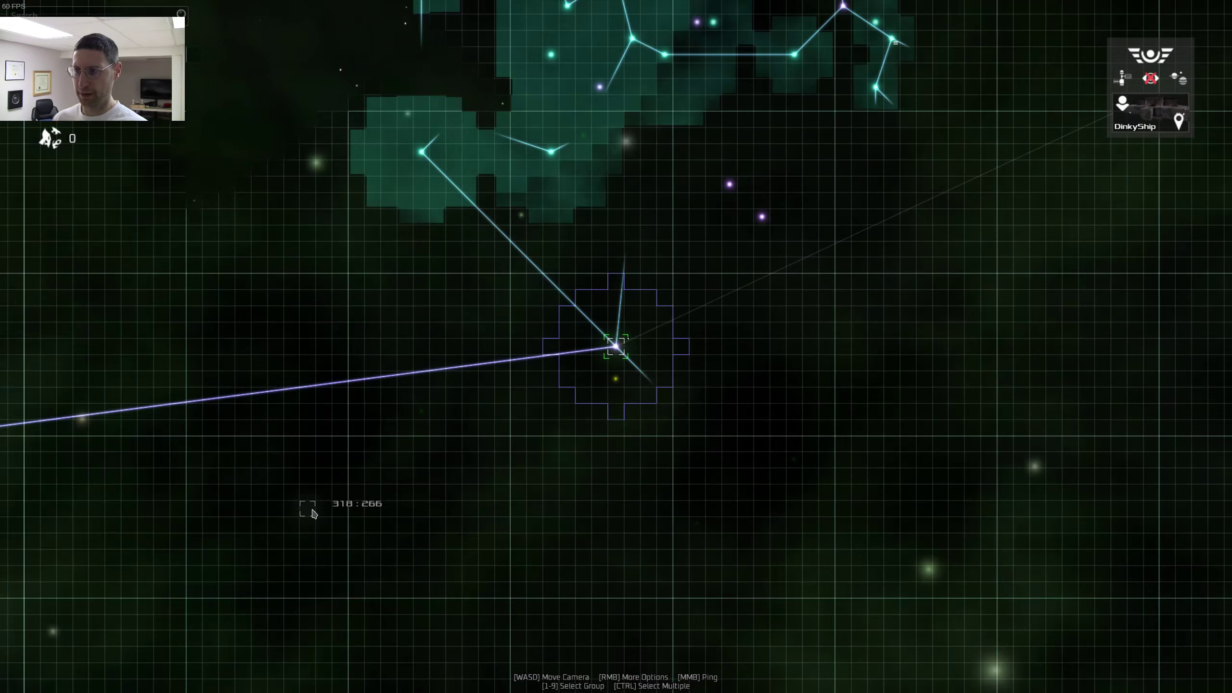
pyautogui.press('m')
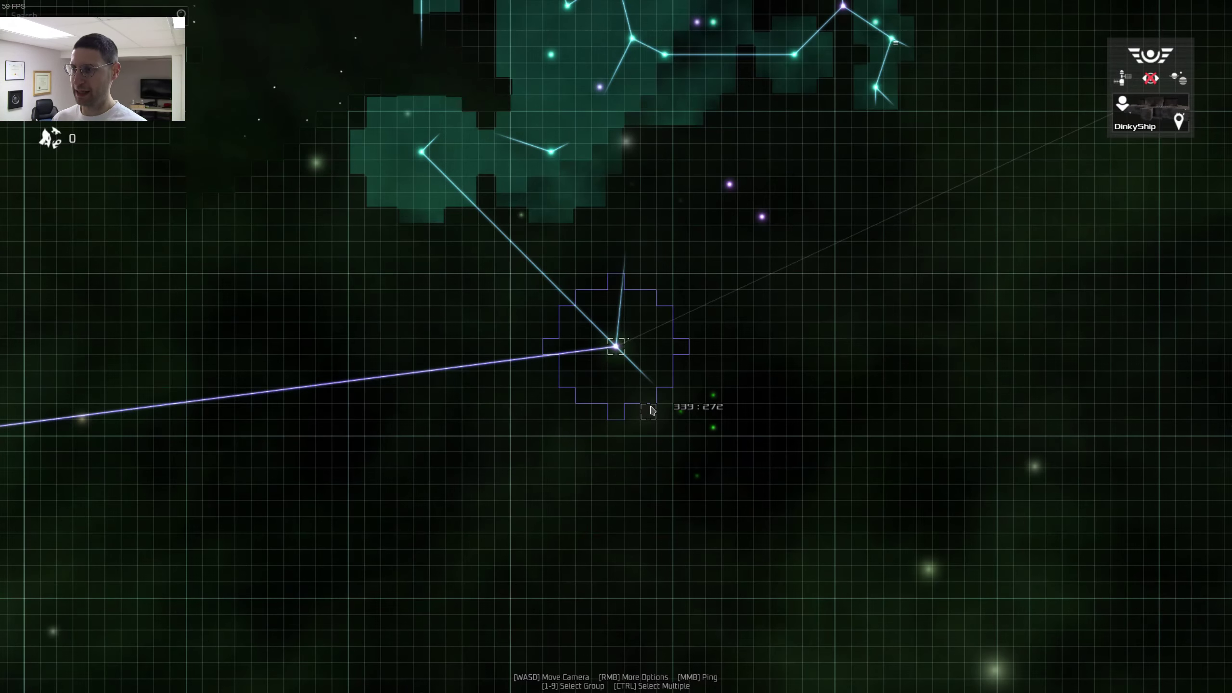
pyautogui.press('m')
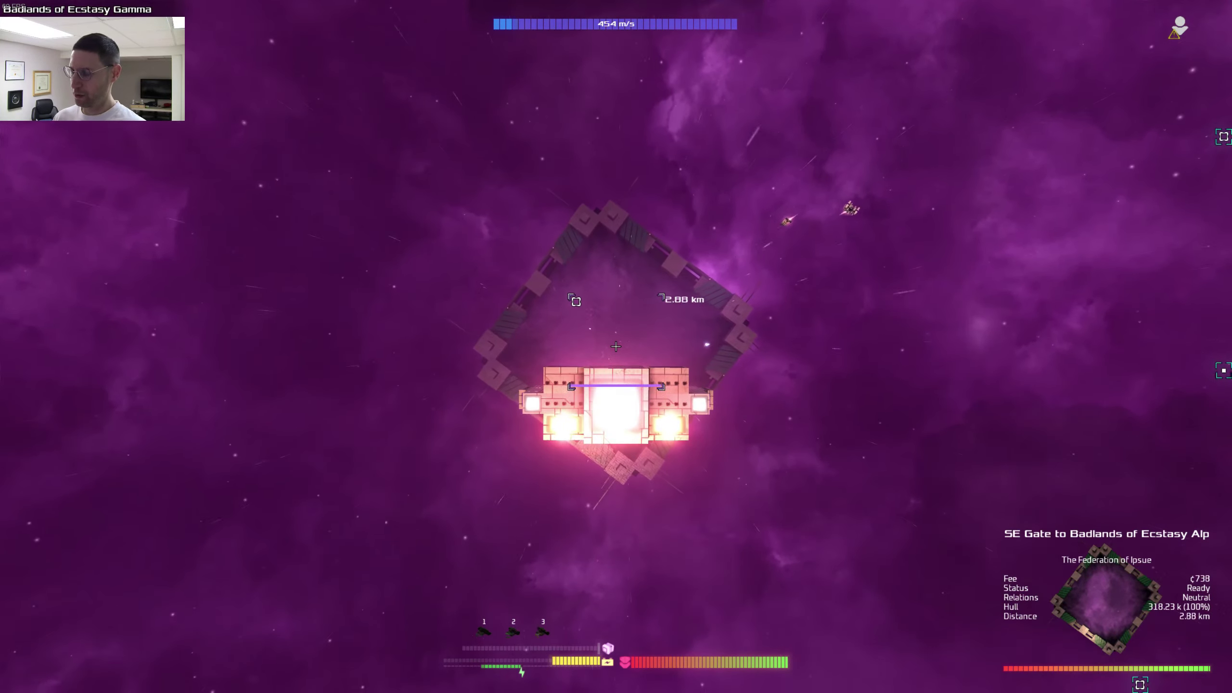
pyautogui.press('m')
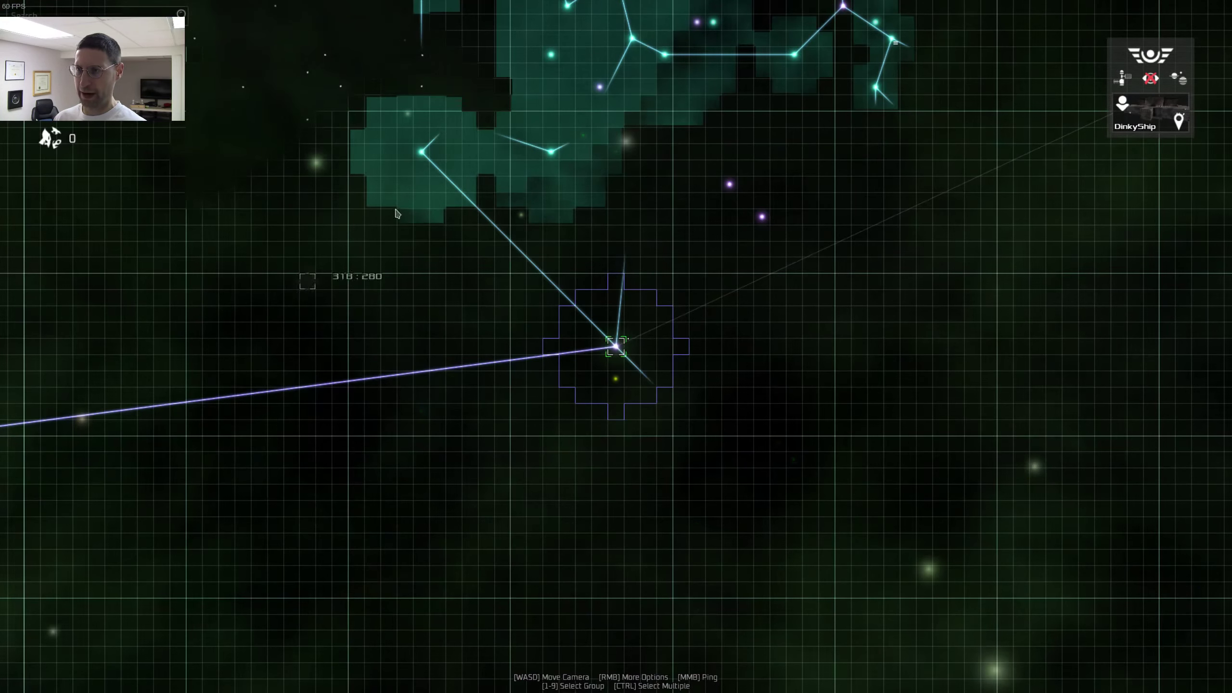
pyautogui.moveTo(423, 153)
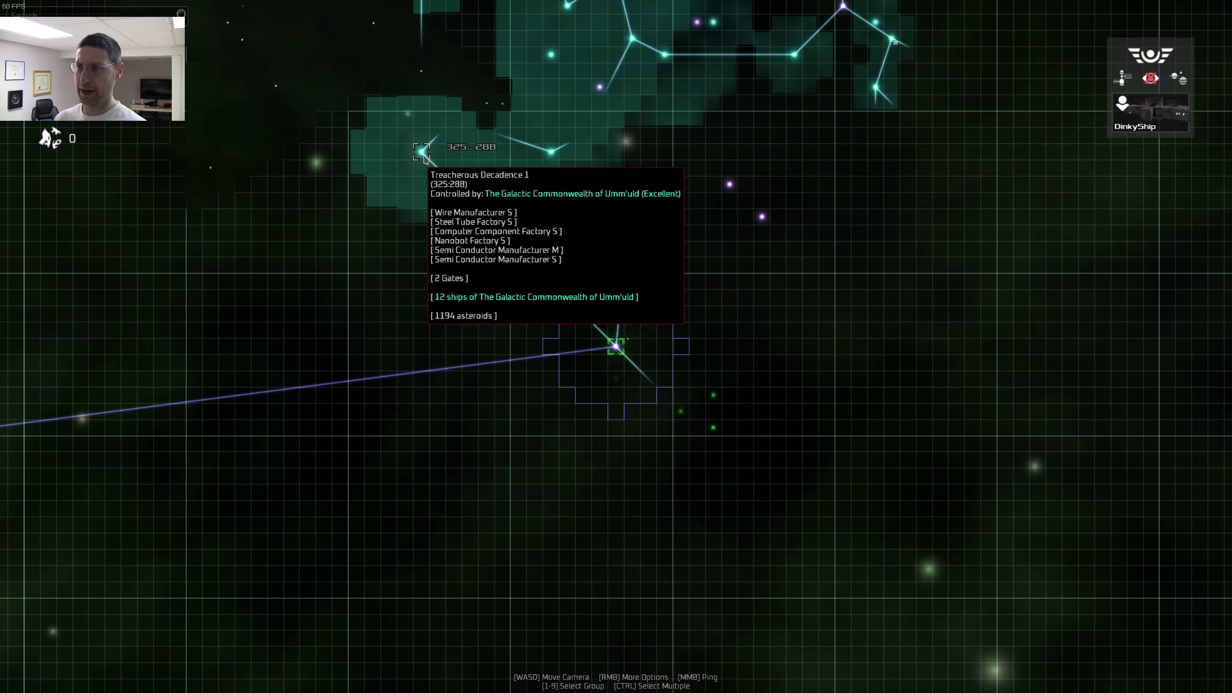
pyautogui.press('m')
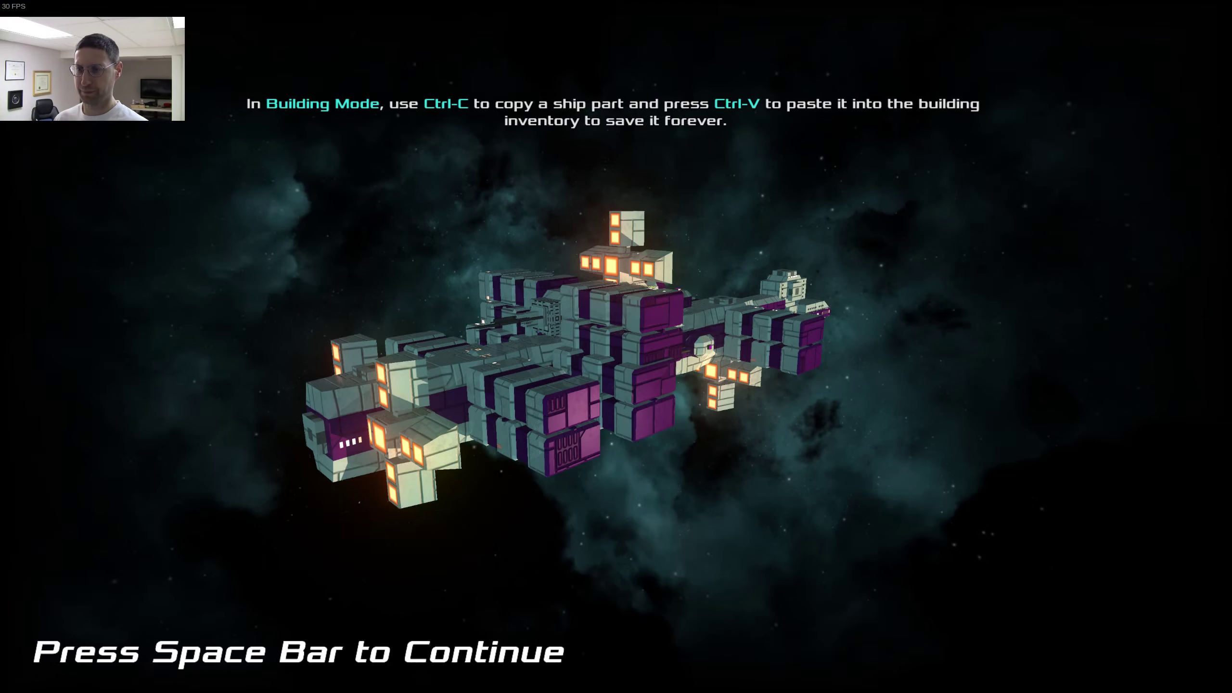
# Step: Target the gate to Cyclonic Helix Alpha, then pan the map to Badlands of Ecstasy Gamma
pyautogui.press('space')
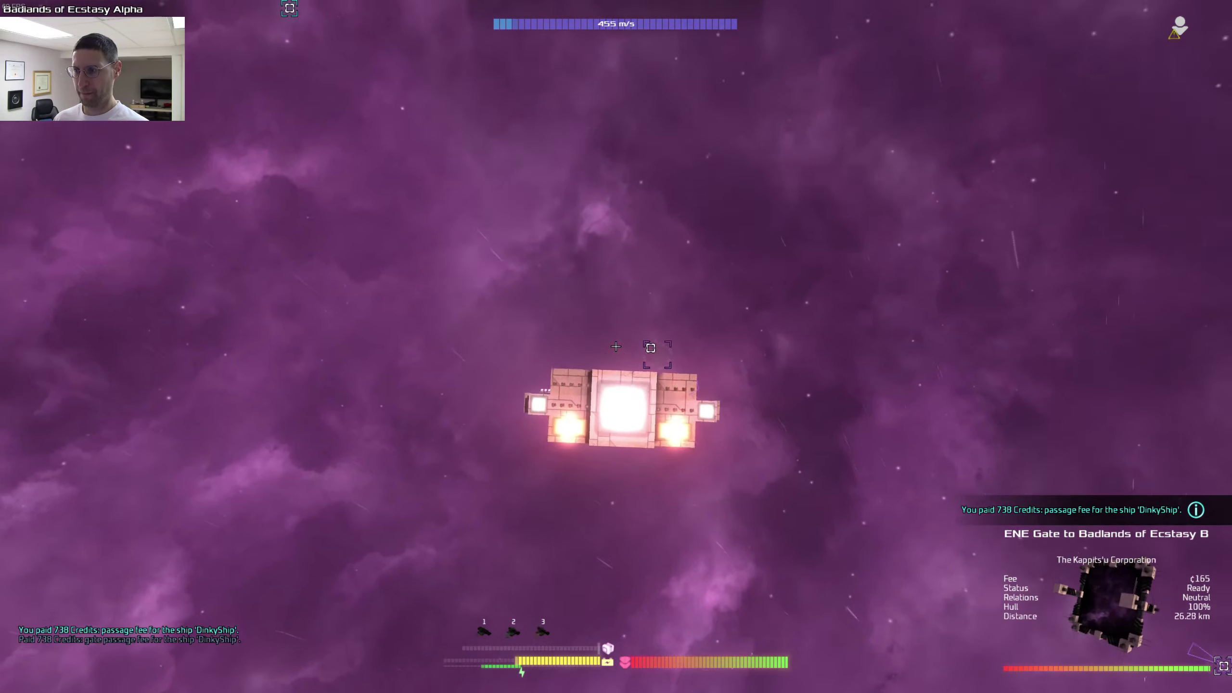
pyautogui.click(608, 341)
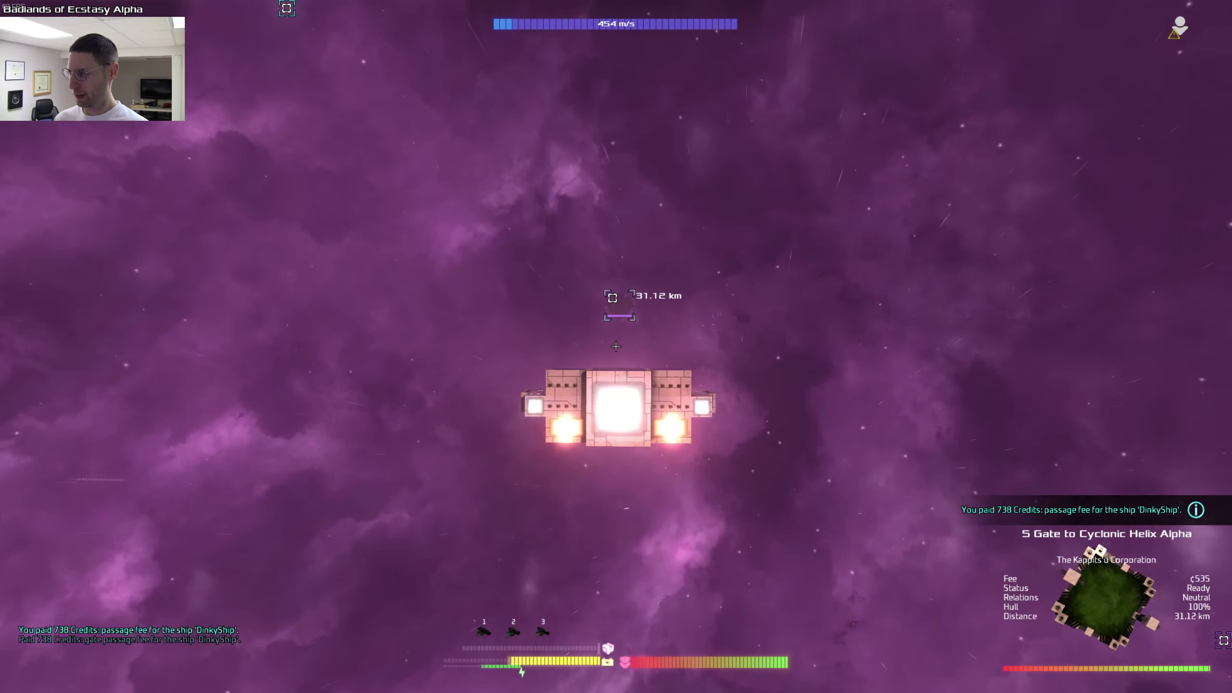
pyautogui.press('m')
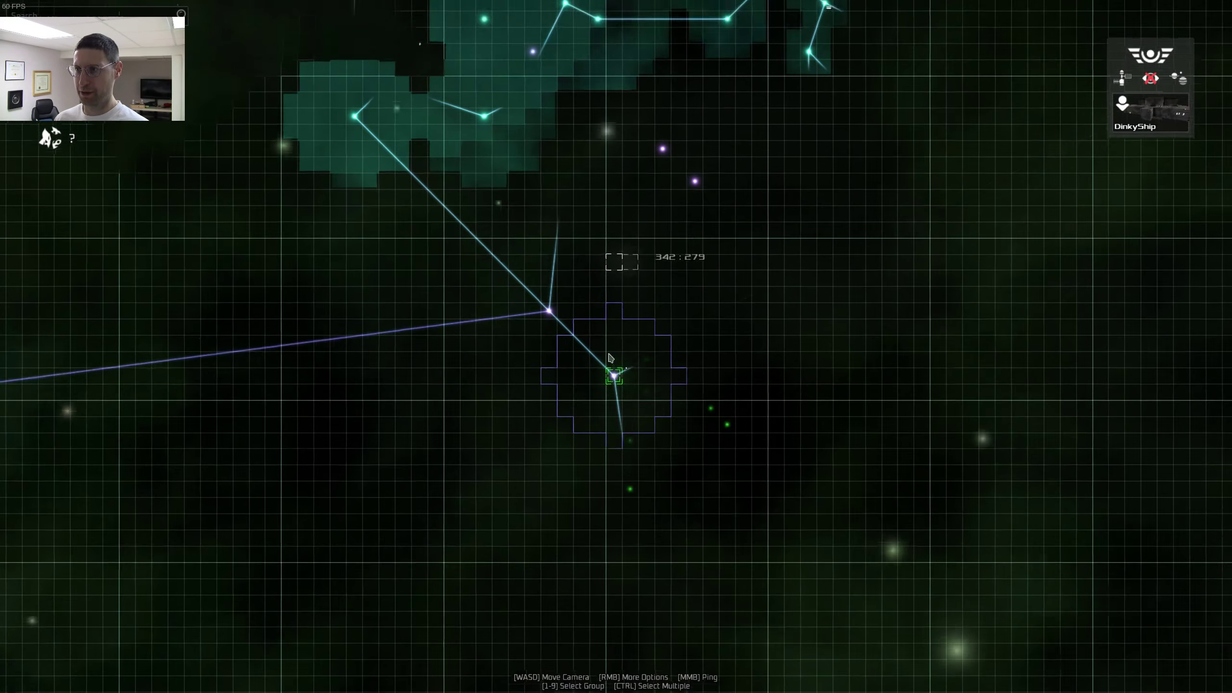
pyautogui.moveTo(637, 174); pyautogui.dragTo(564, 420)
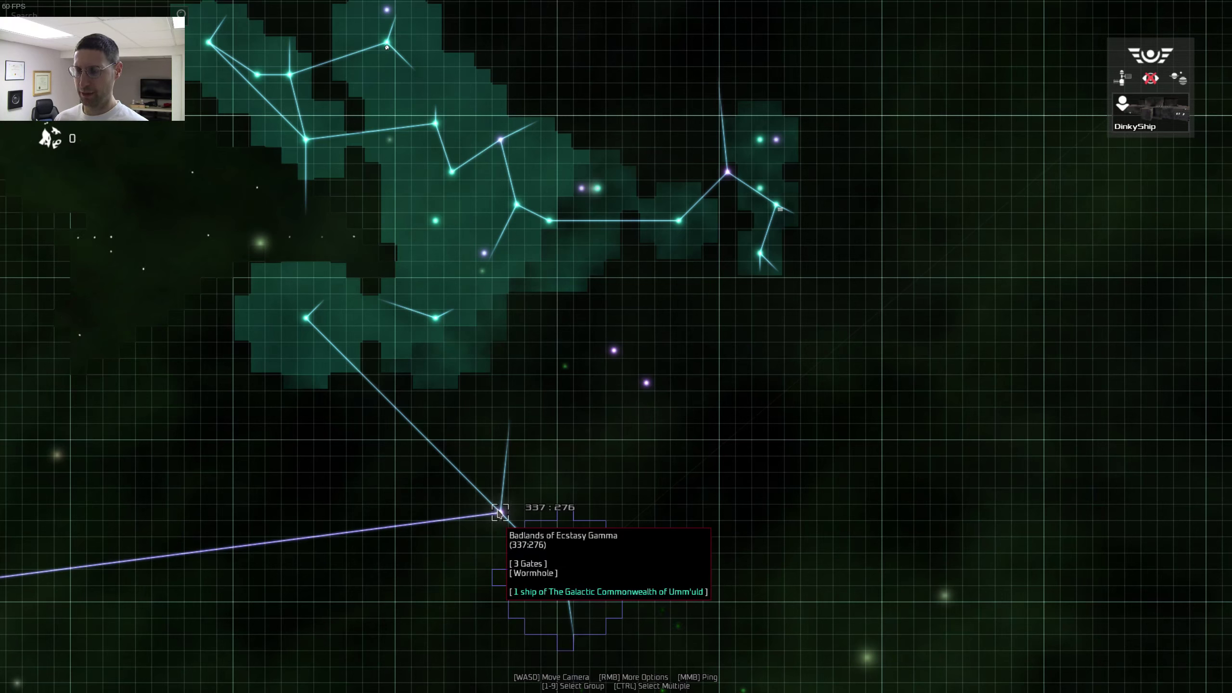
# Step: Boost through the NW gate into Badlands of Ecstasy Gamma and target the Treacherous Decadence gate
pyautogui.press('m')
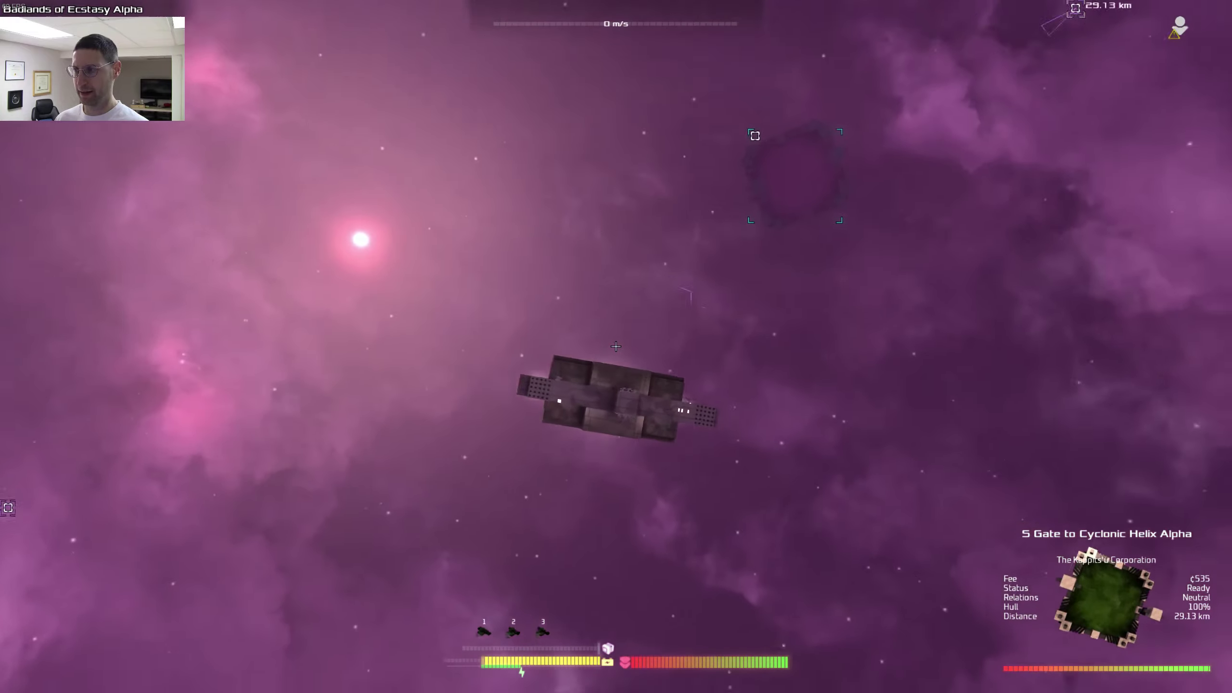
pyautogui.press('w')
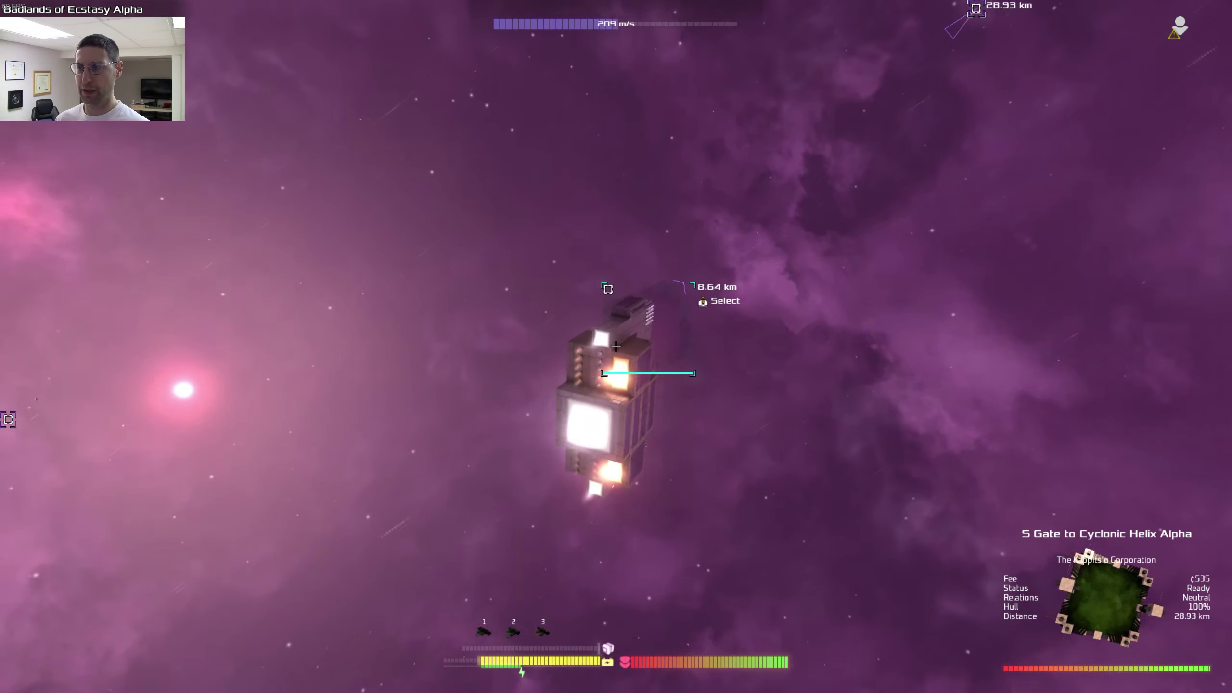
pyautogui.click(616, 346)
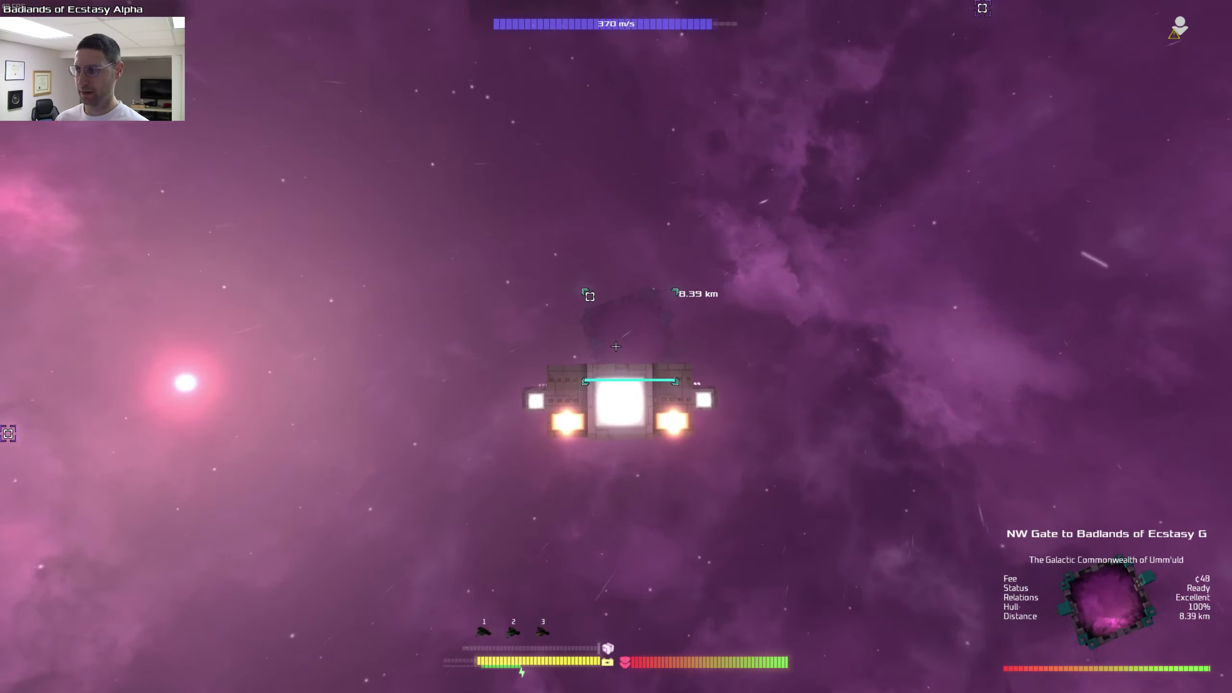
pyautogui.press('shift')
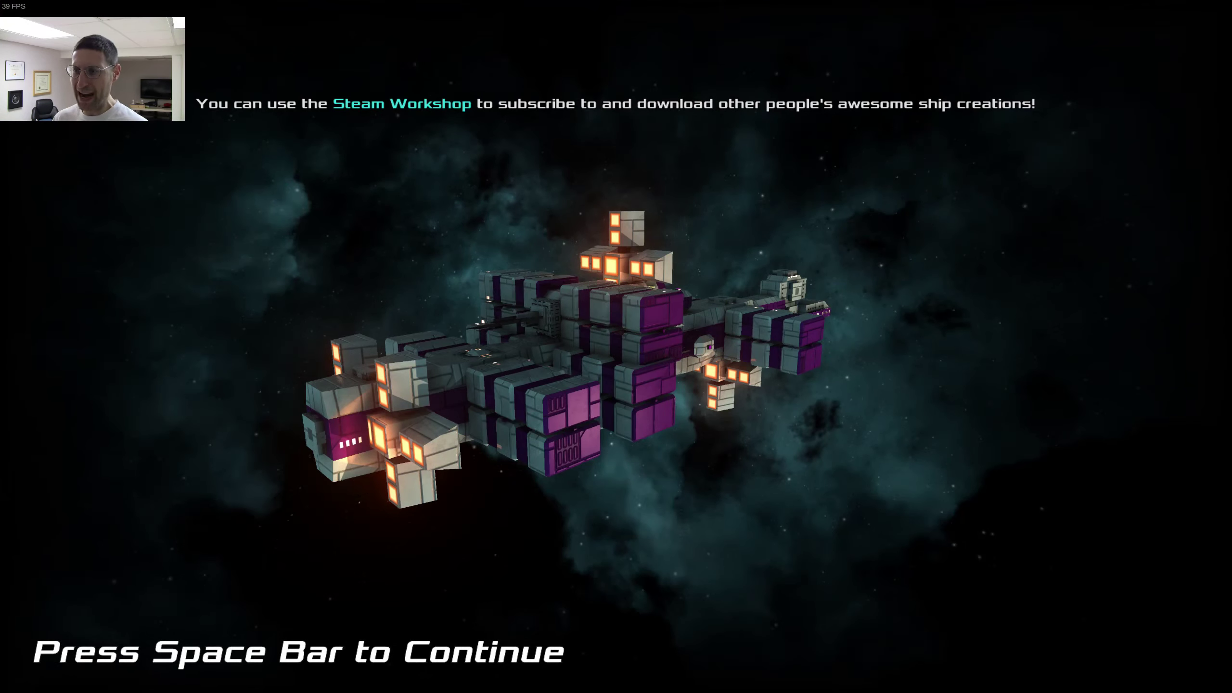
pyautogui.press('space')
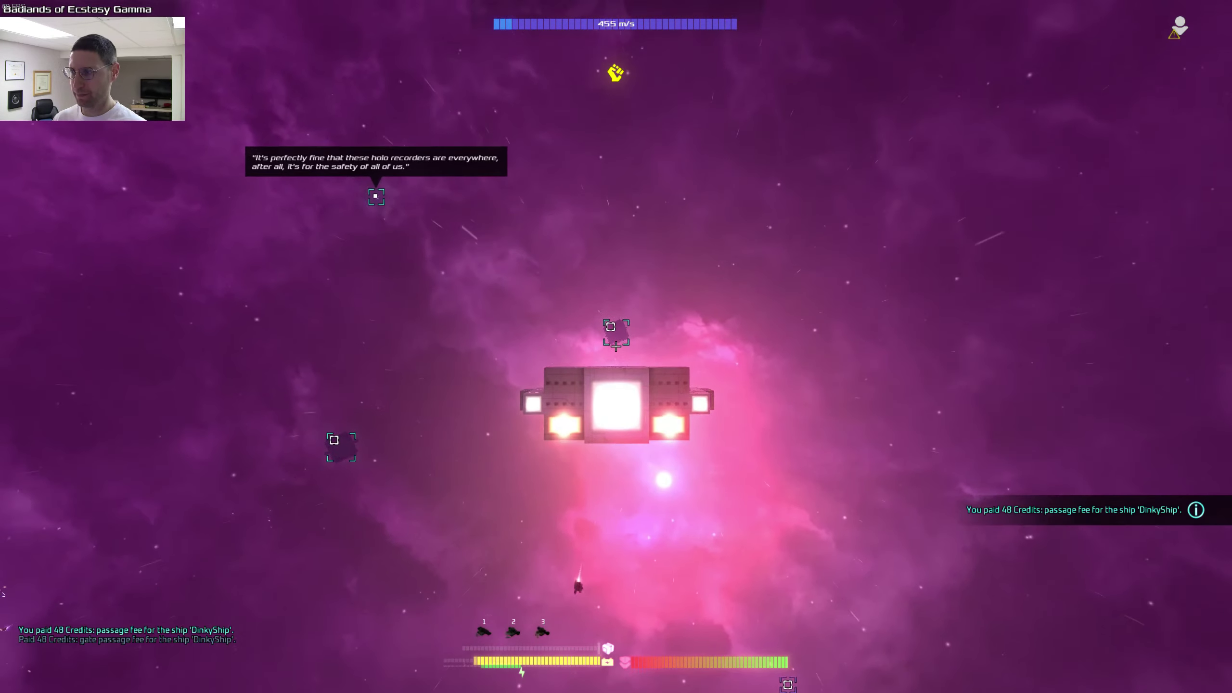
pyautogui.click(612, 333)
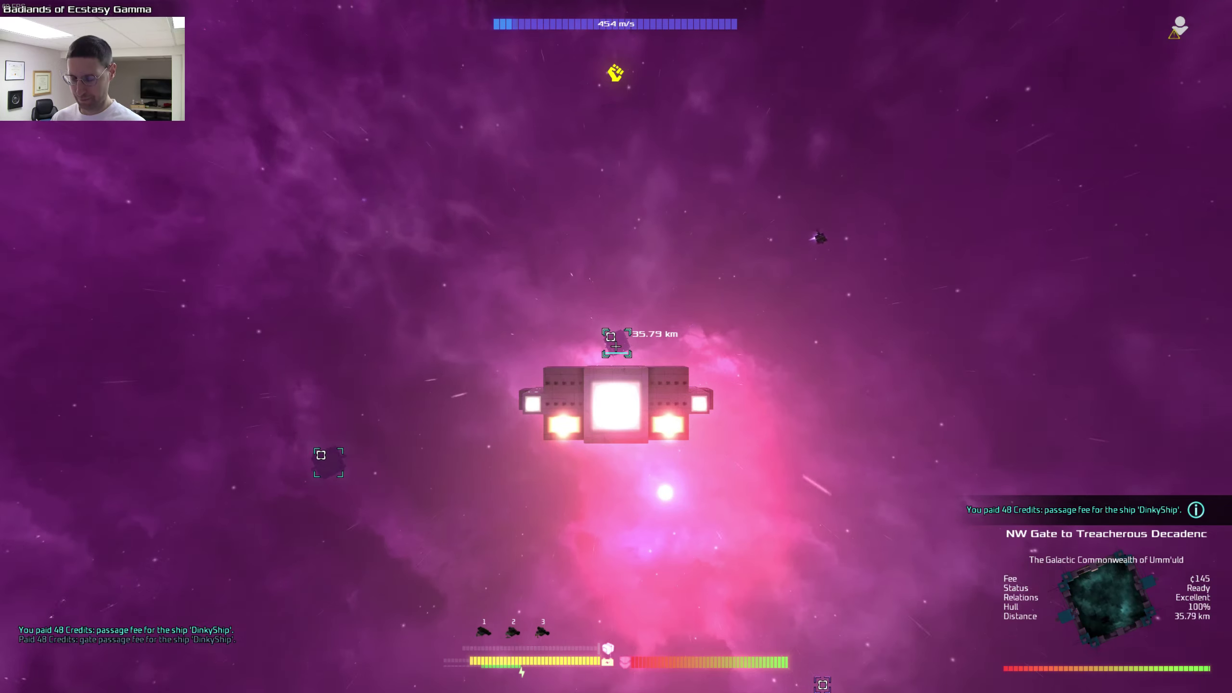
pyautogui.press('m')
pyautogui.press('m')
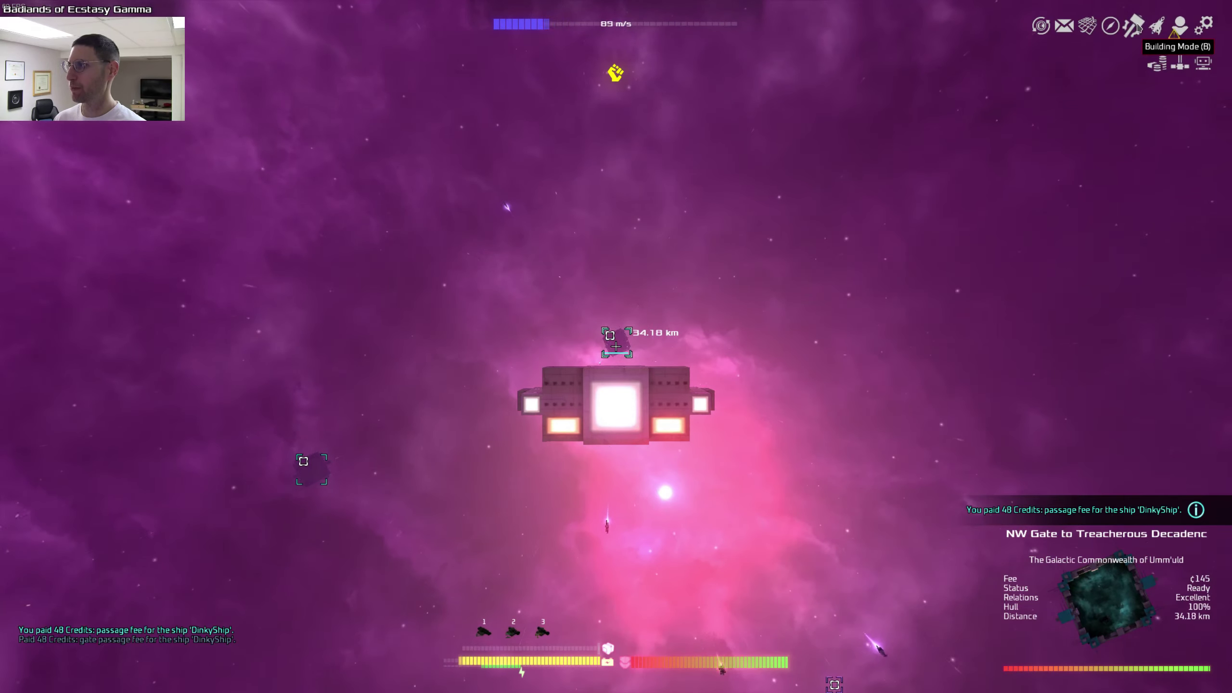
# Step: Check the Cargo and Crew tabs and pay the crew their 5,000-credit salary
pyautogui.click(1177, 29)
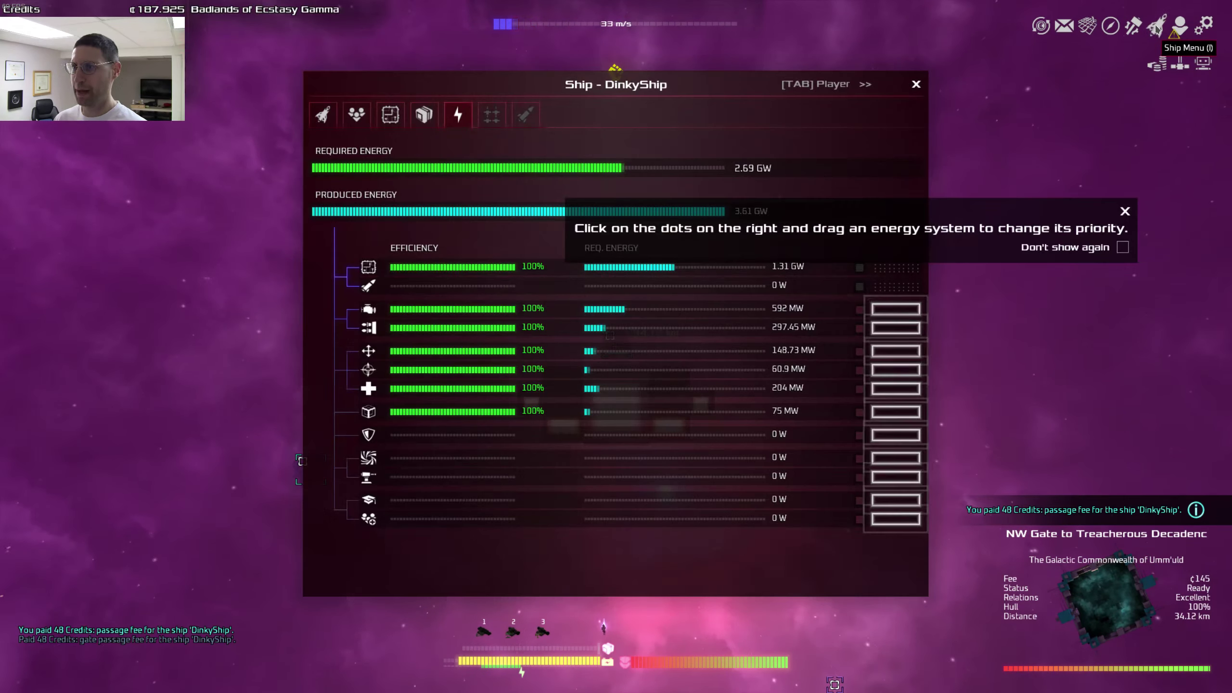
pyautogui.click(424, 114)
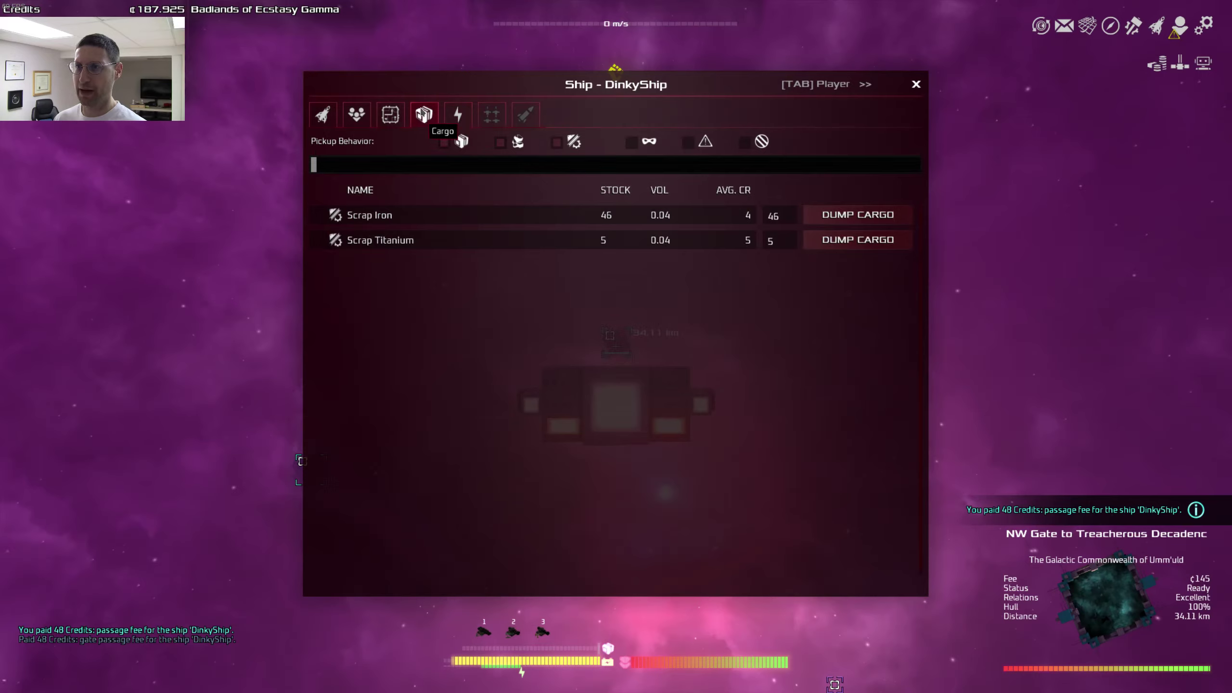
pyautogui.click(359, 115)
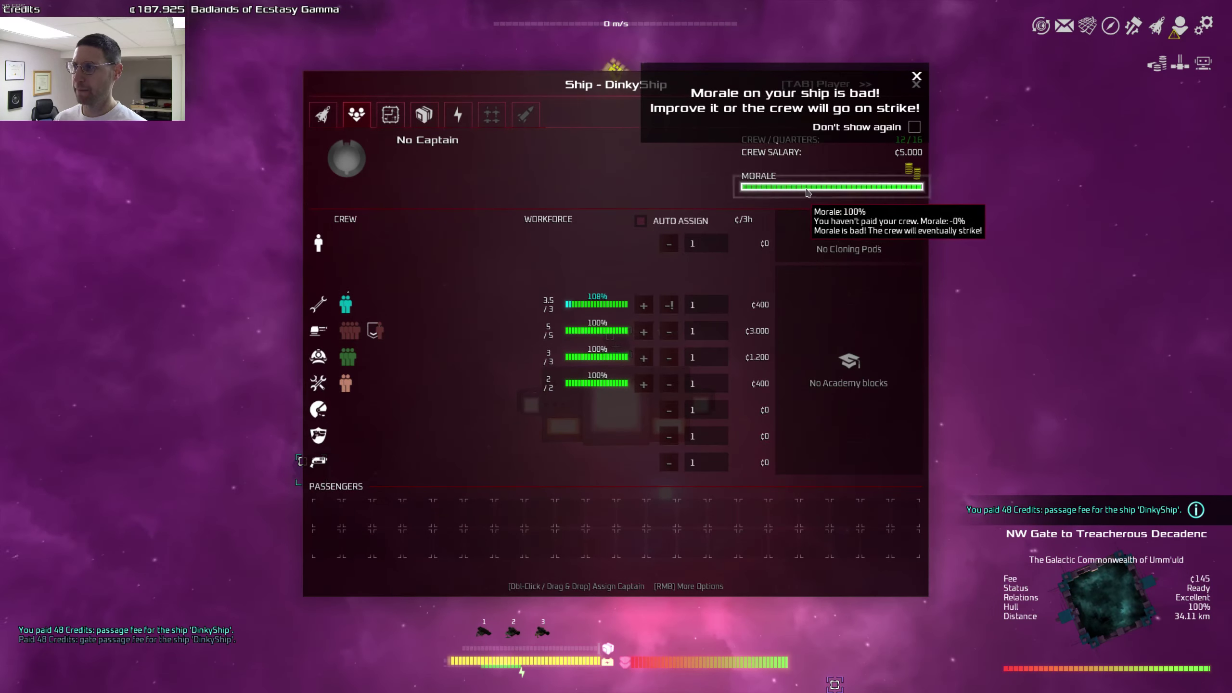
pyautogui.moveTo(833, 187)
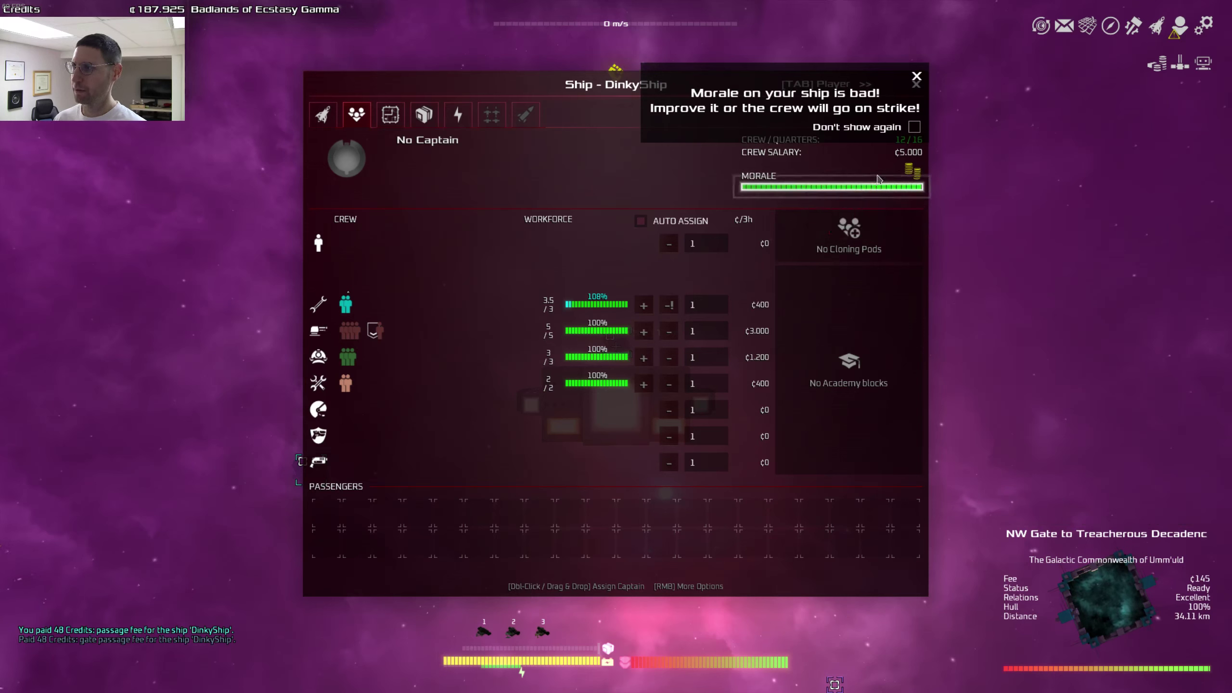
pyautogui.click(911, 172)
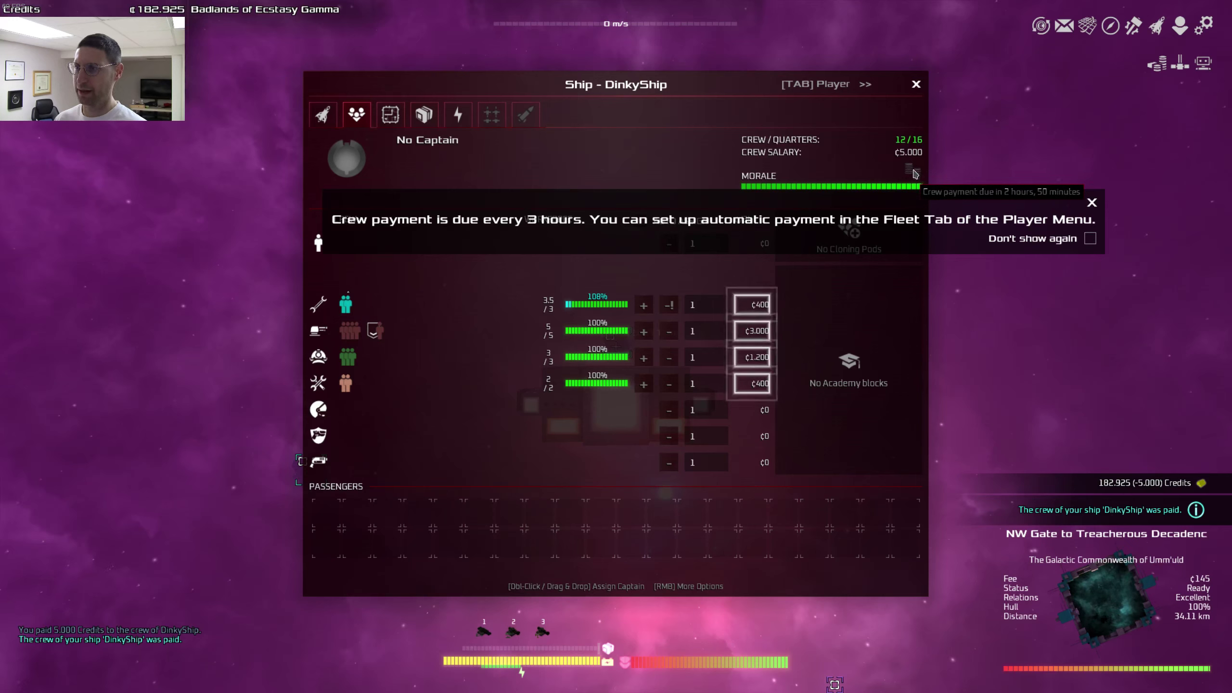
pyautogui.click(1091, 205)
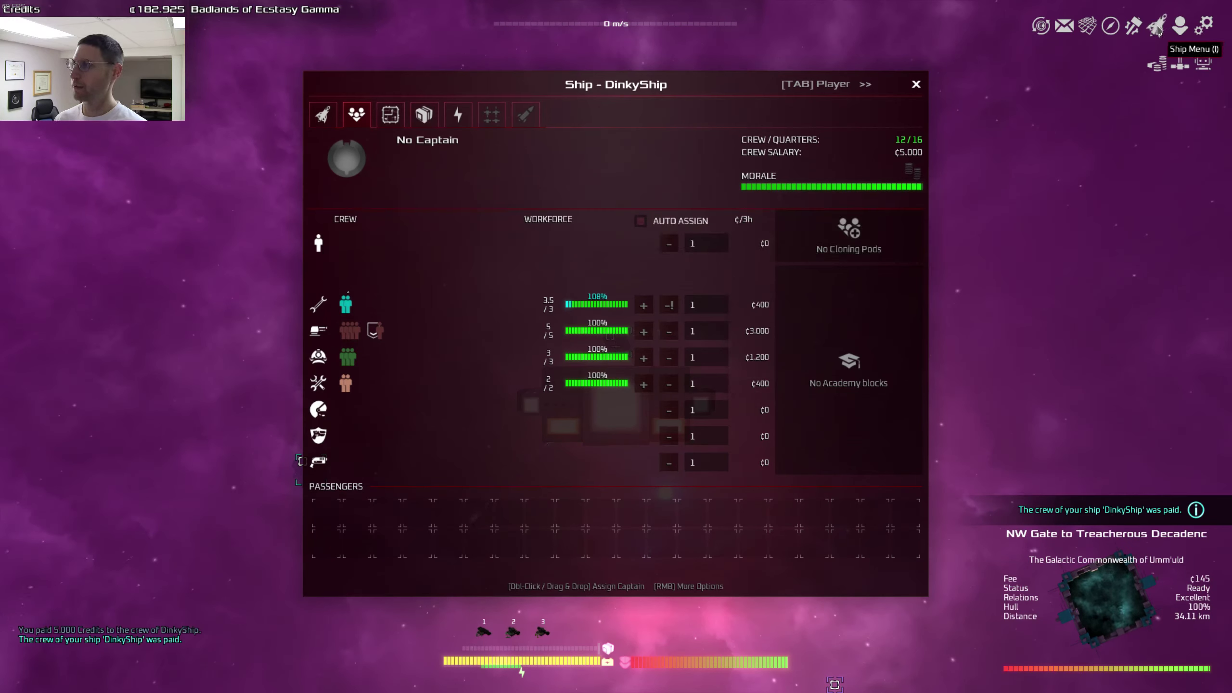
# Step: Review the player missions and fleet overview, including the ship's map location, then return to Crew
pyautogui.click(1176, 29)
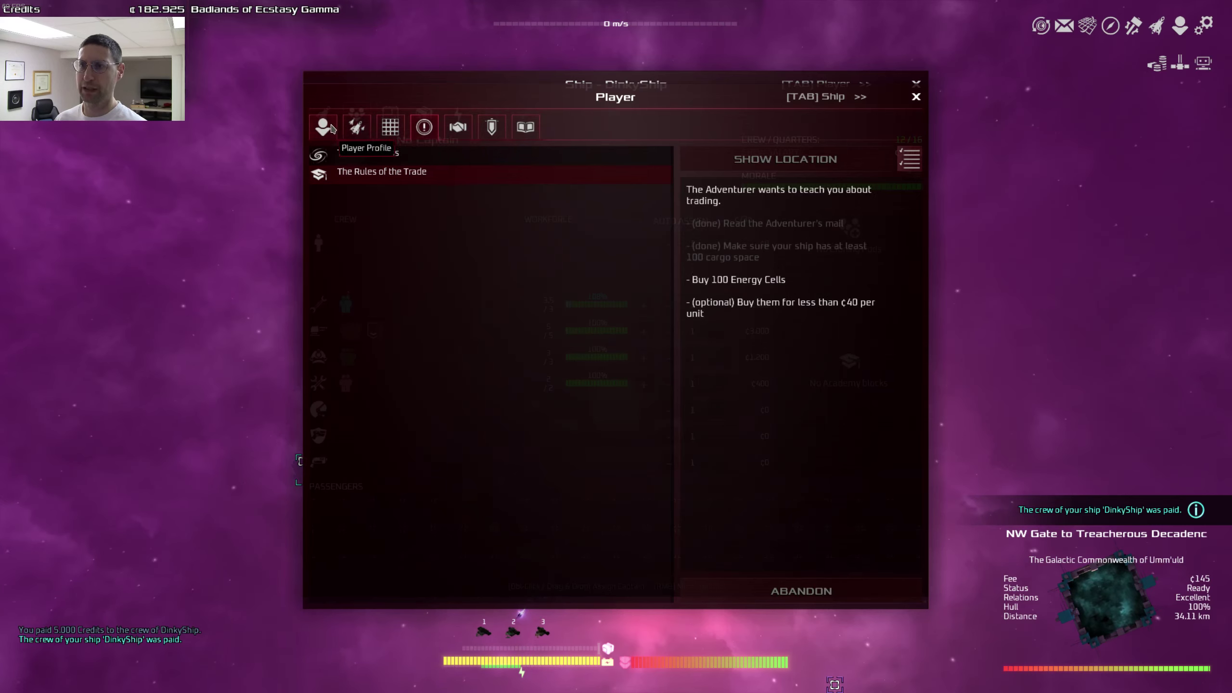
pyautogui.click(356, 127)
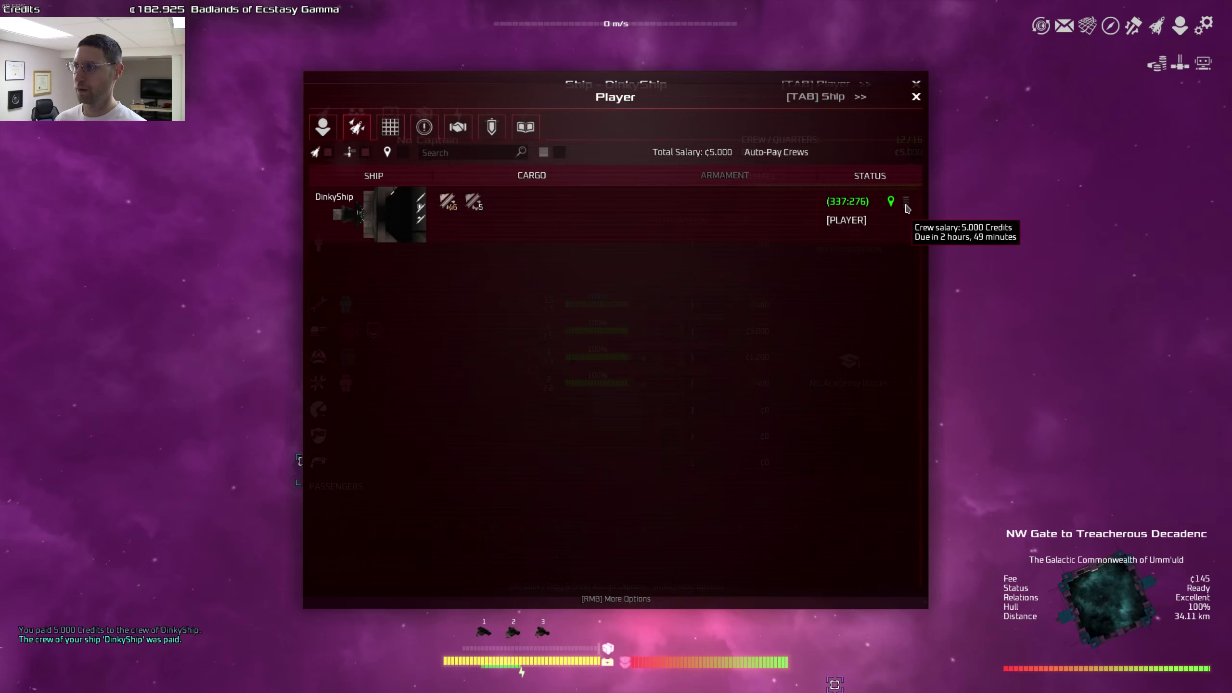
pyautogui.click(892, 202)
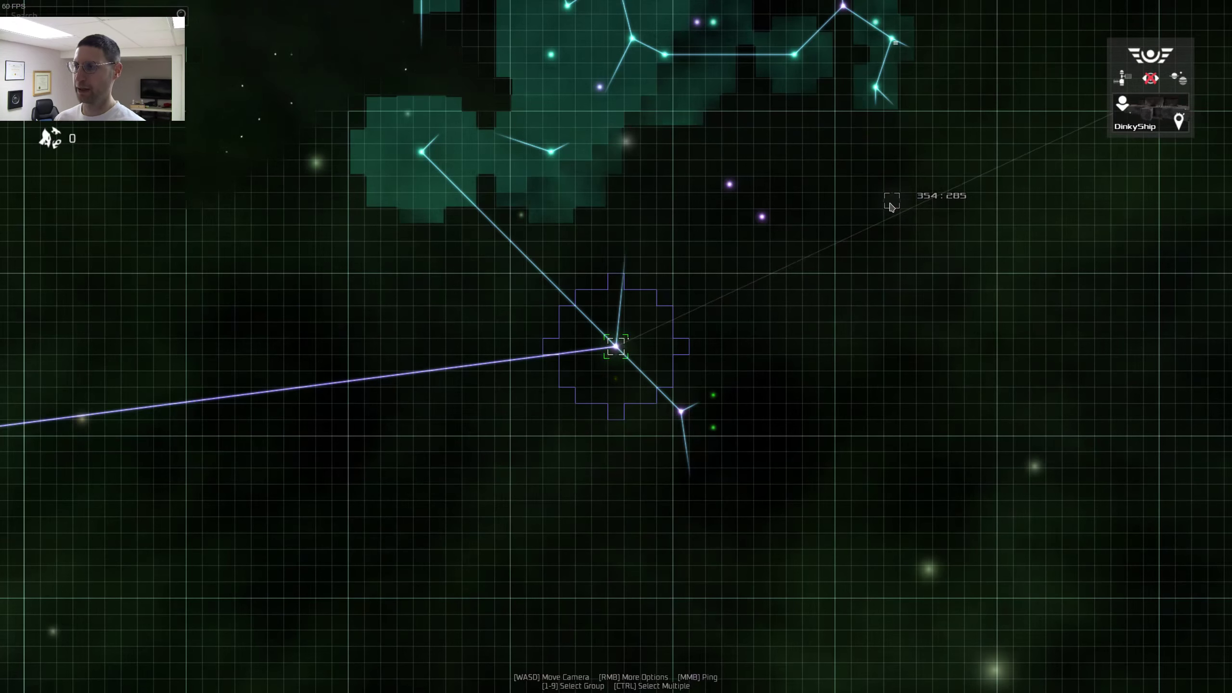
pyautogui.press('Escape')
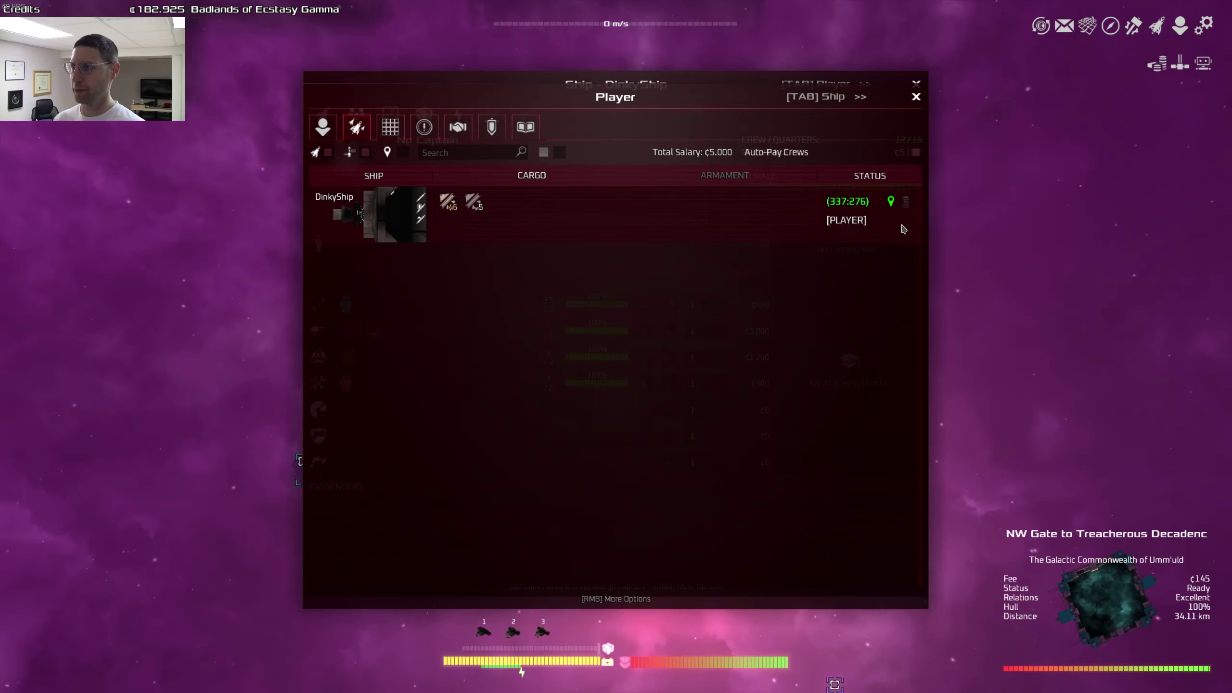
pyautogui.press('Tab')
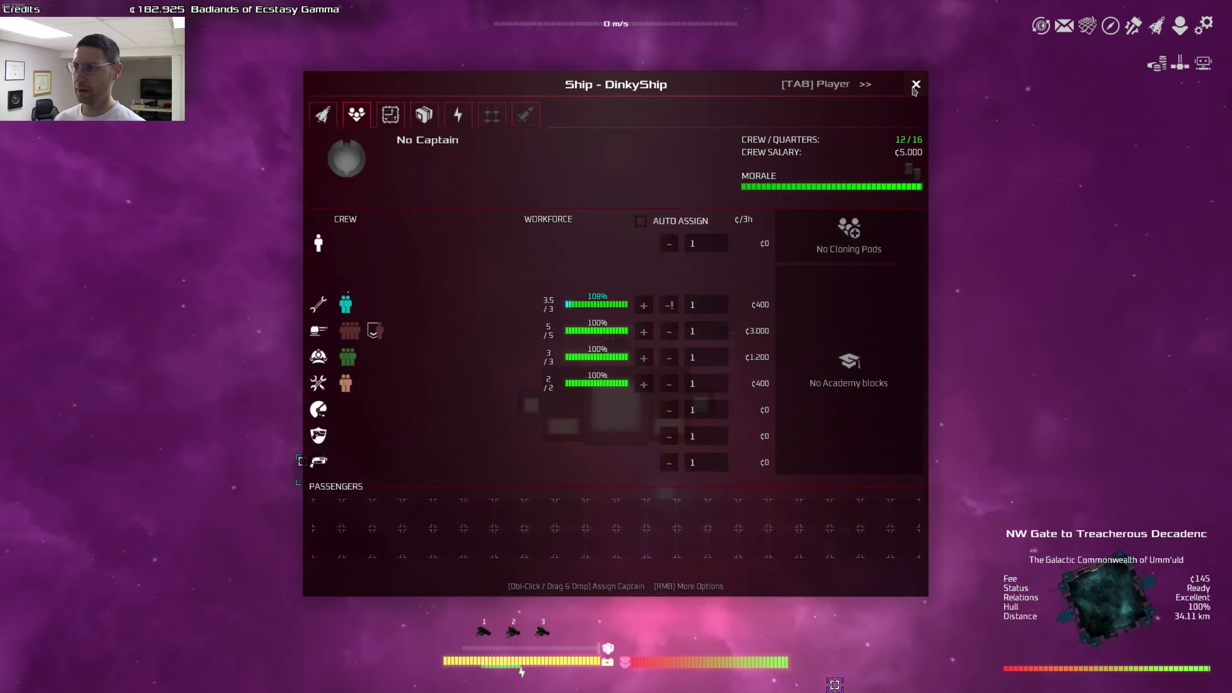
# Step: Close the ship window, glance at the galaxy map, and cycle the target to the wormhole
pyautogui.click(916, 86)
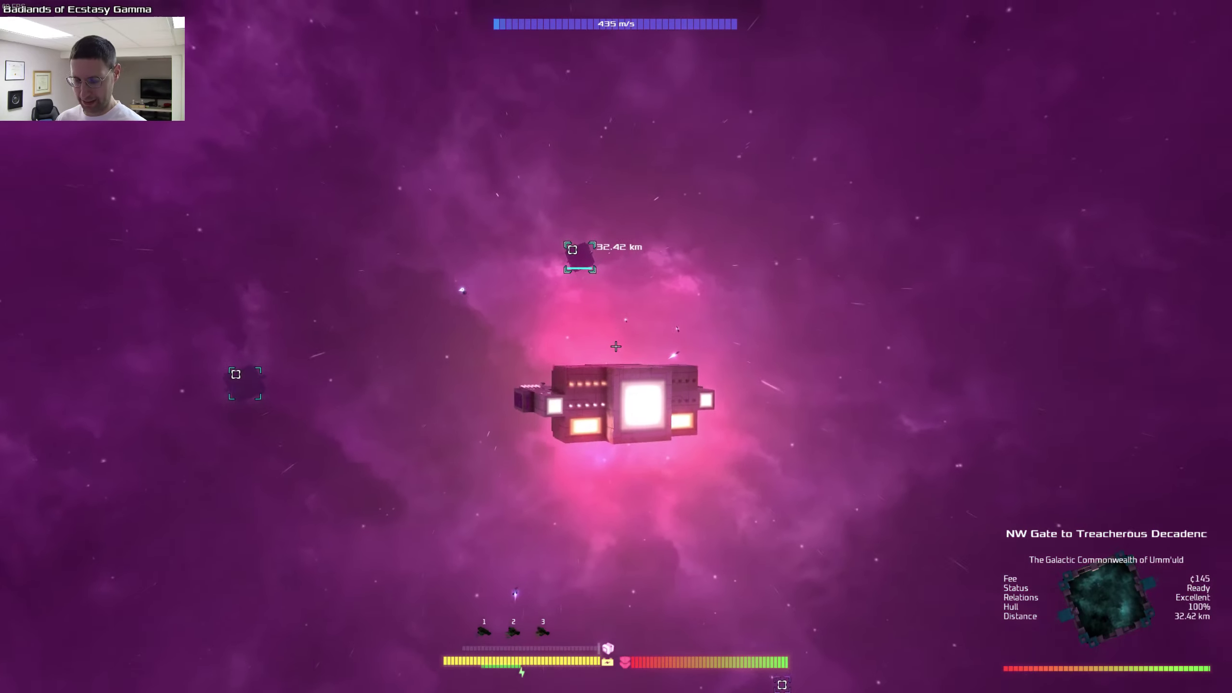
pyautogui.press('m')
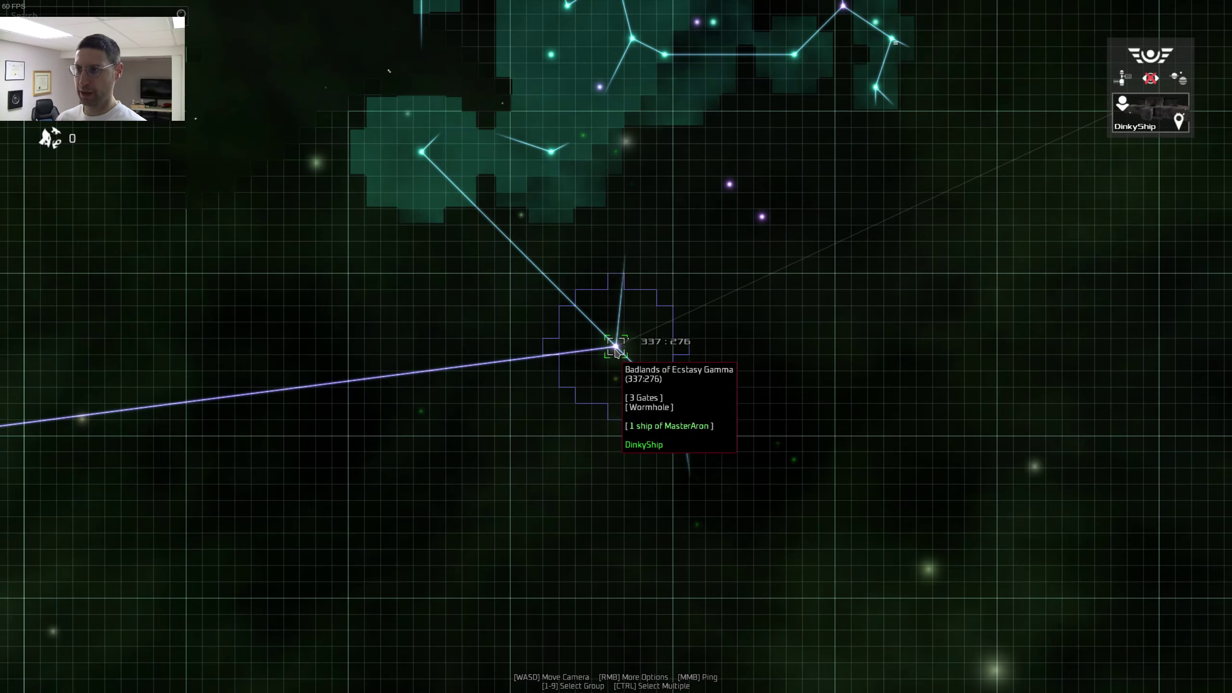
pyautogui.press('m')
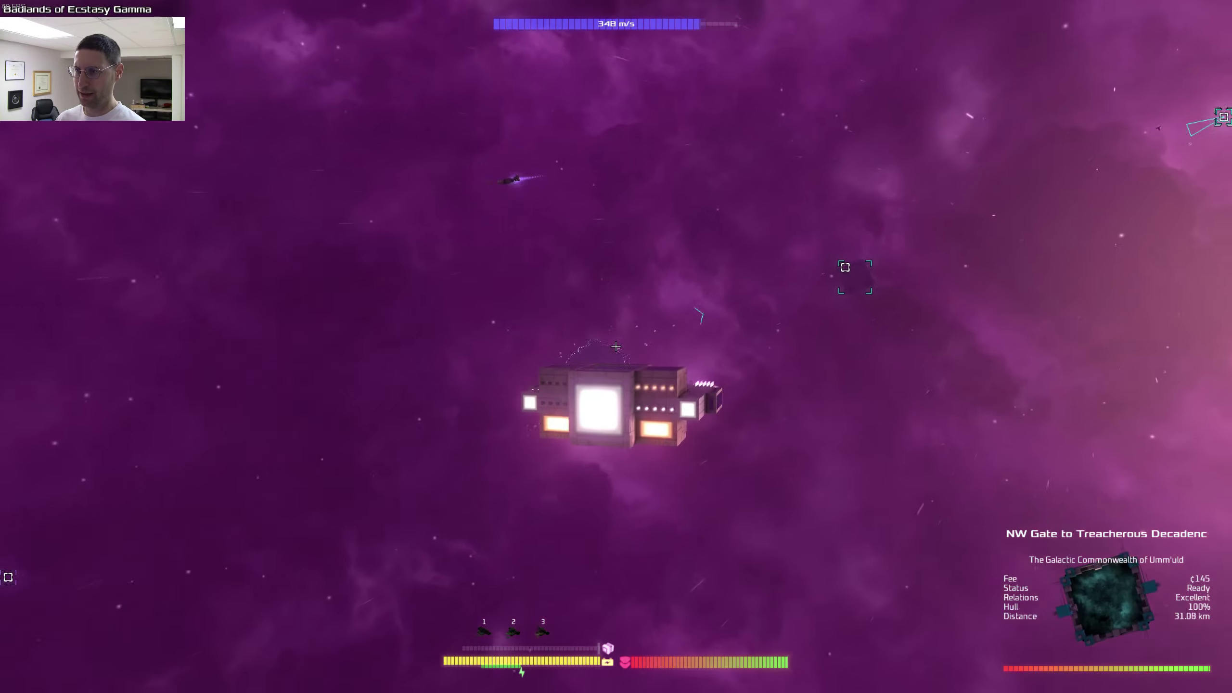
pyautogui.press('t')
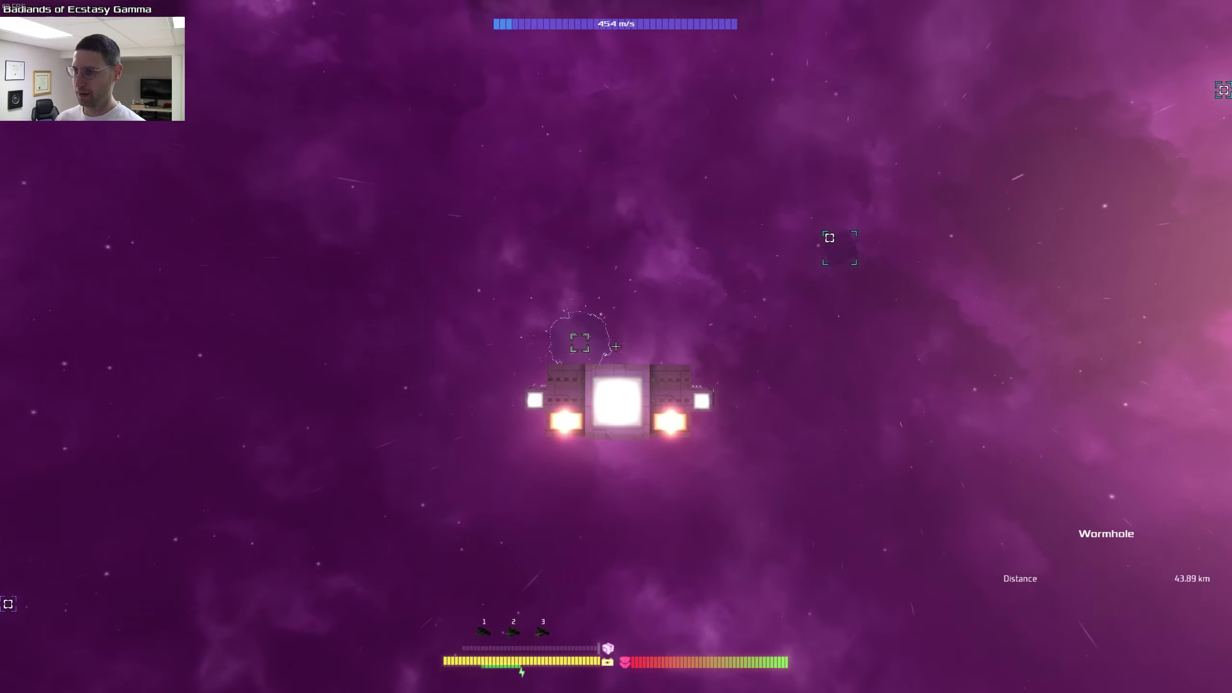
pyautogui.press('t')
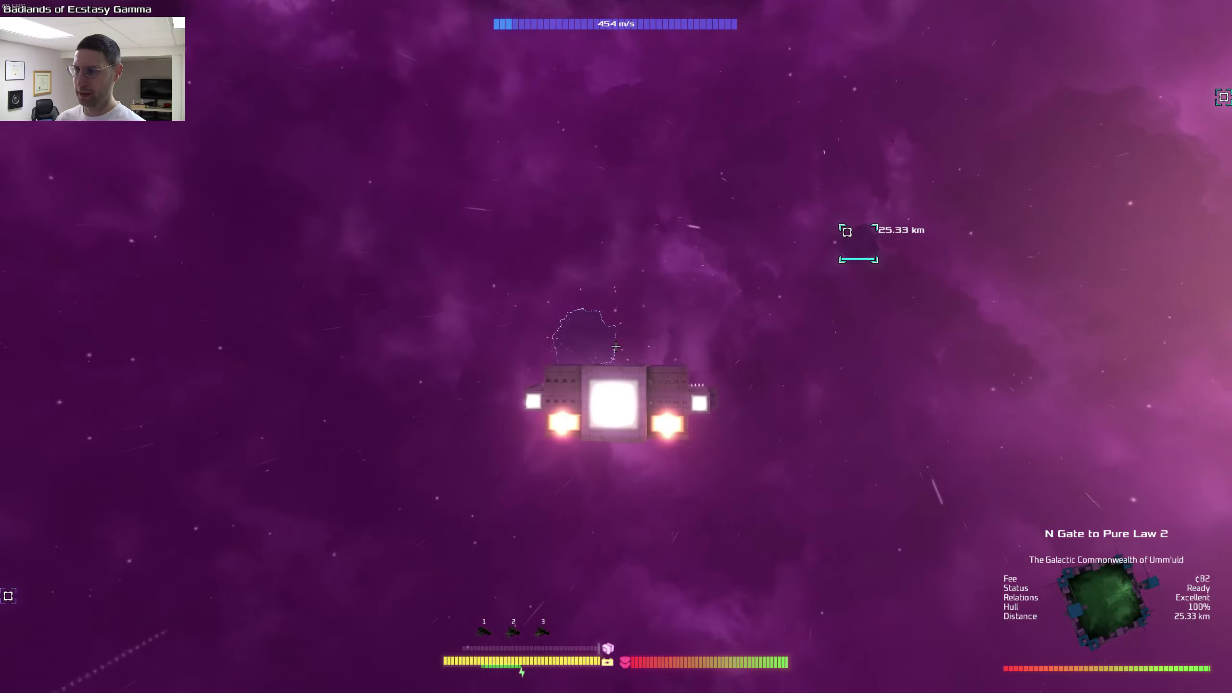
pyautogui.press('t')
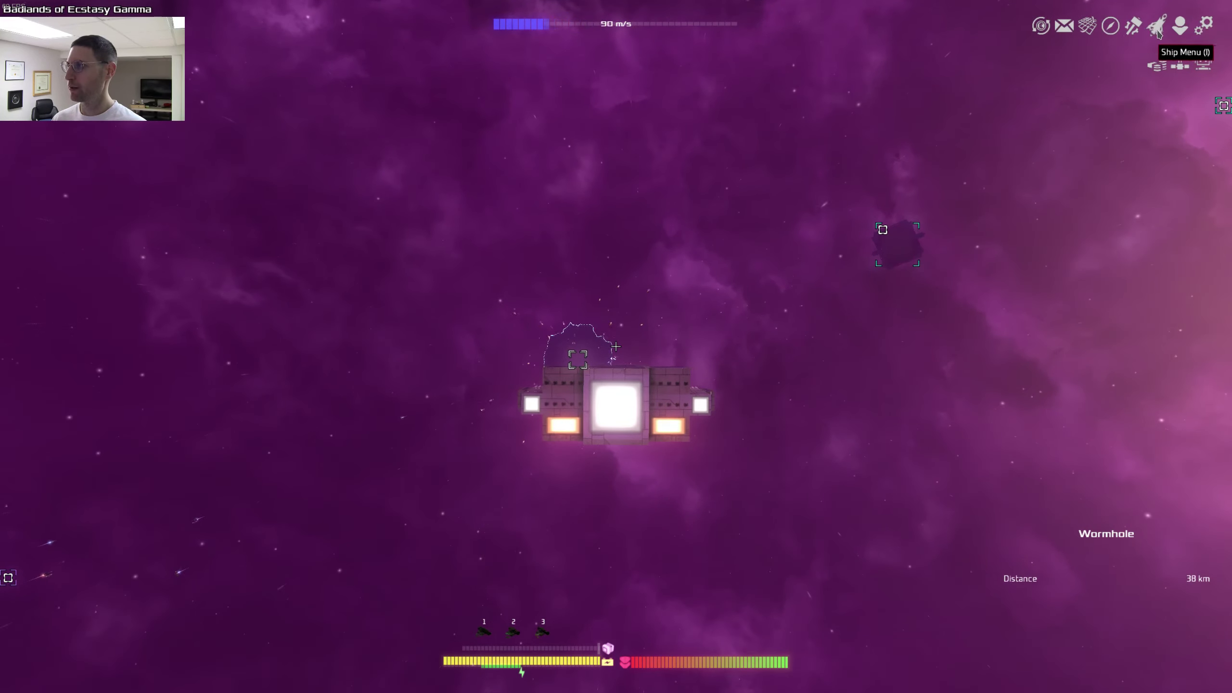
# Step: Look through the Ship Menu's crew, layout and stats tabs
pyautogui.click(1157, 31)
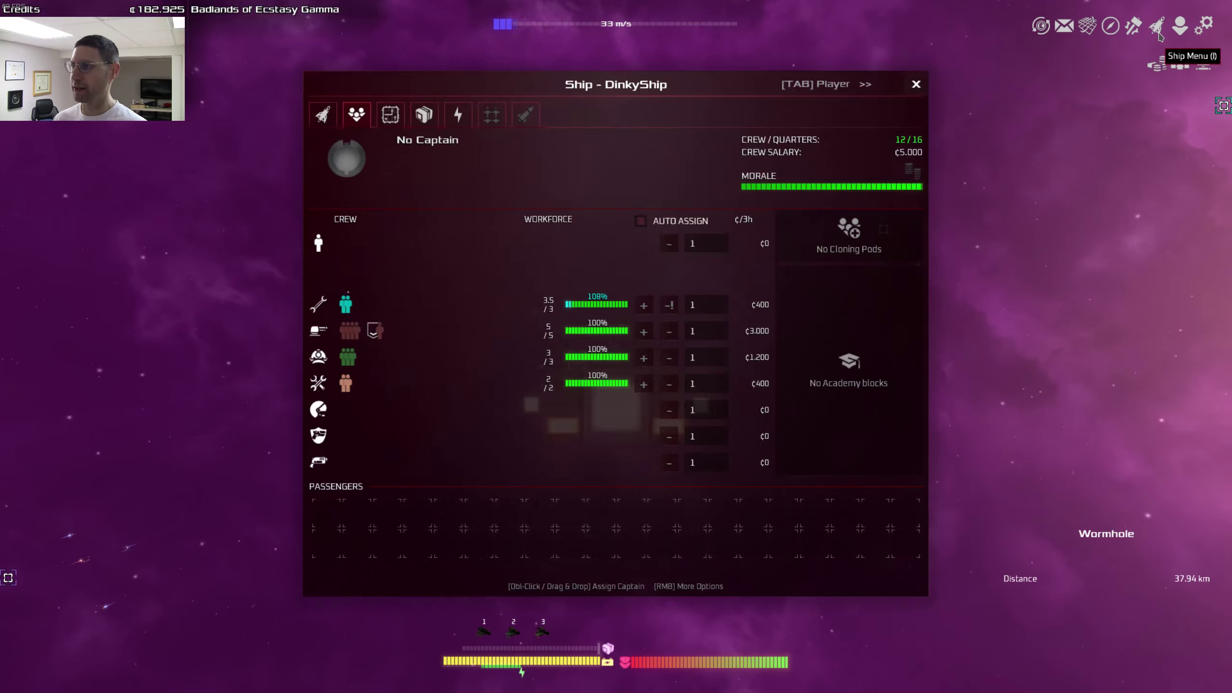
pyautogui.click(457, 115)
pyautogui.click(390, 115)
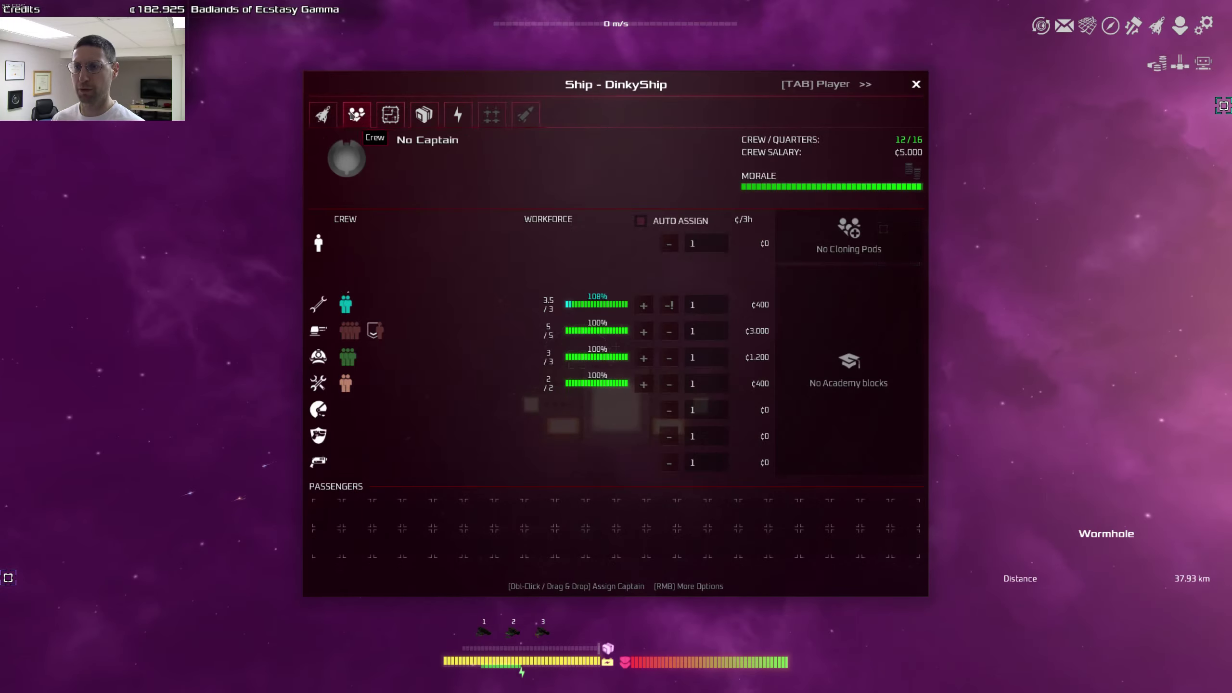
pyautogui.click(331, 112)
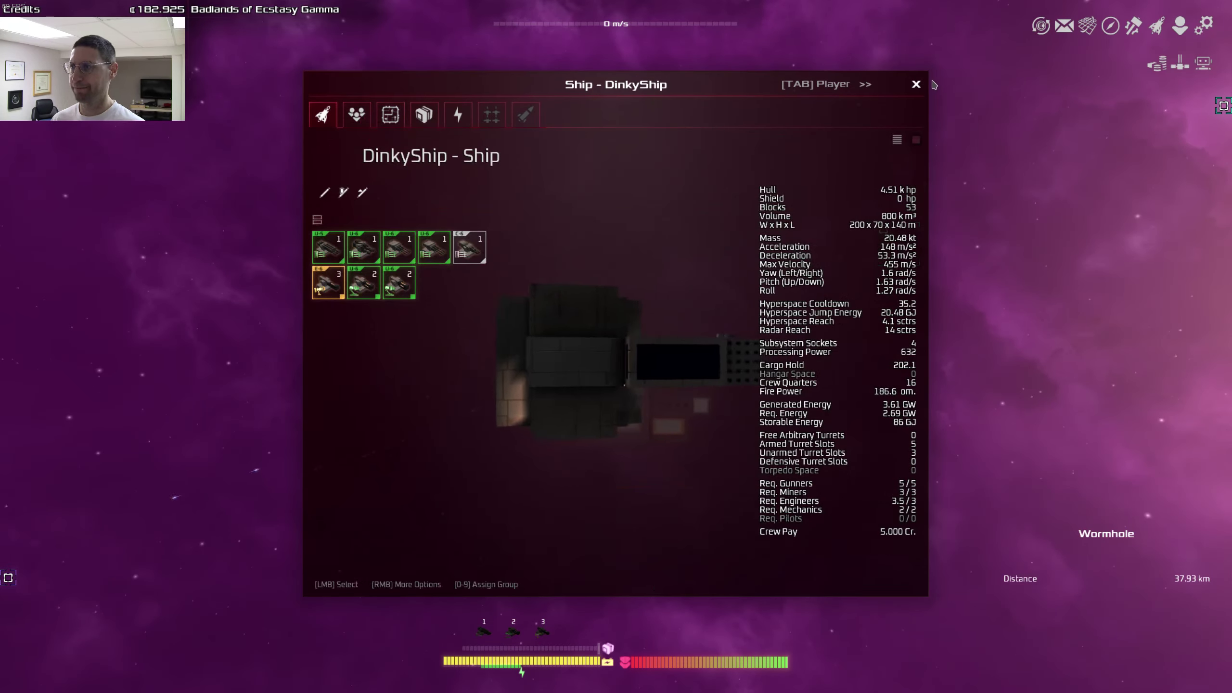
pyautogui.click(918, 86)
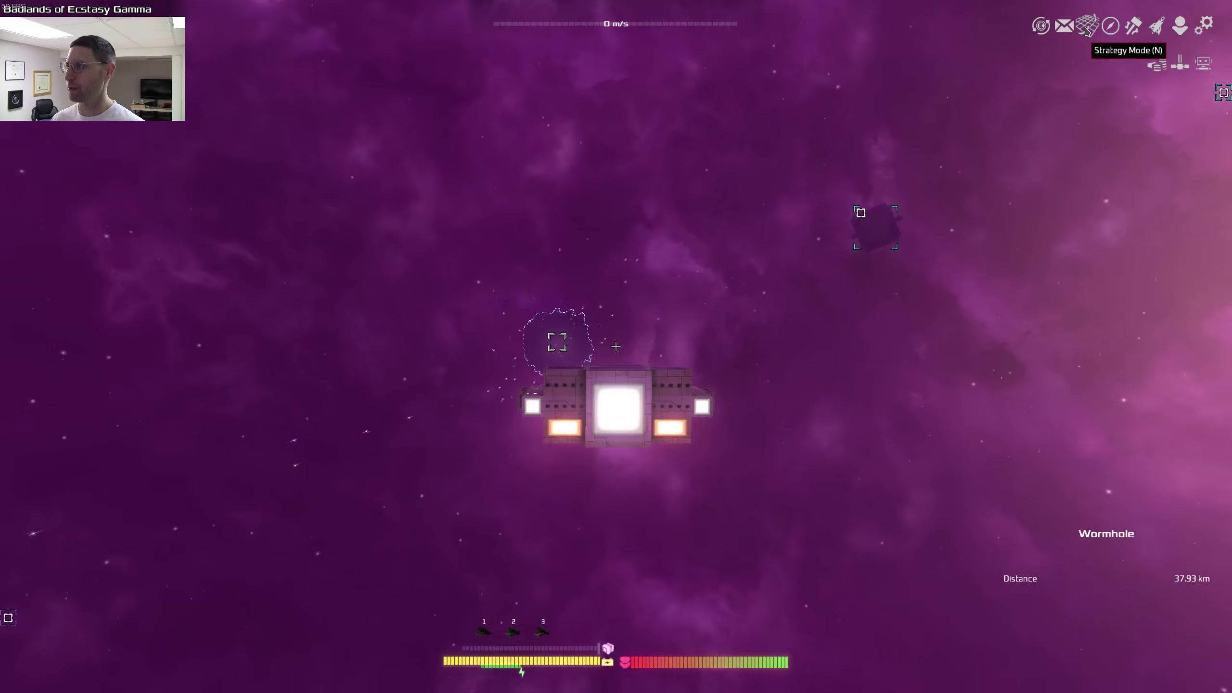
# Step: Exit into the drone and fly it toward the wormhole
pyautogui.click(1188, 67)
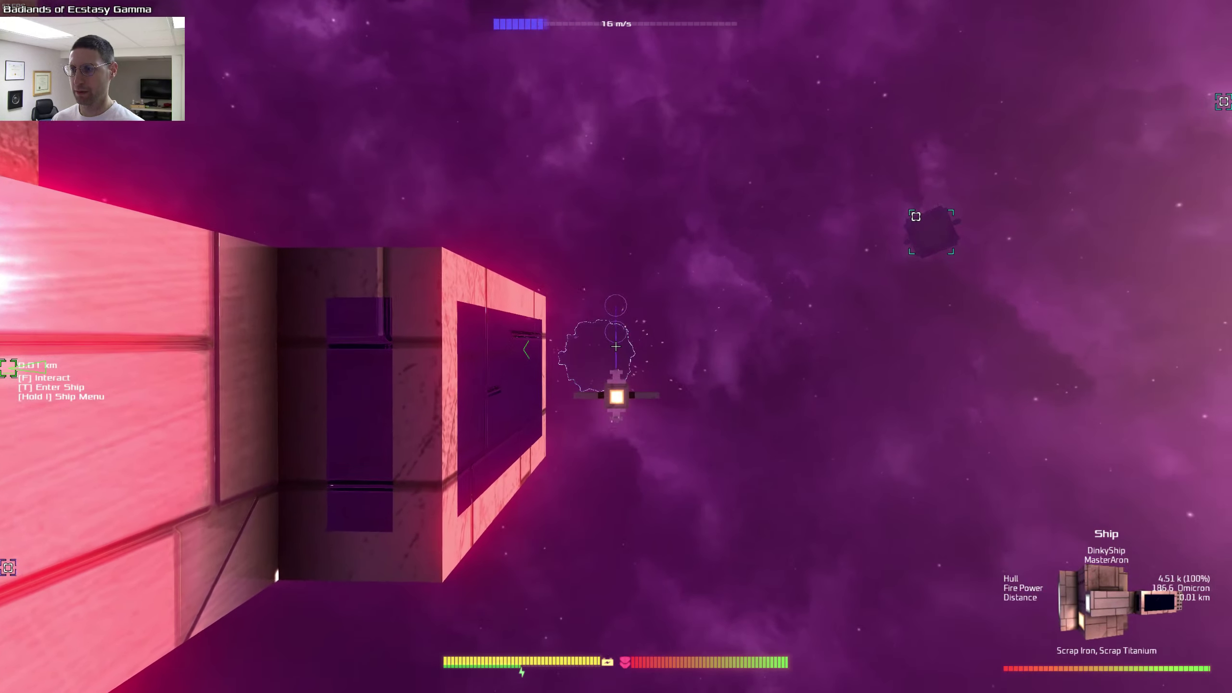
pyautogui.press('w')
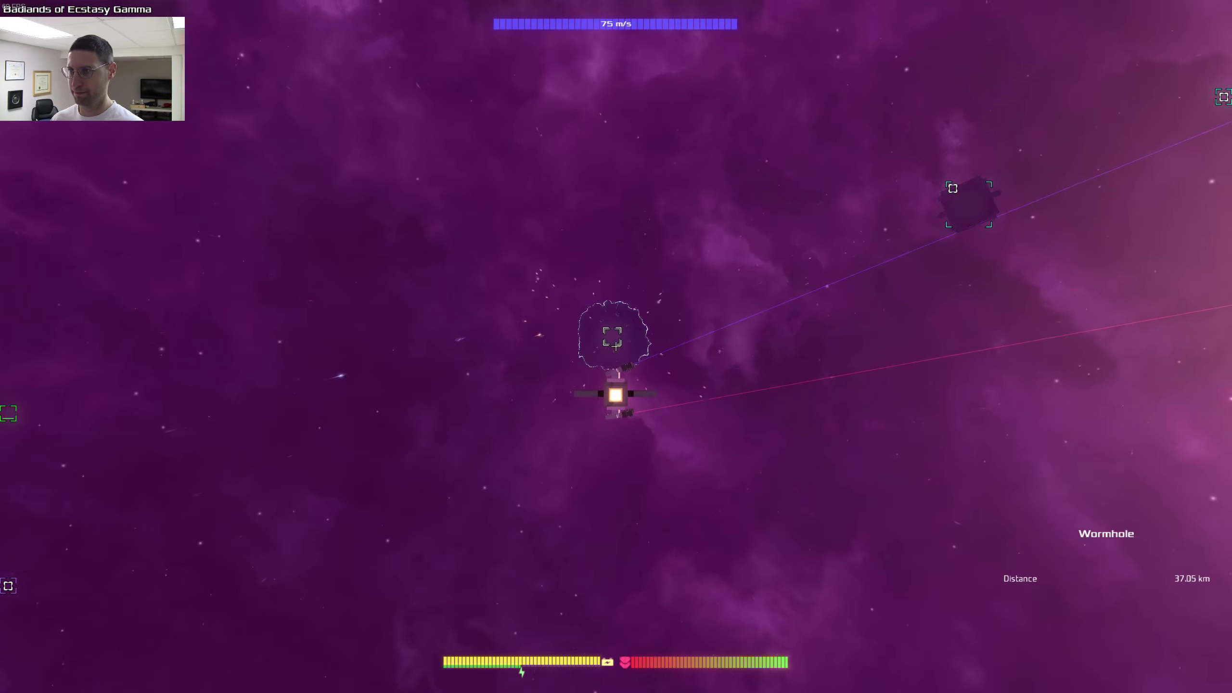
pyautogui.press('w')
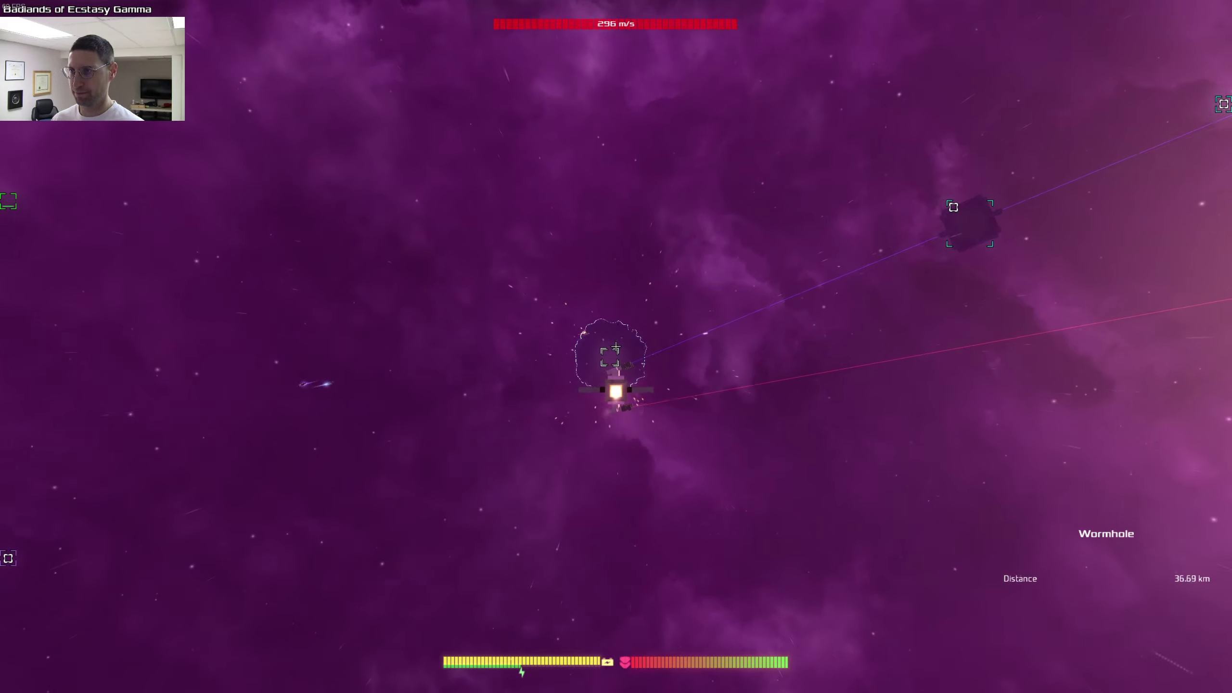
pyautogui.press('Escape')
pyautogui.press('Escape')
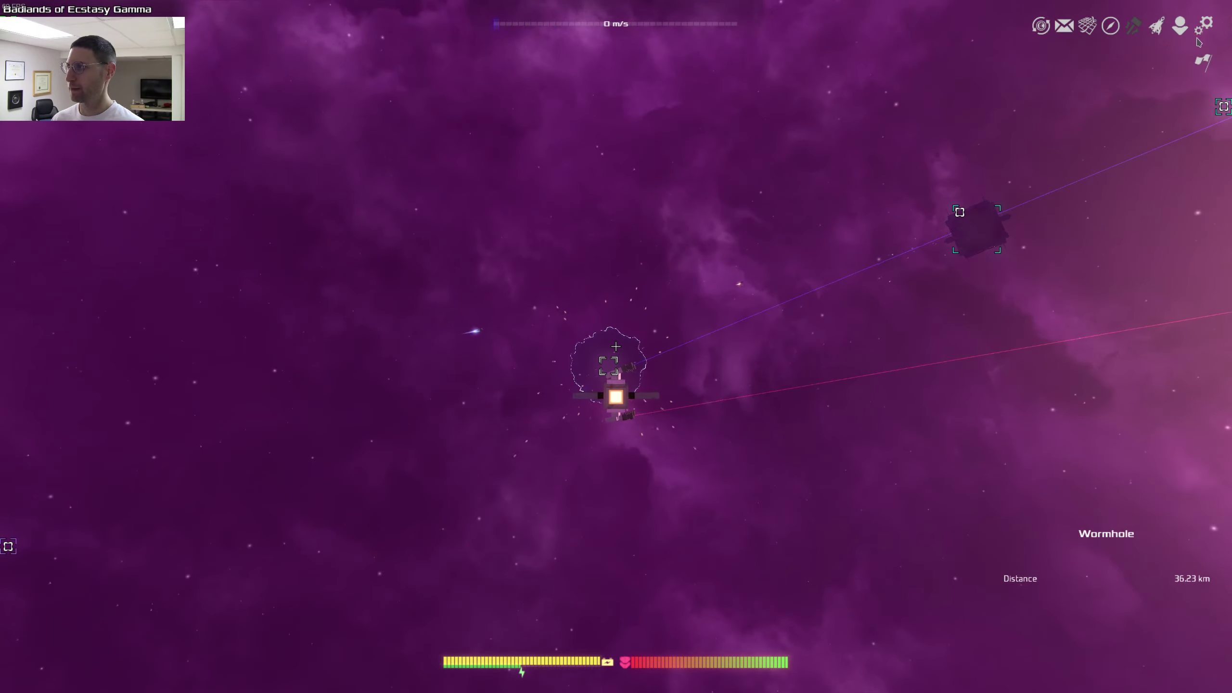
# Step: Cancel founding a new ship, fly the drone back, and board the ship again
pyautogui.click(1201, 62)
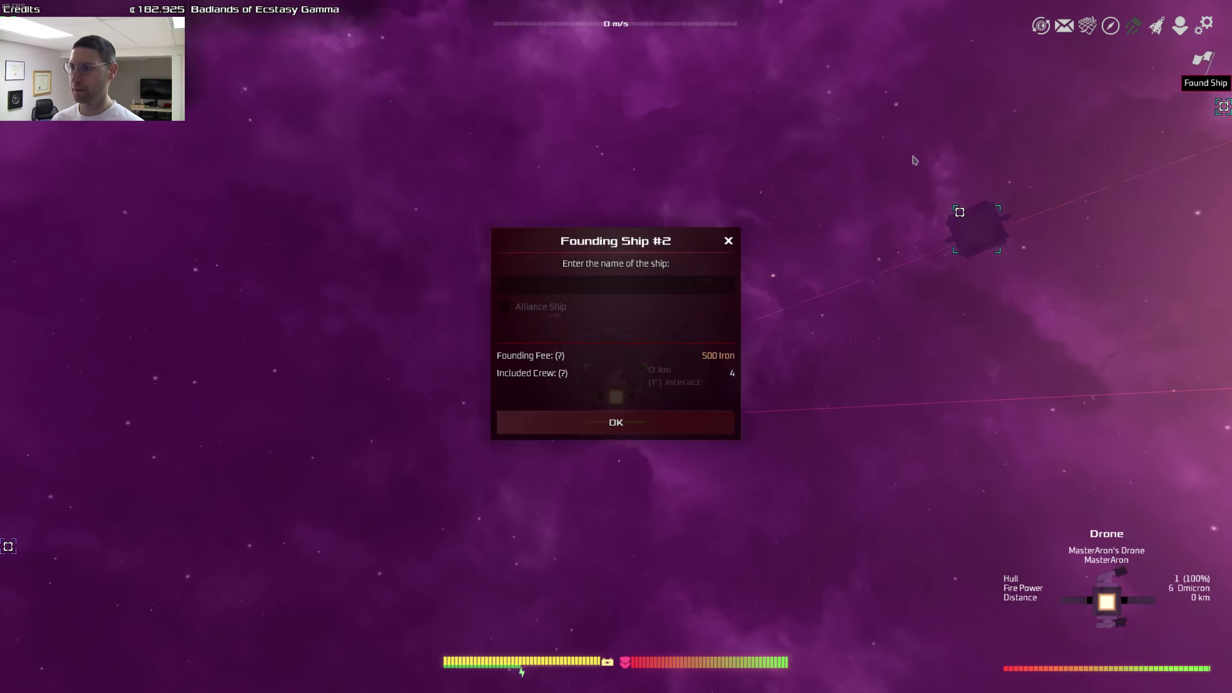
pyautogui.click(729, 242)
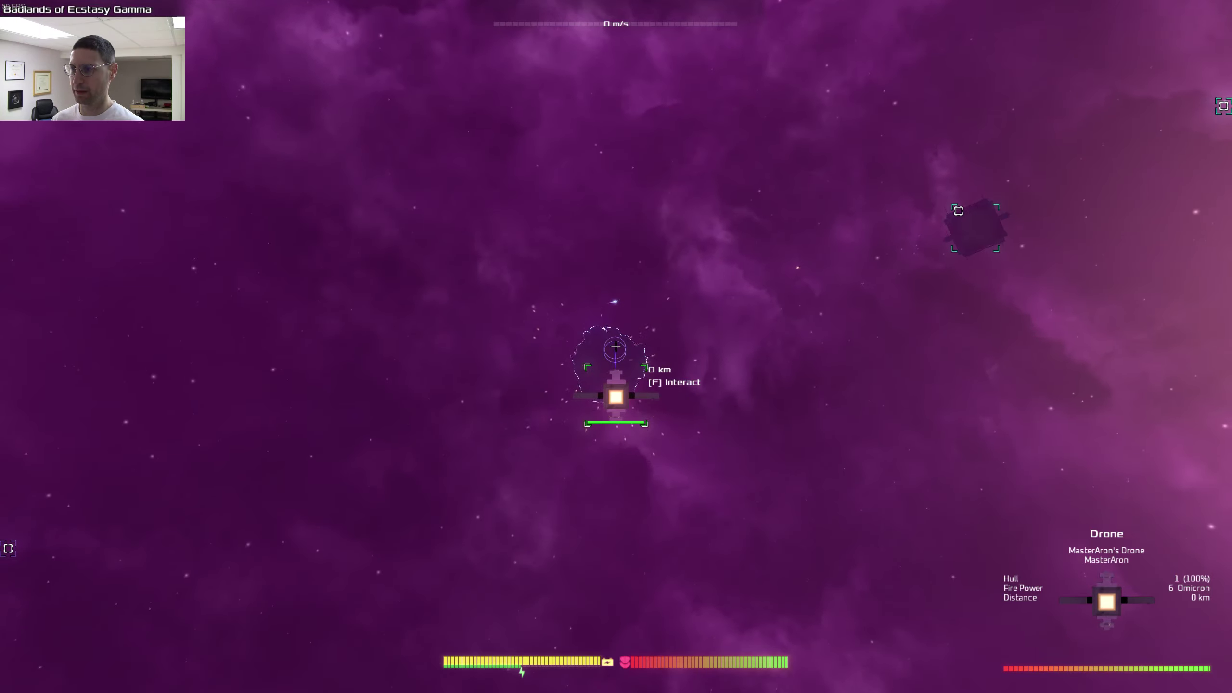
pyautogui.press('w')
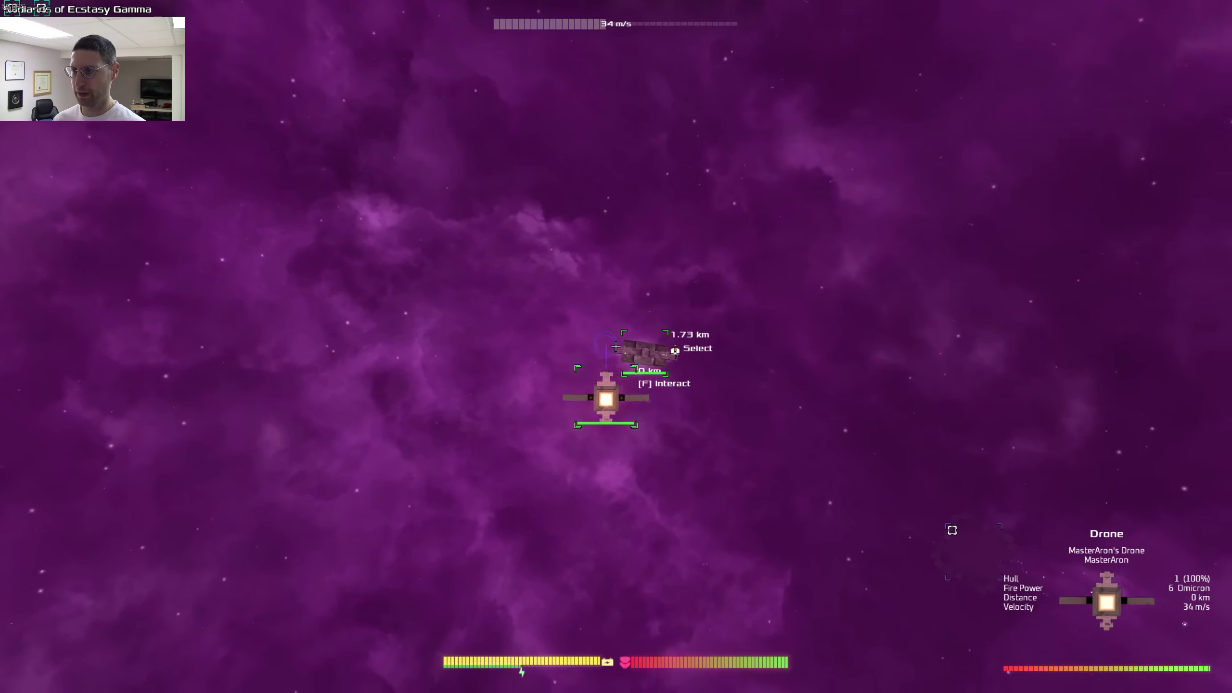
pyautogui.press('i')
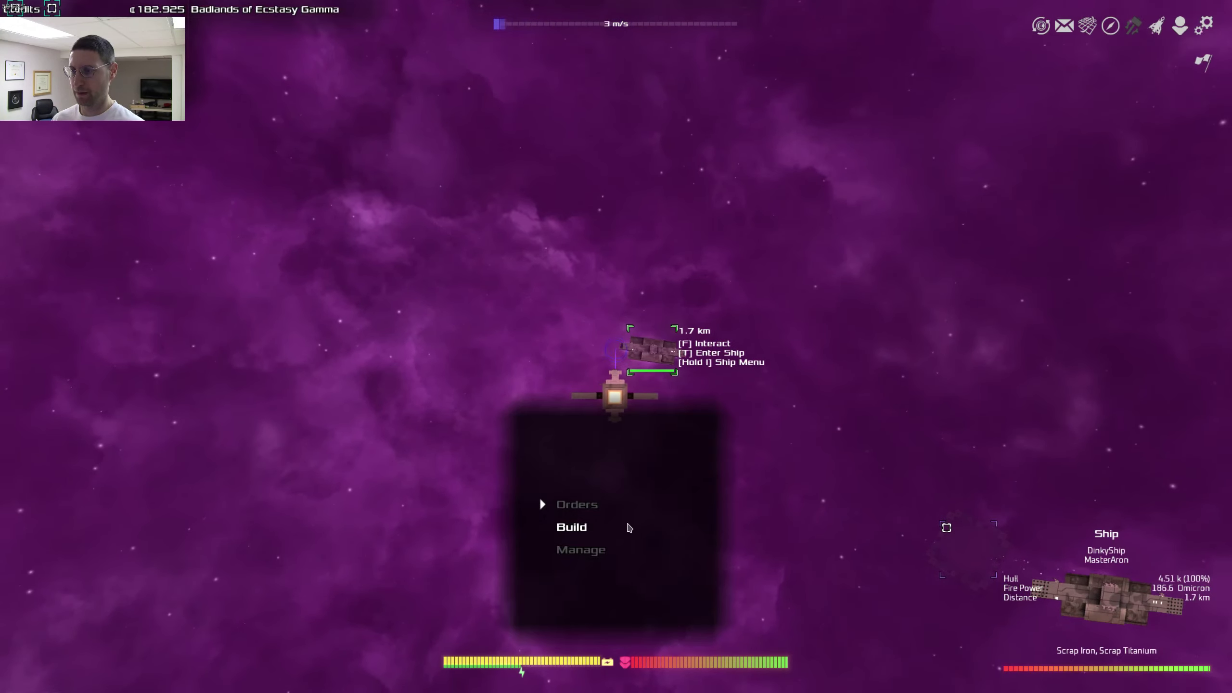
pyautogui.click(623, 529)
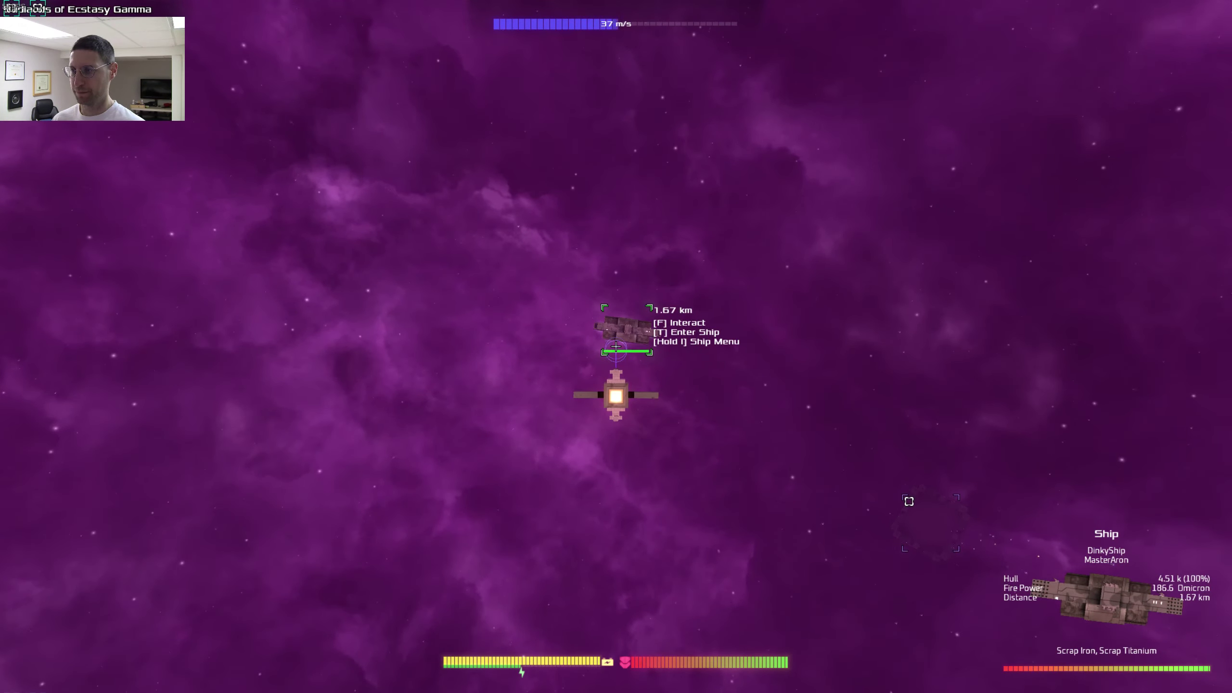
pyautogui.press('t')
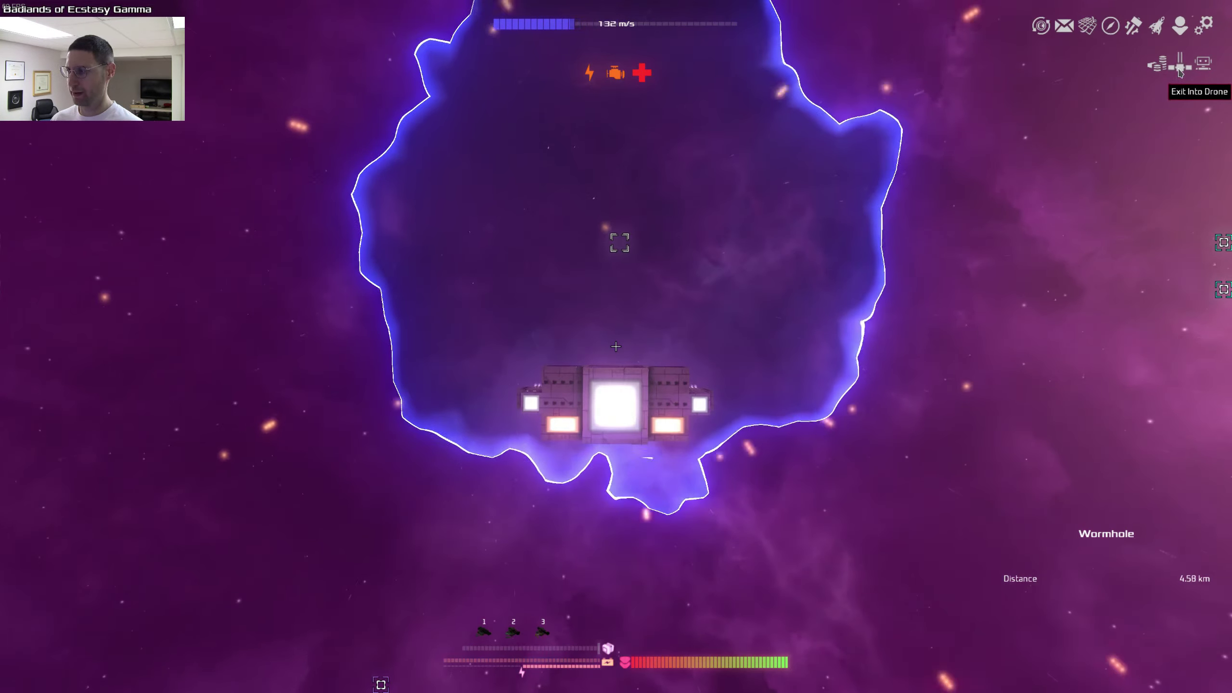
# Step: Take the drone through the wormhole to sector -414:179, fly around, and view the galaxy map
pyautogui.click(1180, 69)
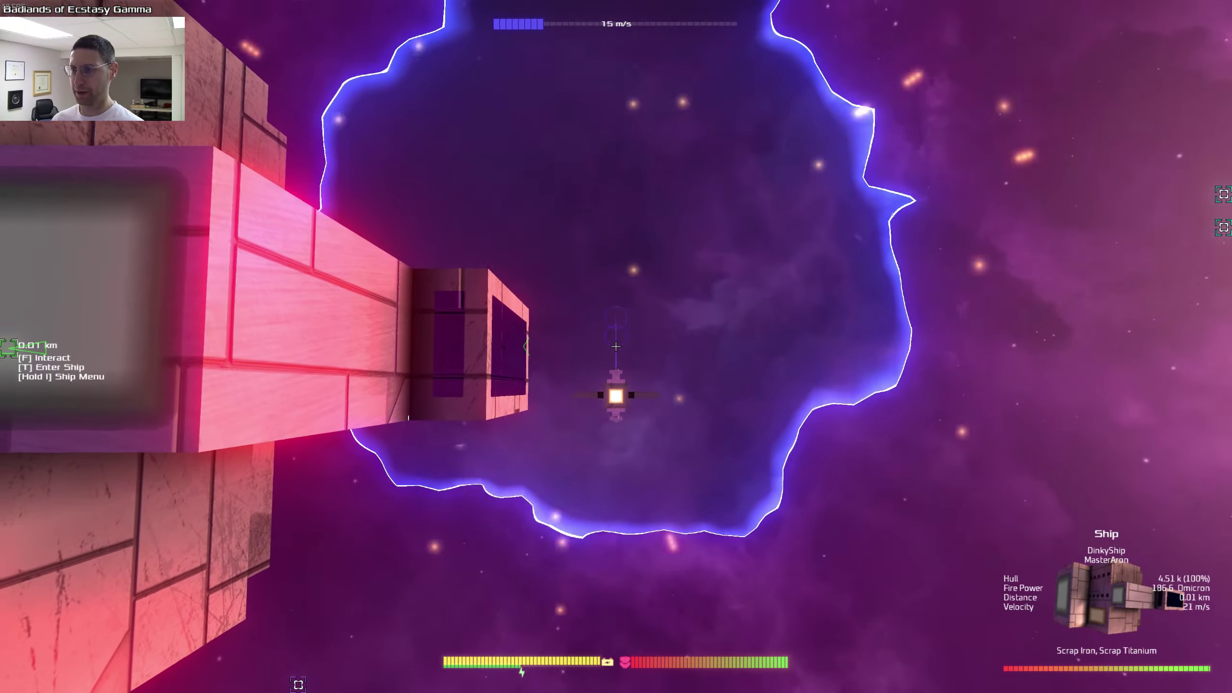
pyautogui.press('w')
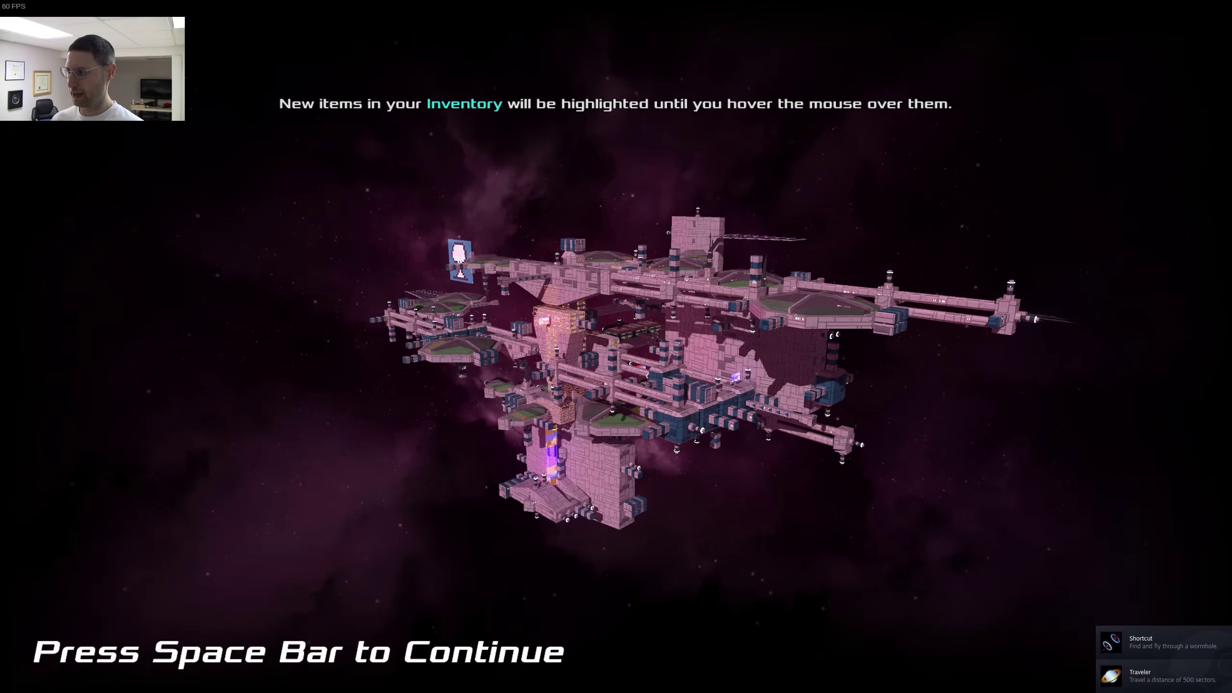
pyautogui.press('space')
pyautogui.press('w')
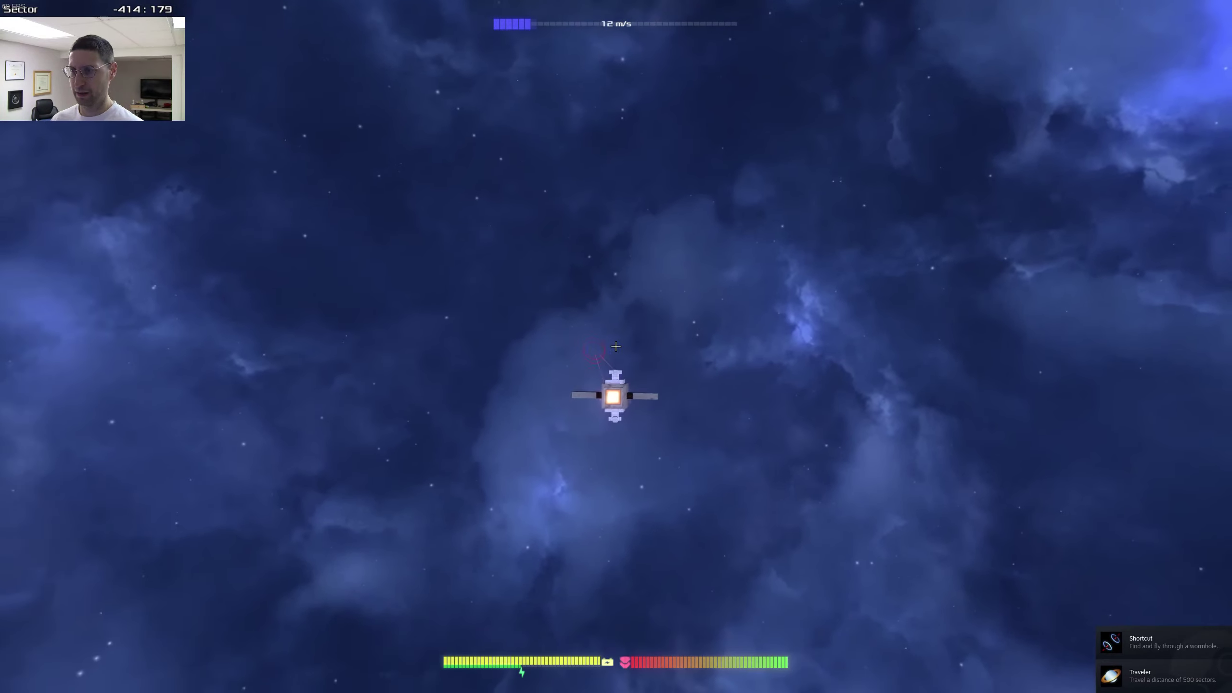
pyautogui.press('w')
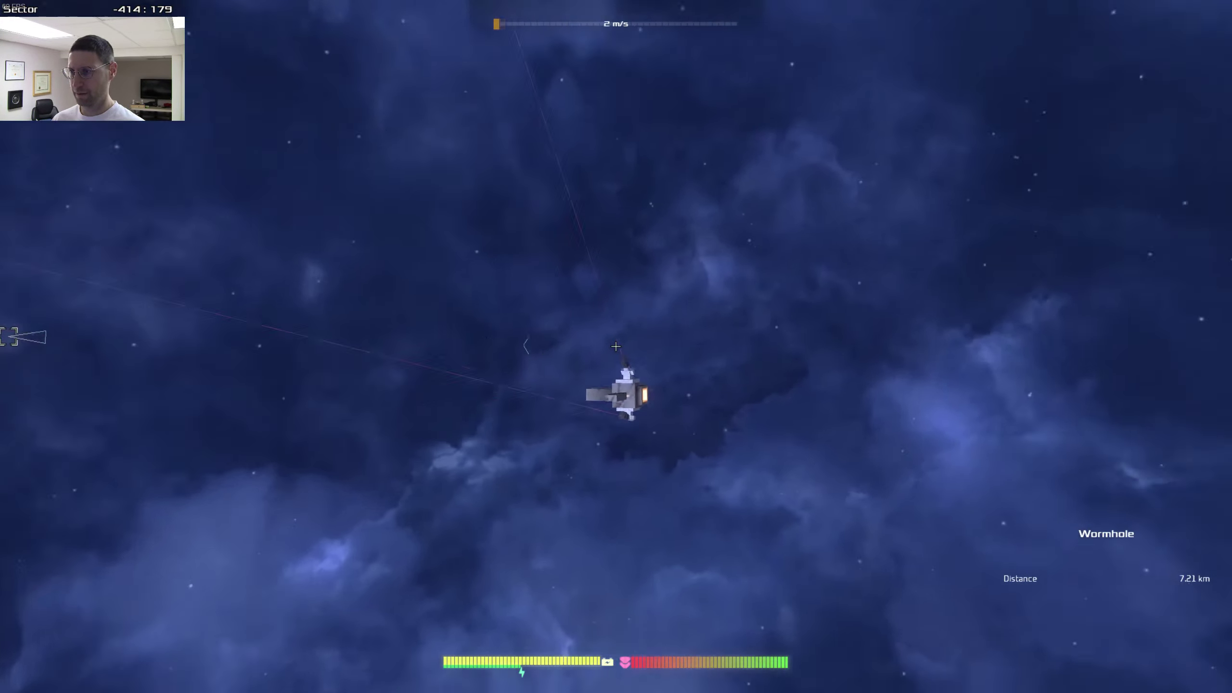
pyautogui.press('w')
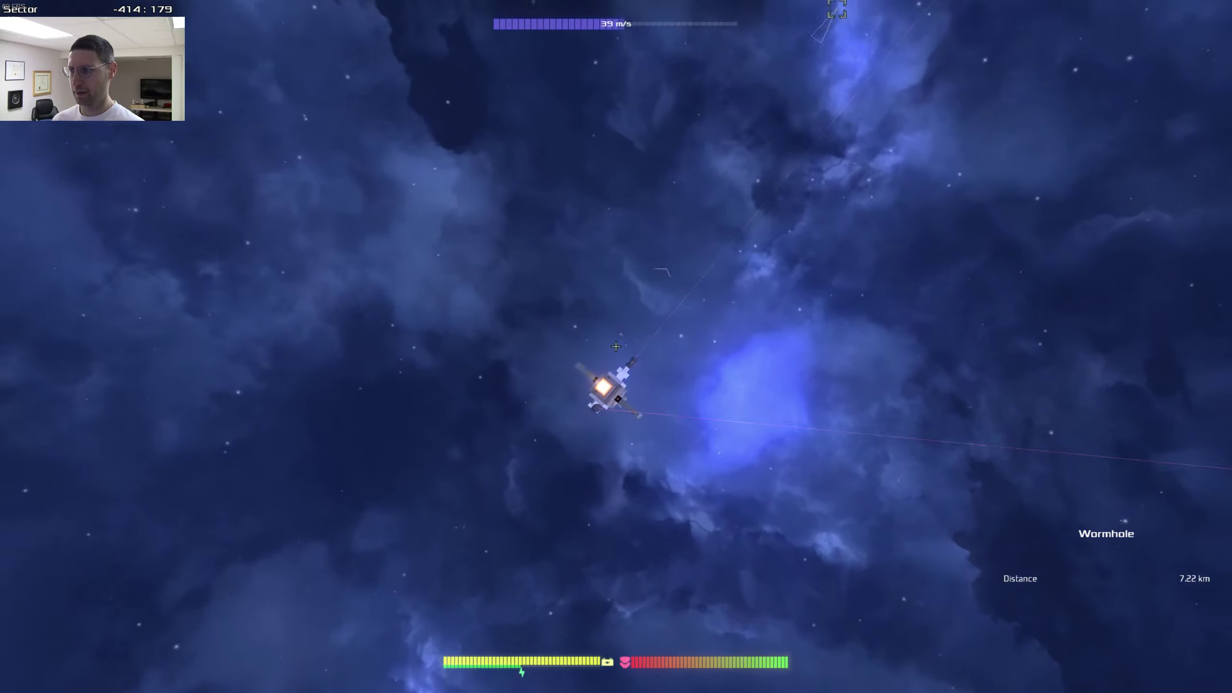
pyautogui.press('m')
pyautogui.scroll(-5, 842, 214)
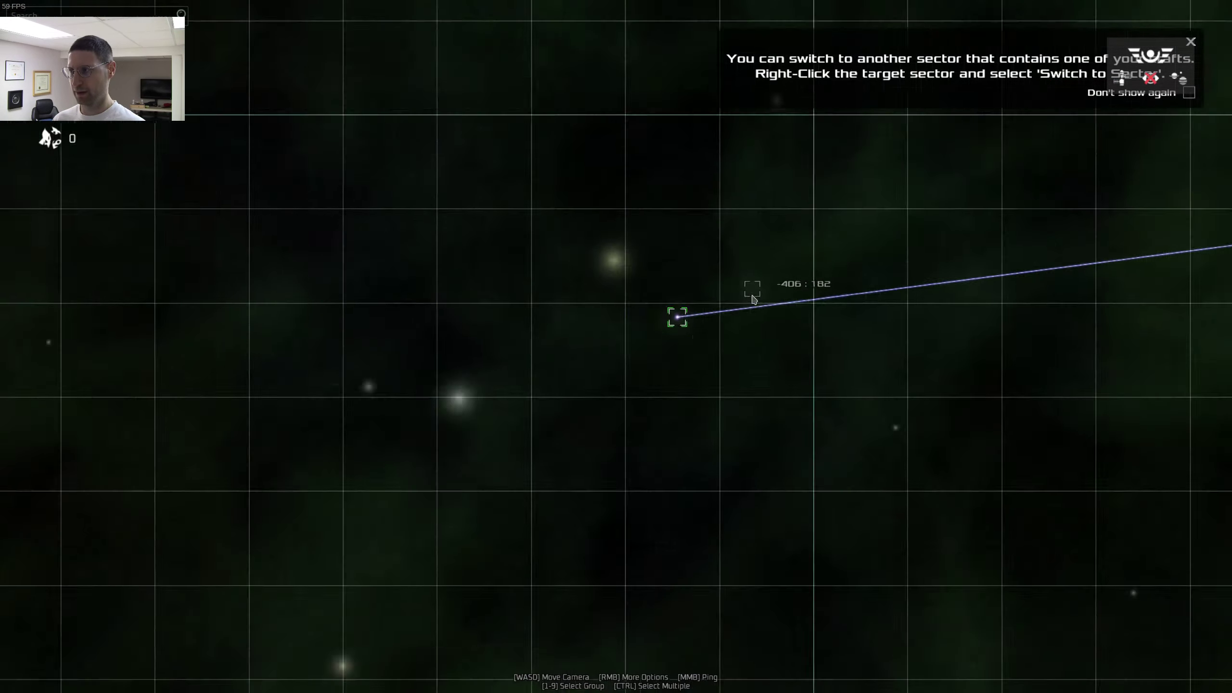
pyautogui.scroll(-5, 866, 241)
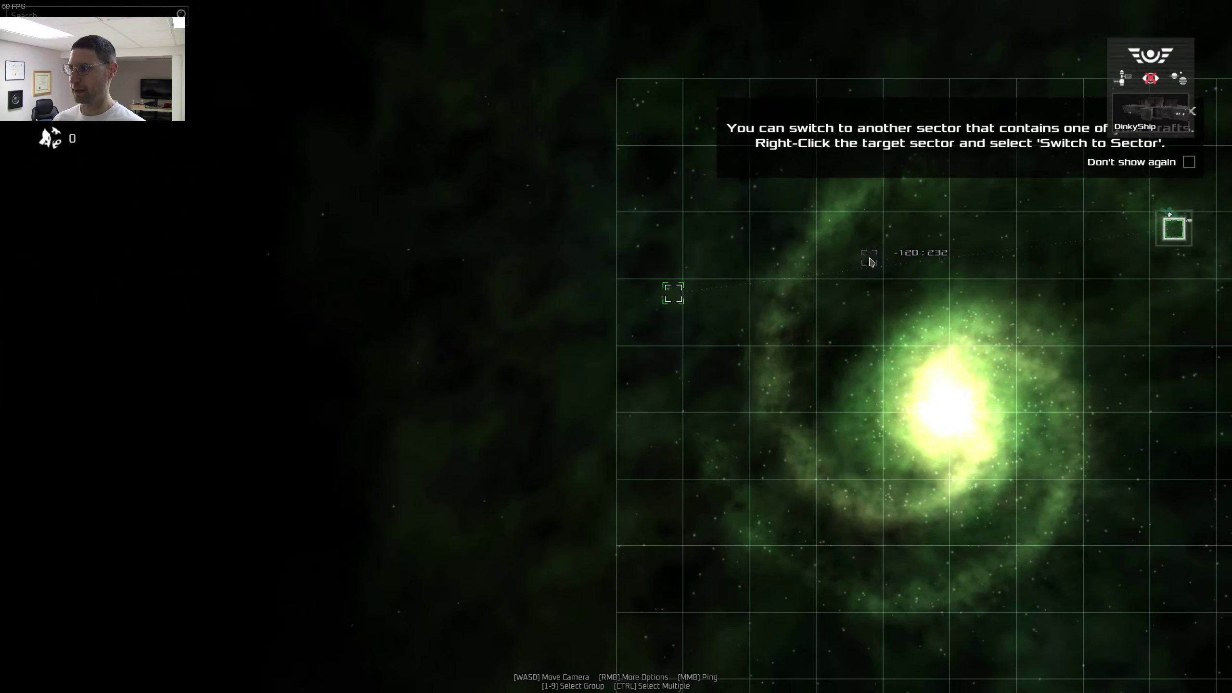
pyautogui.scroll(5, 722, 282)
pyautogui.scroll(3, 680, 278)
pyautogui.scroll(3, 674, 317)
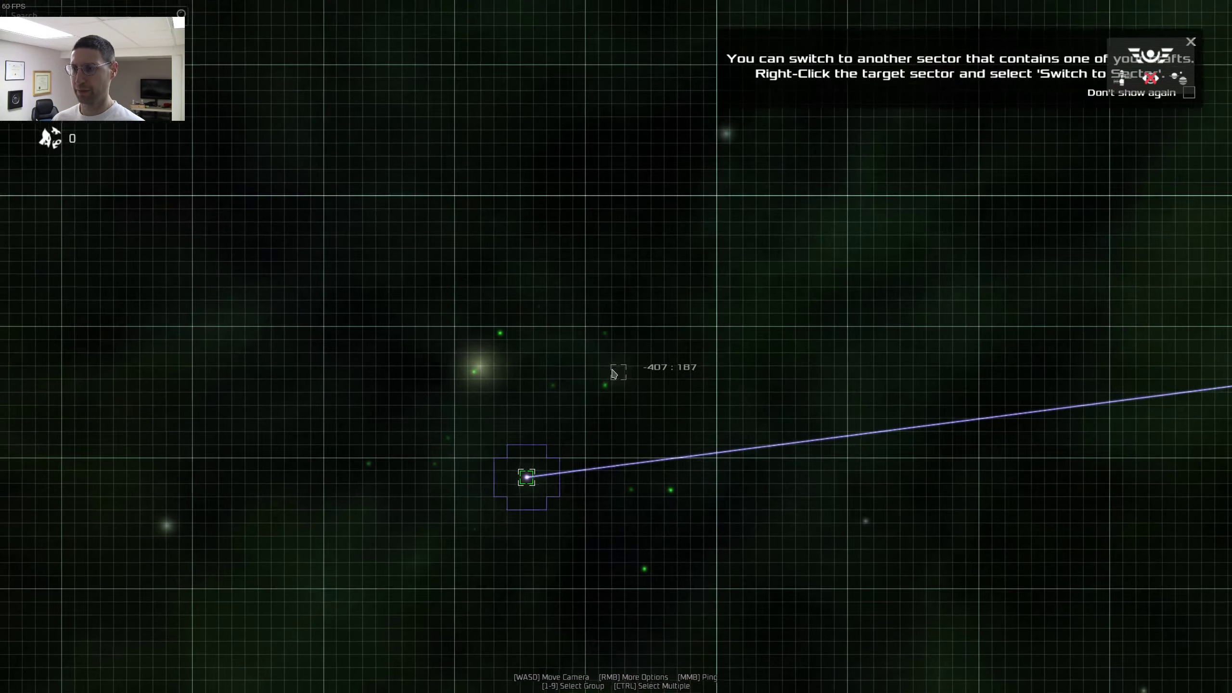
pyautogui.scroll(3, 613, 369)
# Step: Steer the drone back into the wormhole, returning to Badlands of Ecstasy Gamma
pyautogui.press('w')
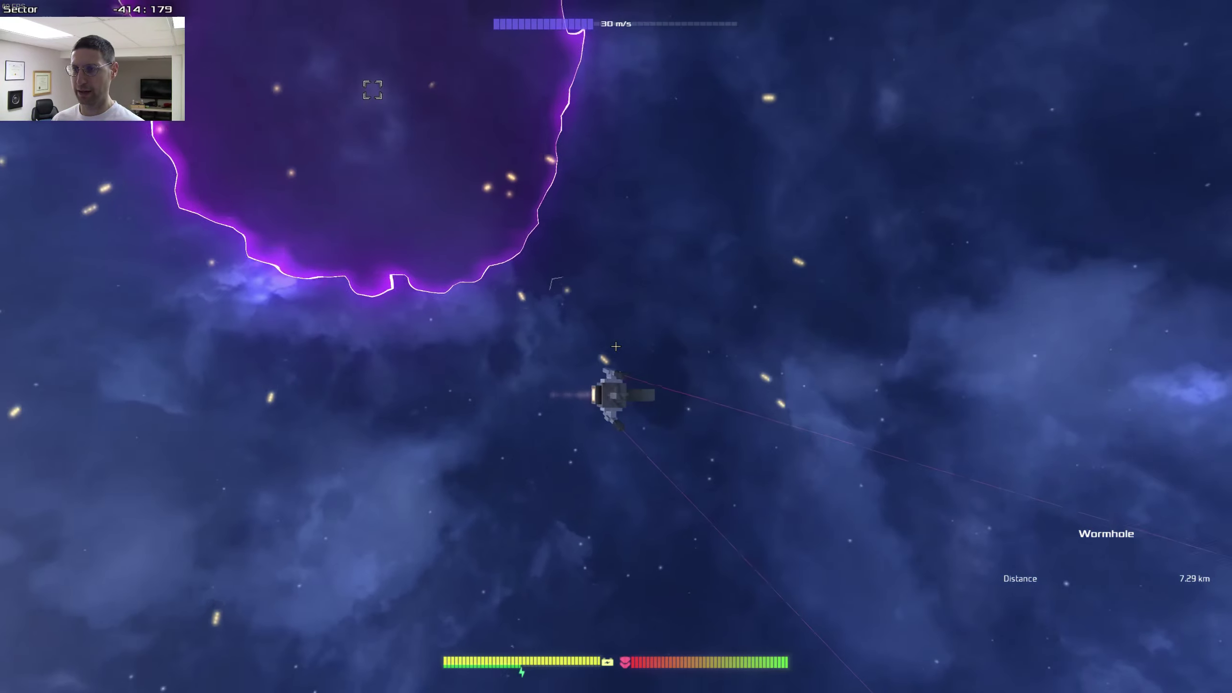
pyautogui.press('w')
pyautogui.press('w')
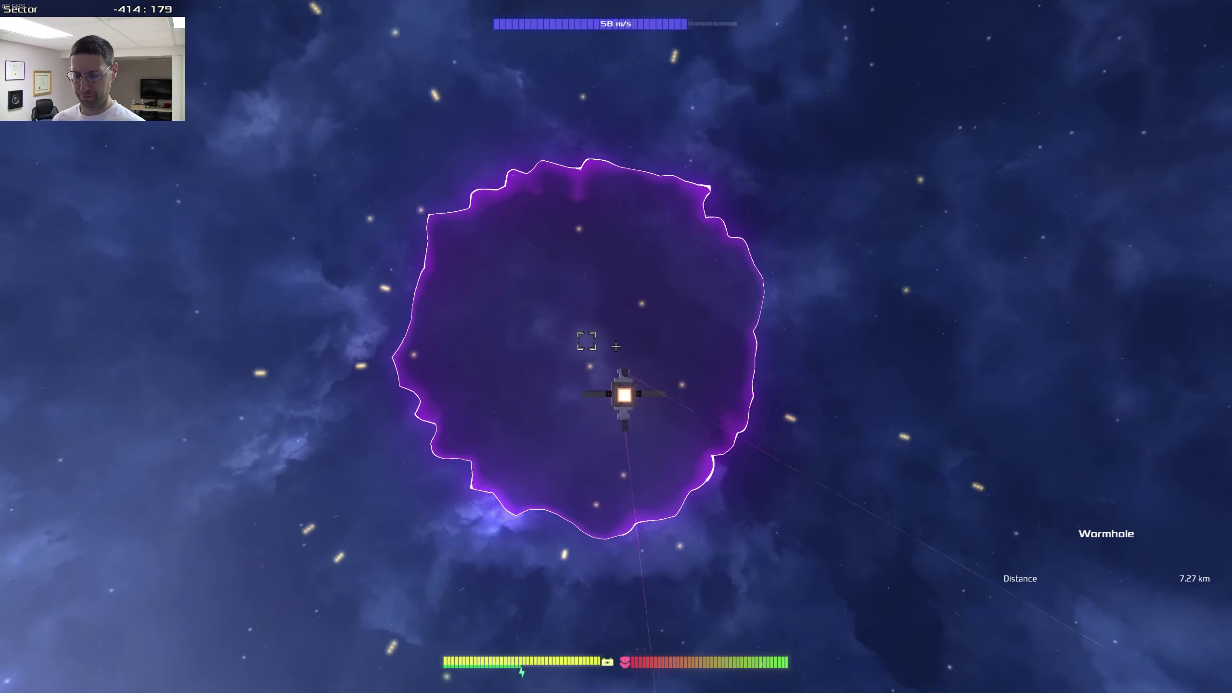
pyautogui.press('w')
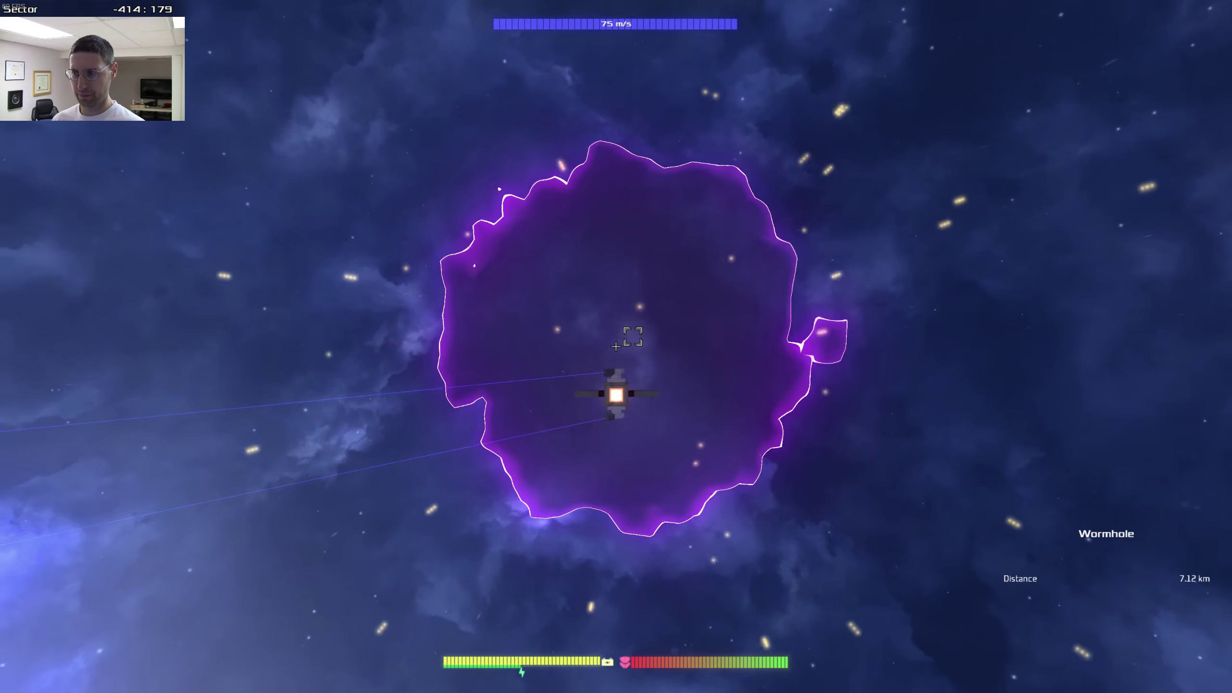
pyautogui.click(632, 335)
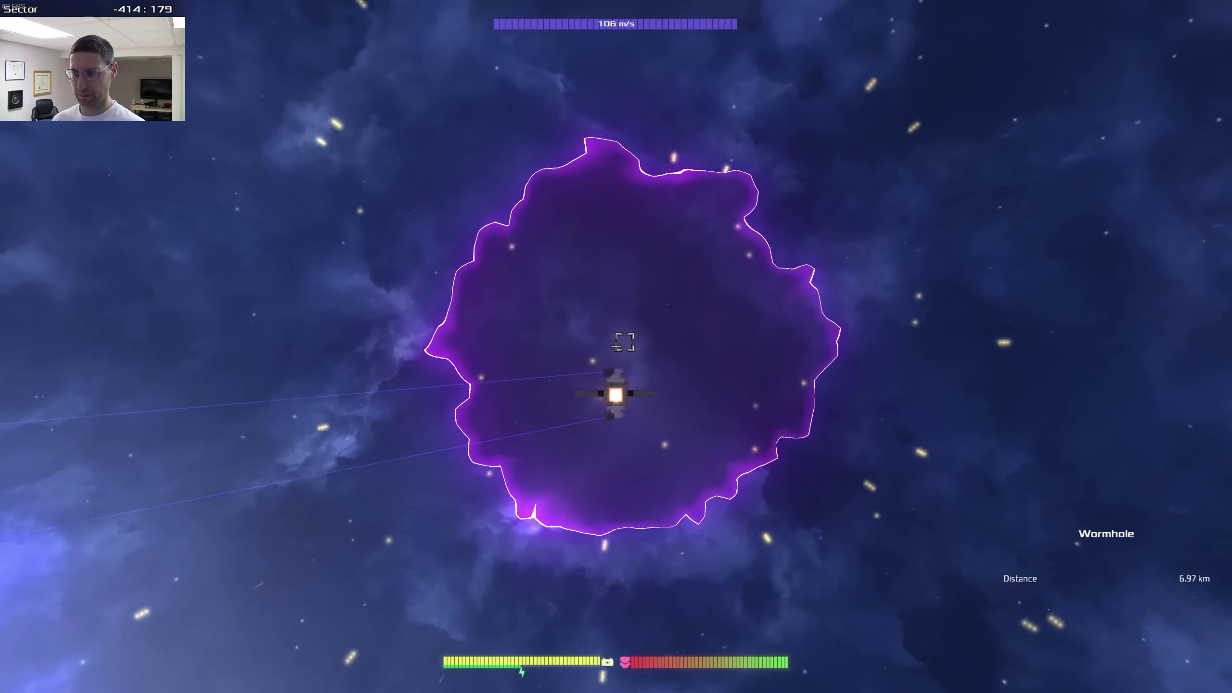
pyautogui.press('w')
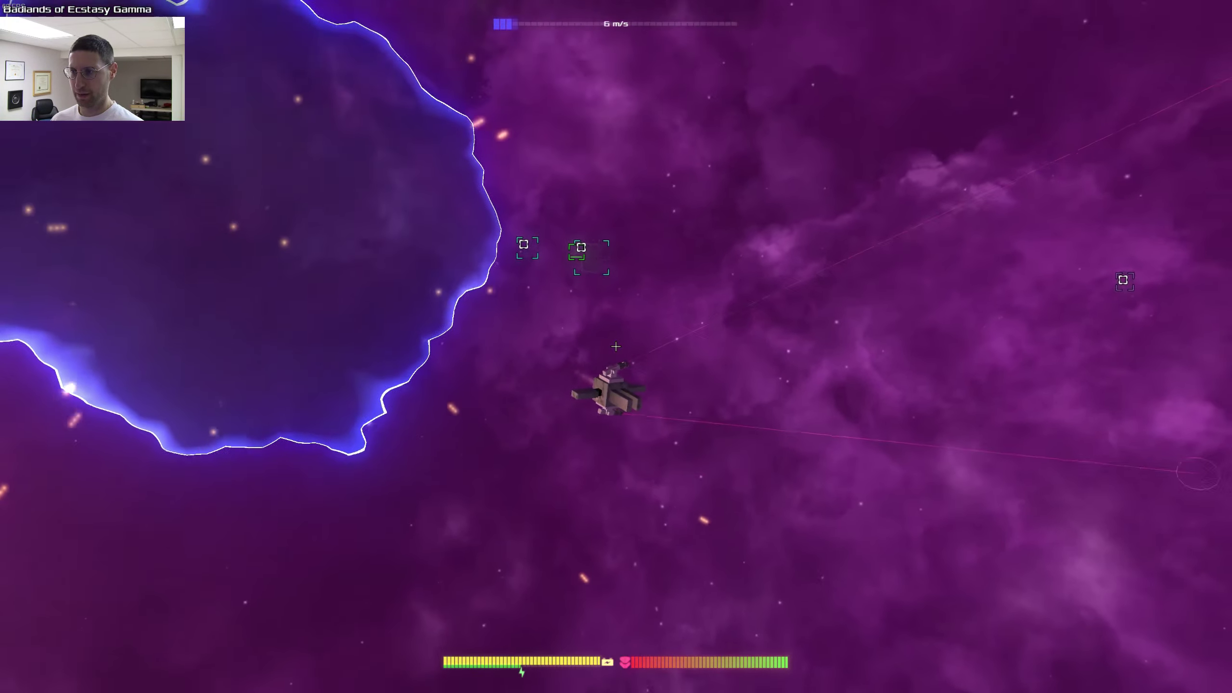
# Step: Target the parked DinkyShip and board it from the drone
pyautogui.press('w')
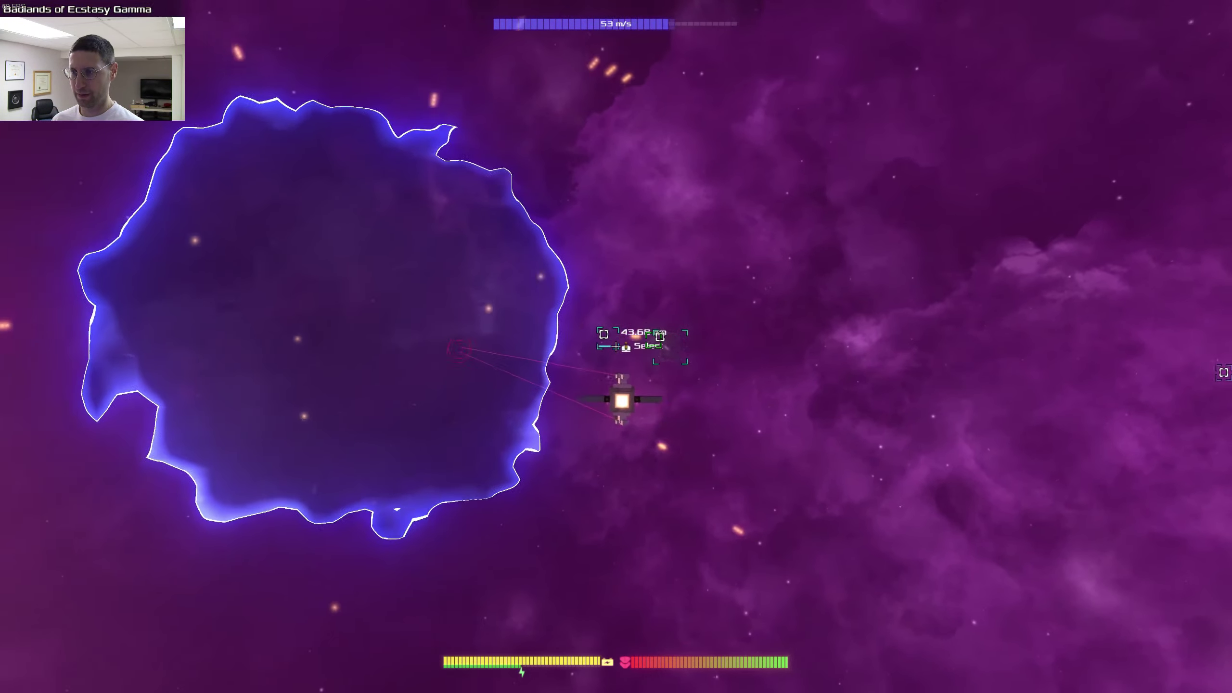
pyautogui.click(659, 337)
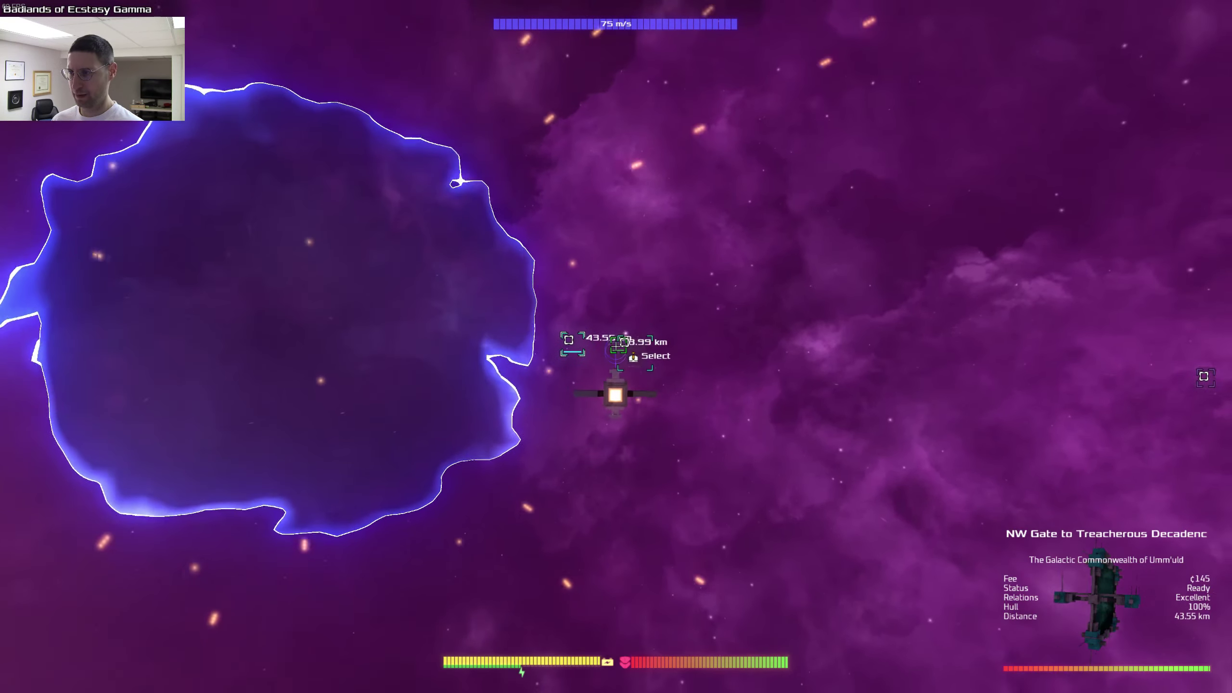
pyautogui.click(622, 342)
pyautogui.press('t')
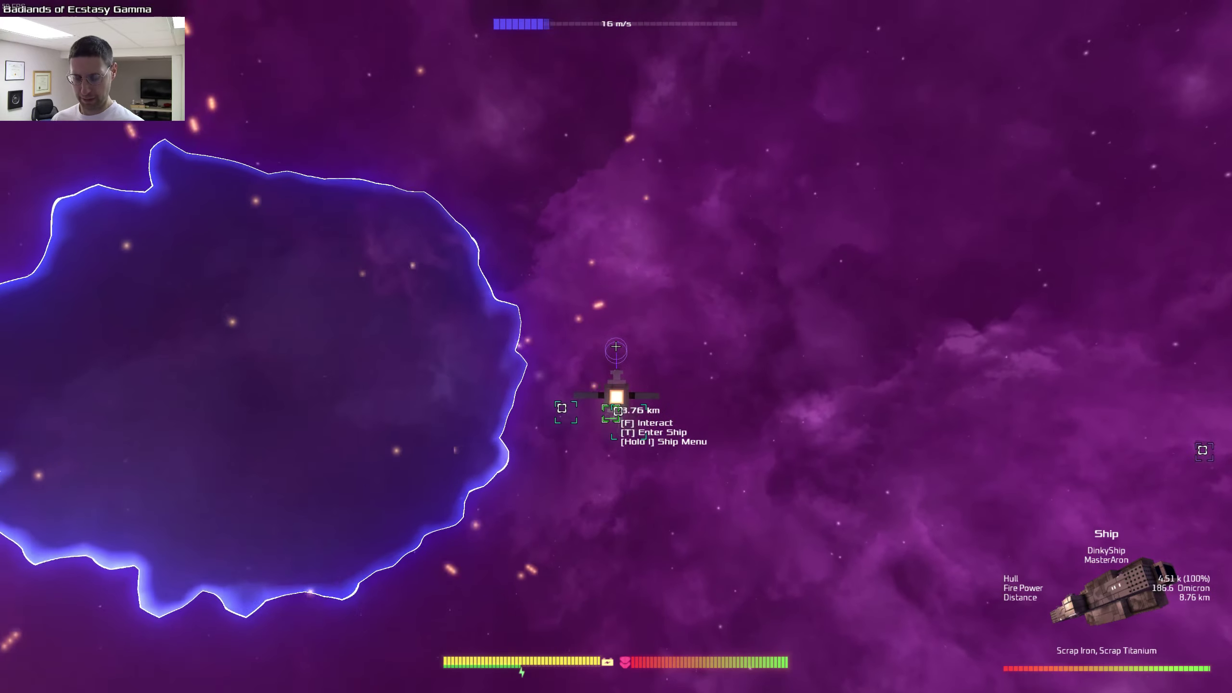
pyautogui.press('t')
# Step: Fly DinkyShip through the N Gate to Pure Law 2, checking the map en route
pyautogui.press('w')
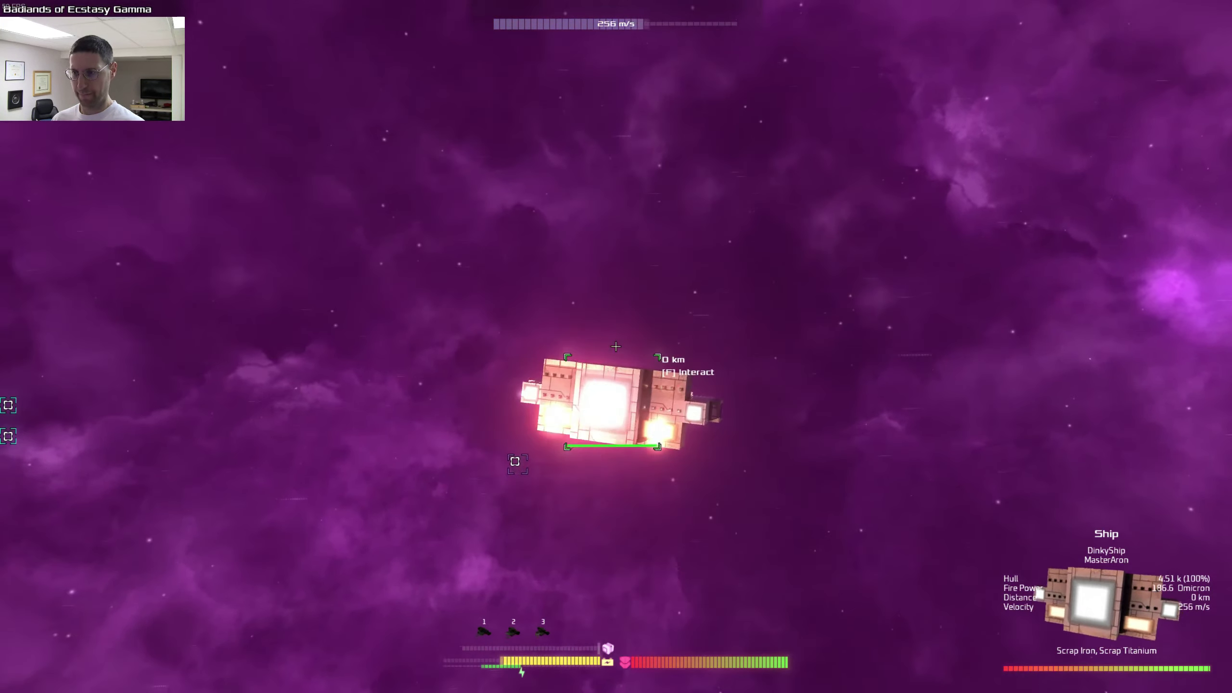
pyautogui.press('m')
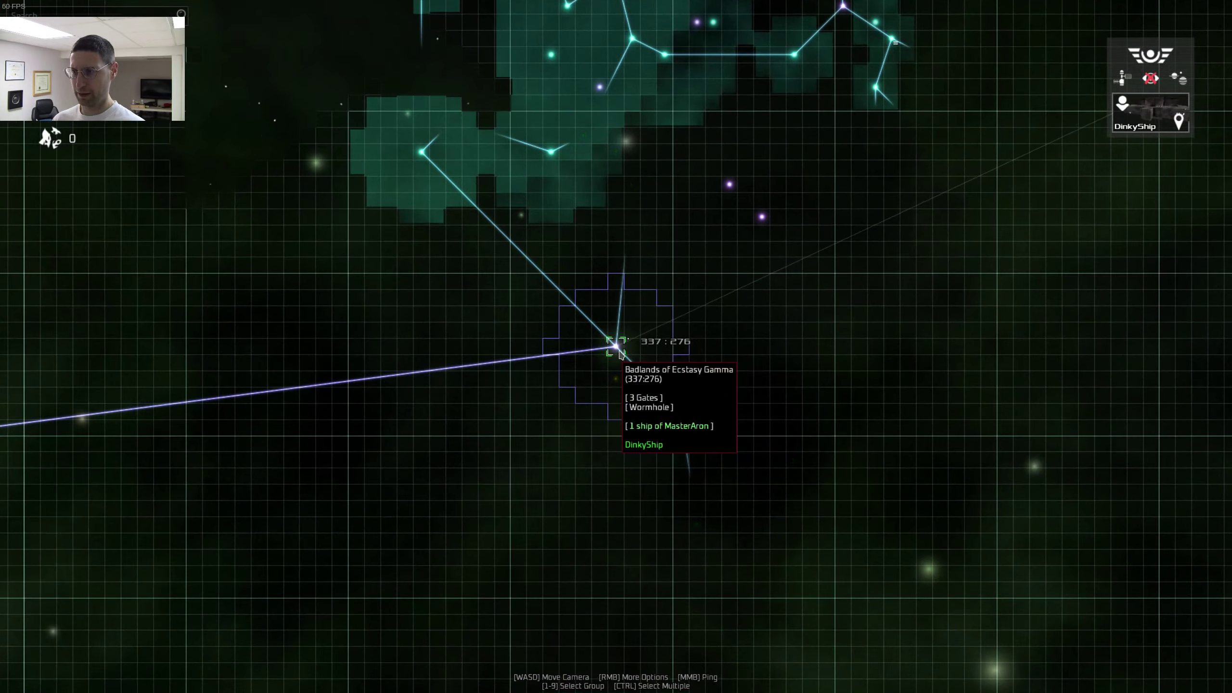
pyautogui.press('m')
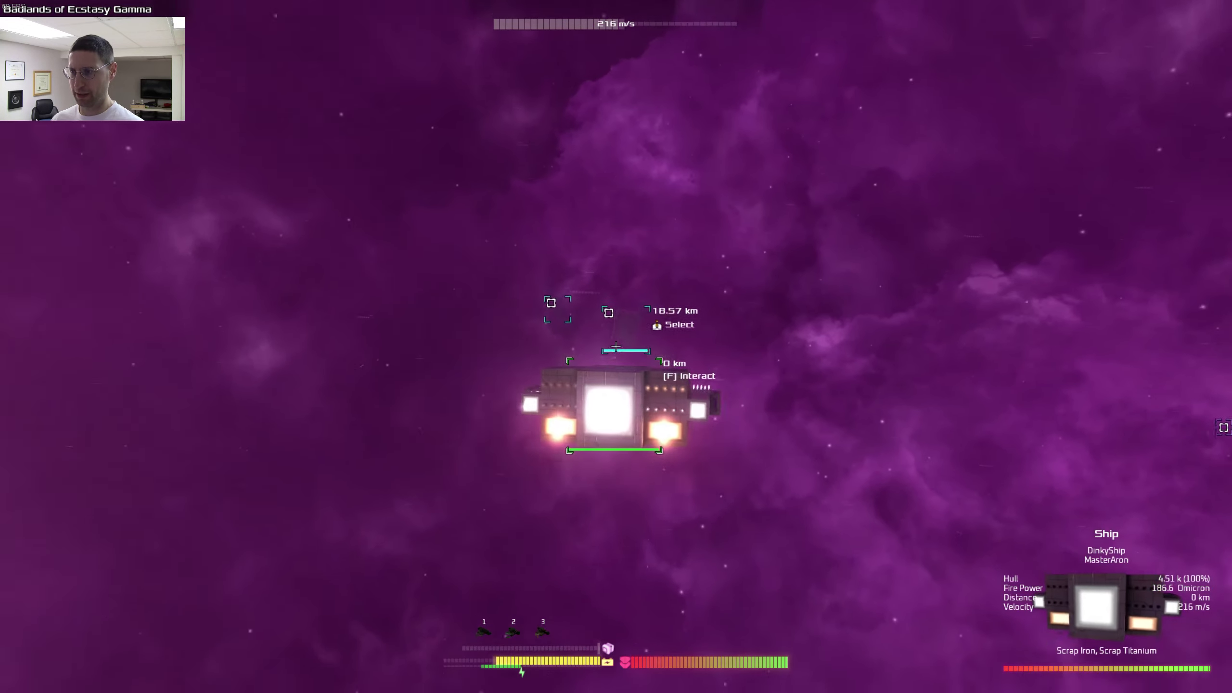
pyautogui.press('w')
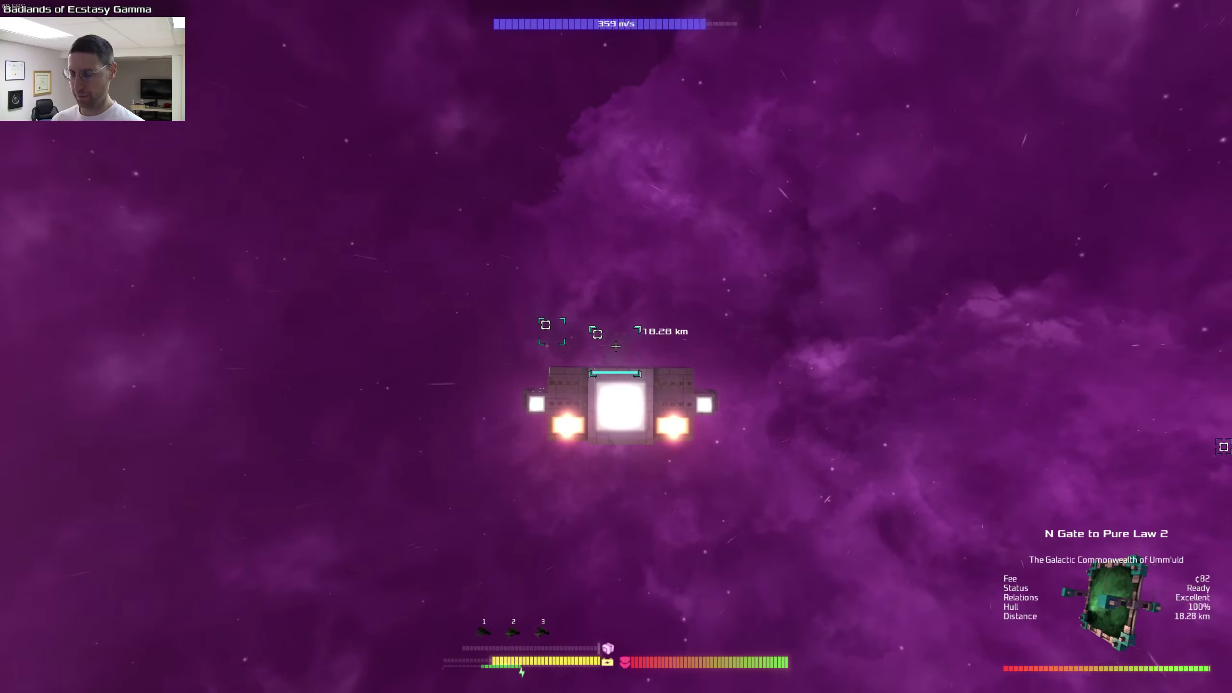
pyautogui.press('w')
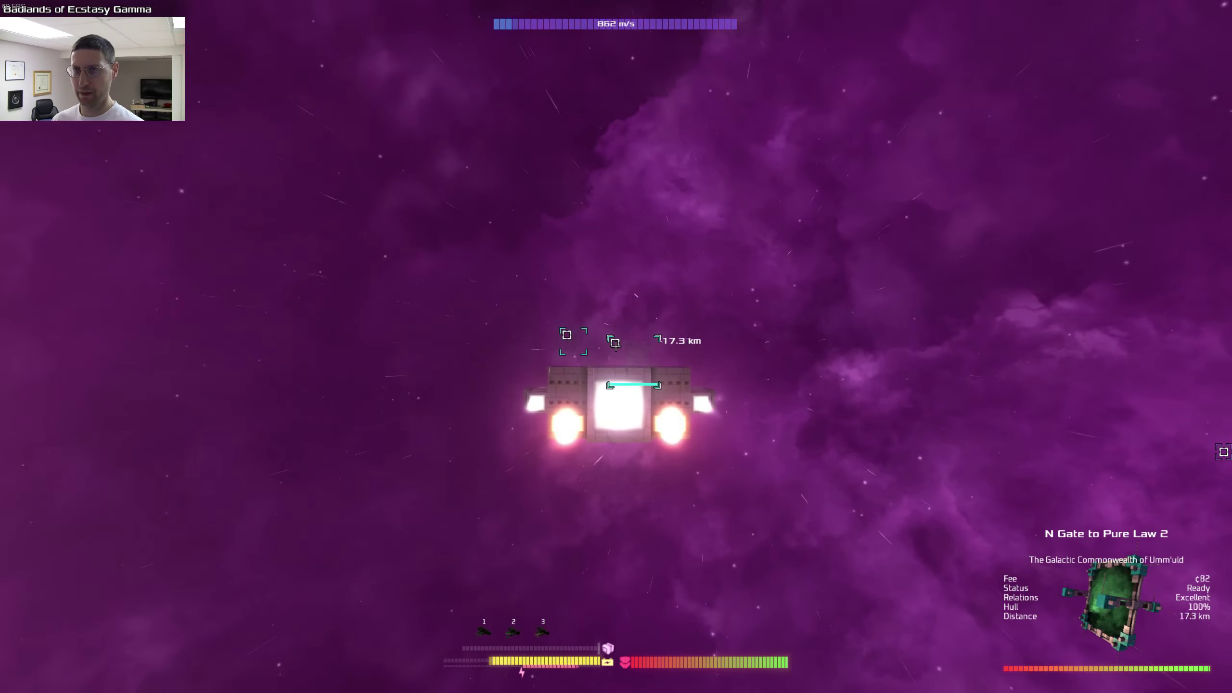
pyautogui.press('w')
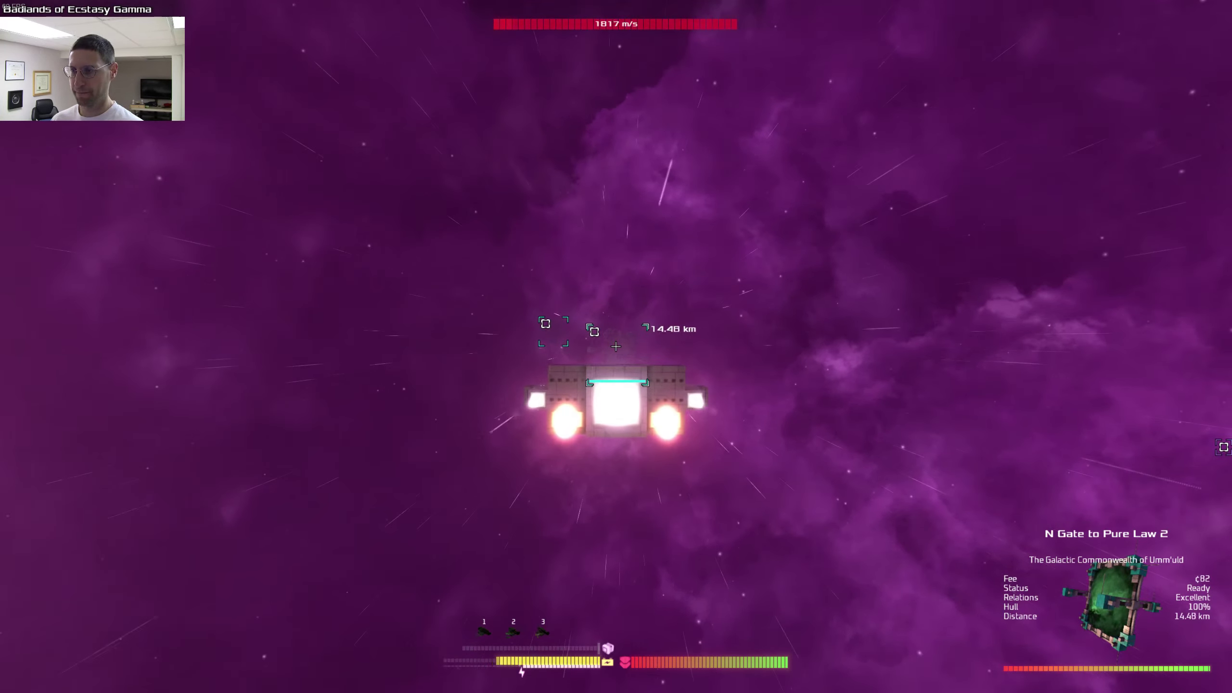
pyautogui.press('m')
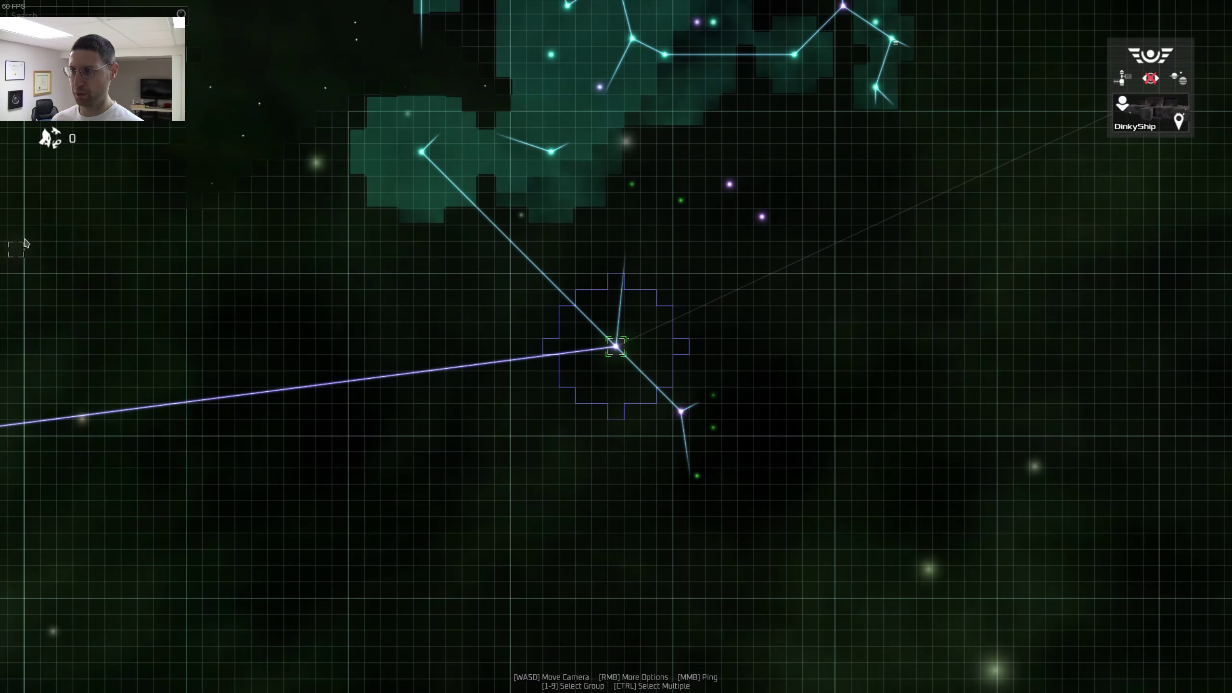
pyautogui.press('m')
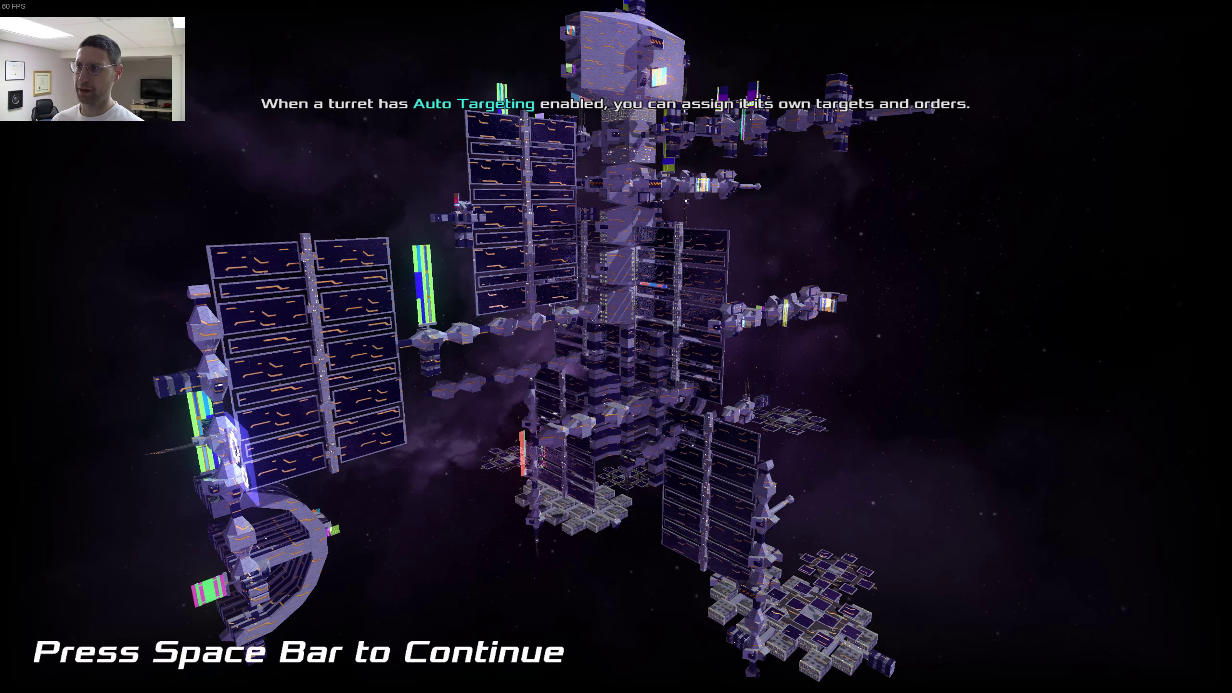
# Step: Enter Pure Law 2, dismiss the Resource Depot tip, target stations, and view the Trading Overview
pyautogui.press('space')
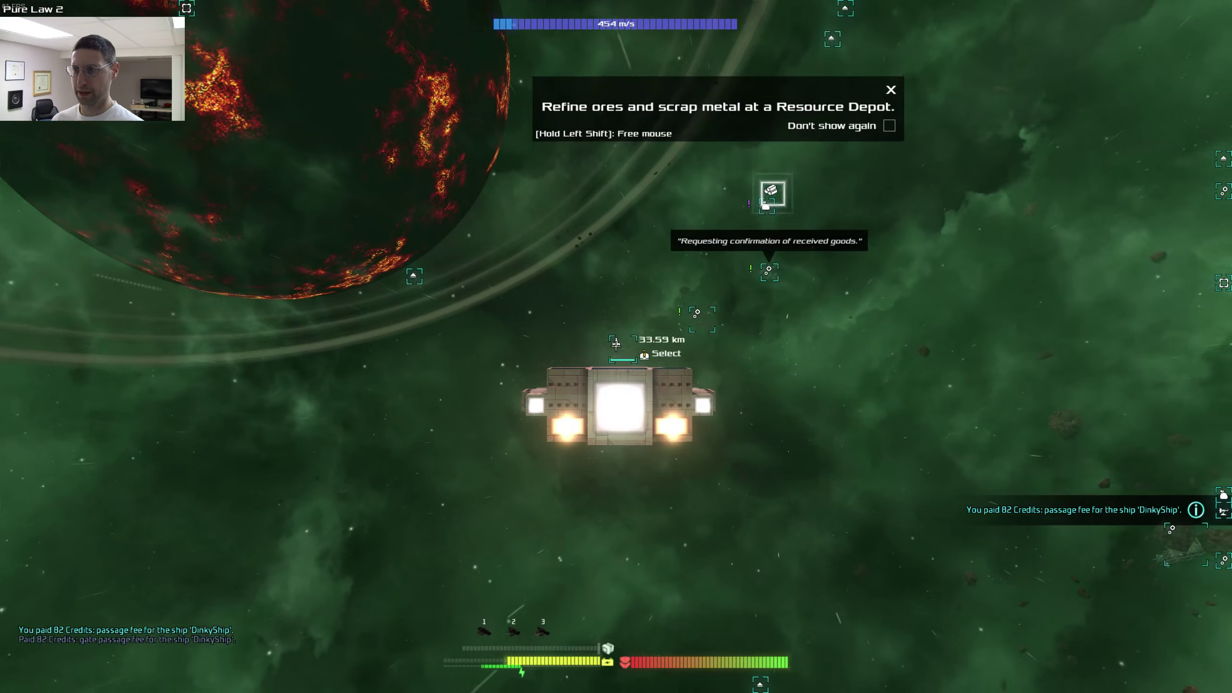
pyautogui.click(616, 341)
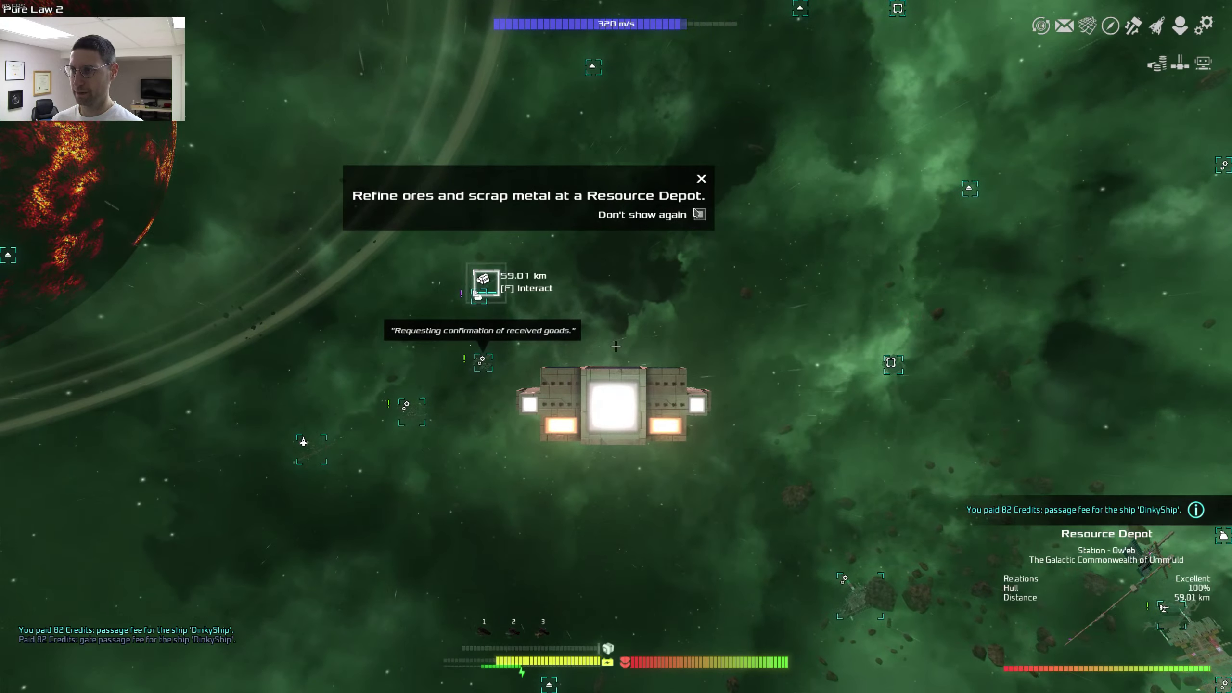
pyautogui.click(702, 178)
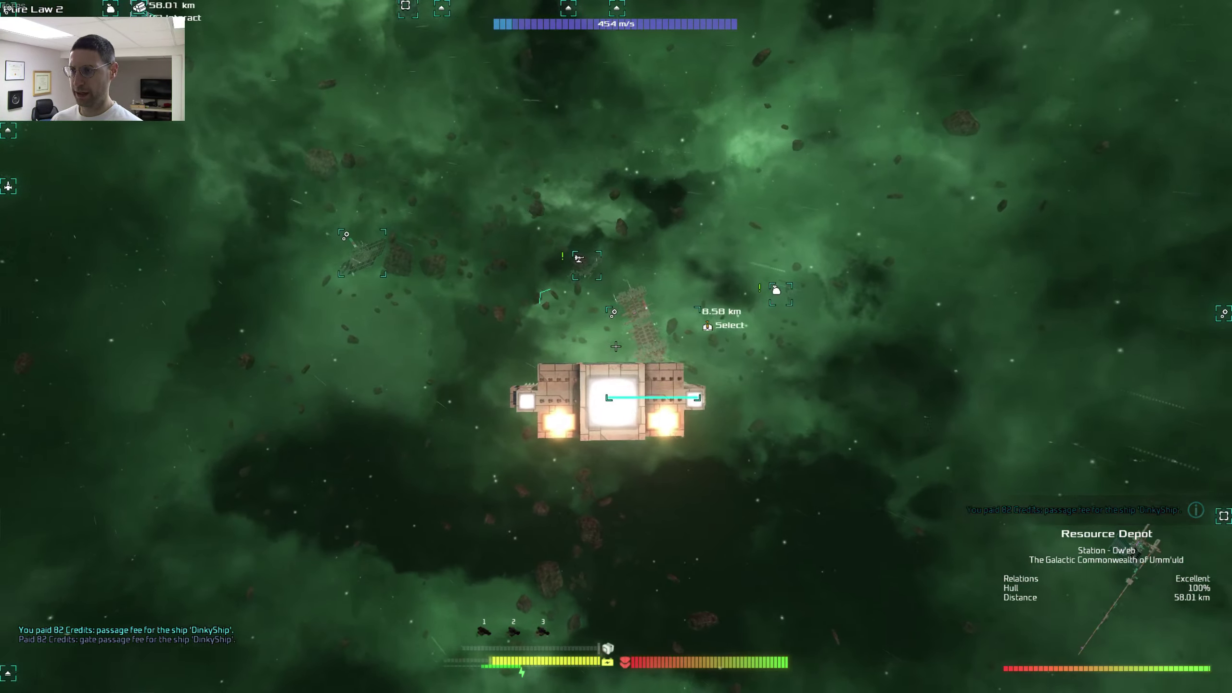
pyautogui.click(664, 385)
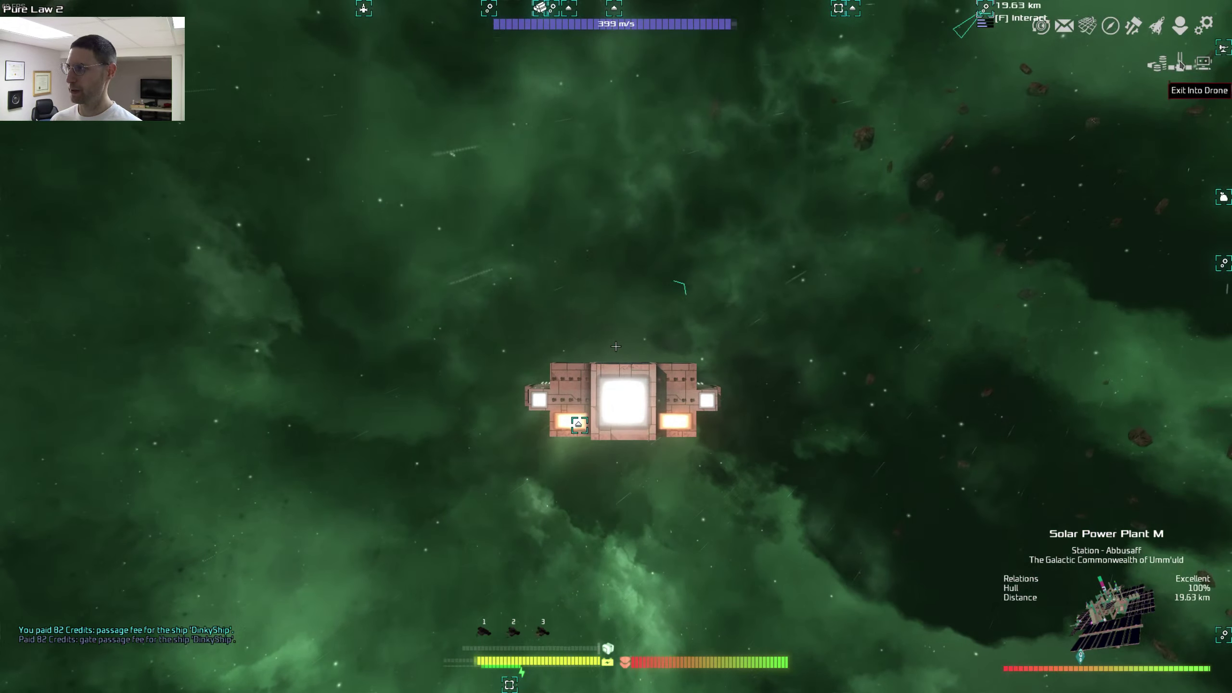
pyautogui.click(1156, 67)
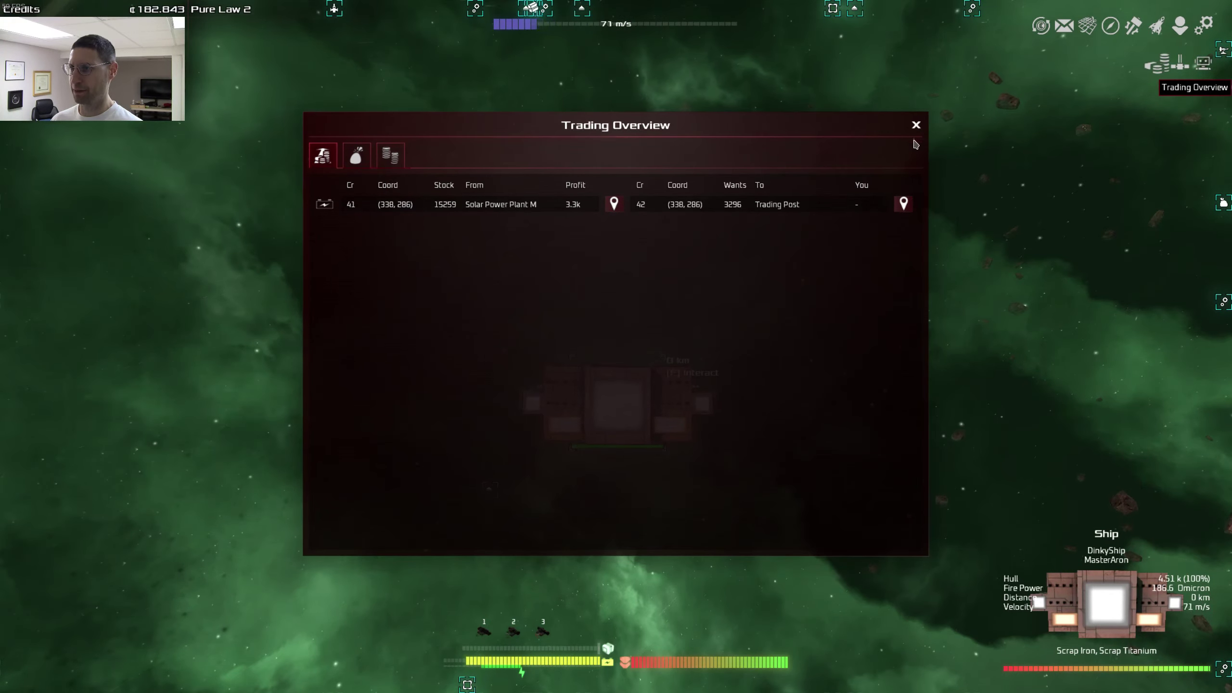
# Step: Close the Trading Overview and target Plankton Collector S, Turret Factory, then Solar Power Plant M
pyautogui.click(916, 125)
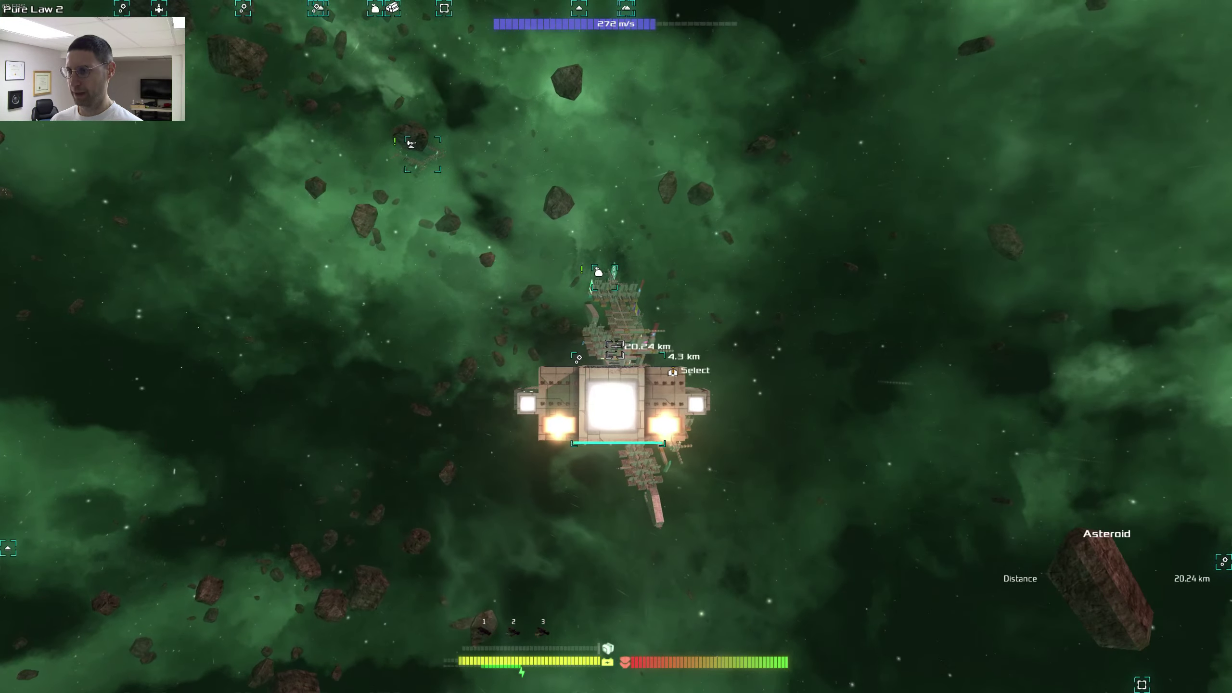
pyautogui.click(616, 347)
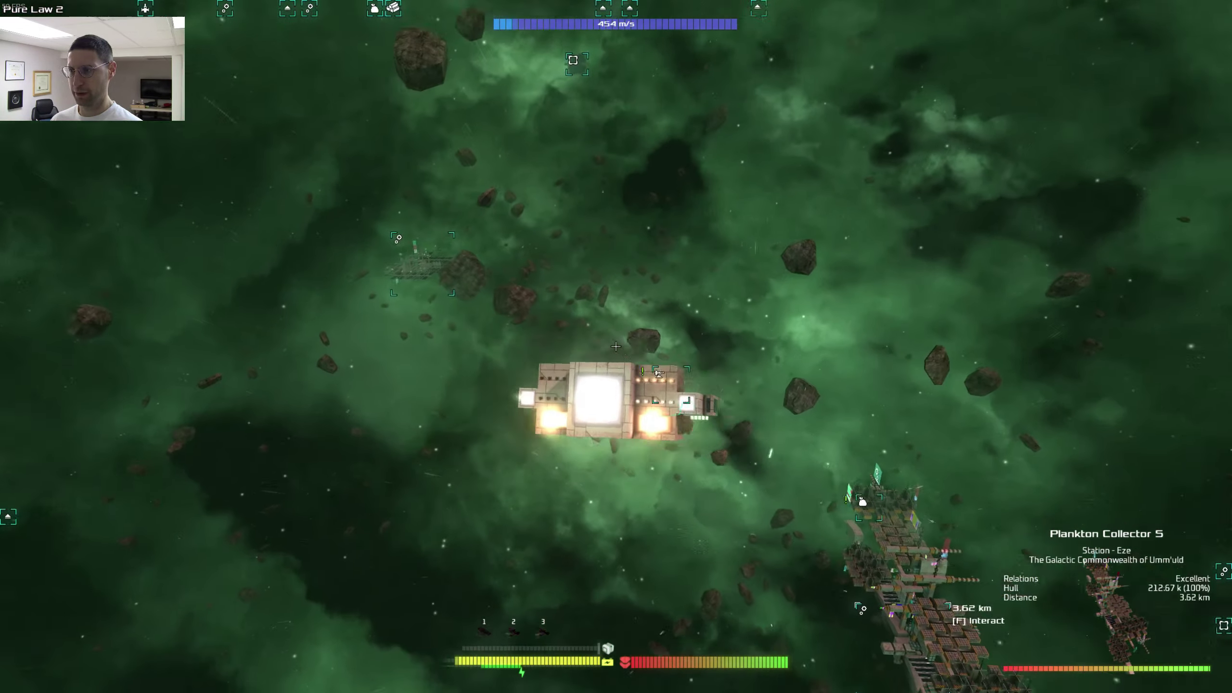
pyautogui.click(616, 347)
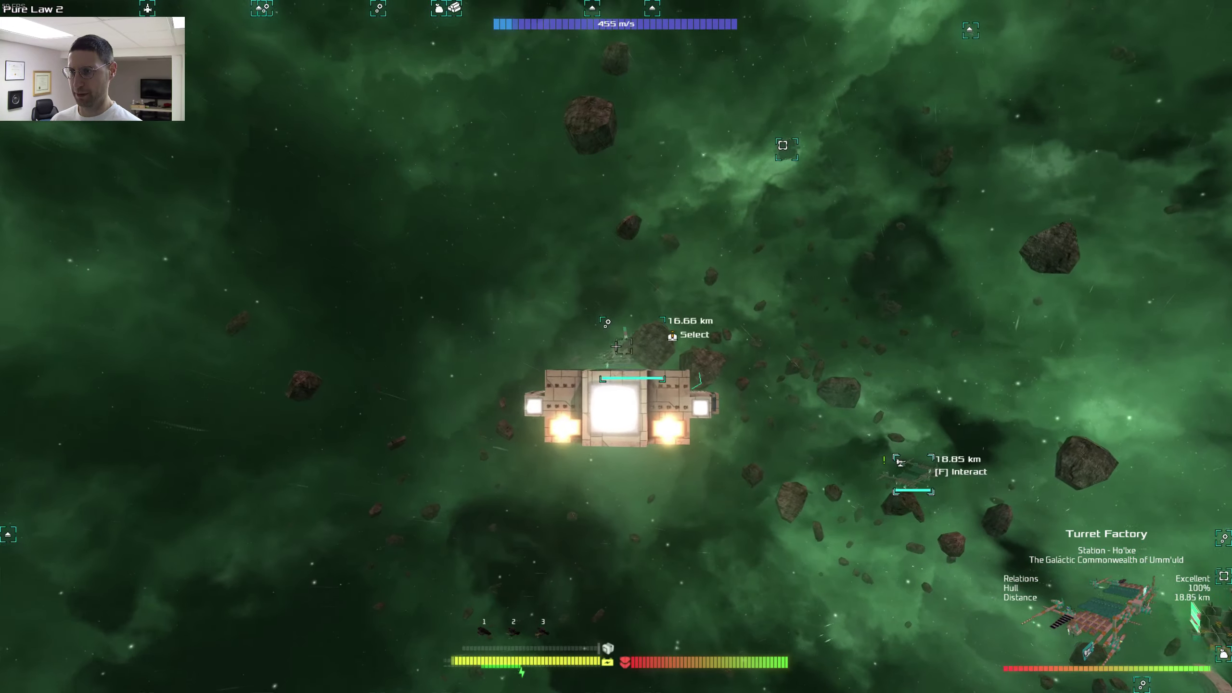
pyautogui.click(613, 317)
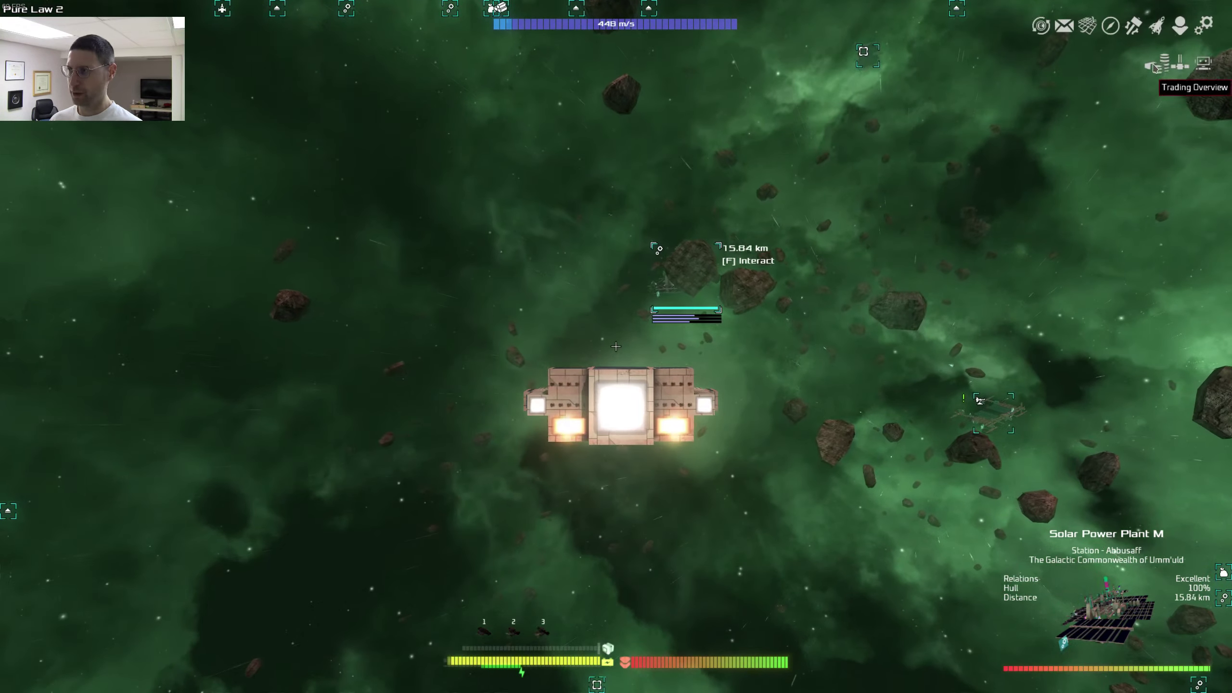
# Step: Check Energy Cells prices under Buy from stations, then fly on toward Solar Power Plant M
pyautogui.click(1167, 65)
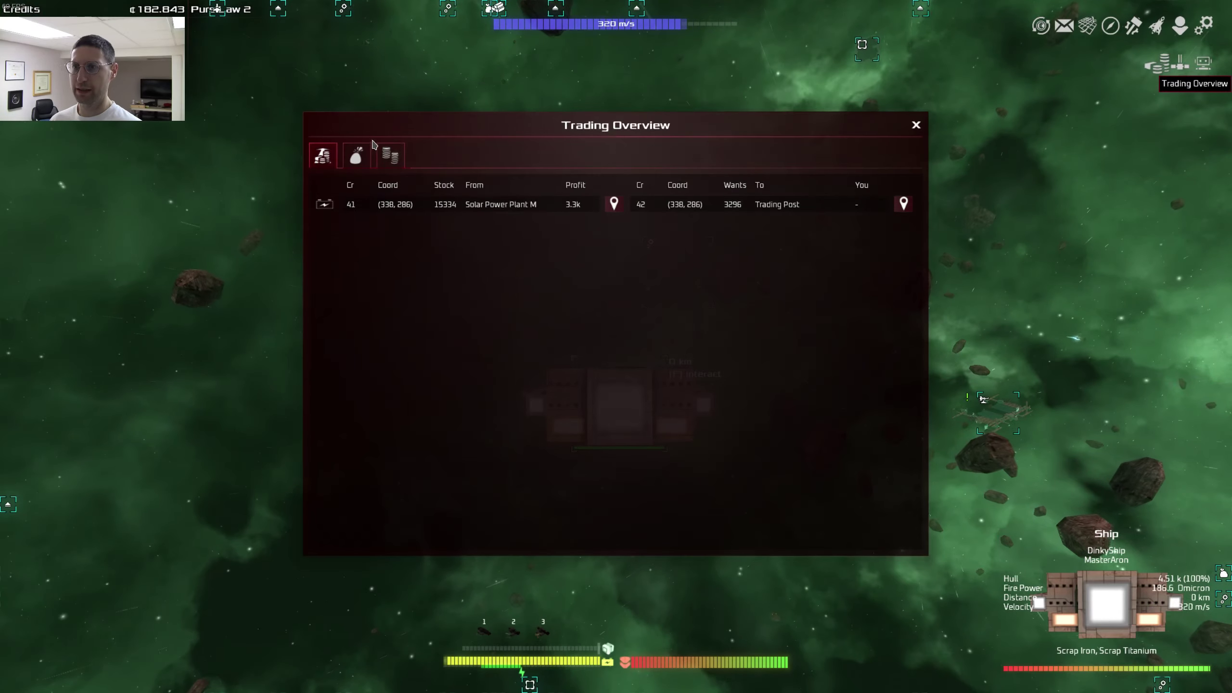
pyautogui.click(358, 157)
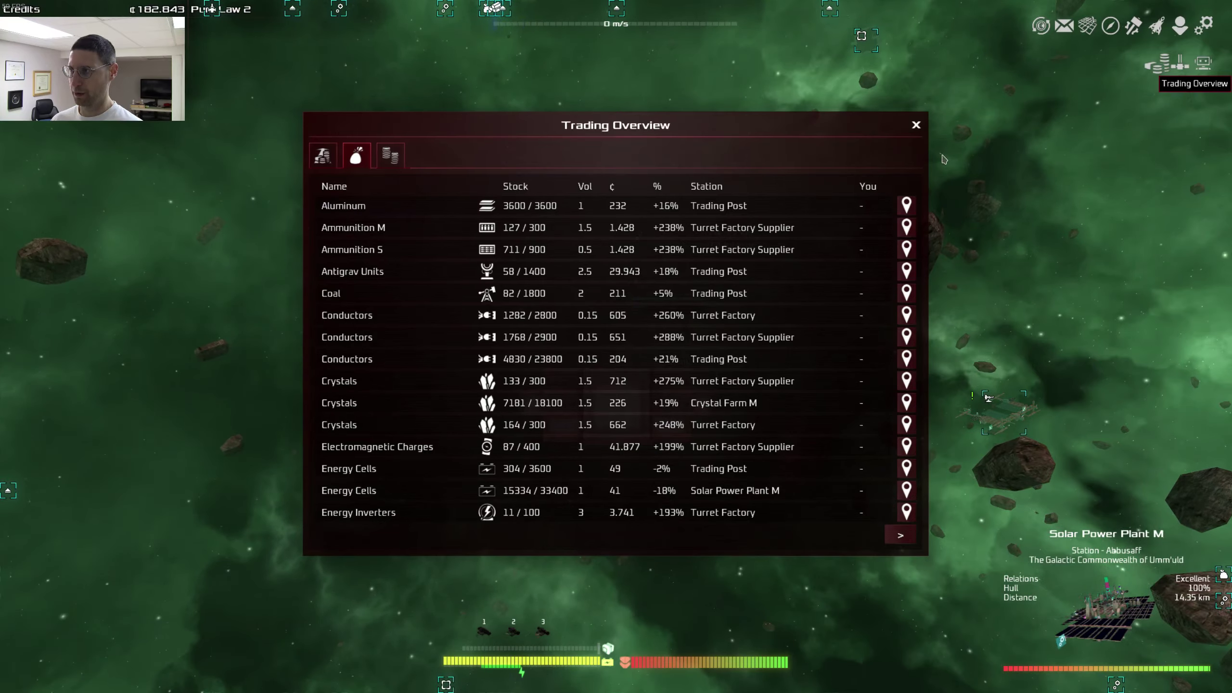
pyautogui.click(915, 125)
pyautogui.press('w')
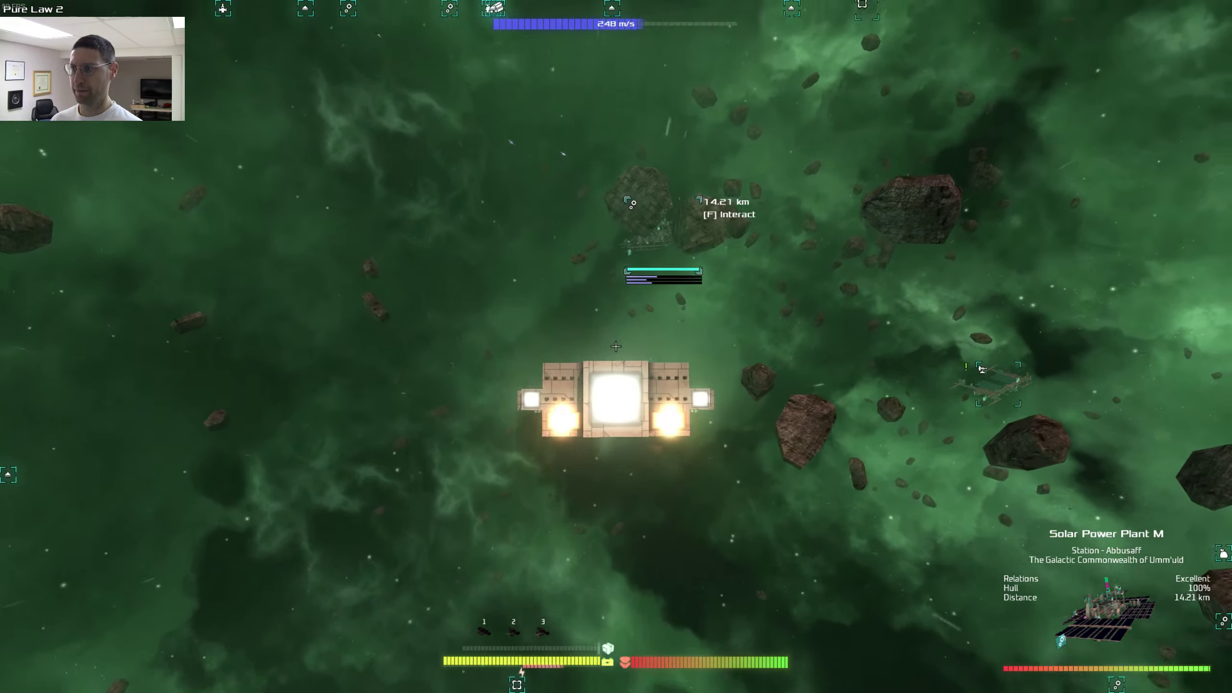